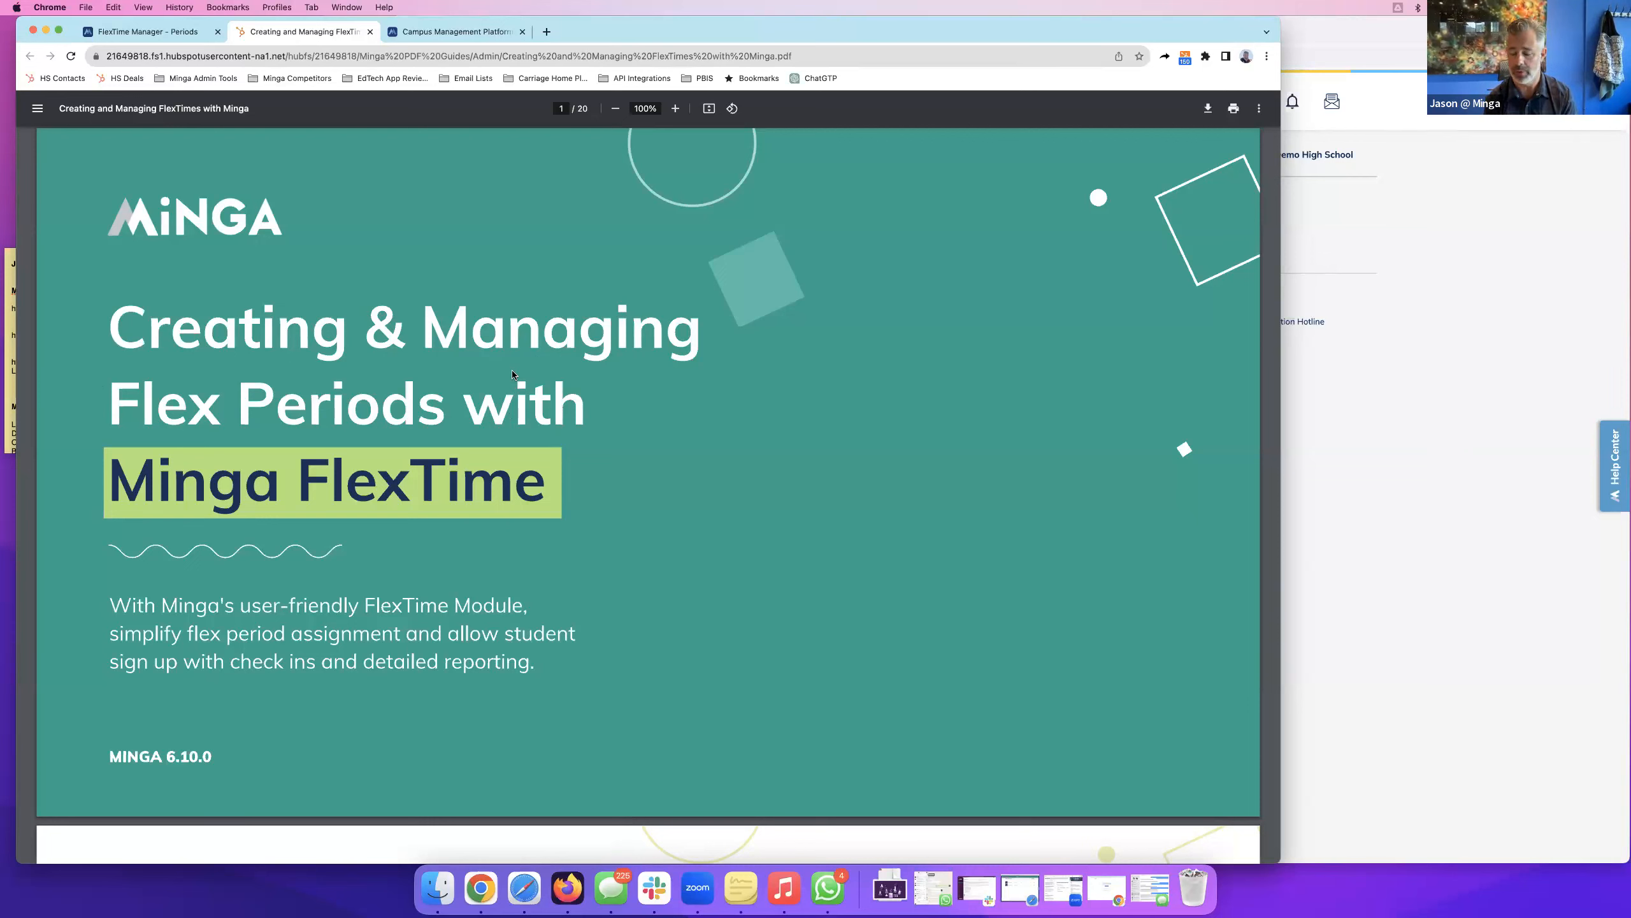
Close the FlexTime Manager to return to the Minga home feed.
click(150, 31)
click(59, 130)
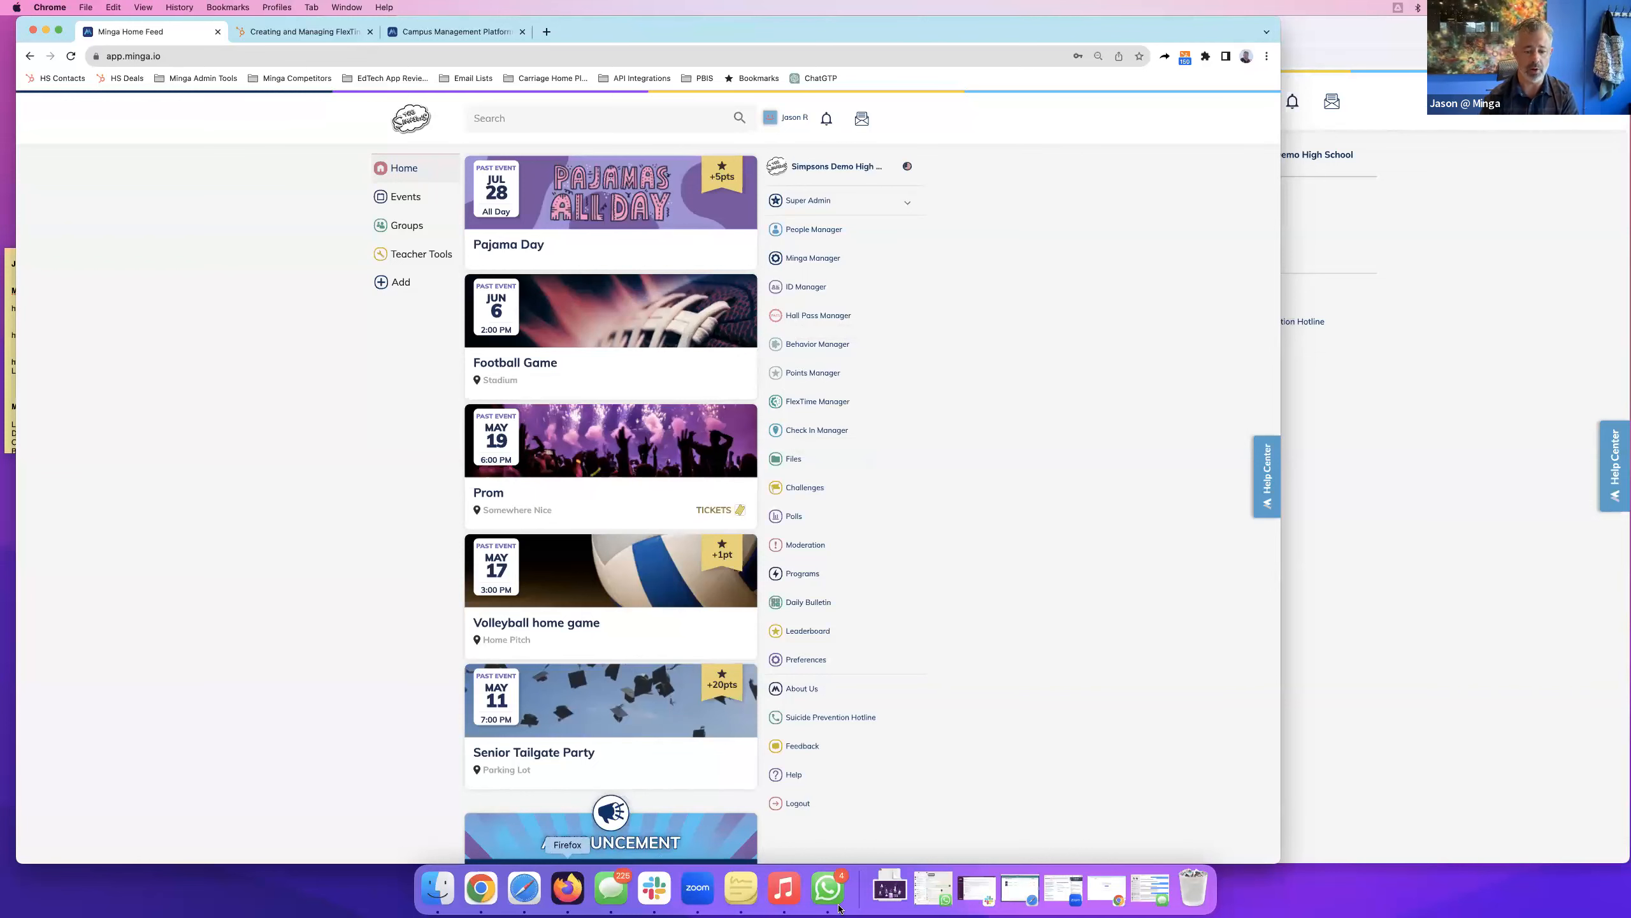
click(1106, 888)
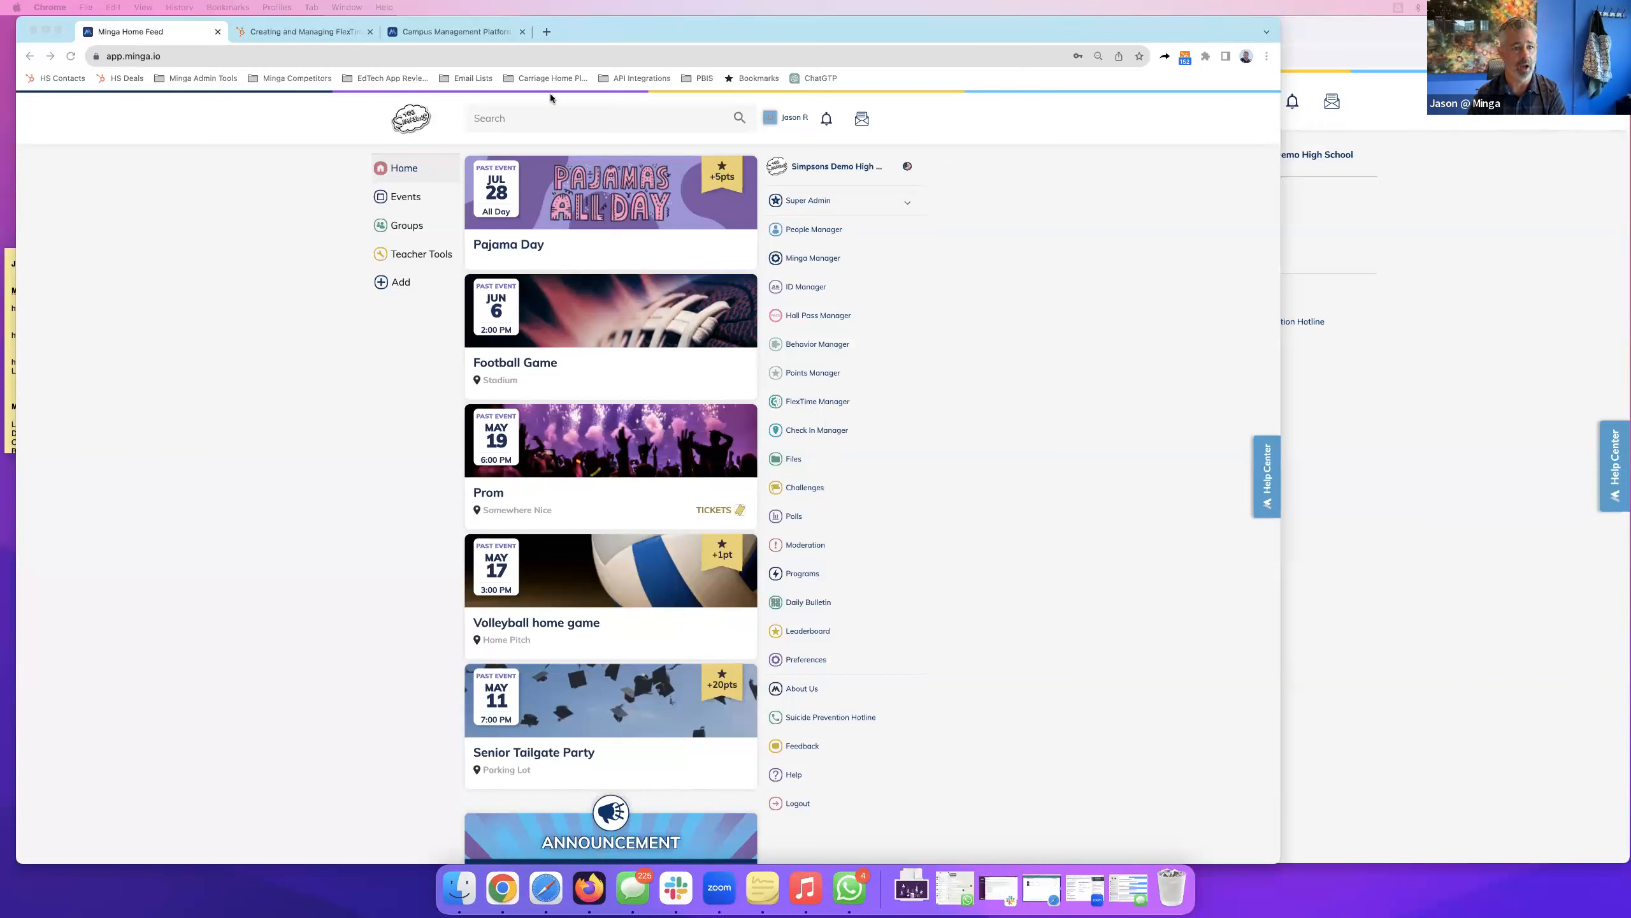
Look at the Minga website's home page and the cover of the Creating and Managing FlexTimes guide, ending back on the home feed.
click(466, 30)
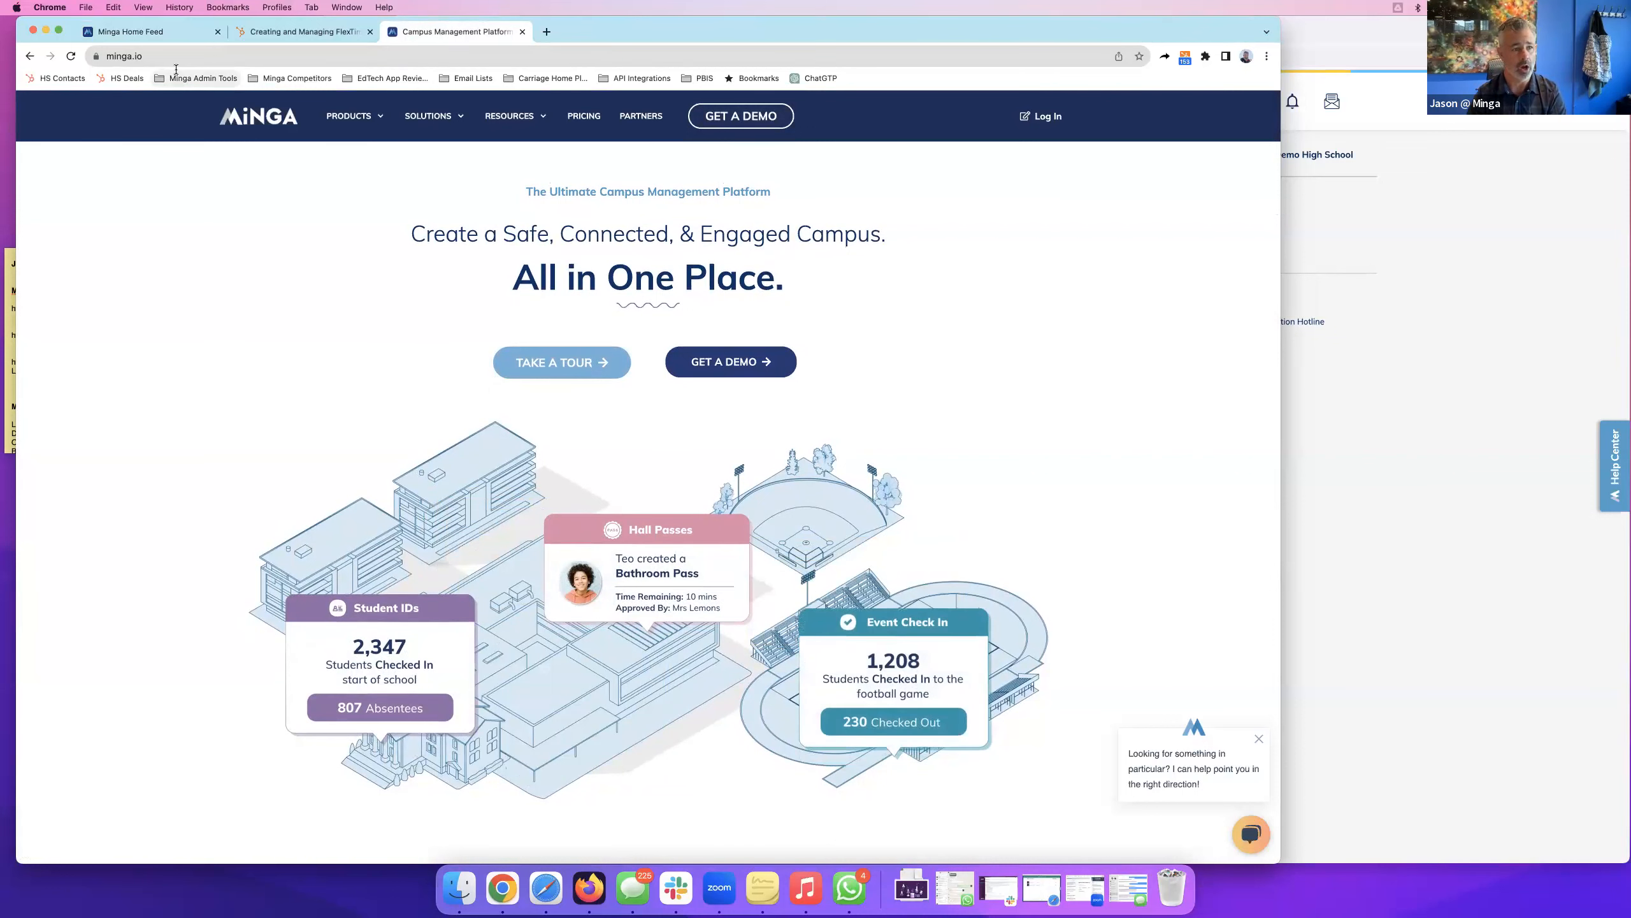
click(173, 39)
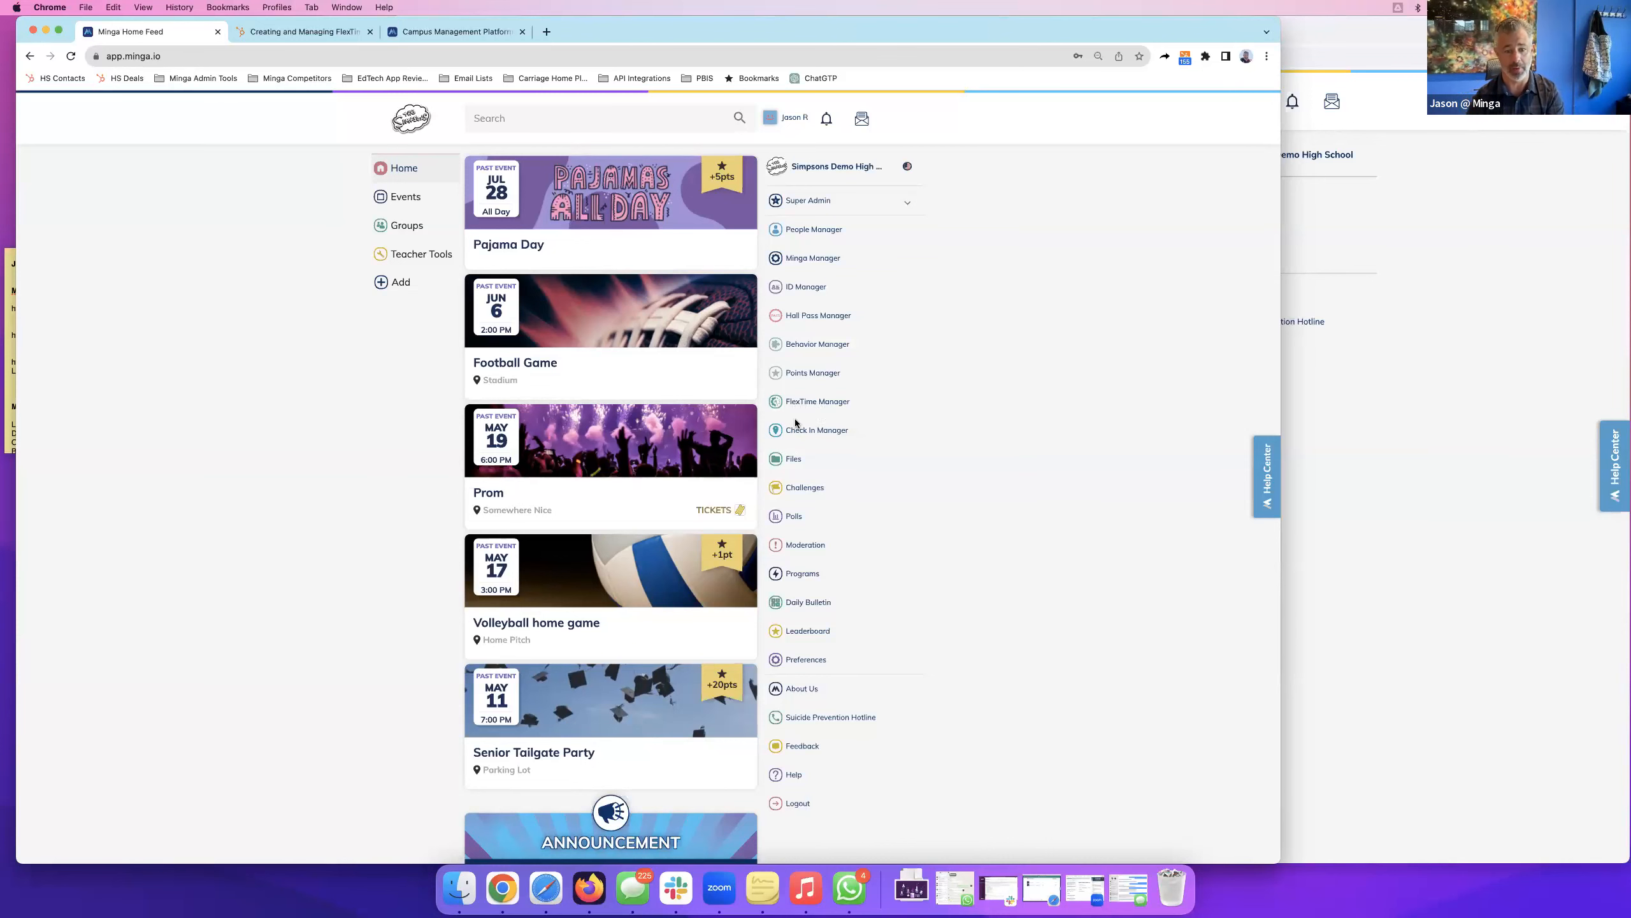
click(299, 32)
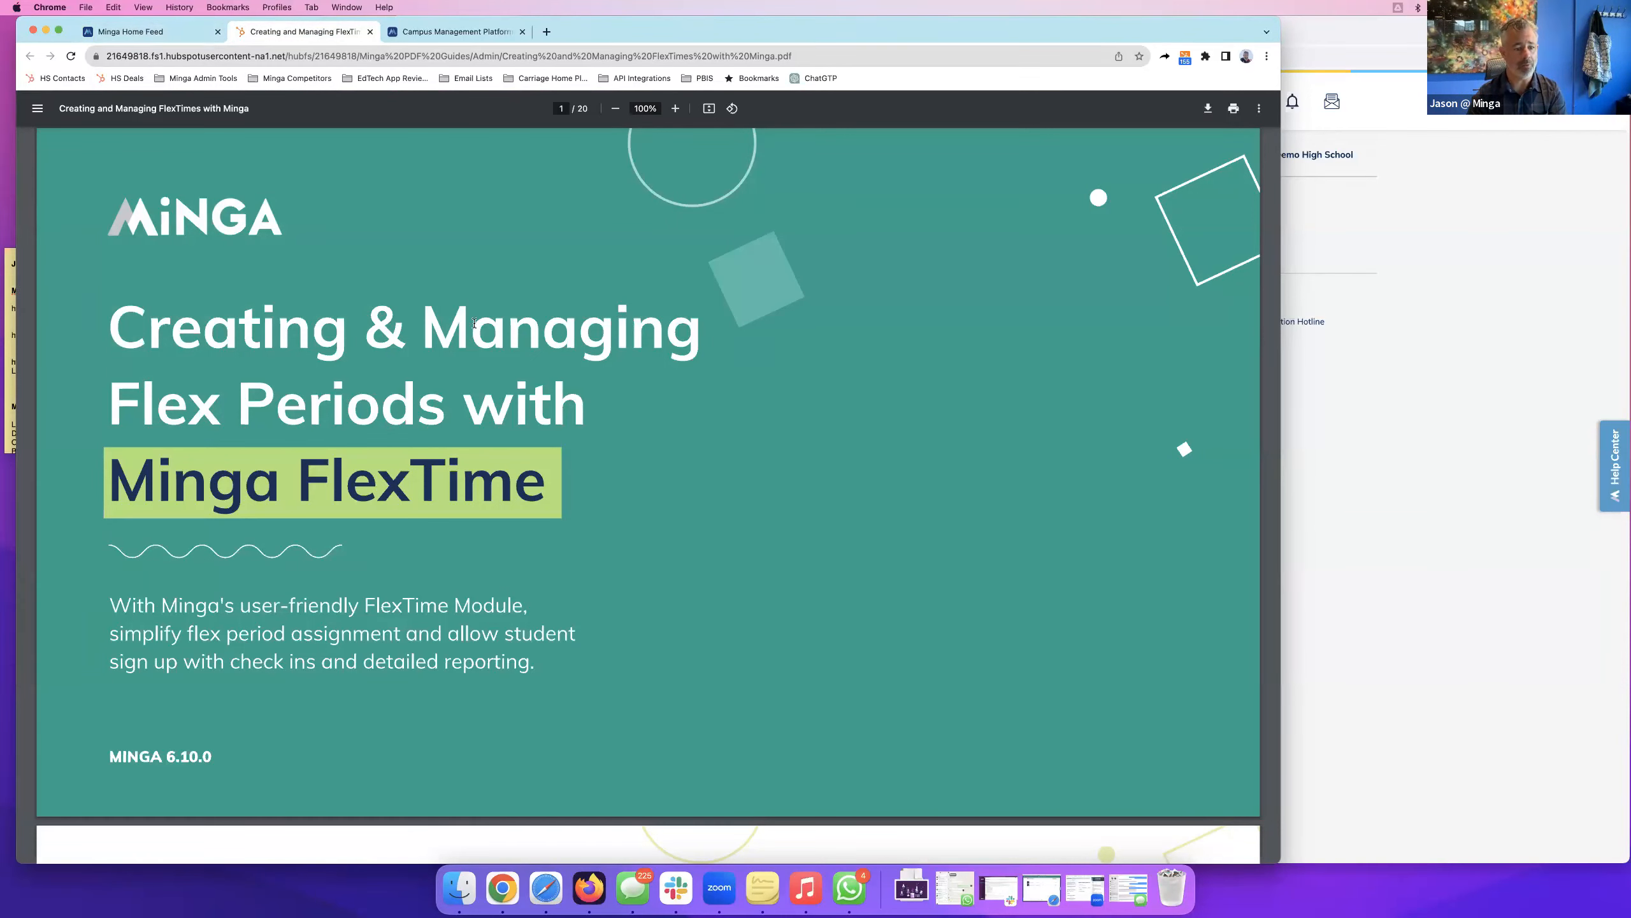
scroll(415, 431, down, 1)
scroll(416, 431, up, 1)
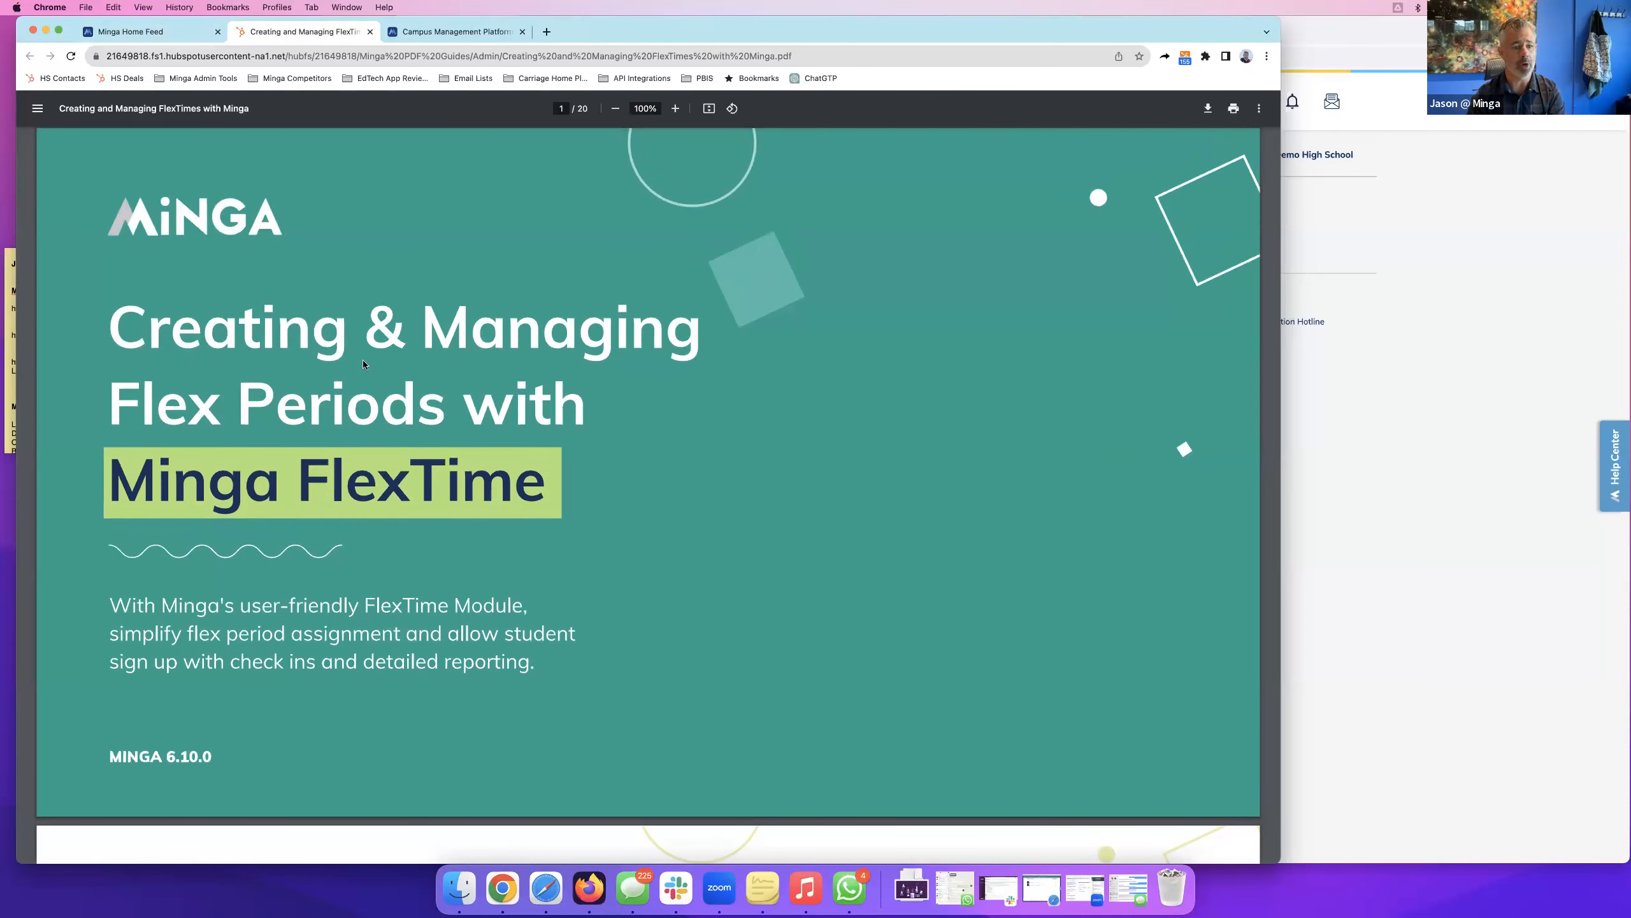
scroll(370, 365, down, 1)
scroll(369, 364, up, 1)
click(151, 30)
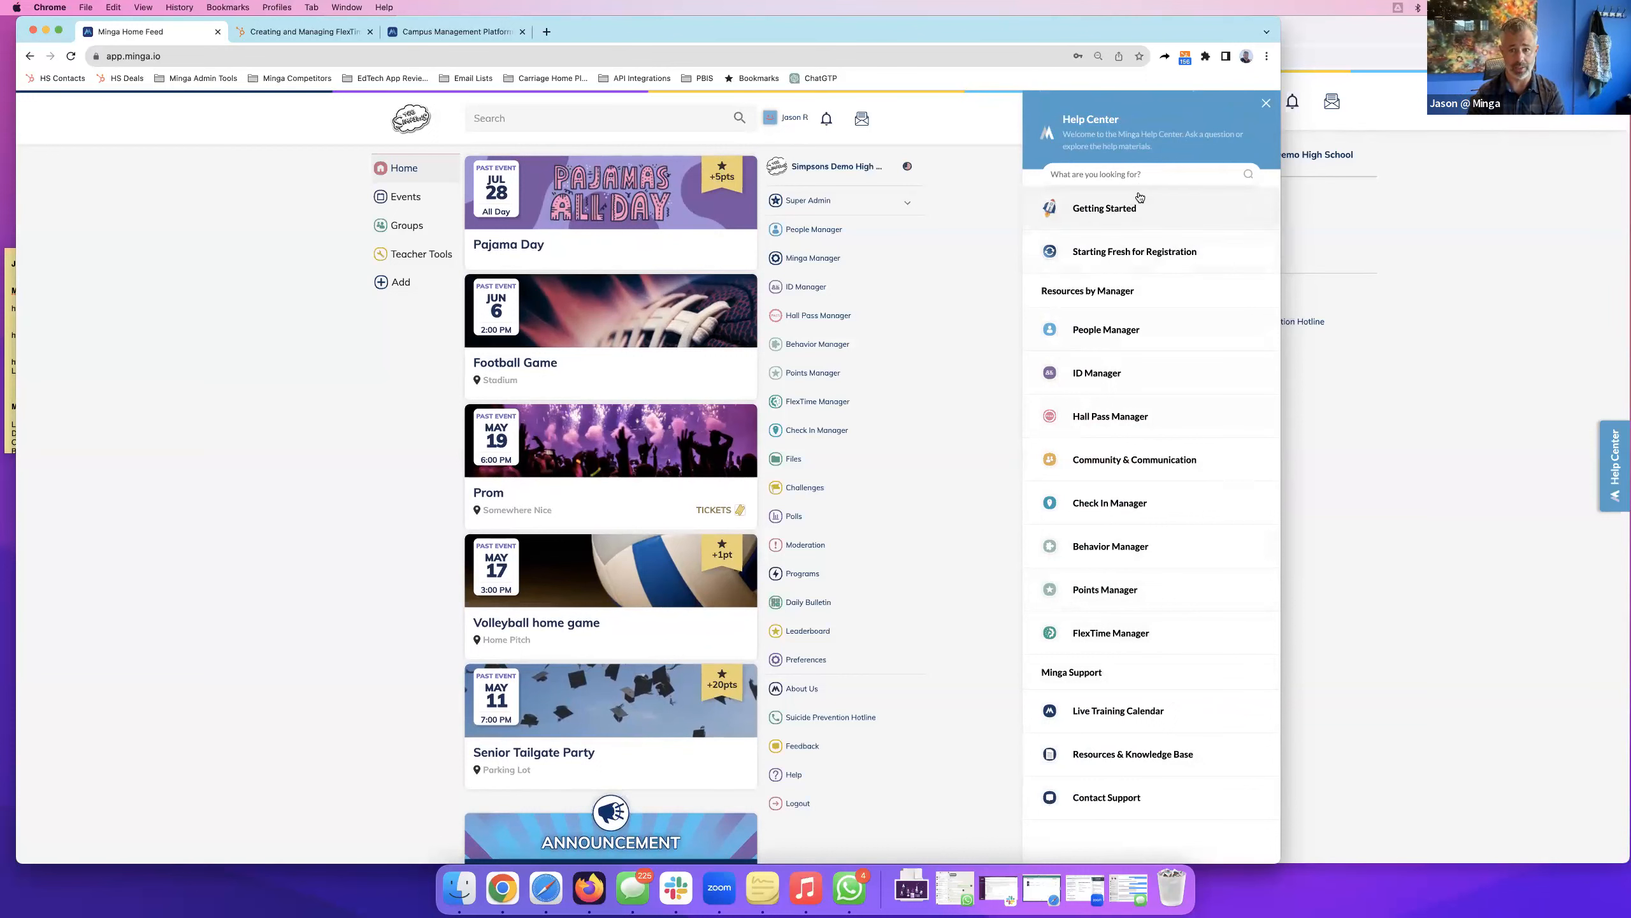
View the Help Center's list of resources and close it again.
click(1266, 104)
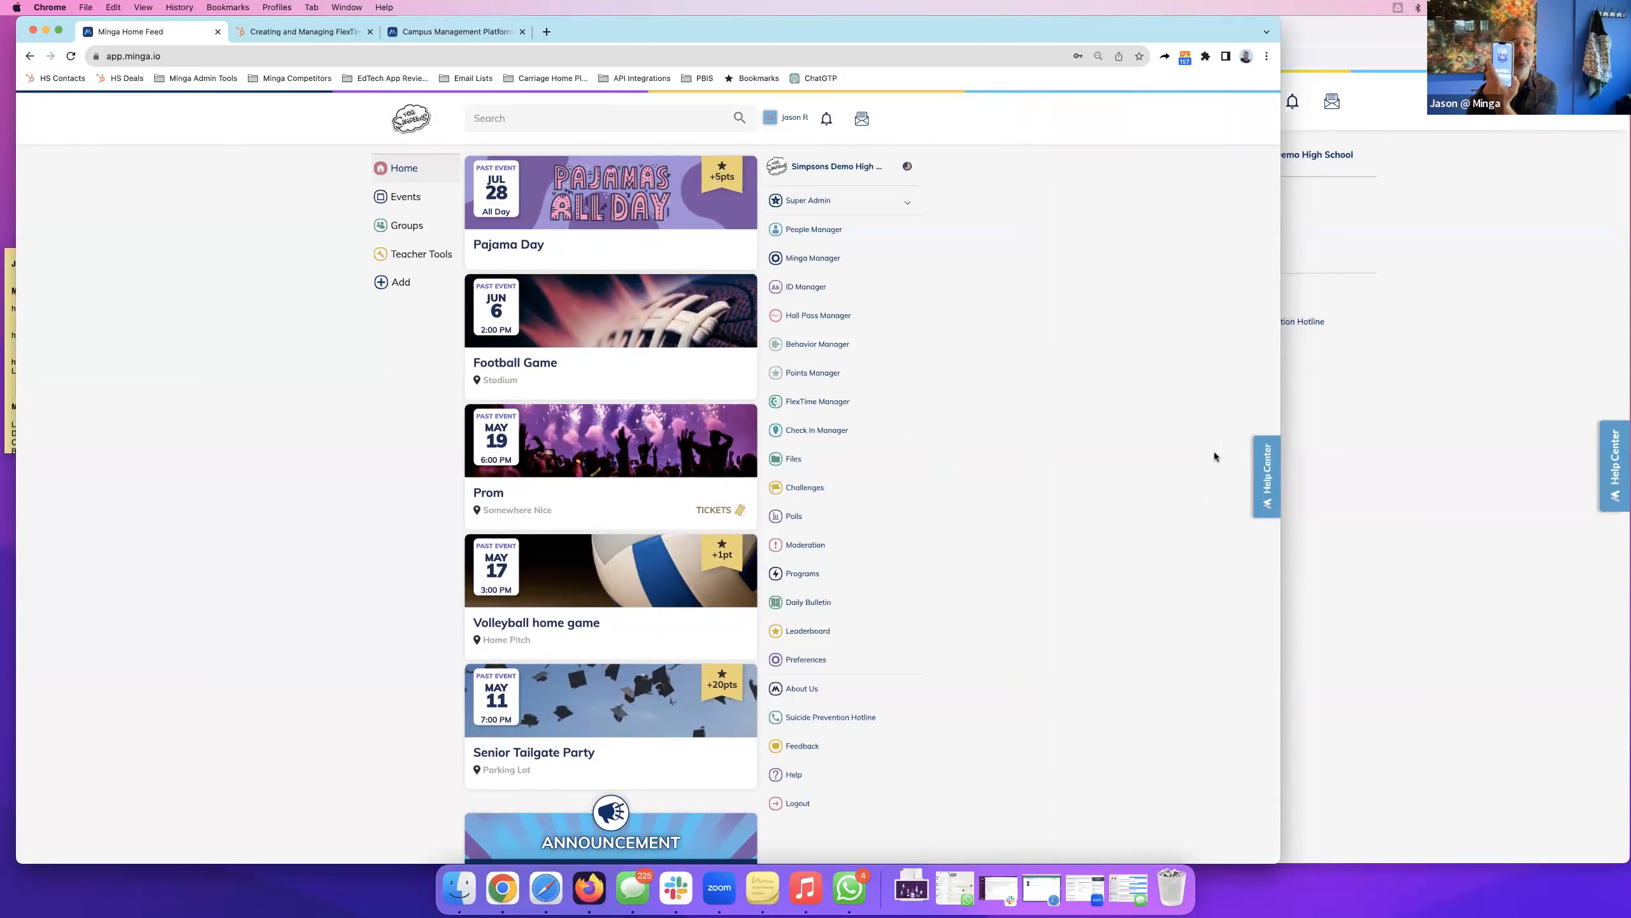
click(1264, 494)
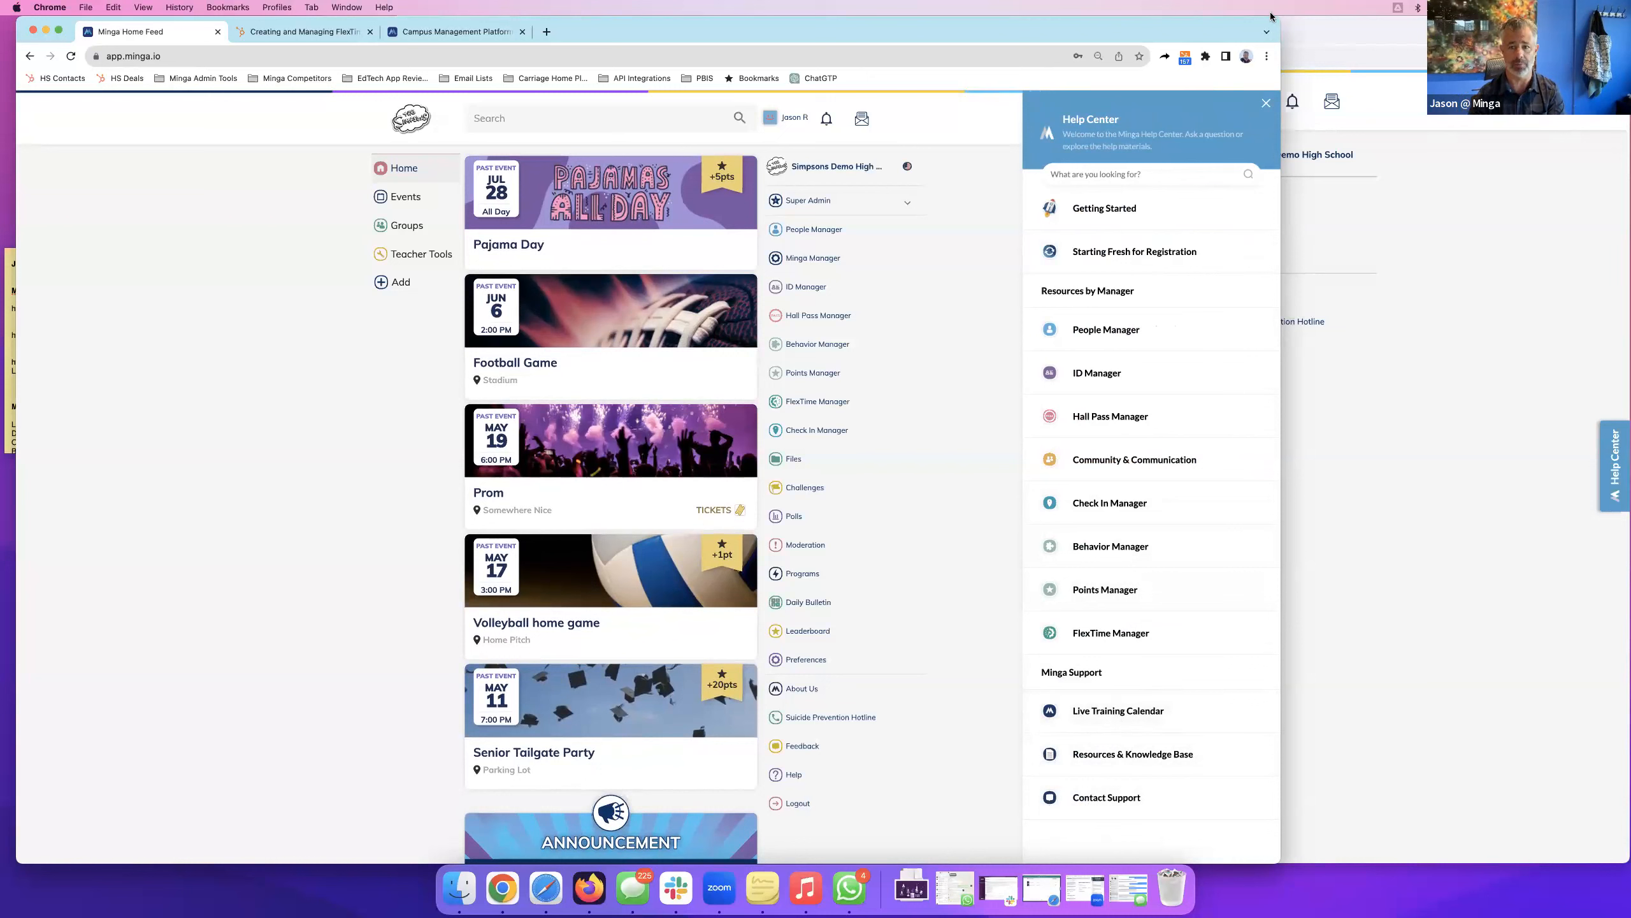
click(1263, 104)
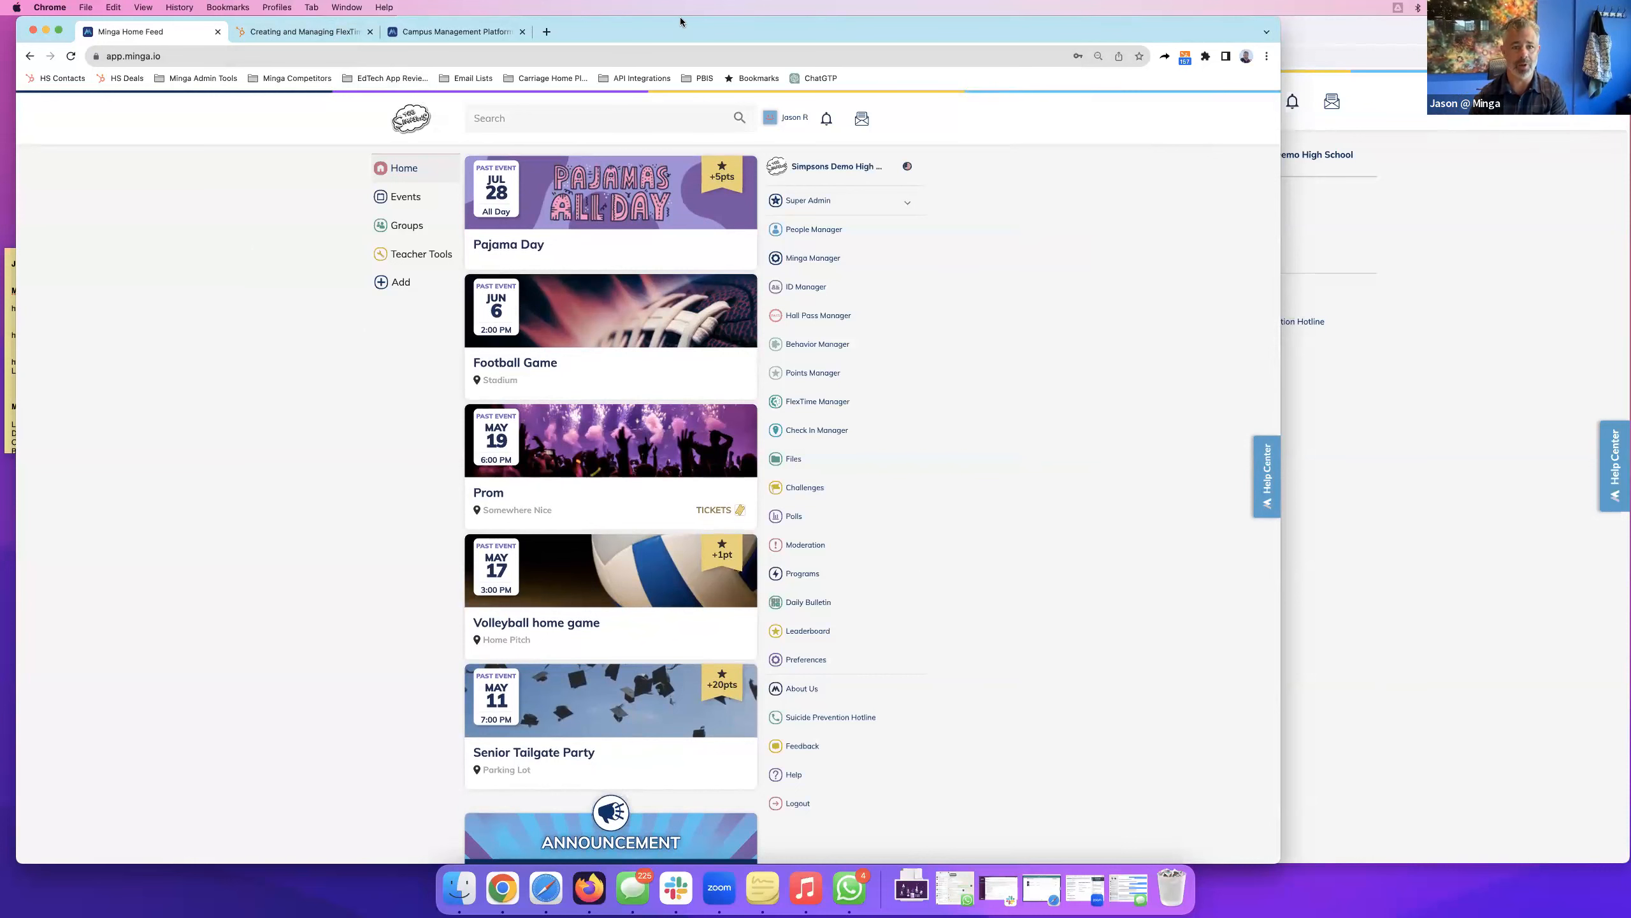
Show the student's Firefox window, return to the Chrome home feed and shift the Chrome window slightly left.
click(1406, 31)
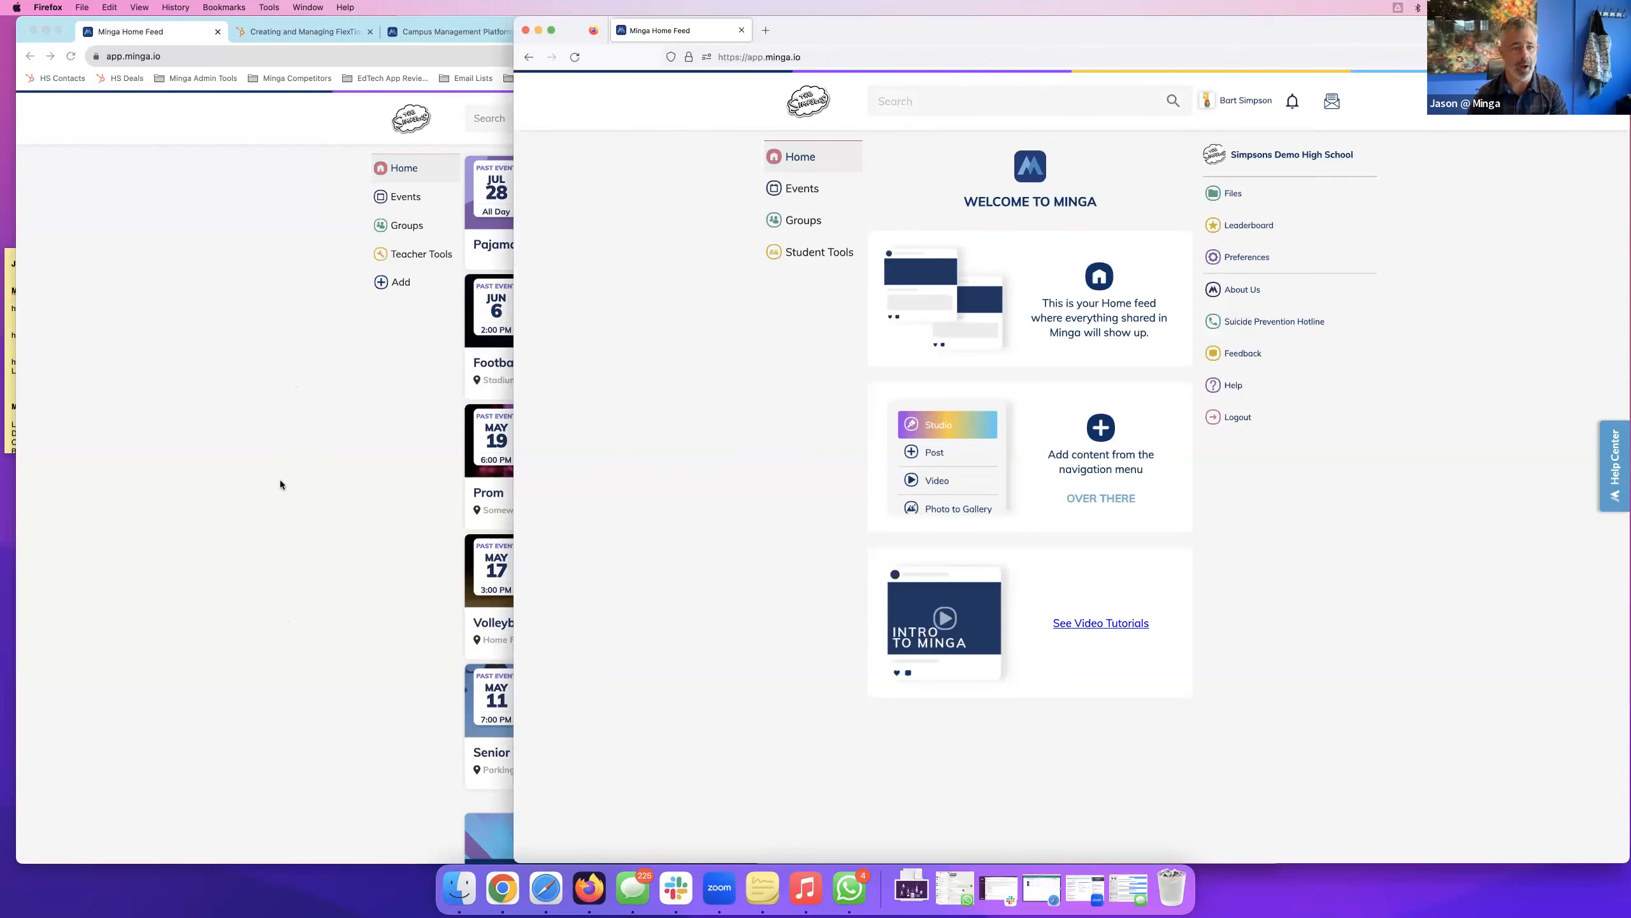
click(221, 483)
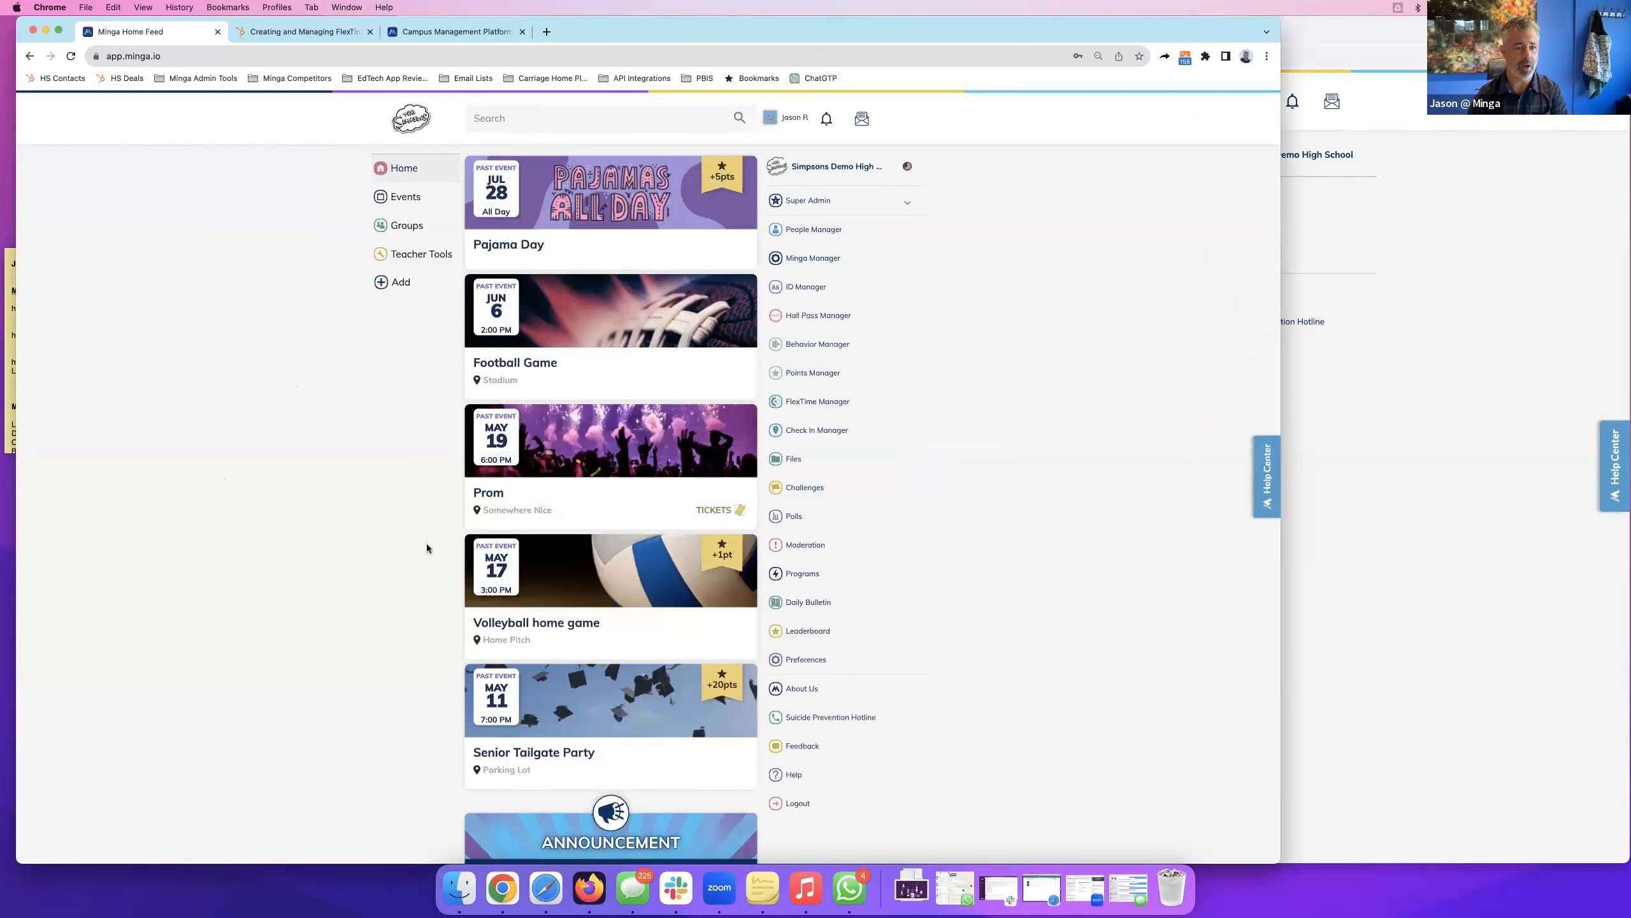
drag(712, 32, 696, 31)
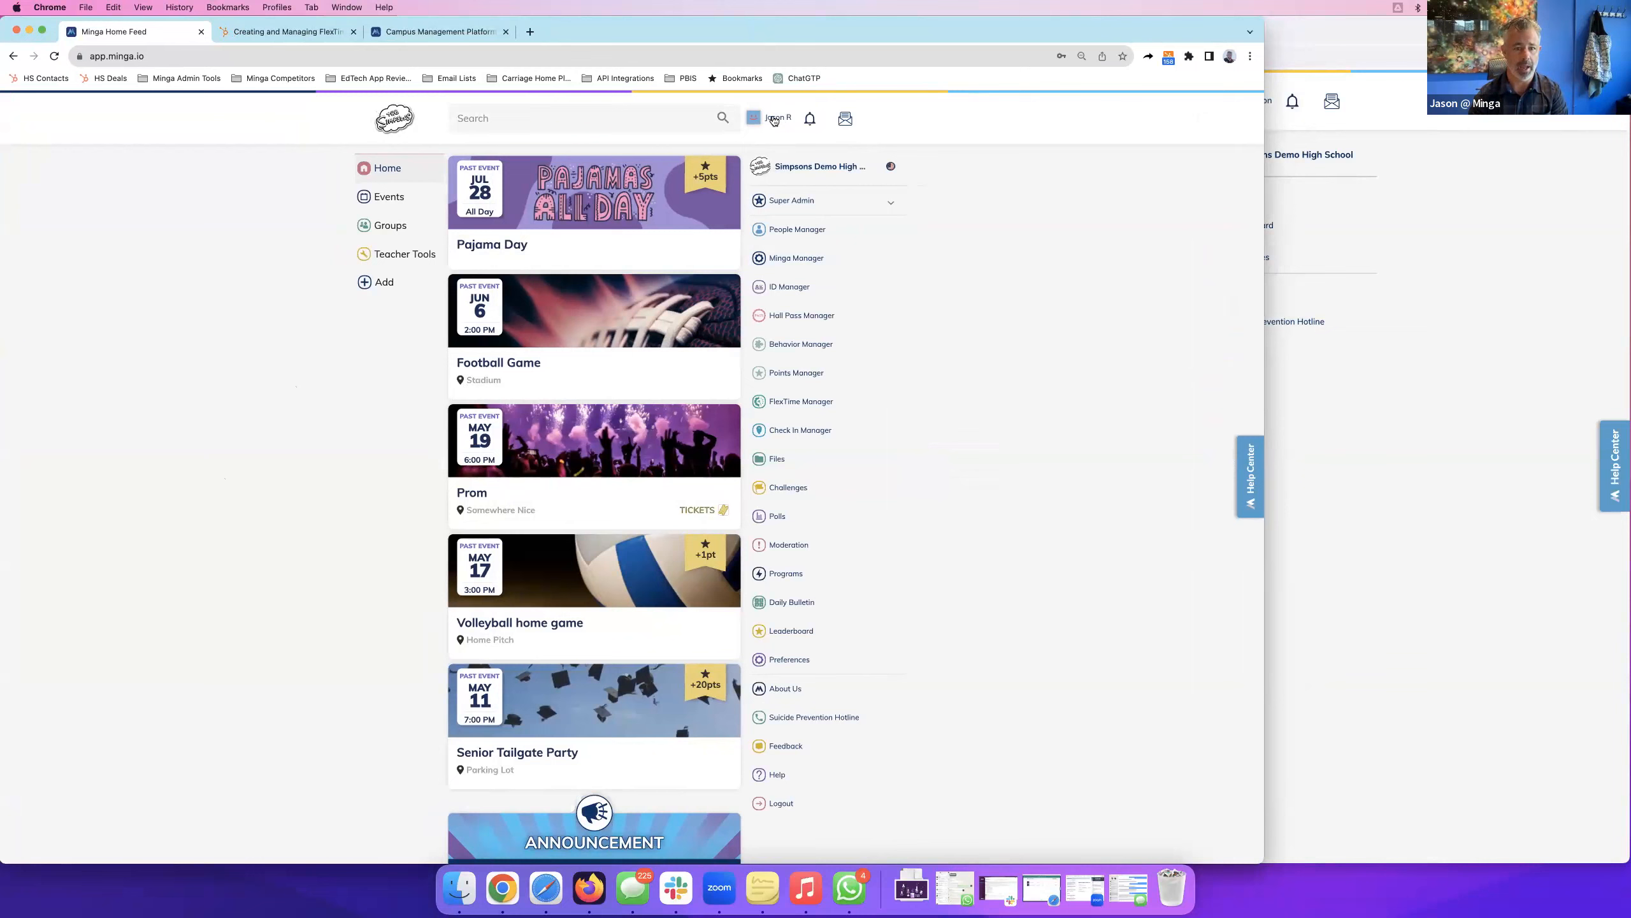
Log out of the super admin account and sign in to the school administrator account with the saved username and password.
click(777, 803)
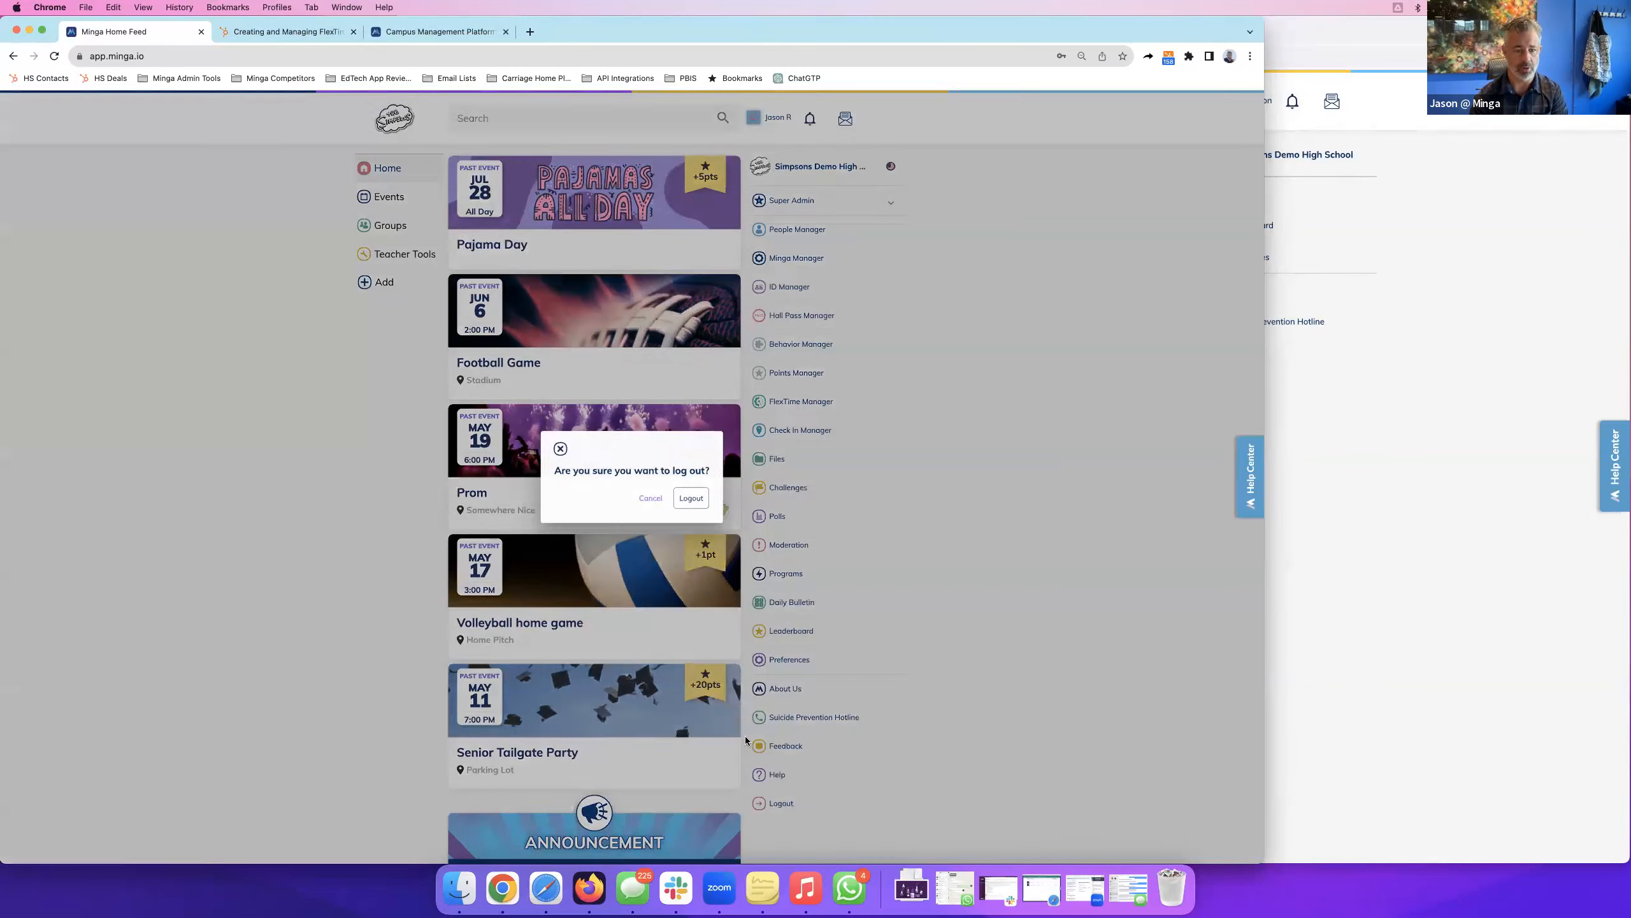
click(692, 499)
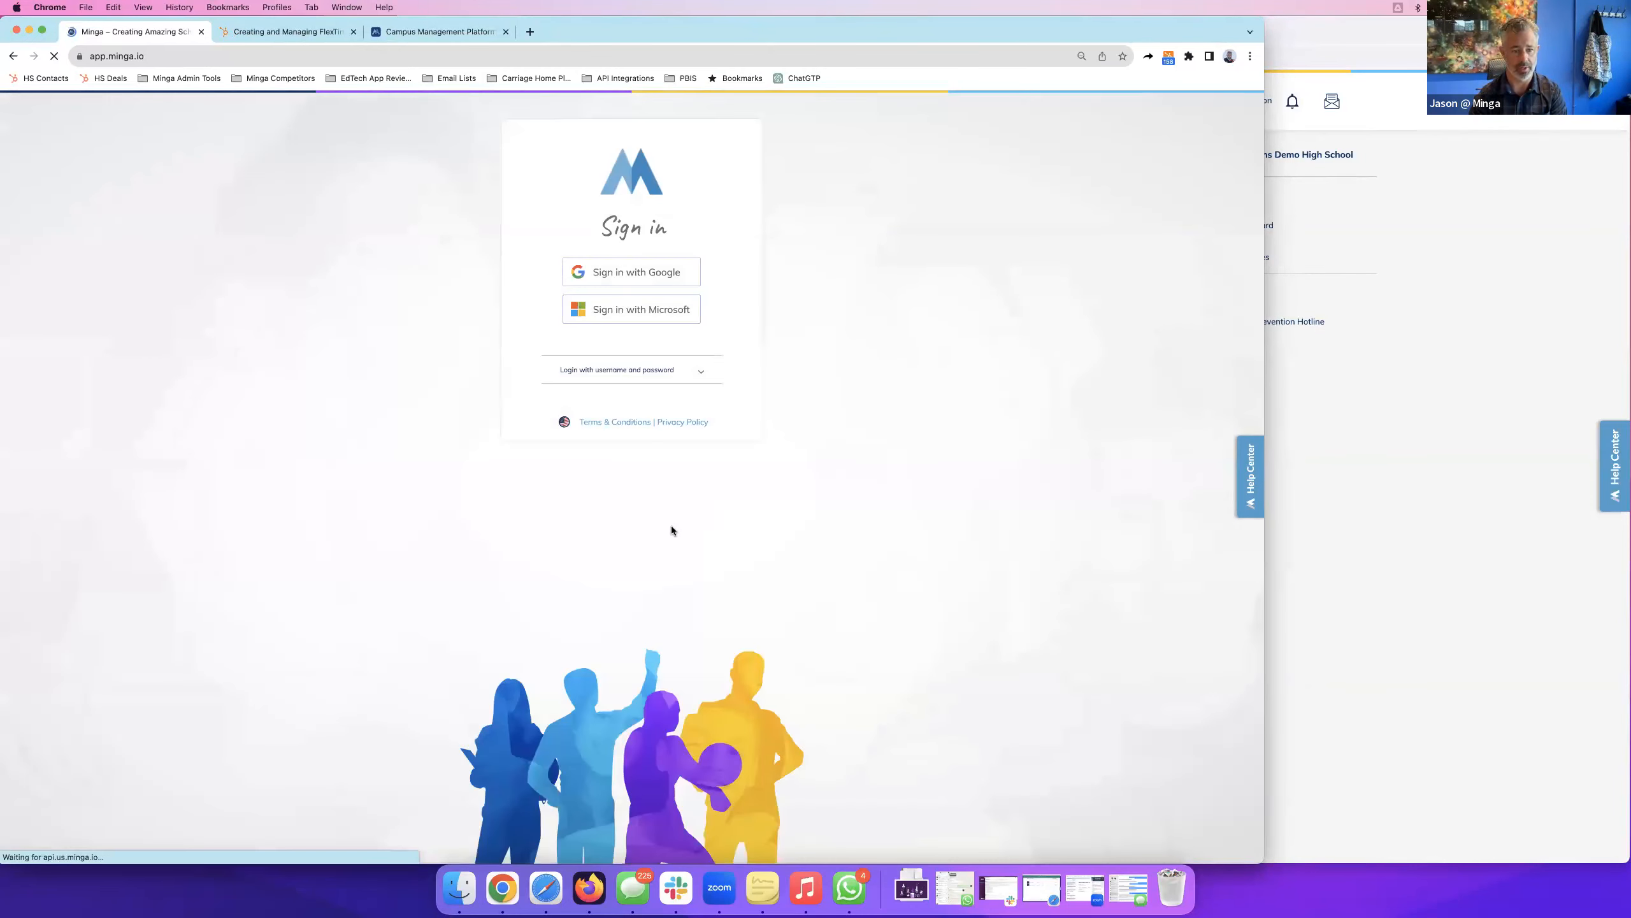
click(656, 372)
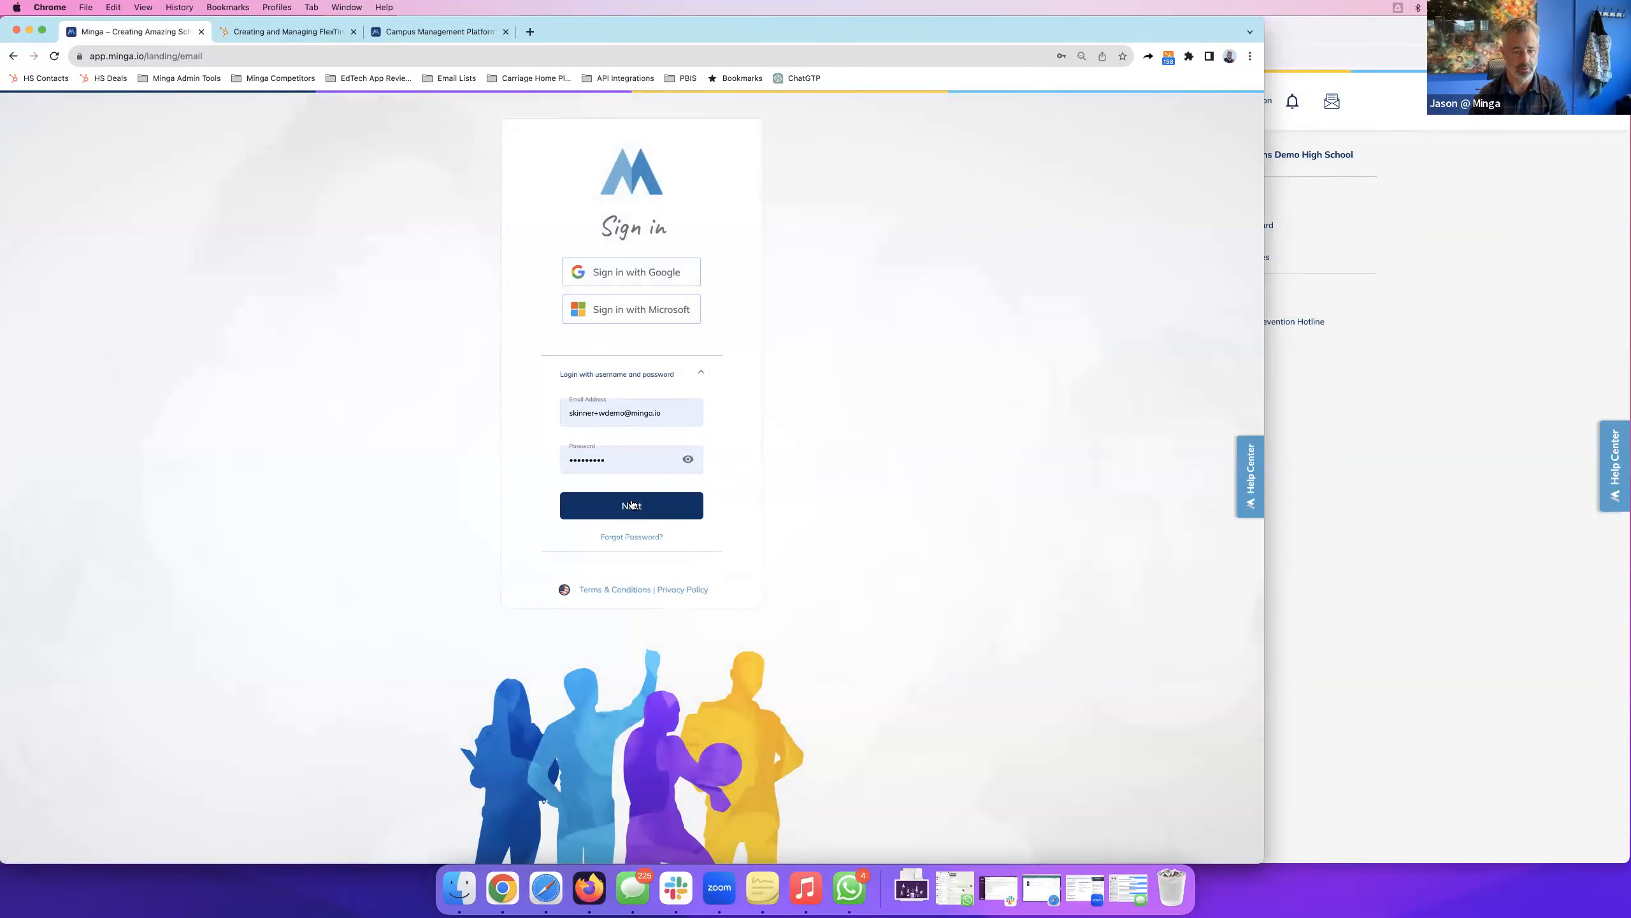
click(633, 504)
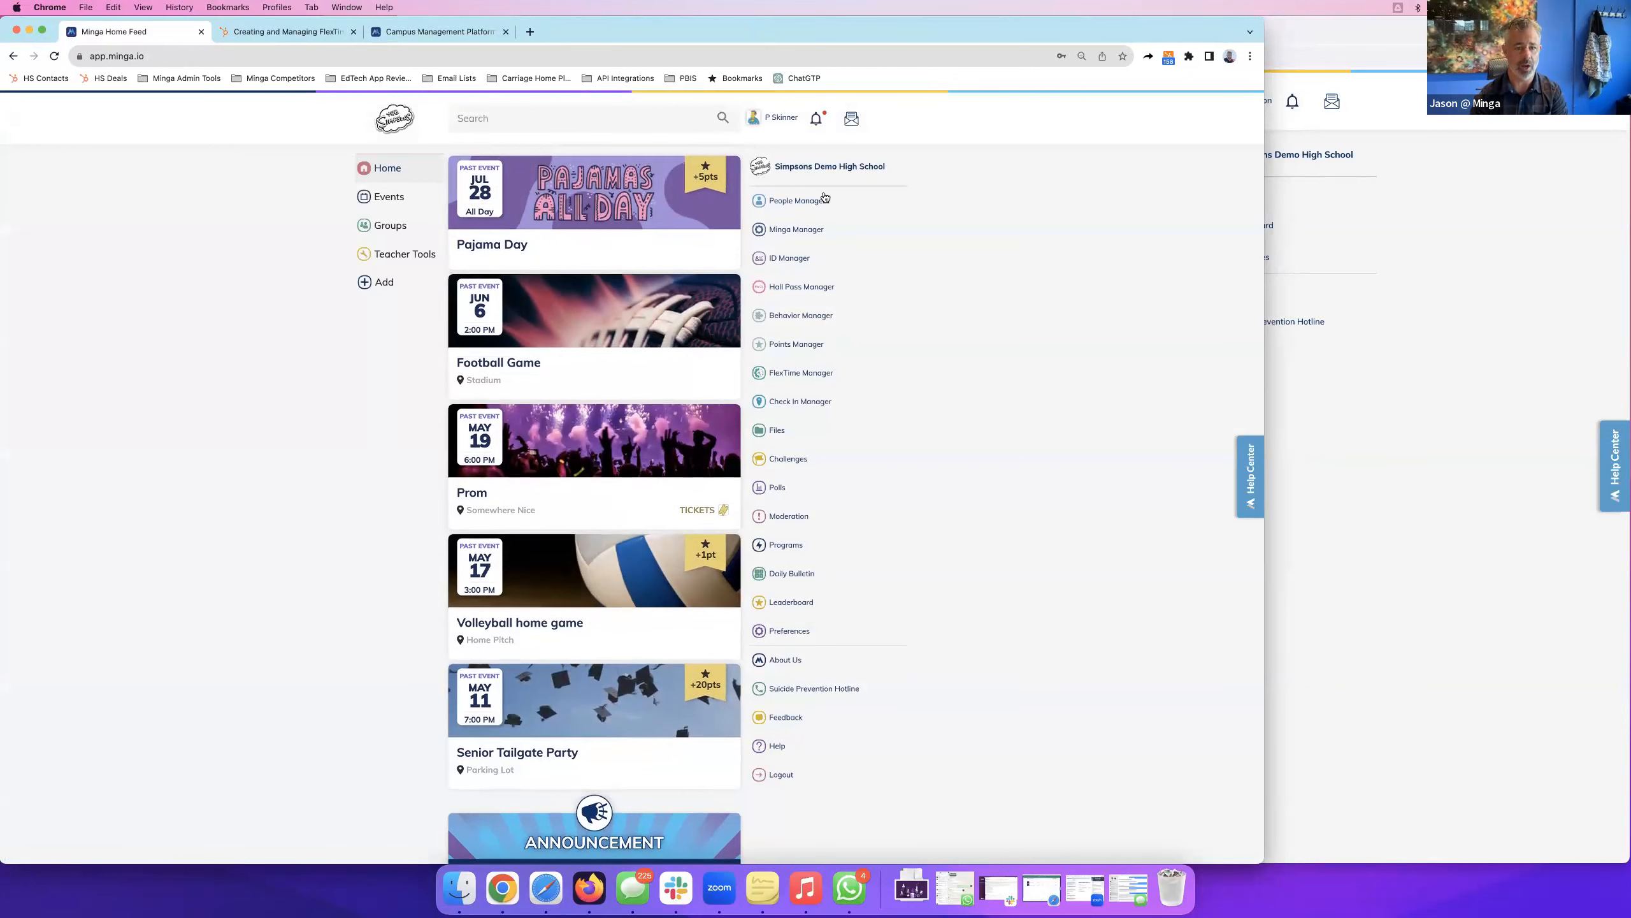
Switch to the student's Firefox window and reload its home feed.
click(1392, 28)
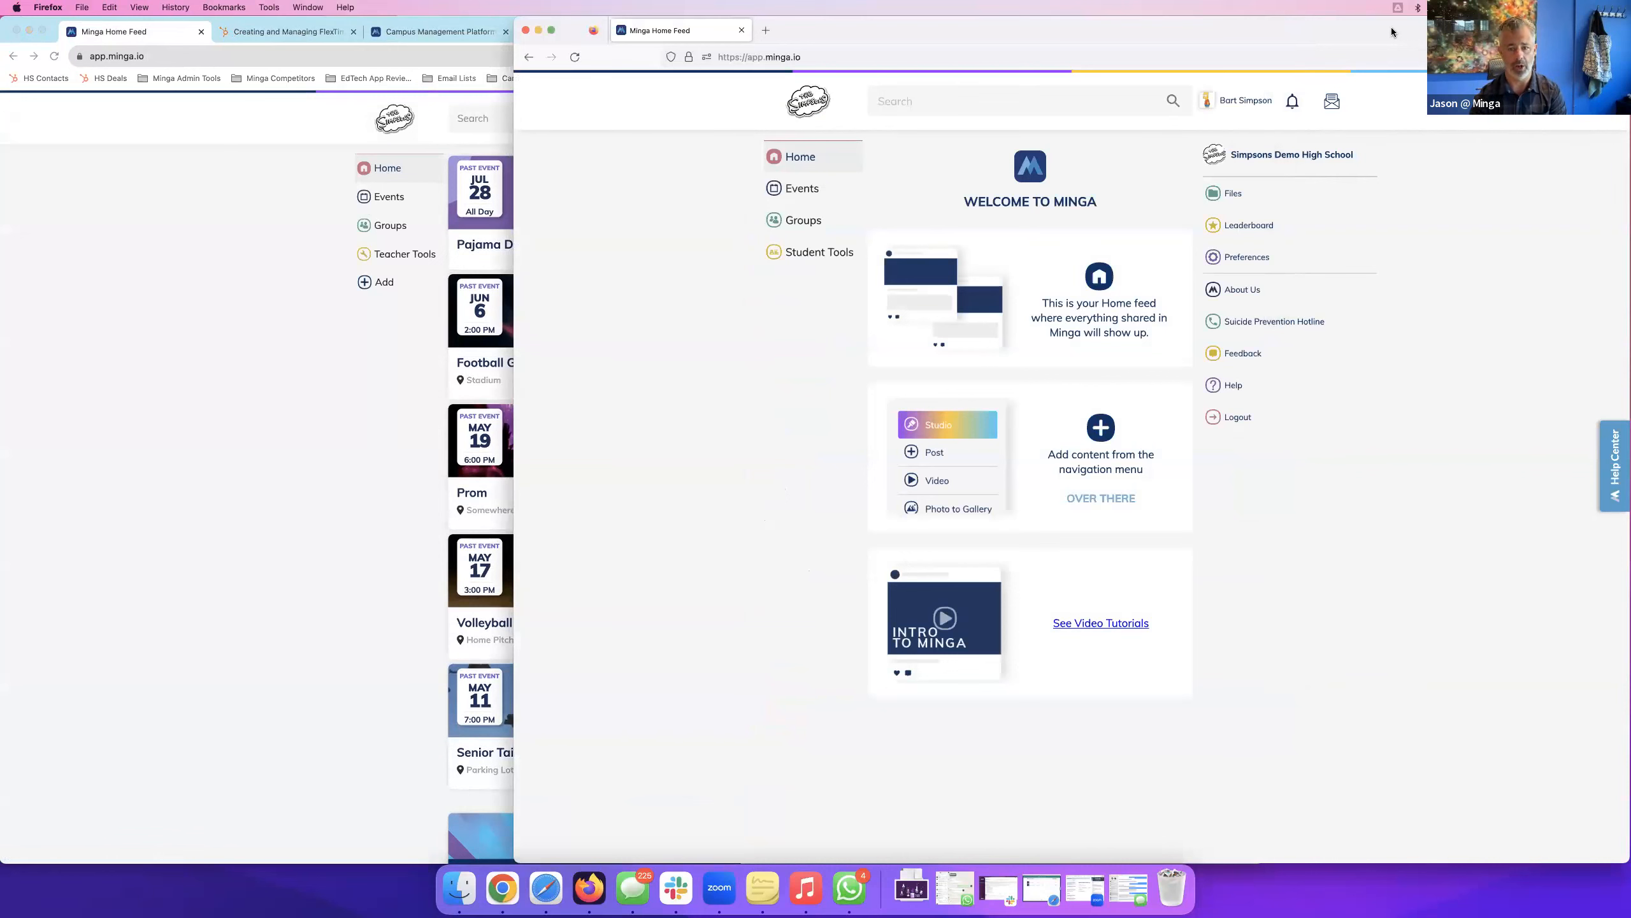
click(575, 57)
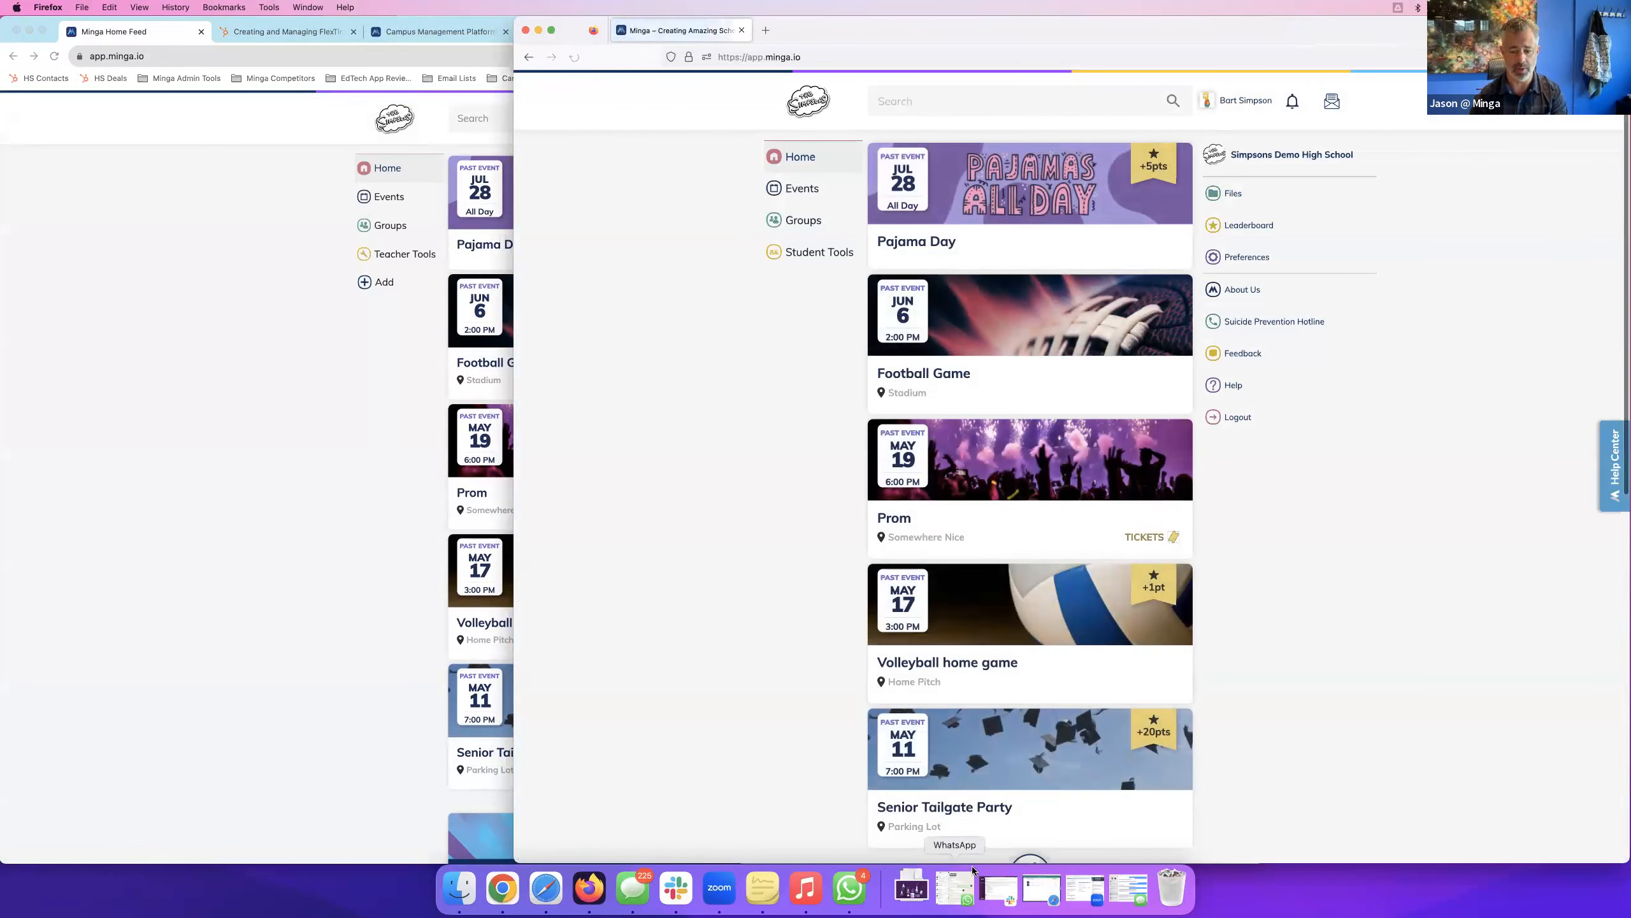
Switch to the teacher's Safari window, close its FlexTime Manager and reposition the window beside the Chrome window.
click(1042, 888)
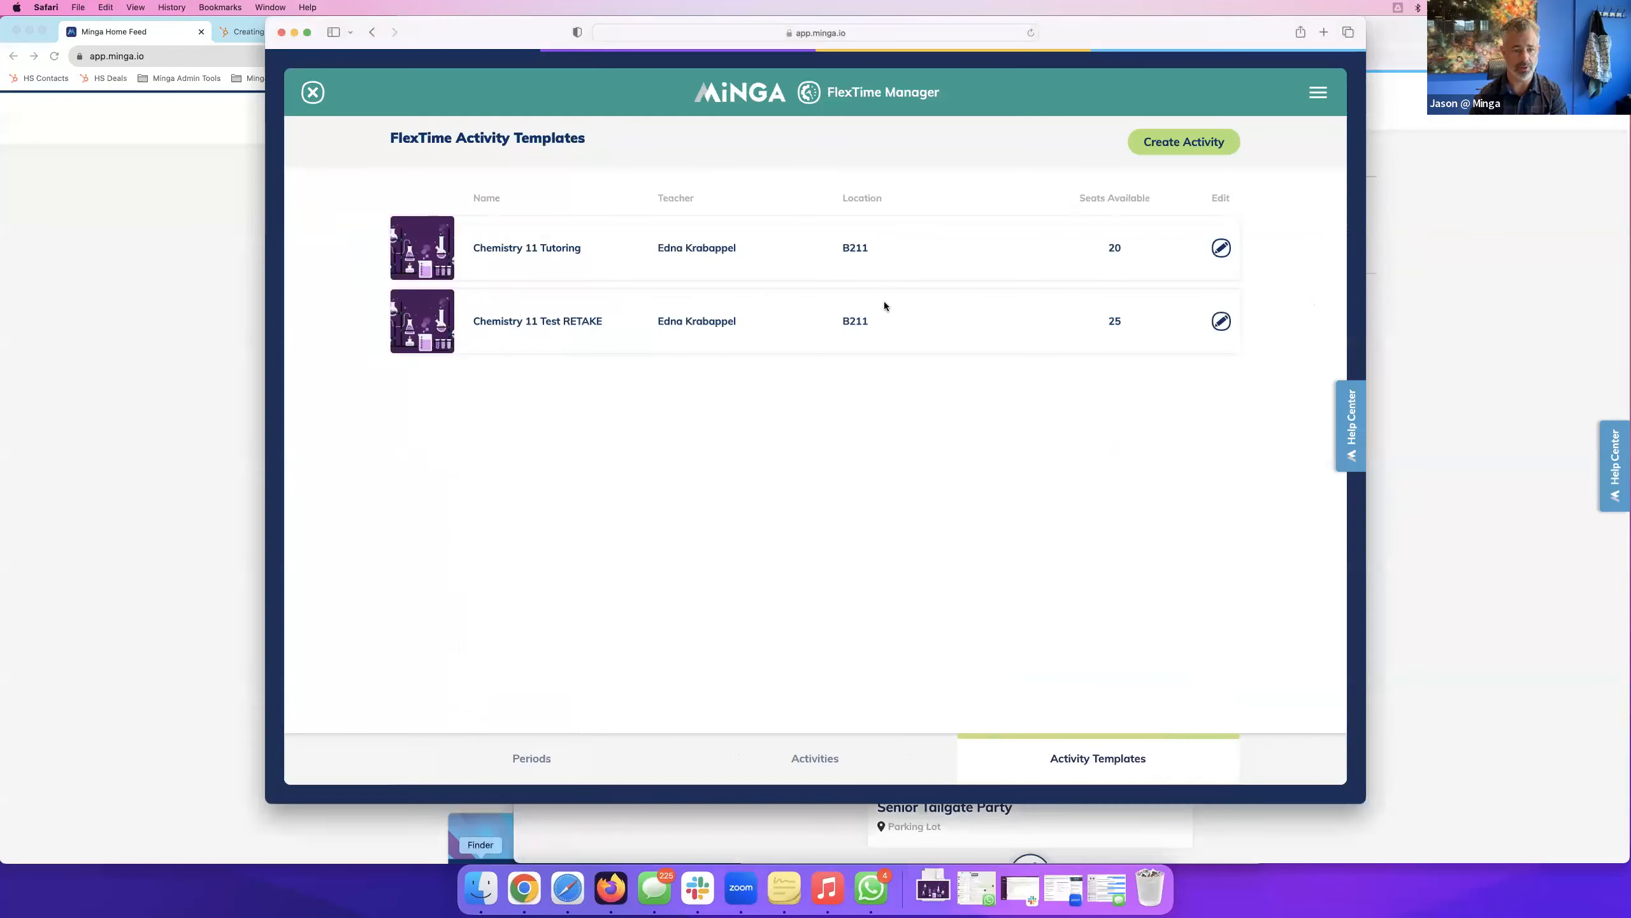
click(312, 93)
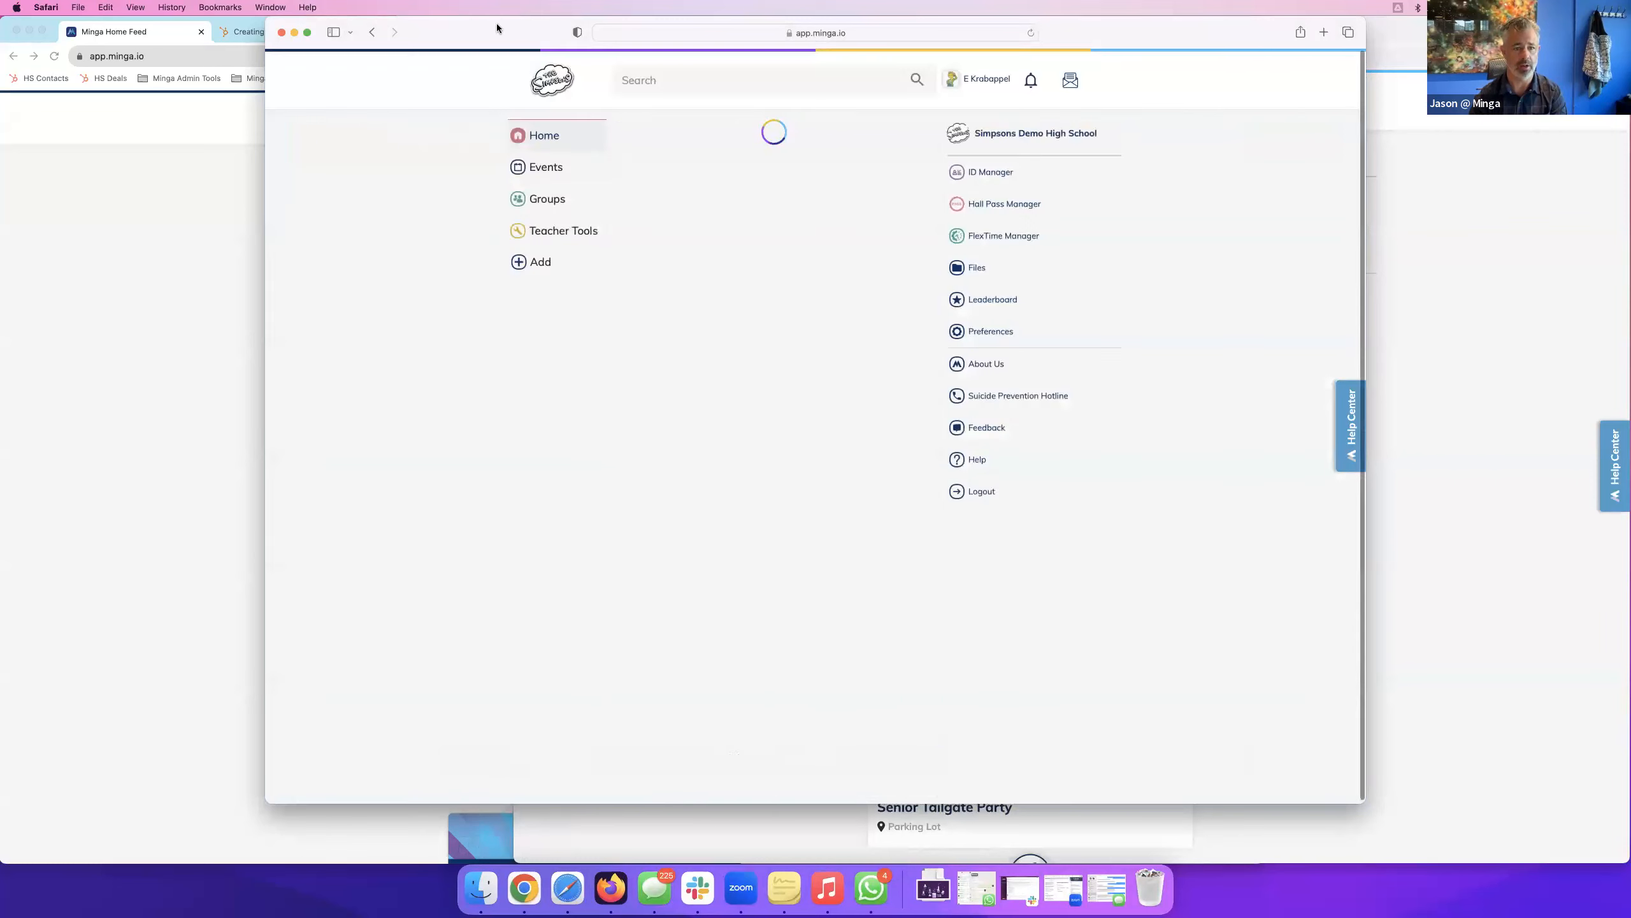
drag(497, 28, 413, 35)
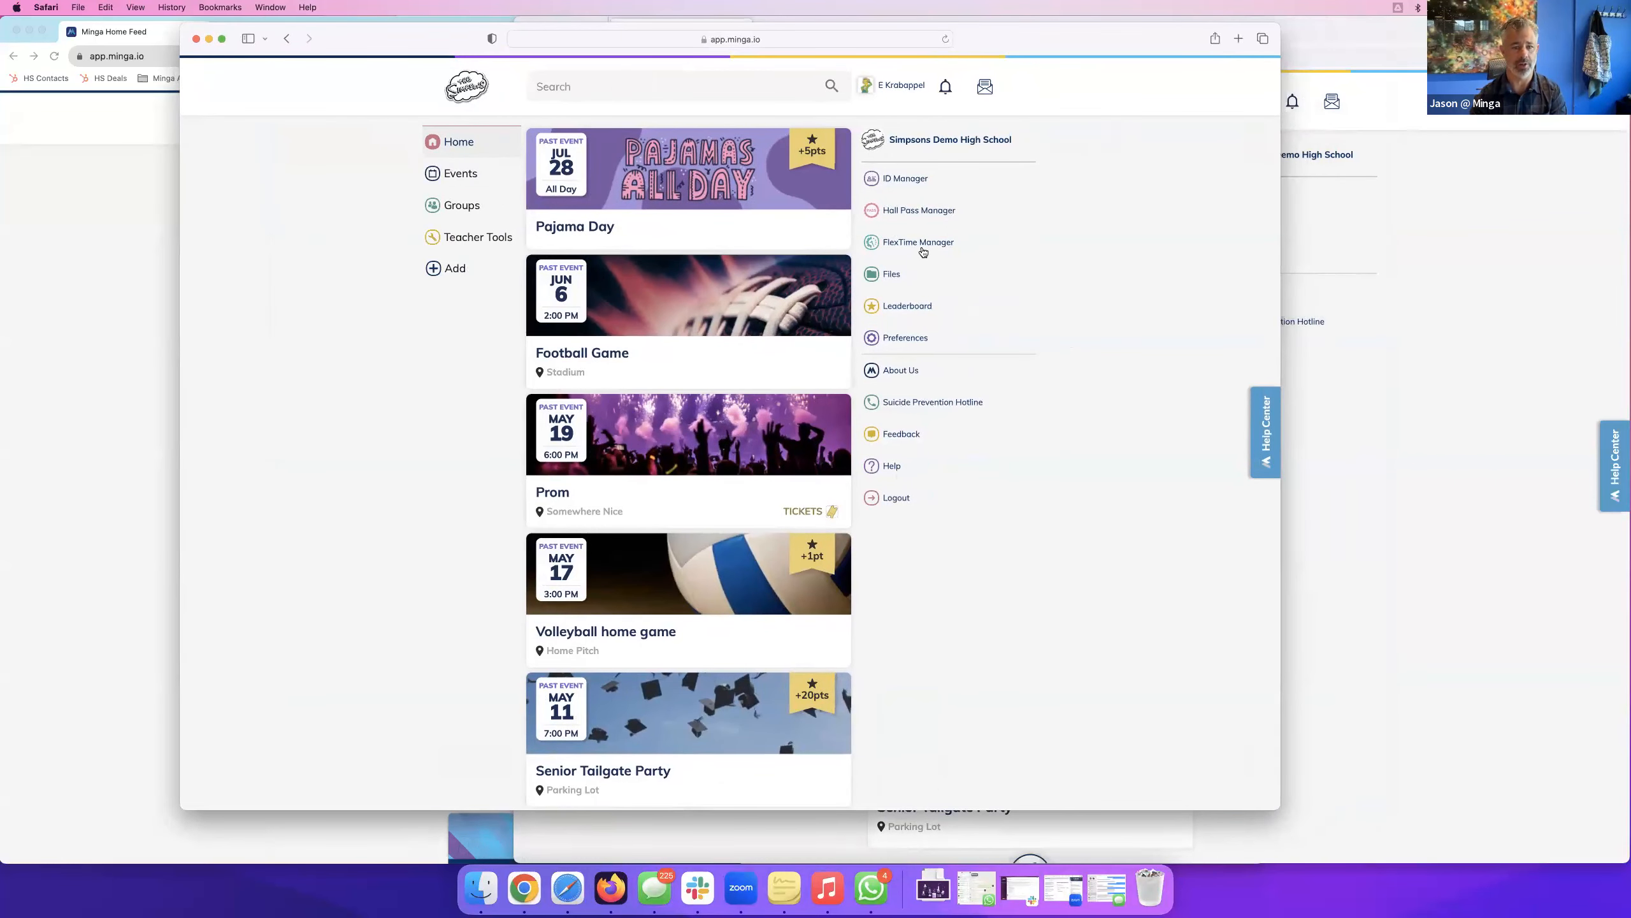
drag(598, 39, 679, 105)
drag(677, 50, 764, 58)
View the administrator's manager list in Chrome and the teacher's shorter list in Safari.
click(115, 323)
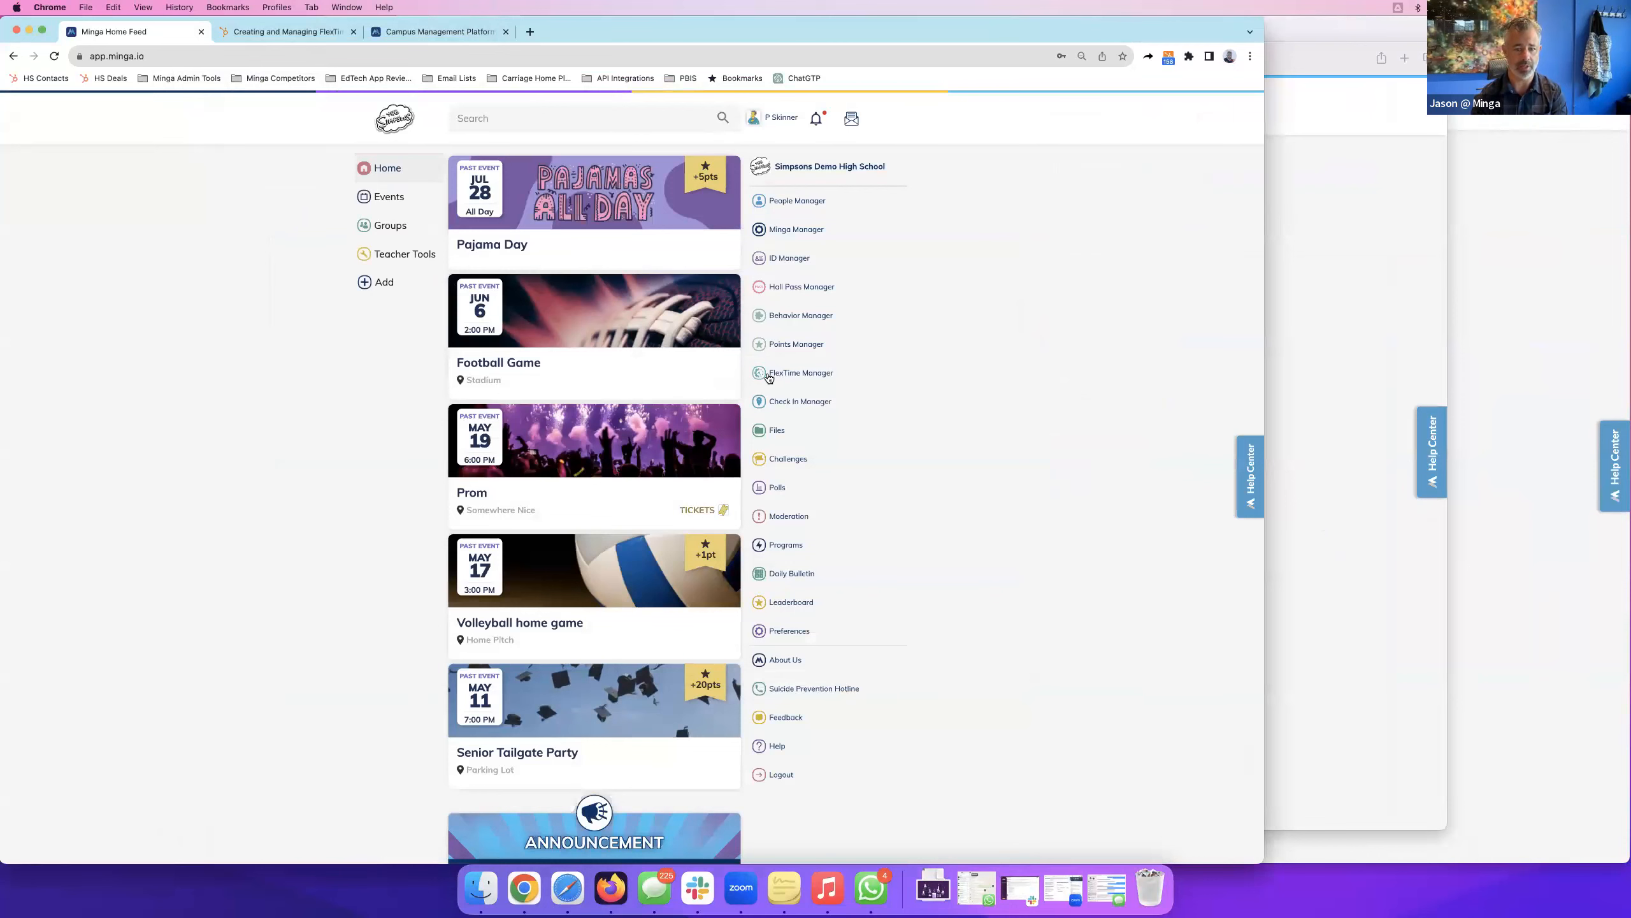
click(1292, 349)
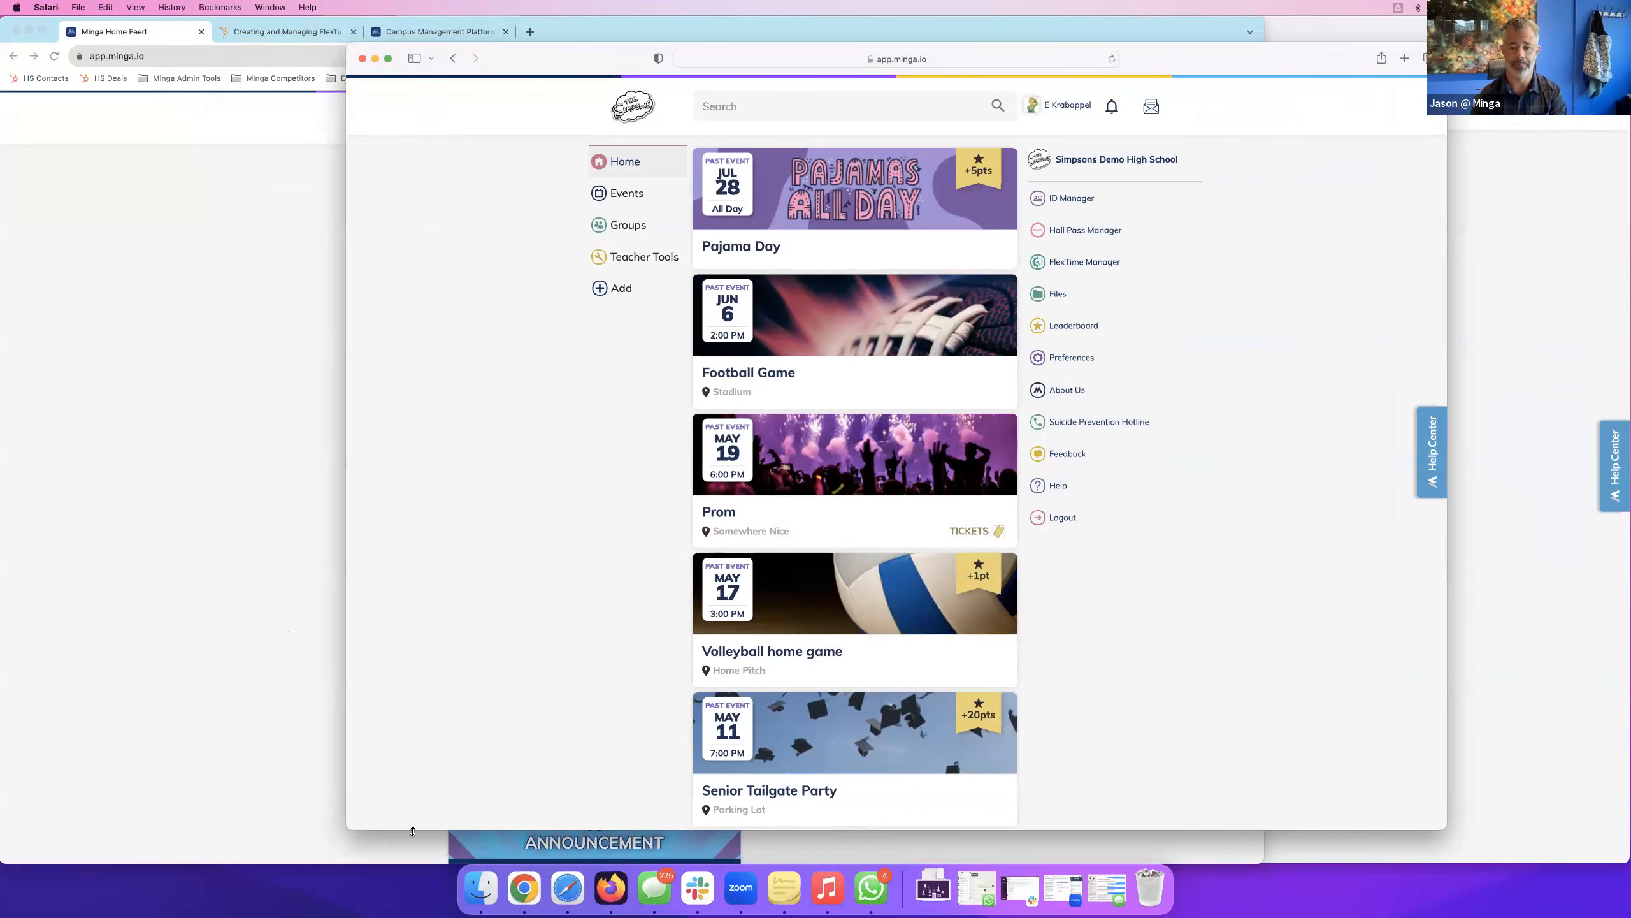
Bring the student's Firefox window forward, move it left and open the FlexTime section of Student Tools.
click(1496, 659)
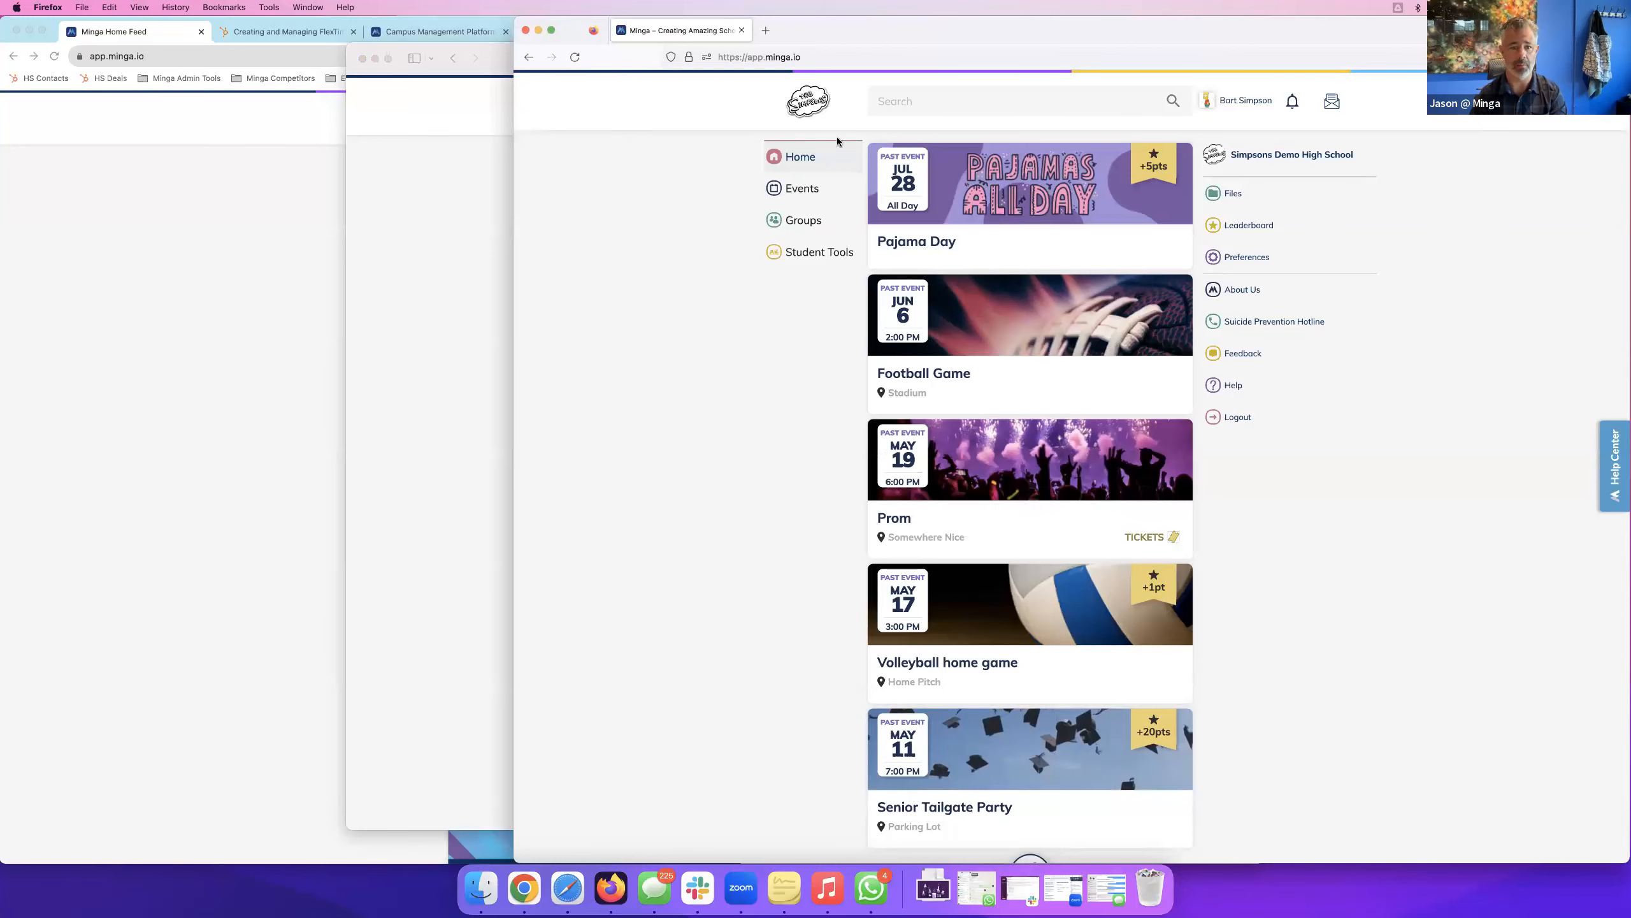
drag(935, 20, 628, 19)
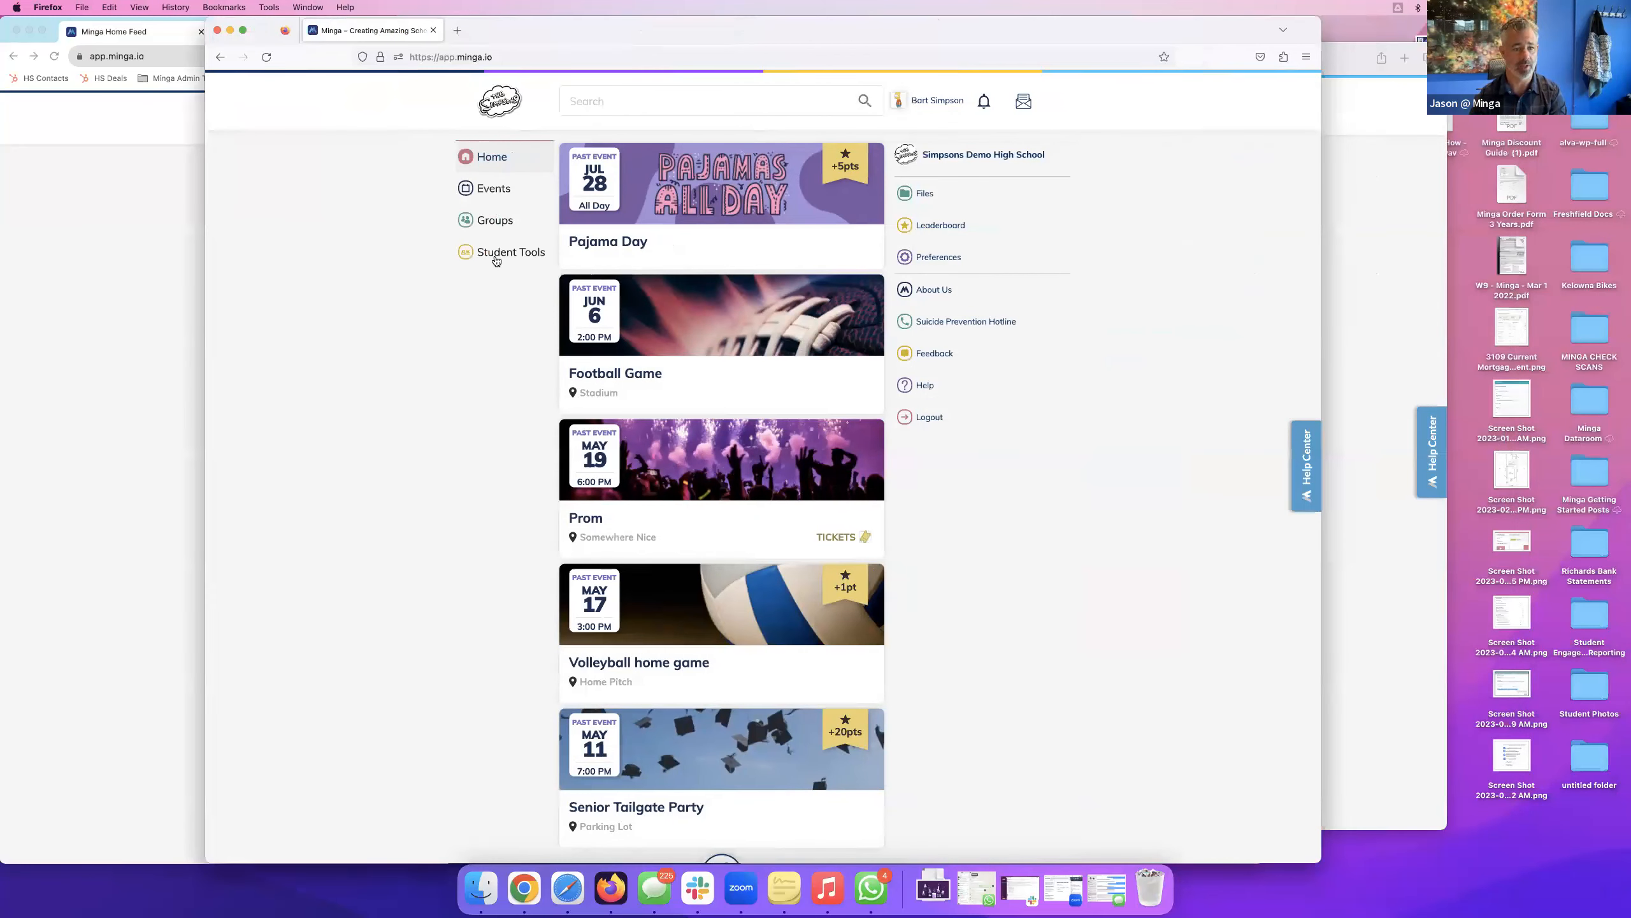
click(496, 253)
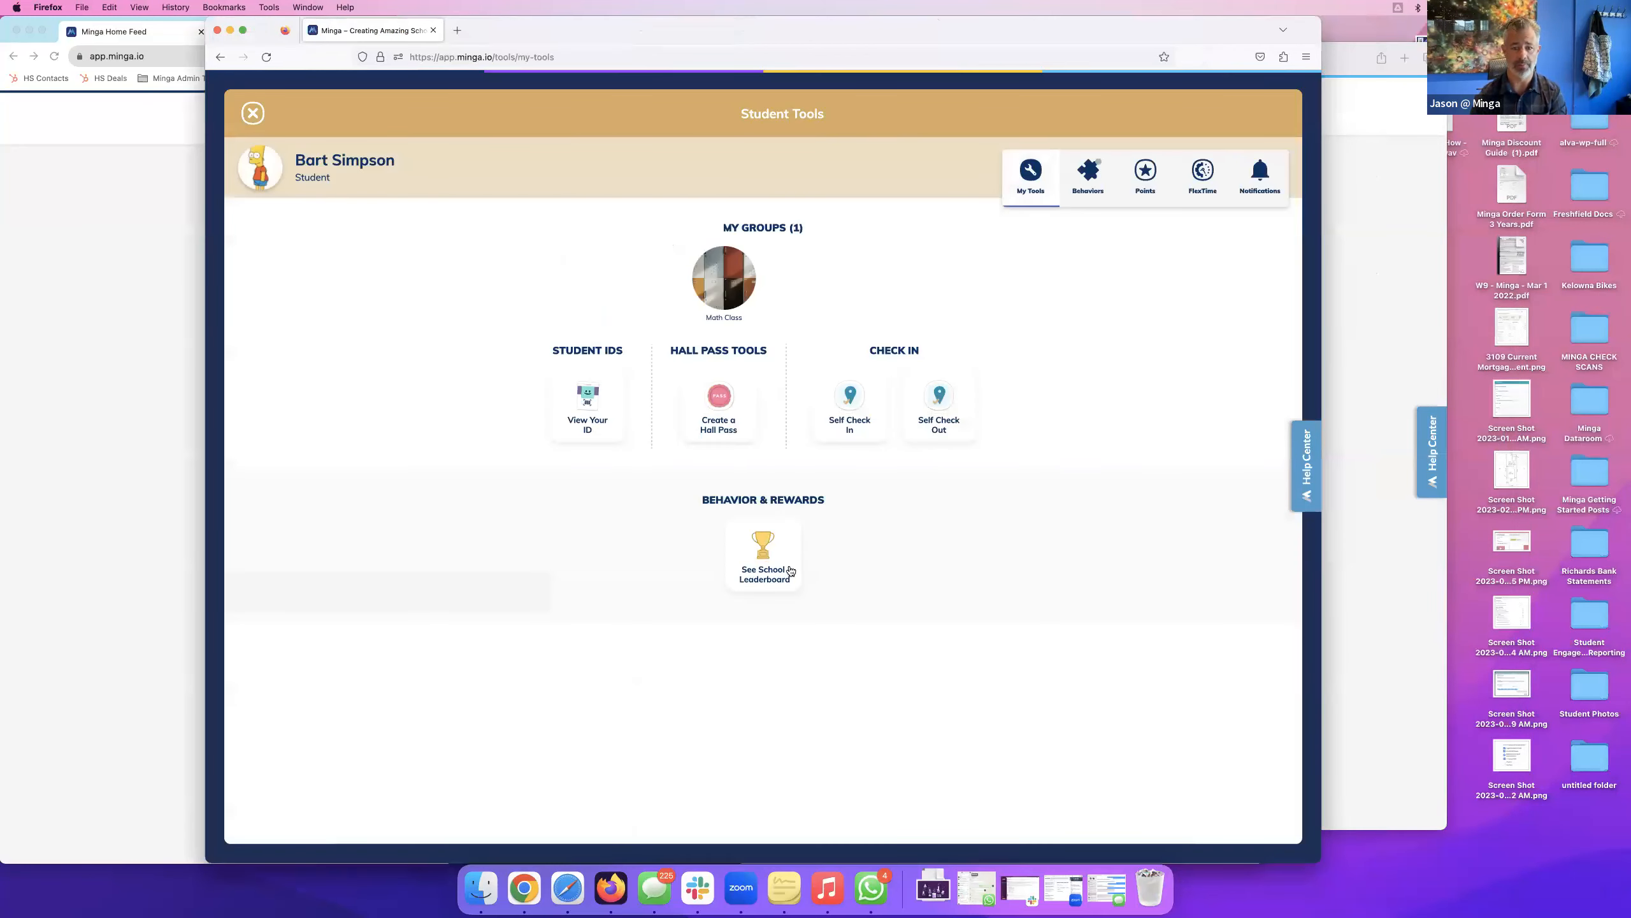
click(1204, 172)
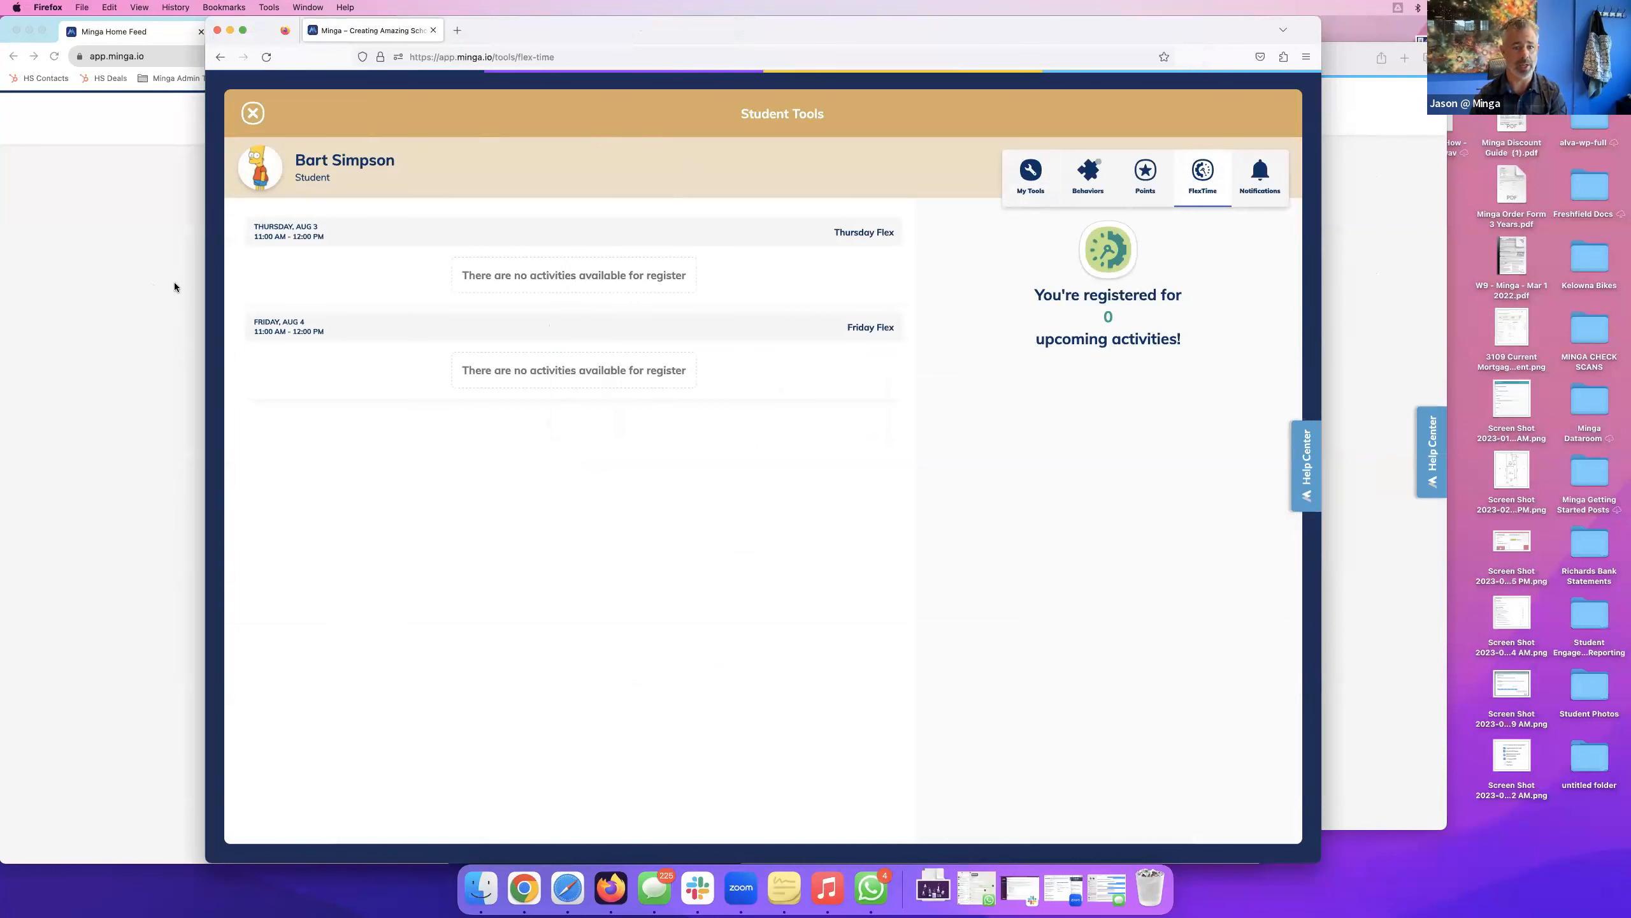
Move the student's Firefox window aside to the right and switch back to the administrator's Chrome window.
drag(631, 30, 841, 23)
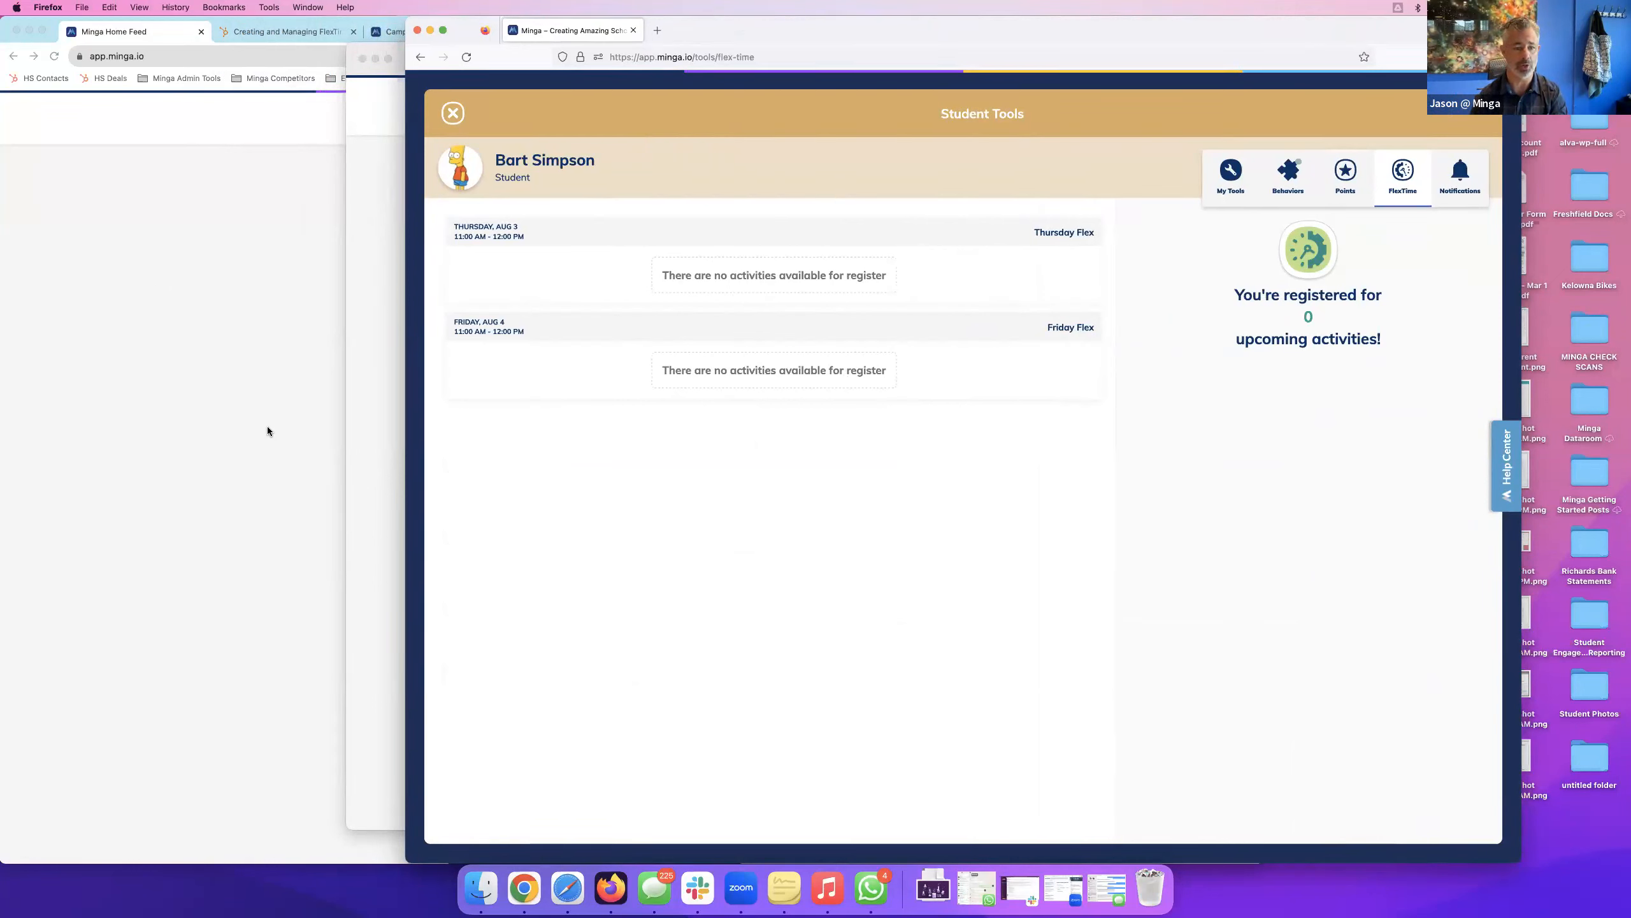
drag(924, 29, 1171, 28)
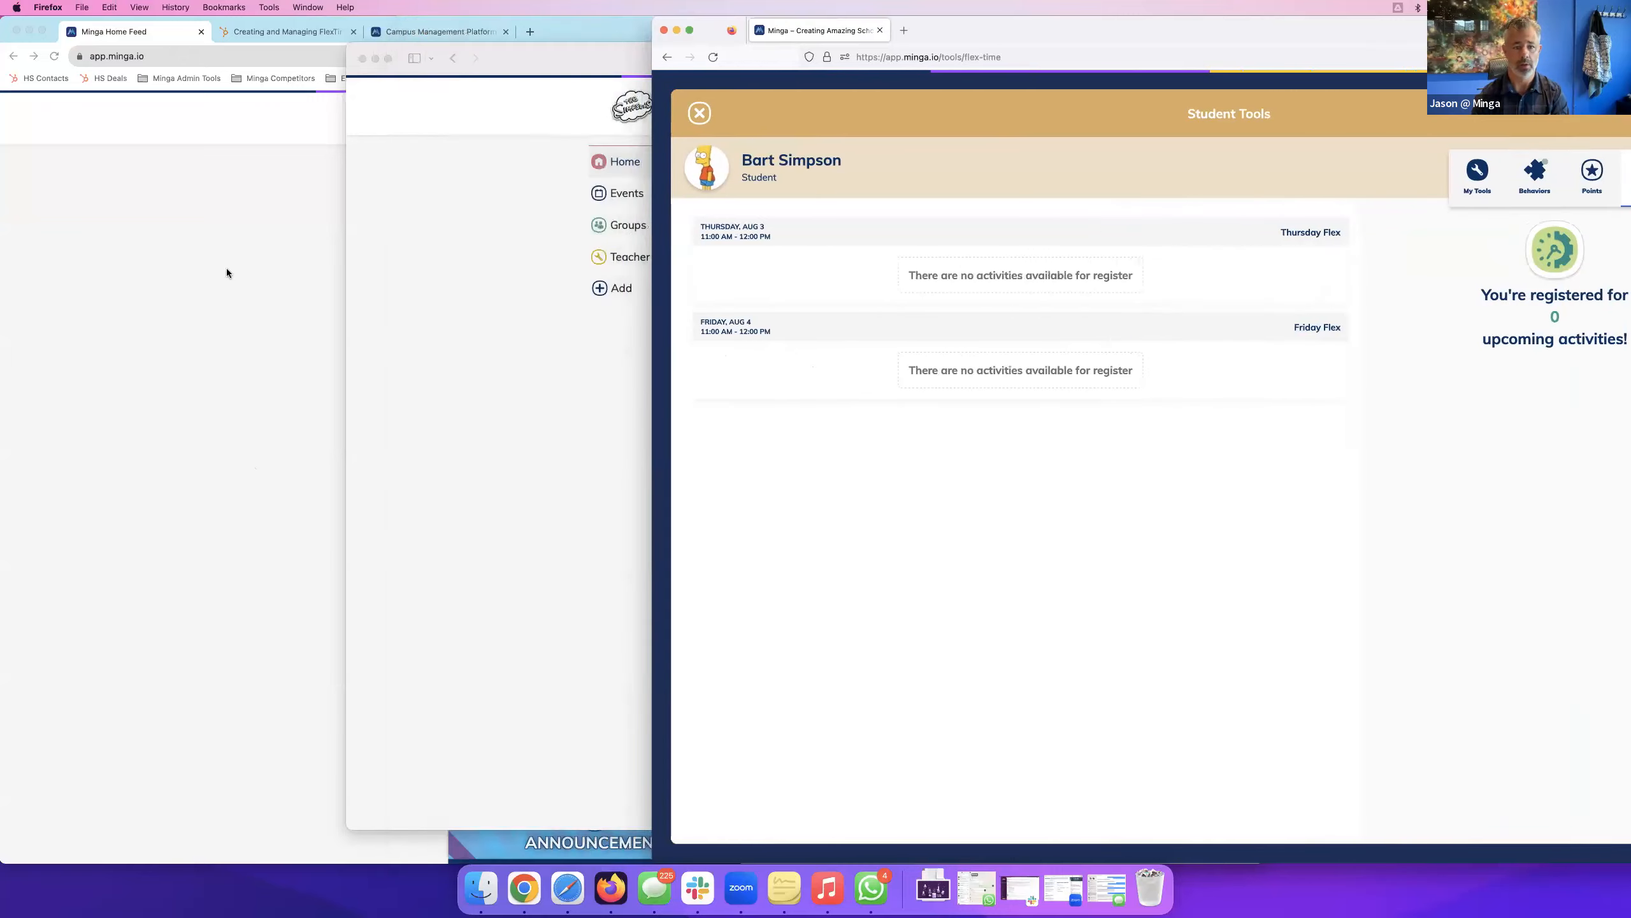
click(42, 399)
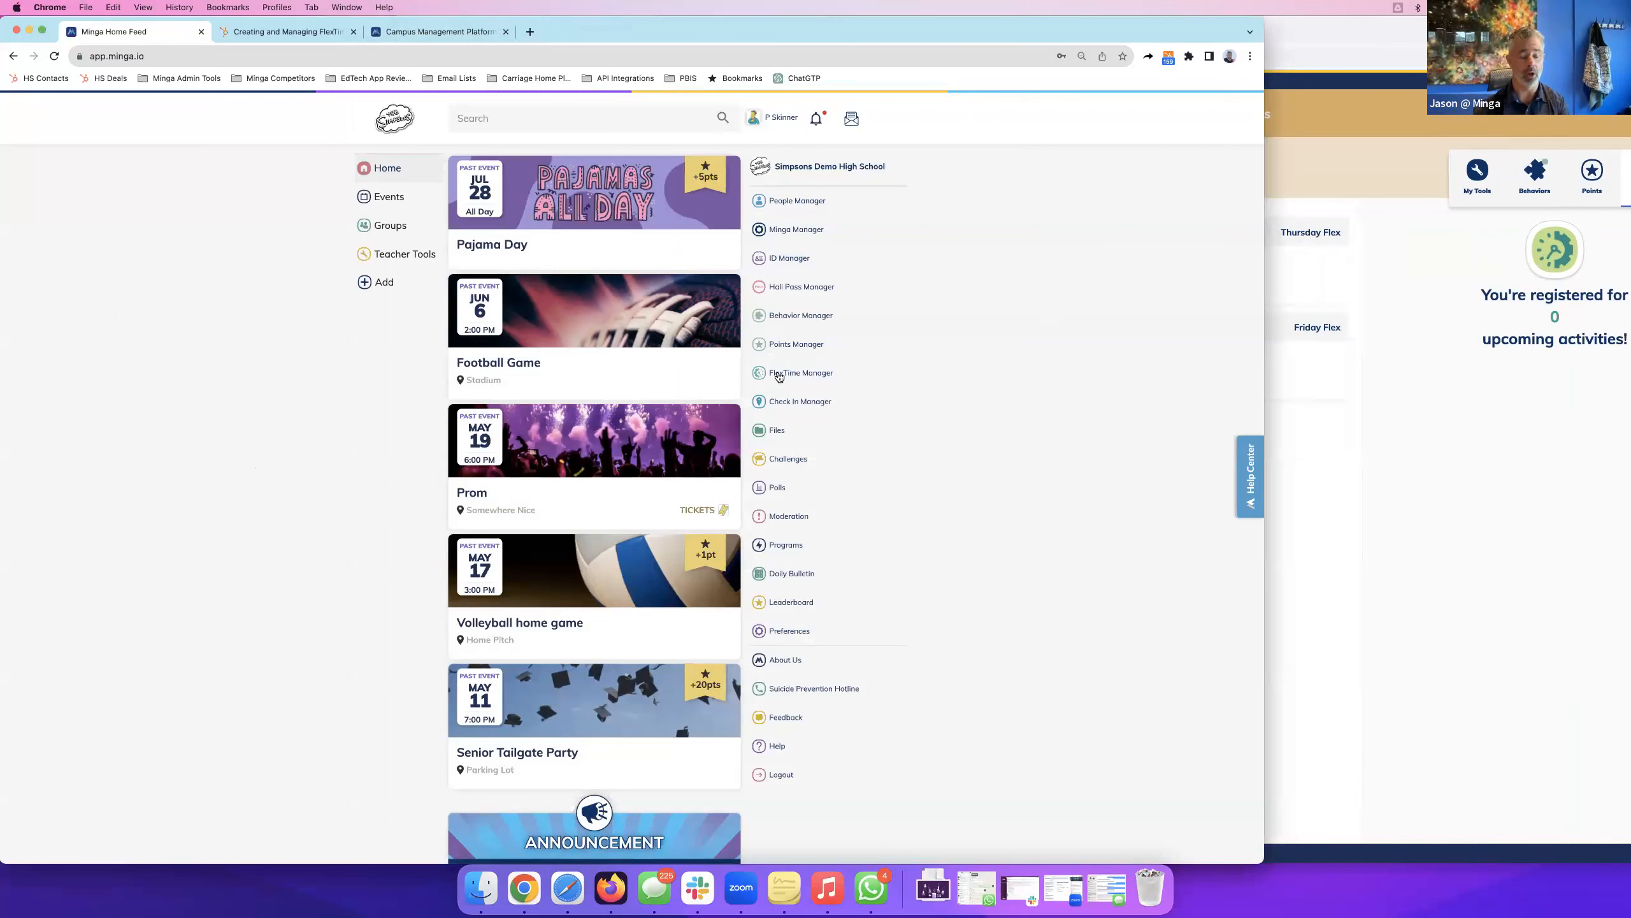
Review the Flex Manager role in the FlexTime Manager's settings and return to the home feed.
click(788, 376)
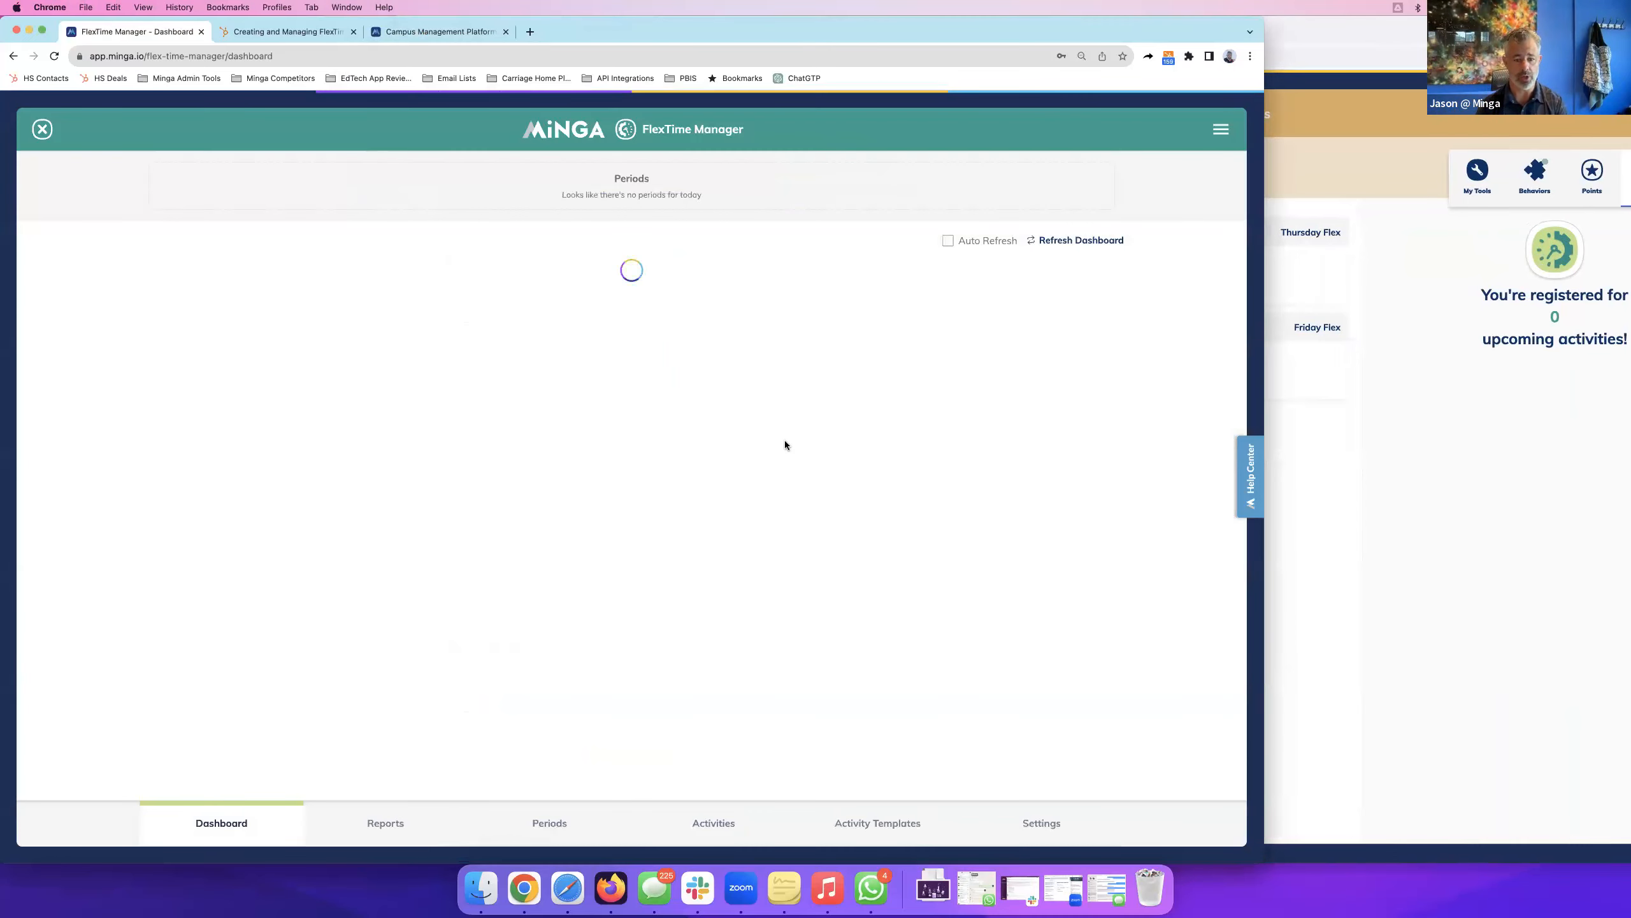
click(1043, 823)
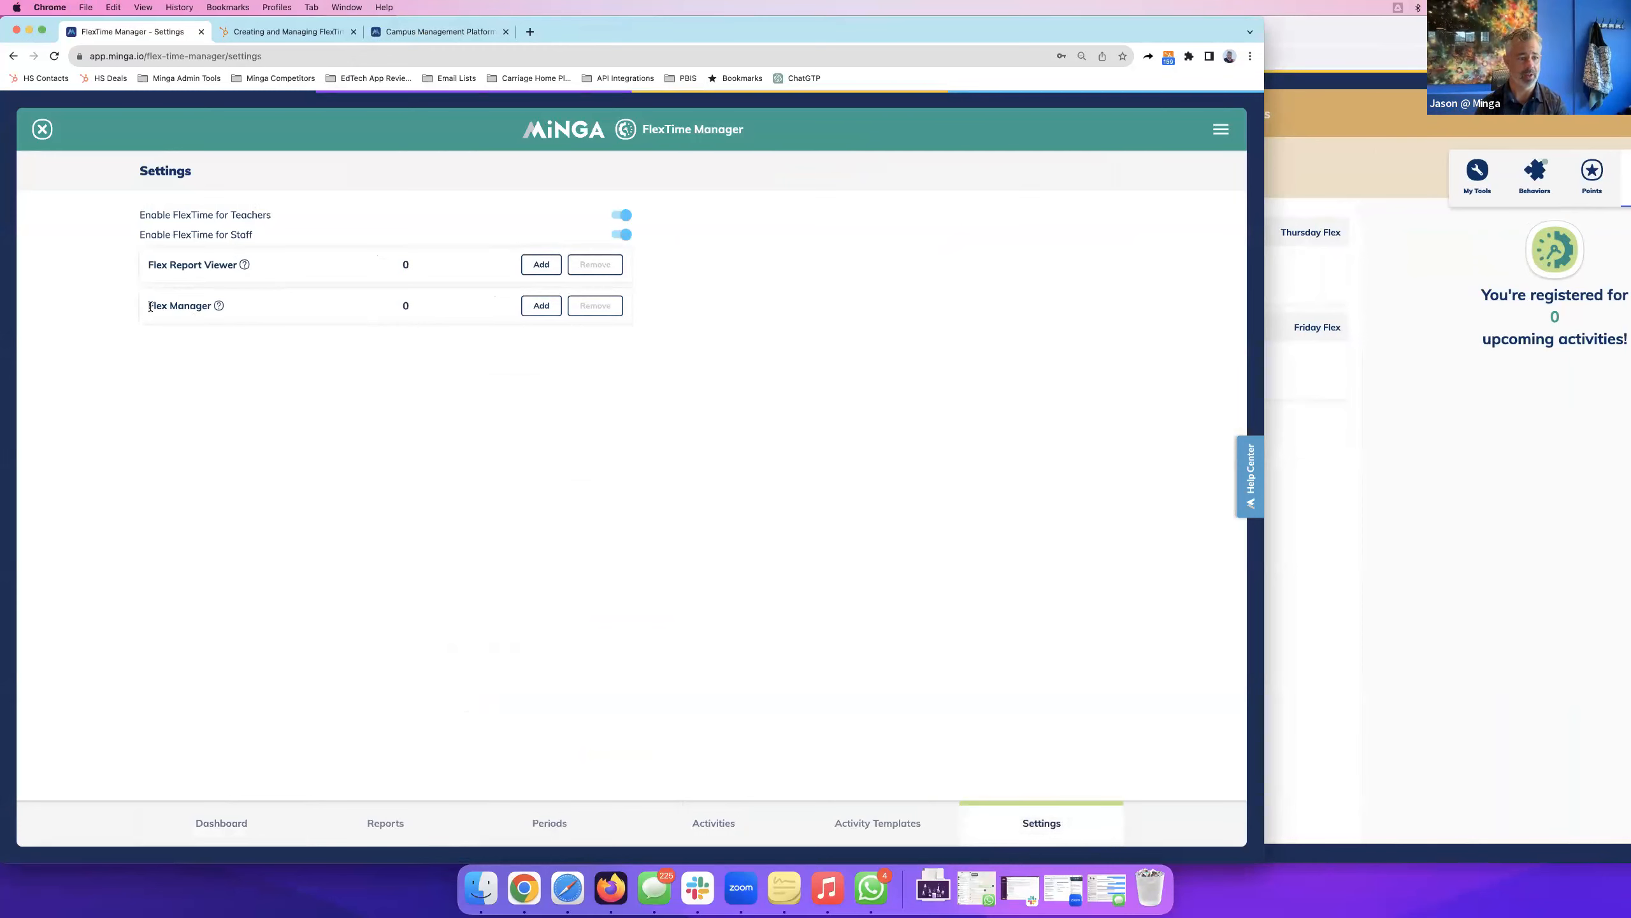
drag(145, 309, 211, 309)
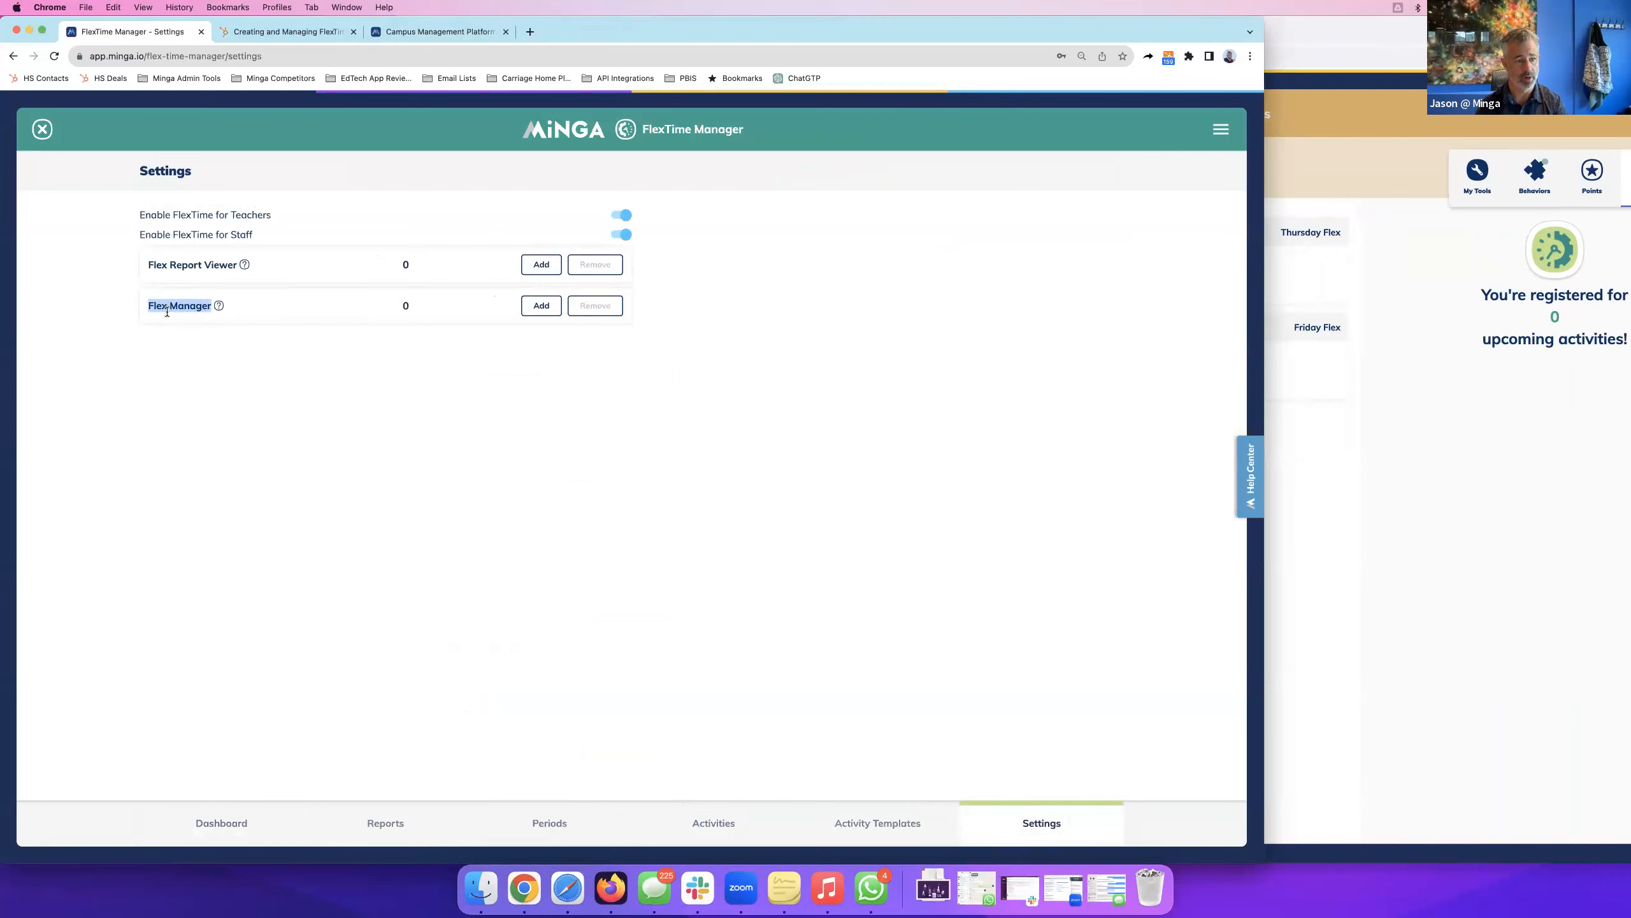
click(533, 313)
click(42, 130)
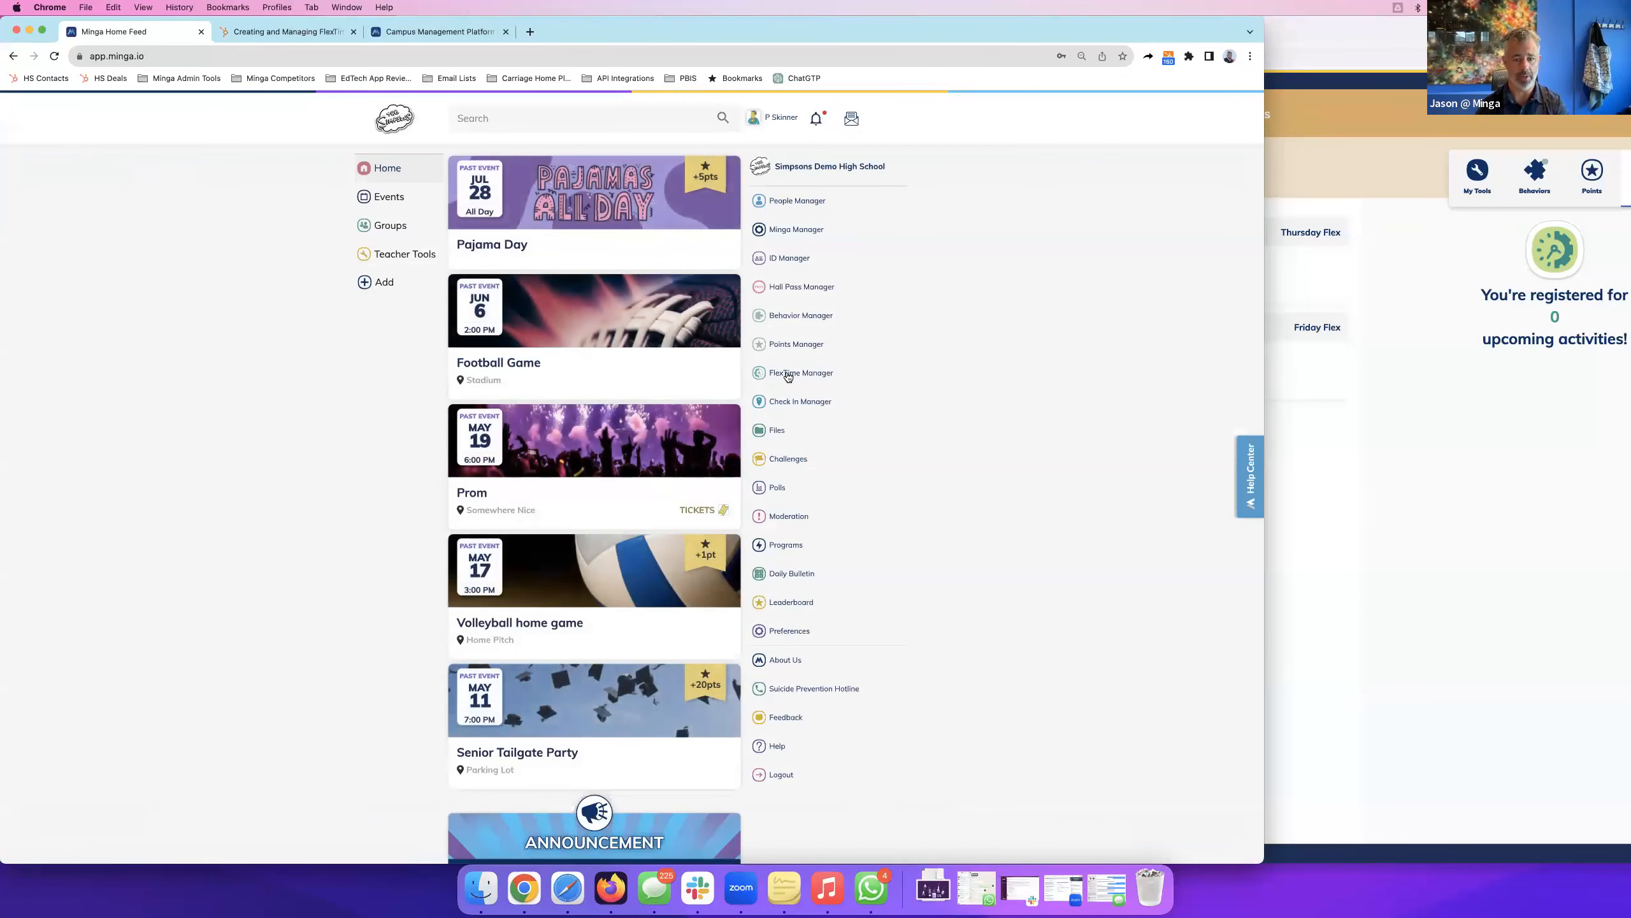
Start a new period in the FlexTime Manager and title it "Monday Flex - Choose For Your Week".
click(789, 374)
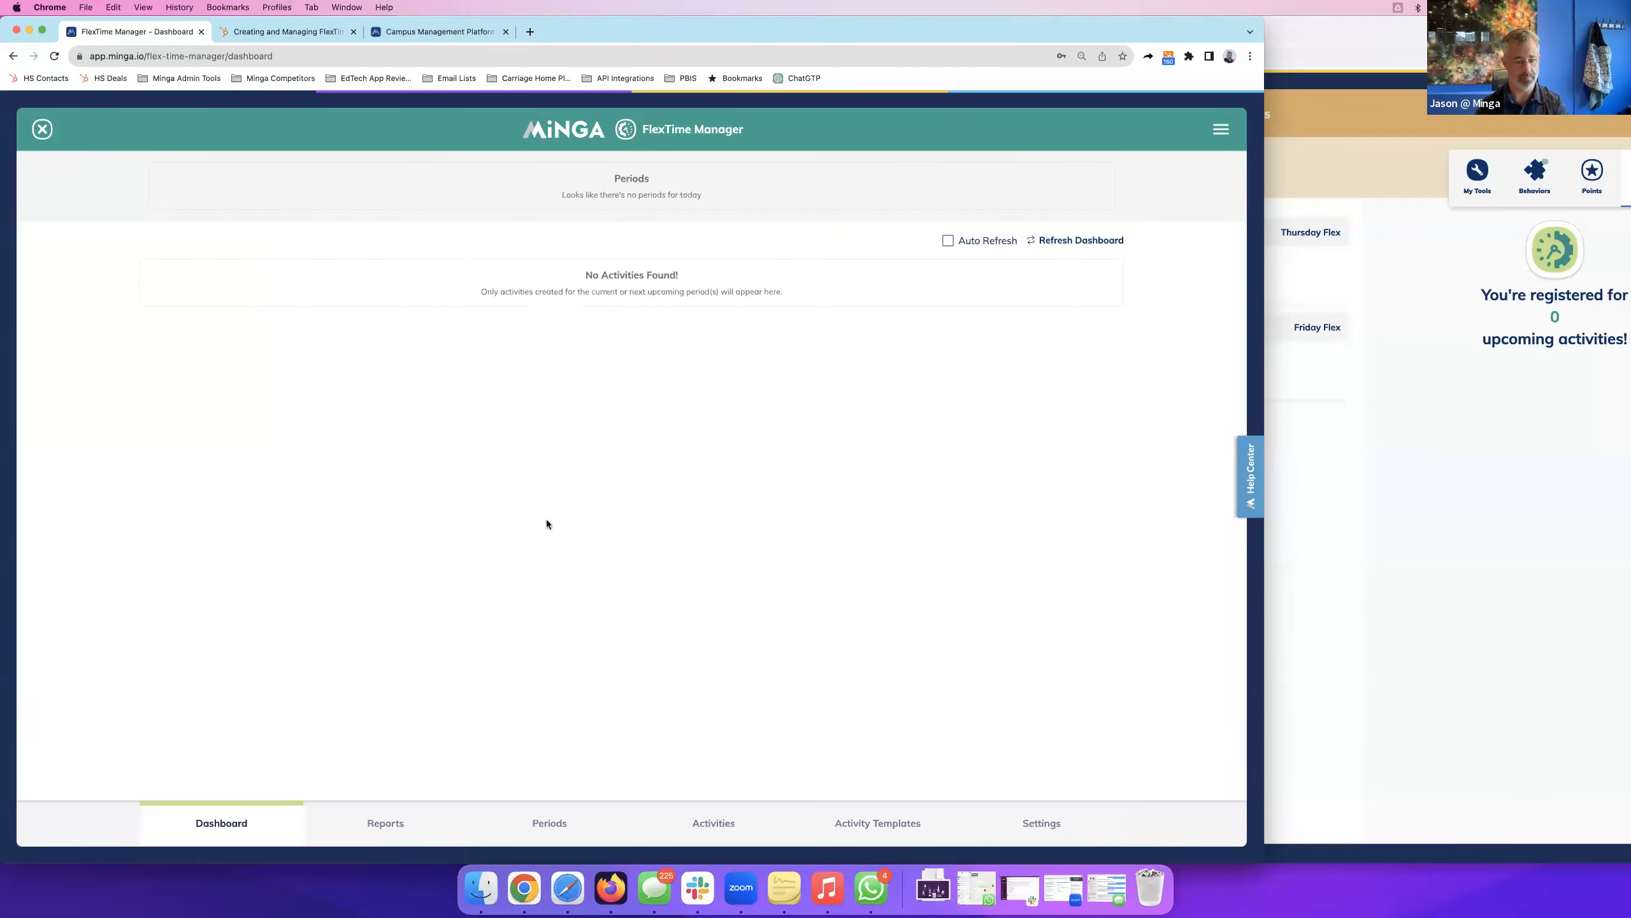
click(549, 823)
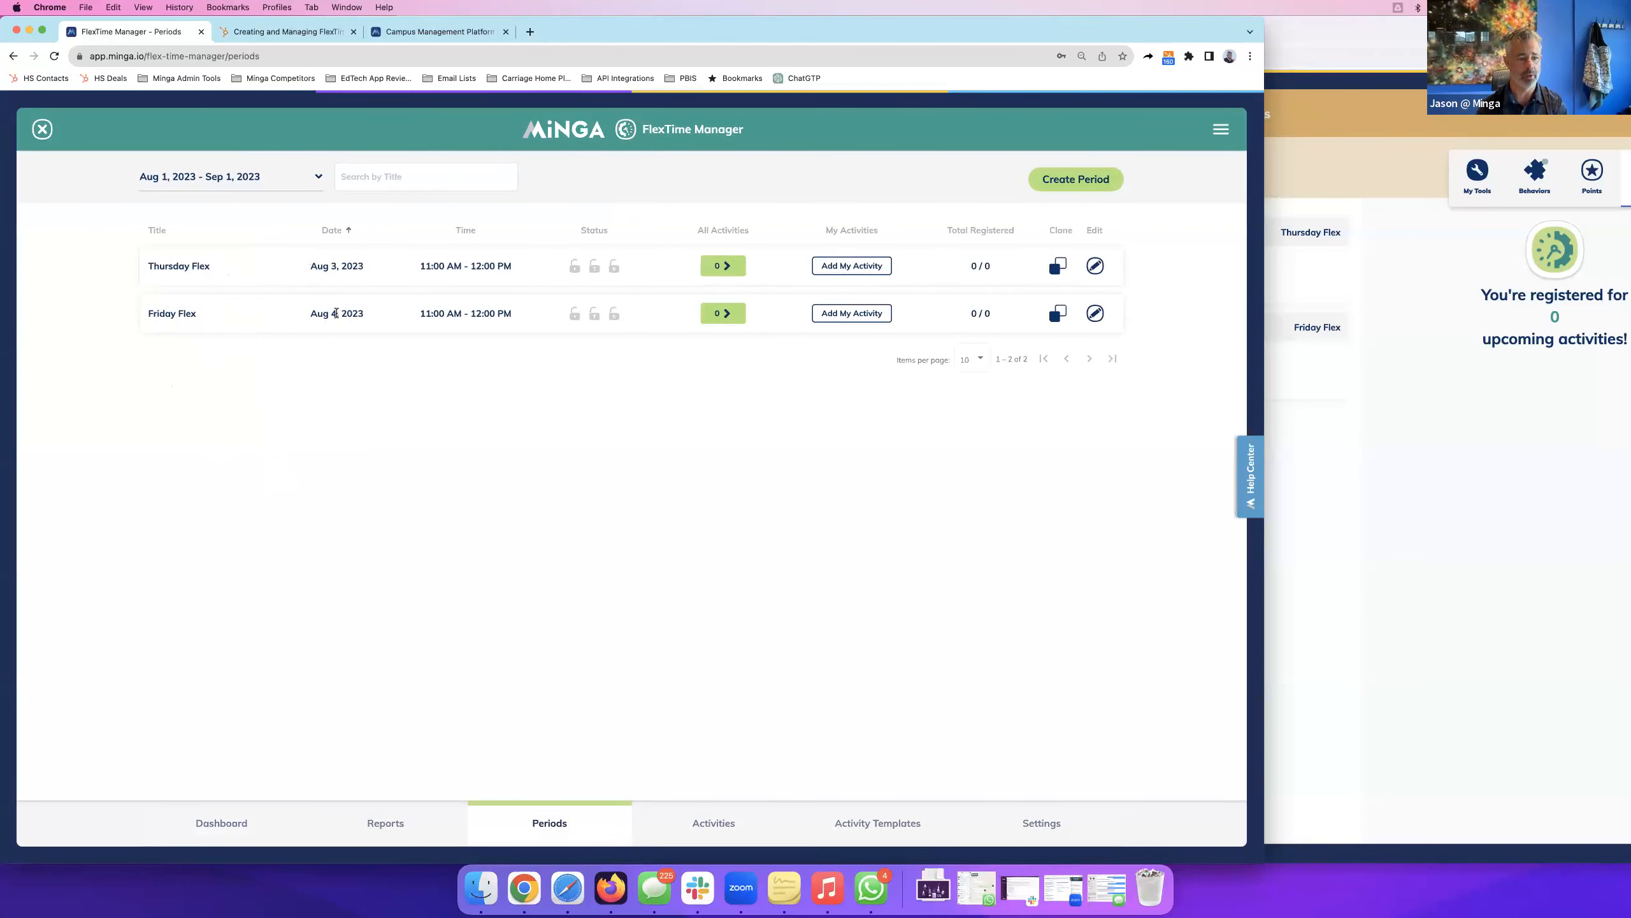
click(1063, 179)
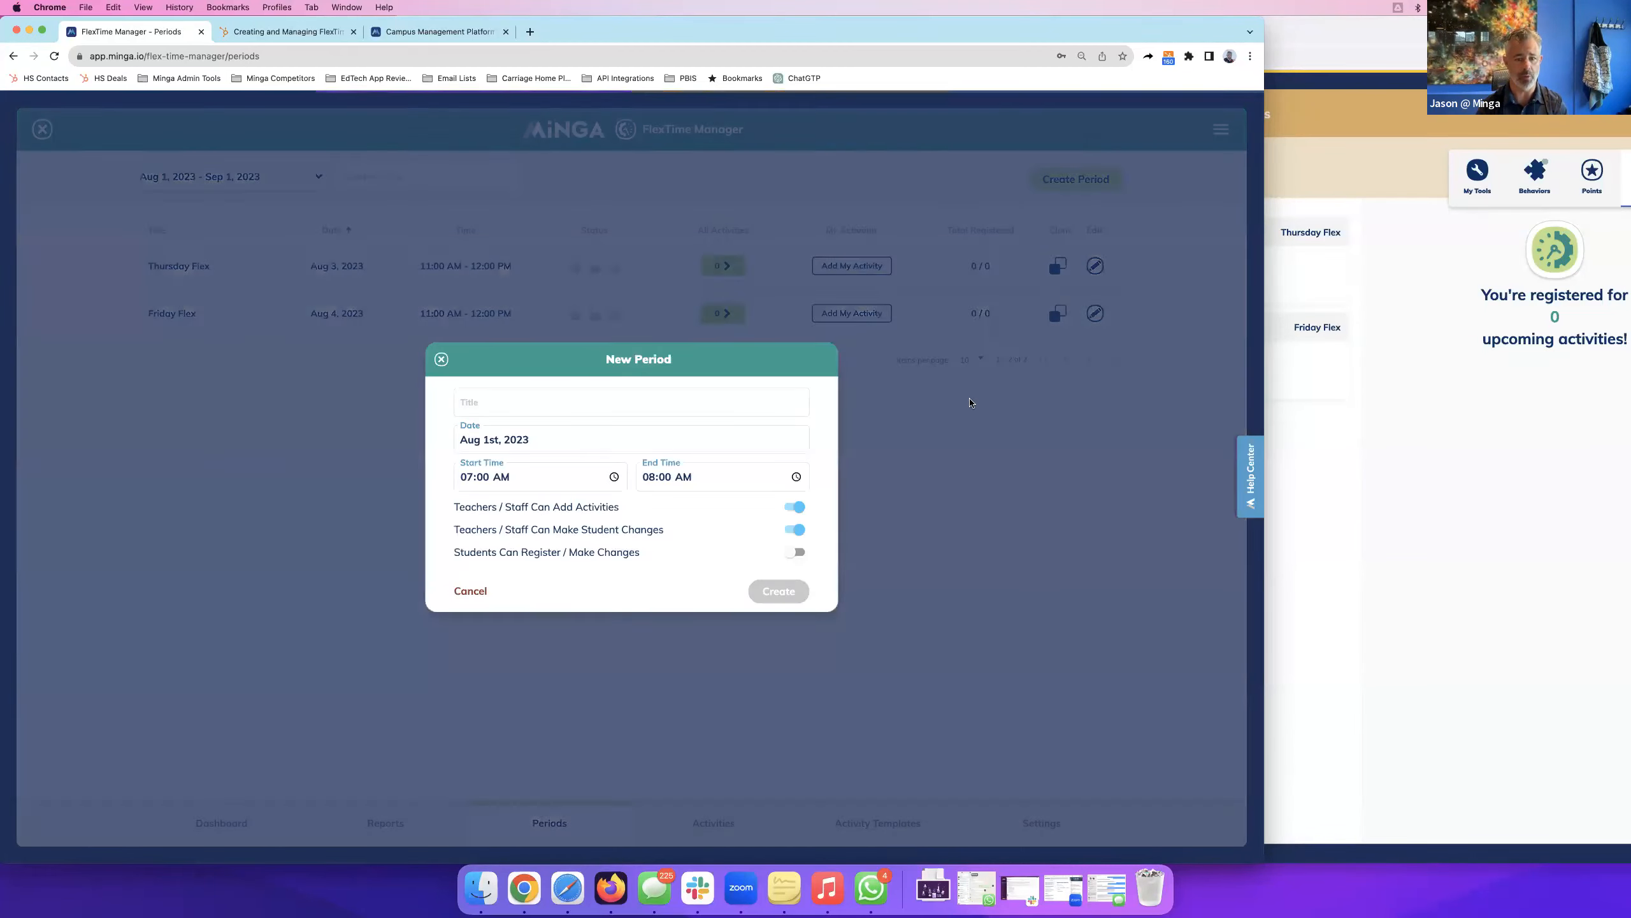
click(496, 406)
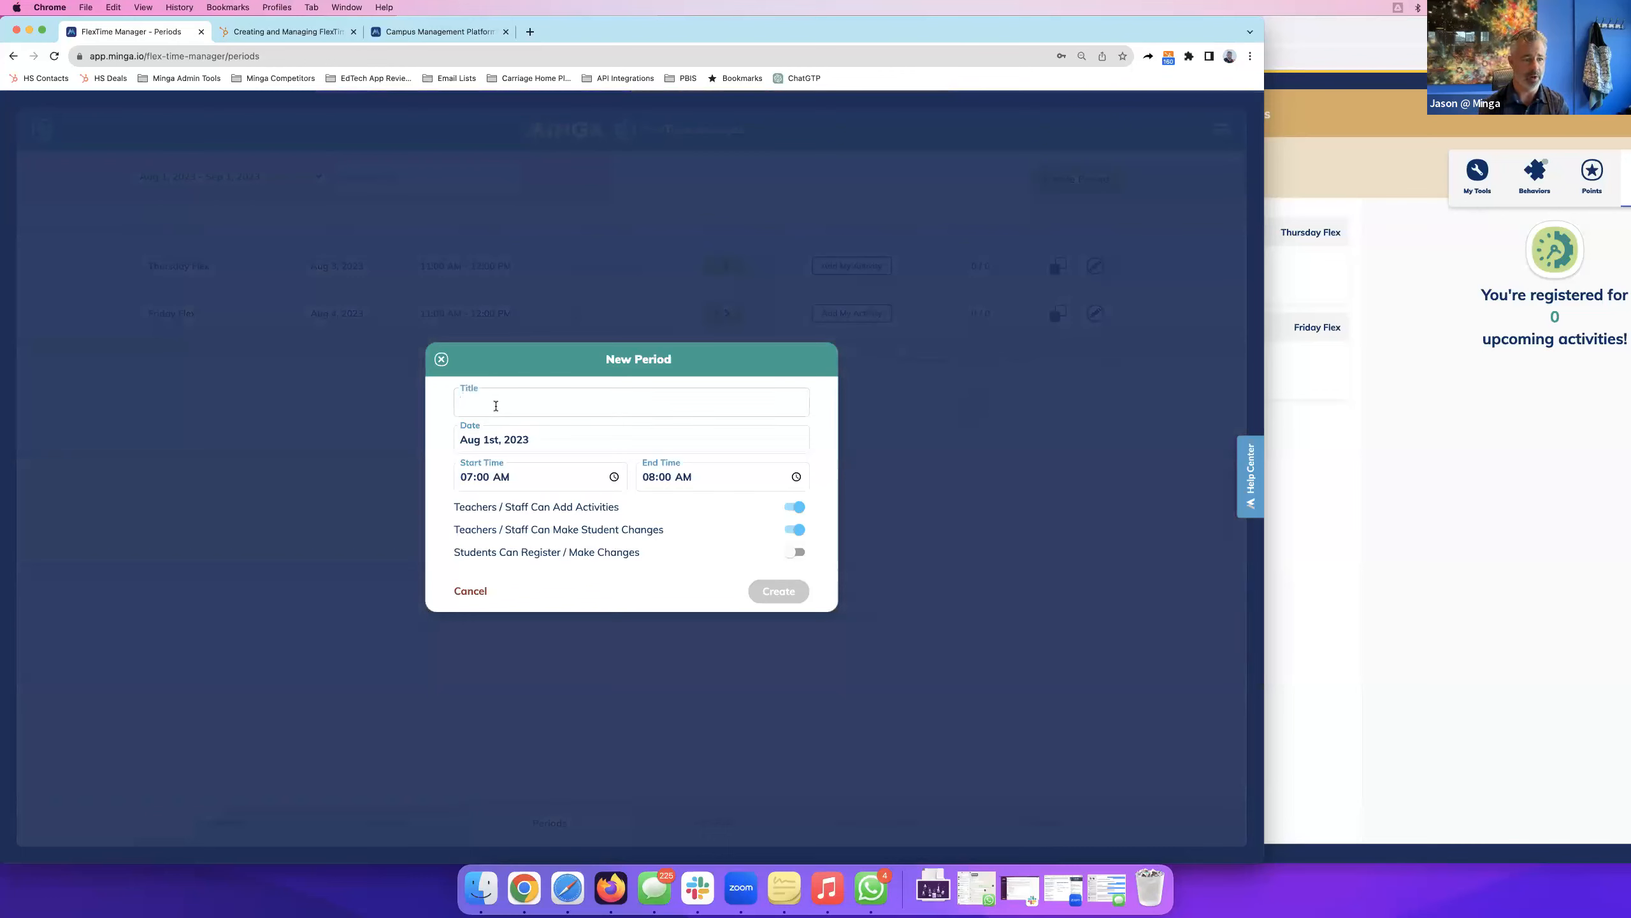
text(M)
key(BackSpace)
text(Monday Flex - Choose For you)
key(BackSpace)
key(BackSpace)
key(BackSpace)
key(BackSpace)
text(Your Week)
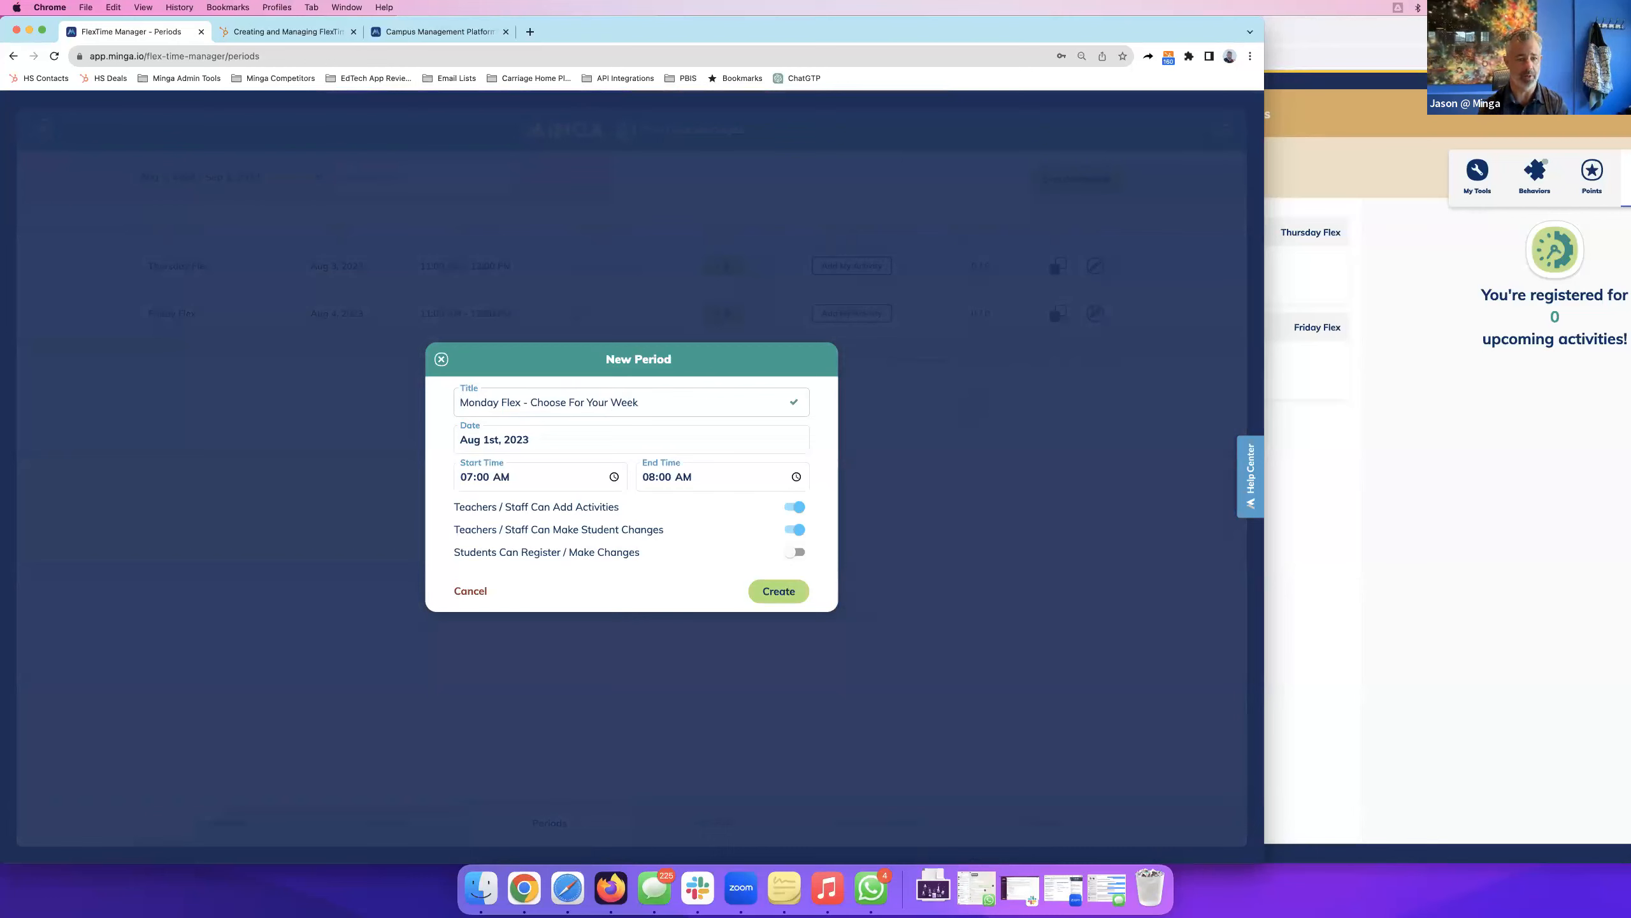
Schedule the Monday period for August 7, 2023, 11:00 AM to 12:00 PM, and create it with student registration allowed.
click(556, 444)
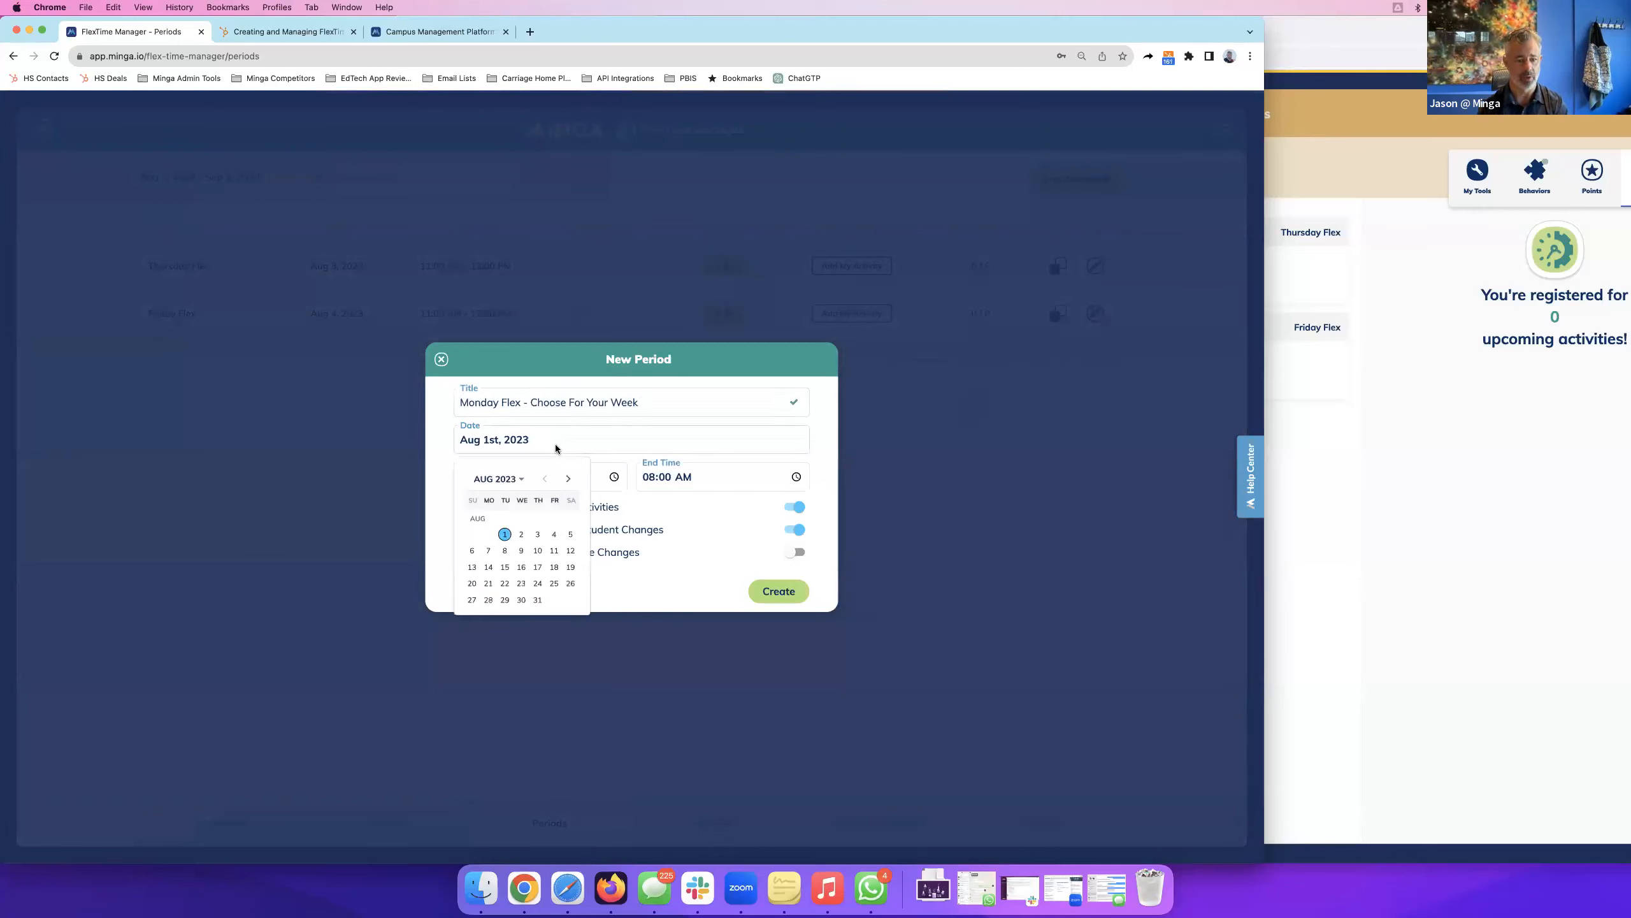
click(489, 550)
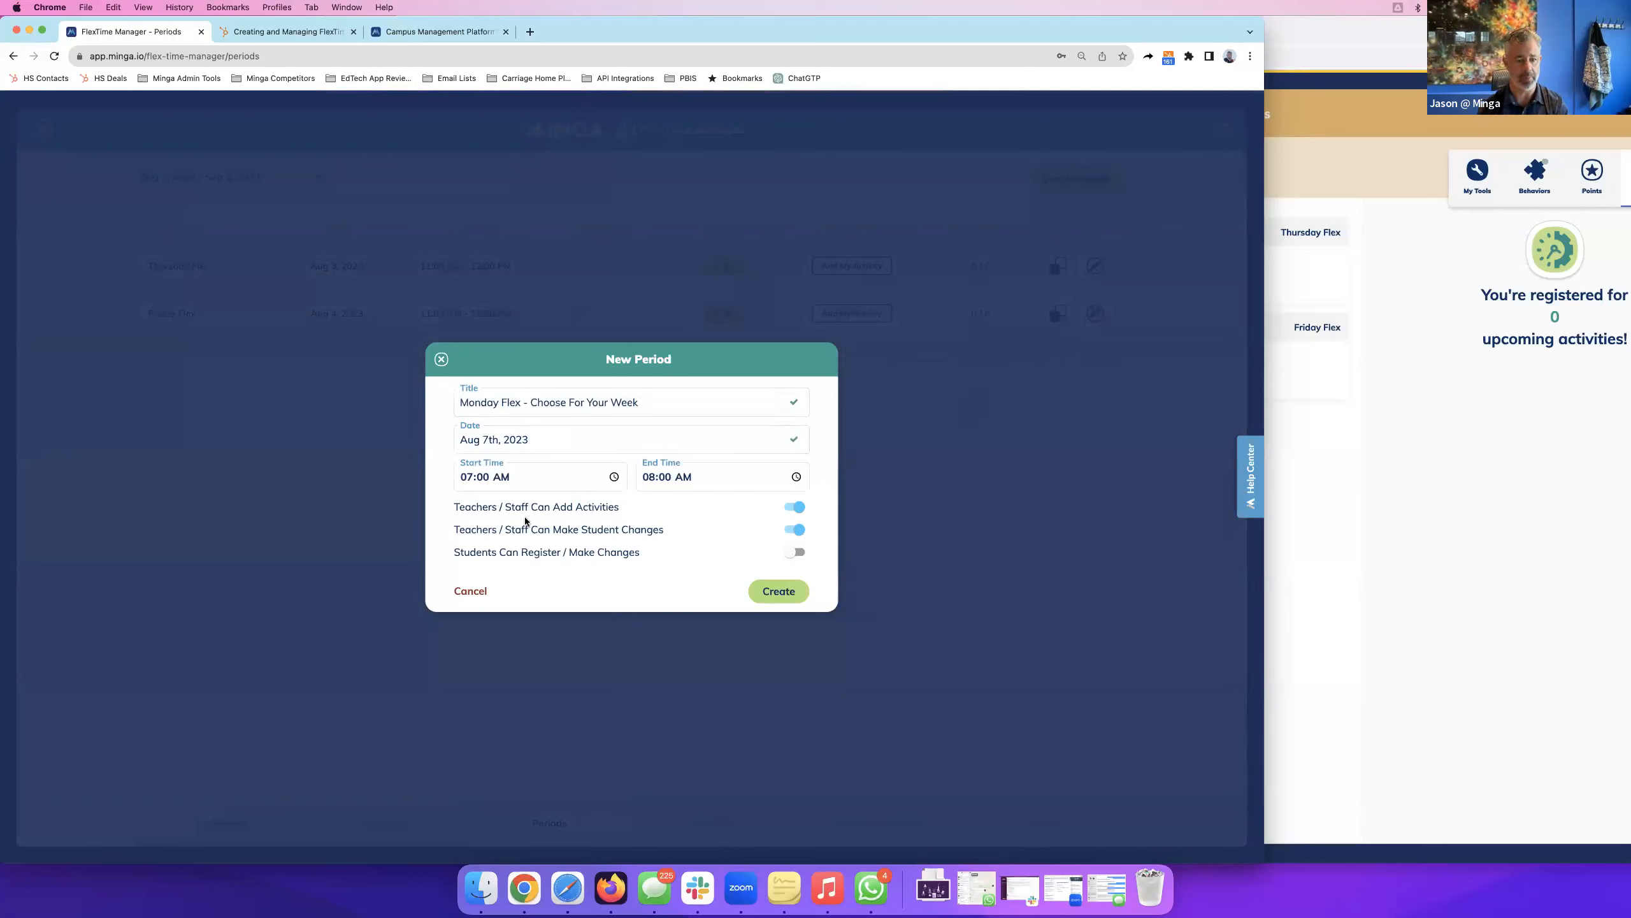
click(467, 476)
text(11)
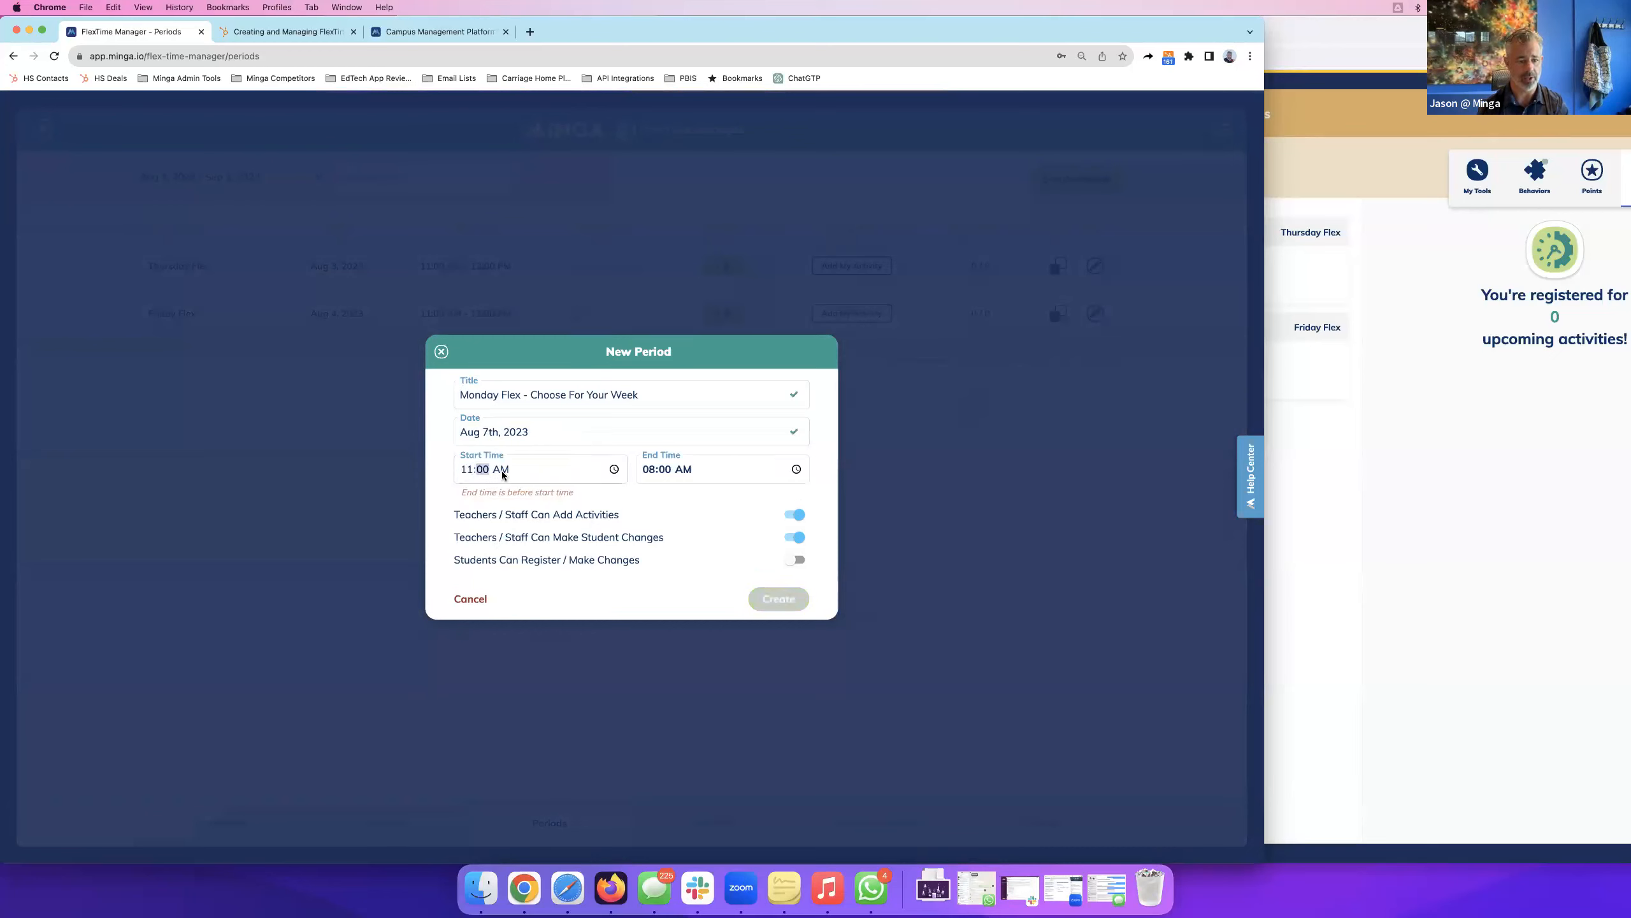
click(649, 469)
text(12)
click(684, 470)
text(p)
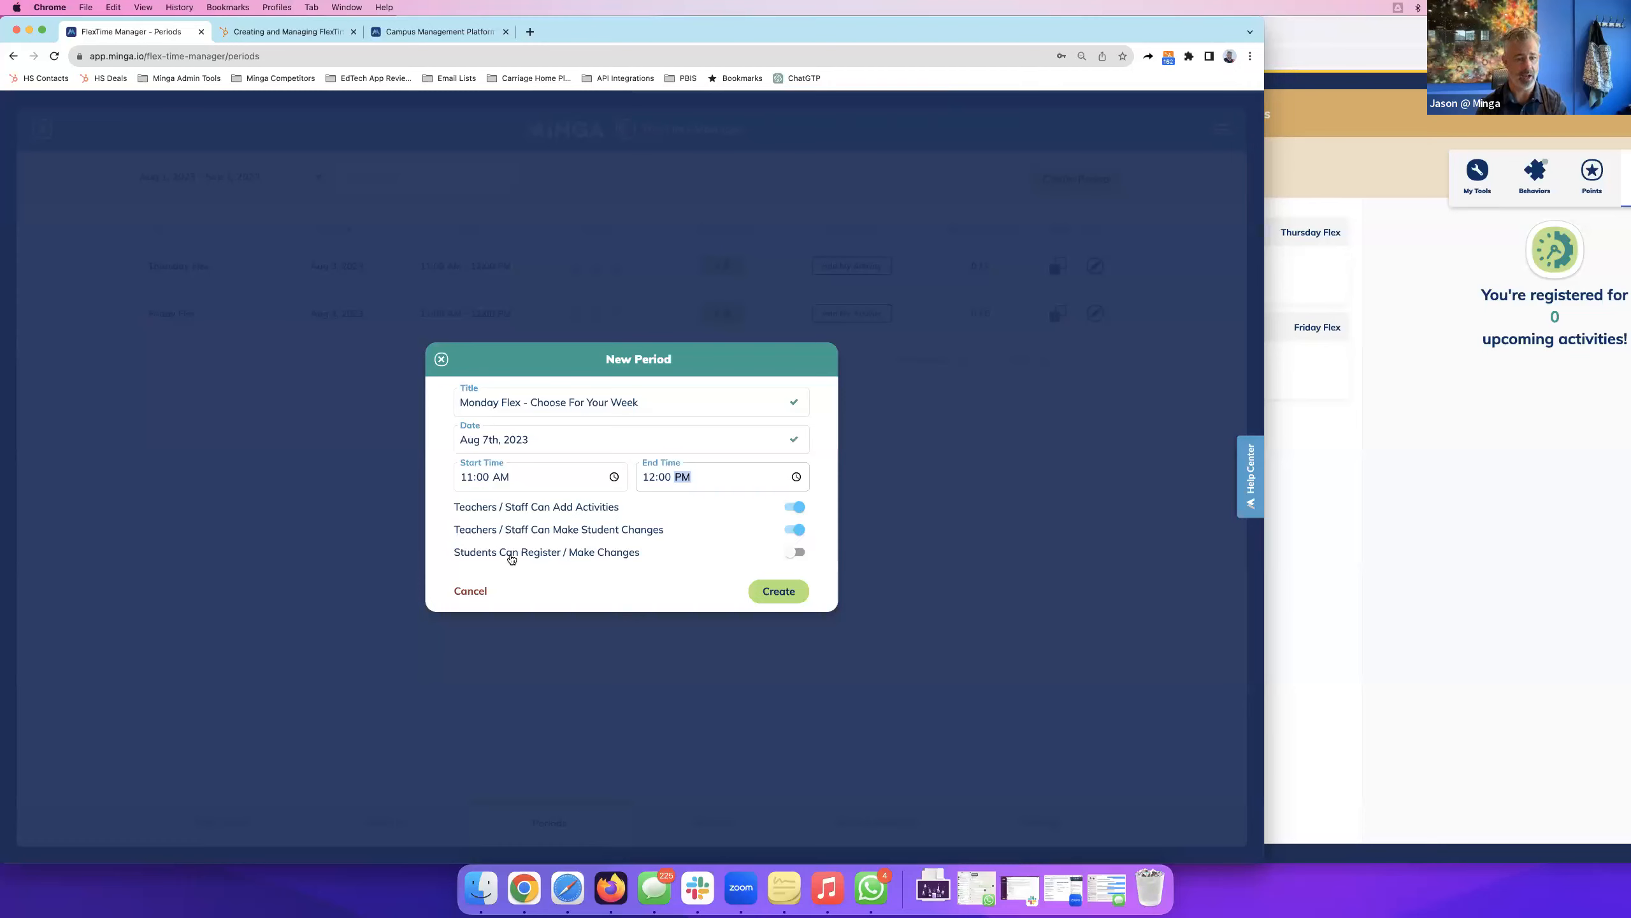
click(796, 552)
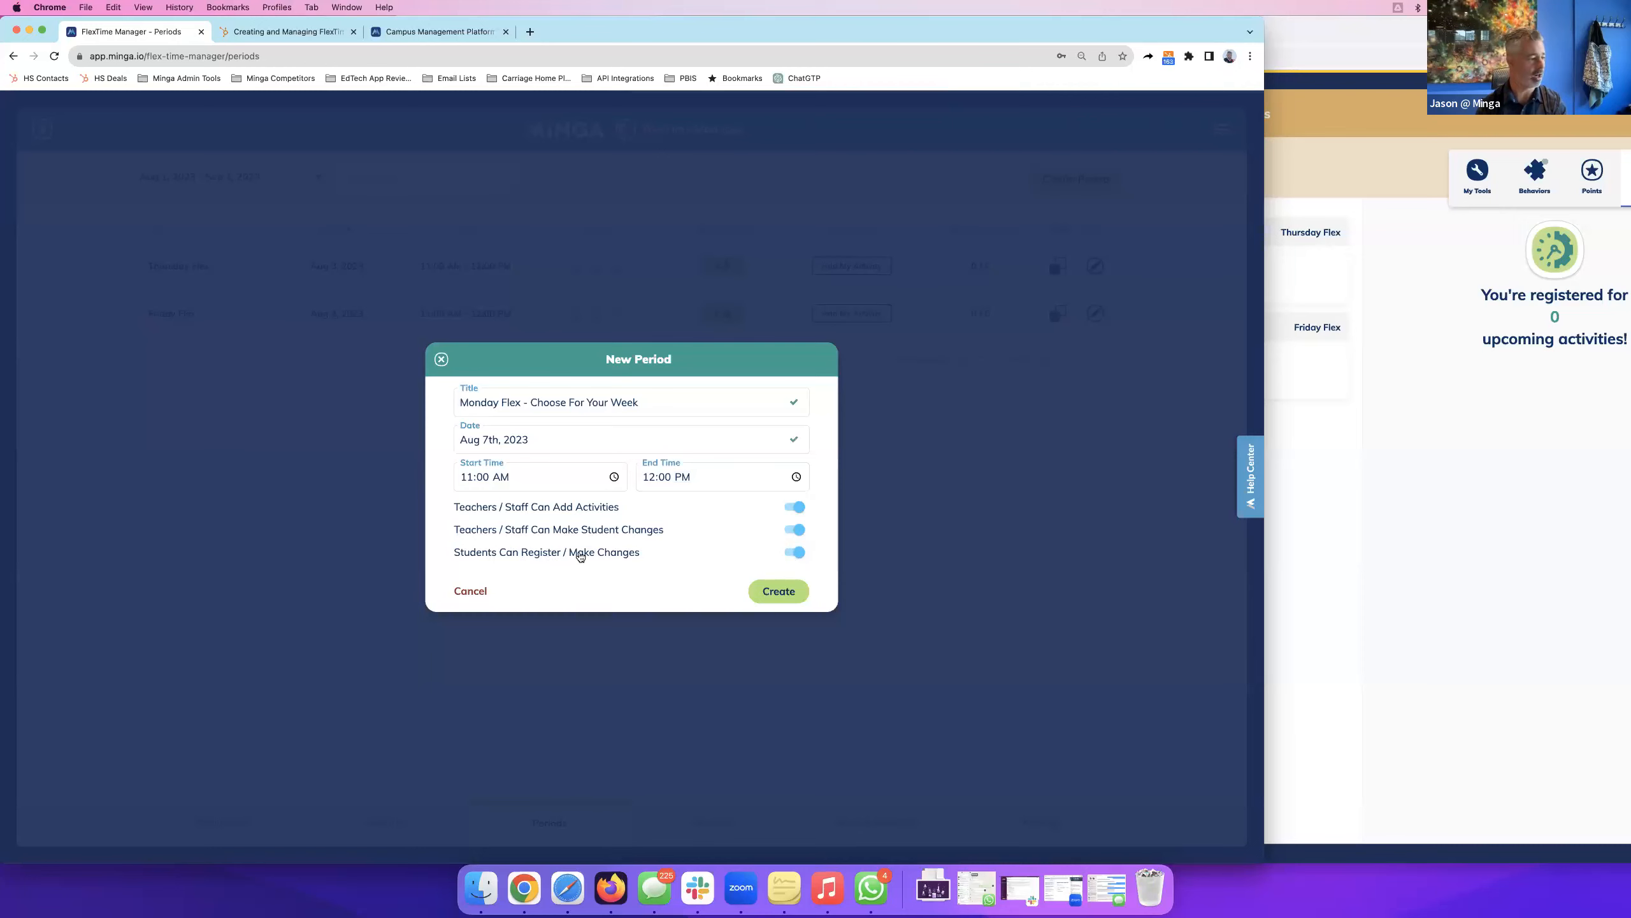
click(782, 596)
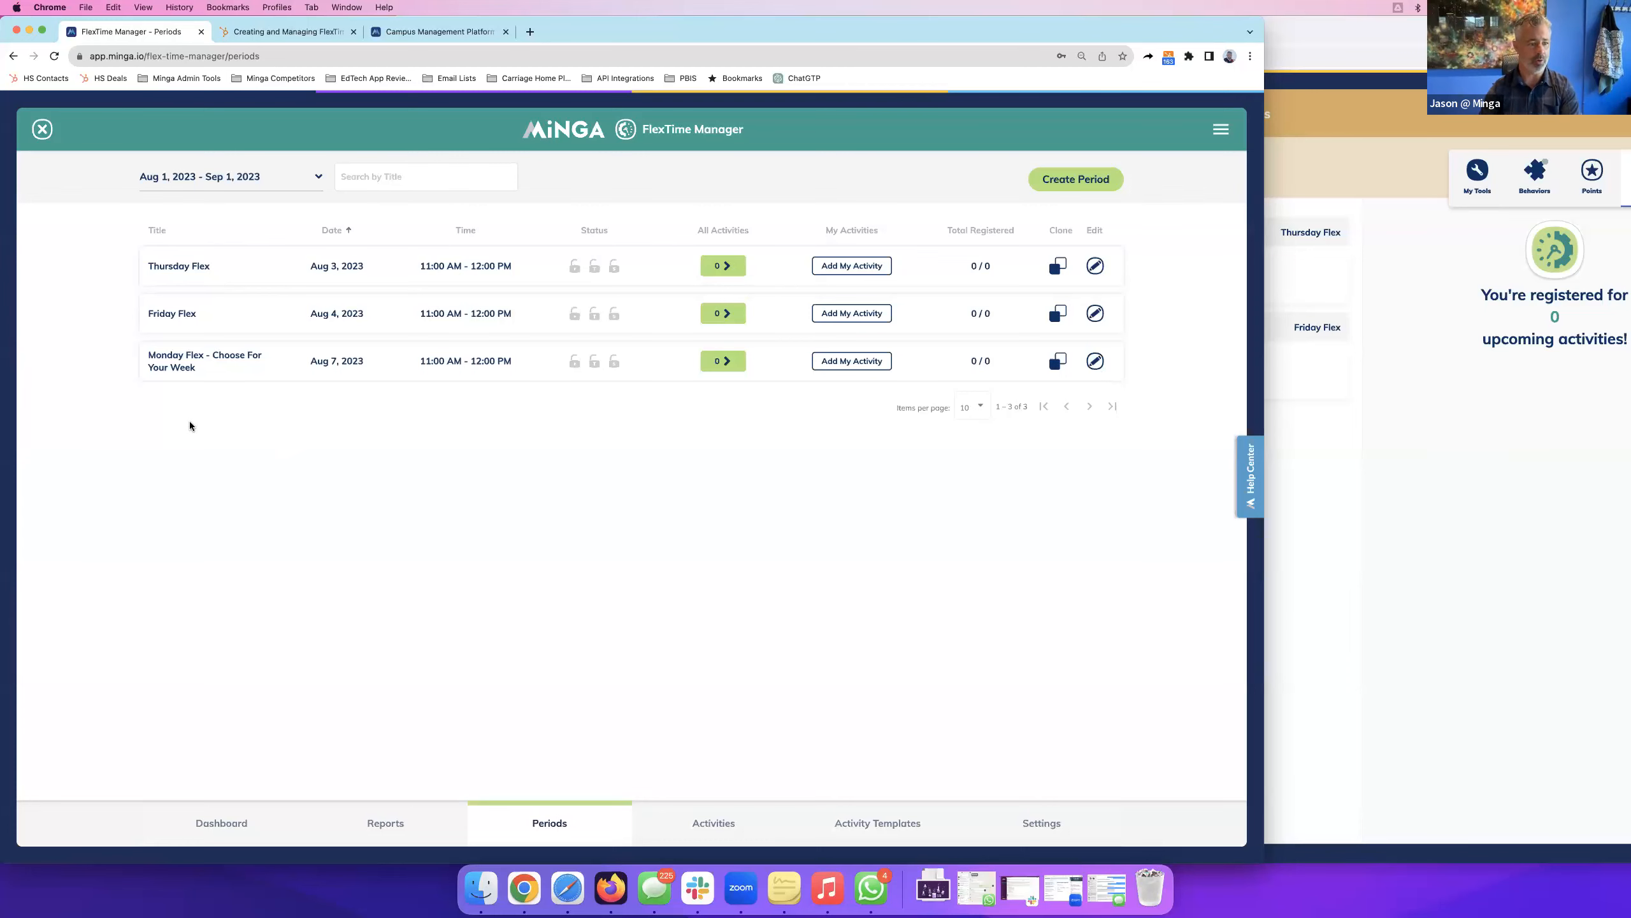
Start another period titled "Tuesday Flex" and date it August 8, 2023.
click(1084, 180)
click(521, 402)
text(Tuesday Flex)
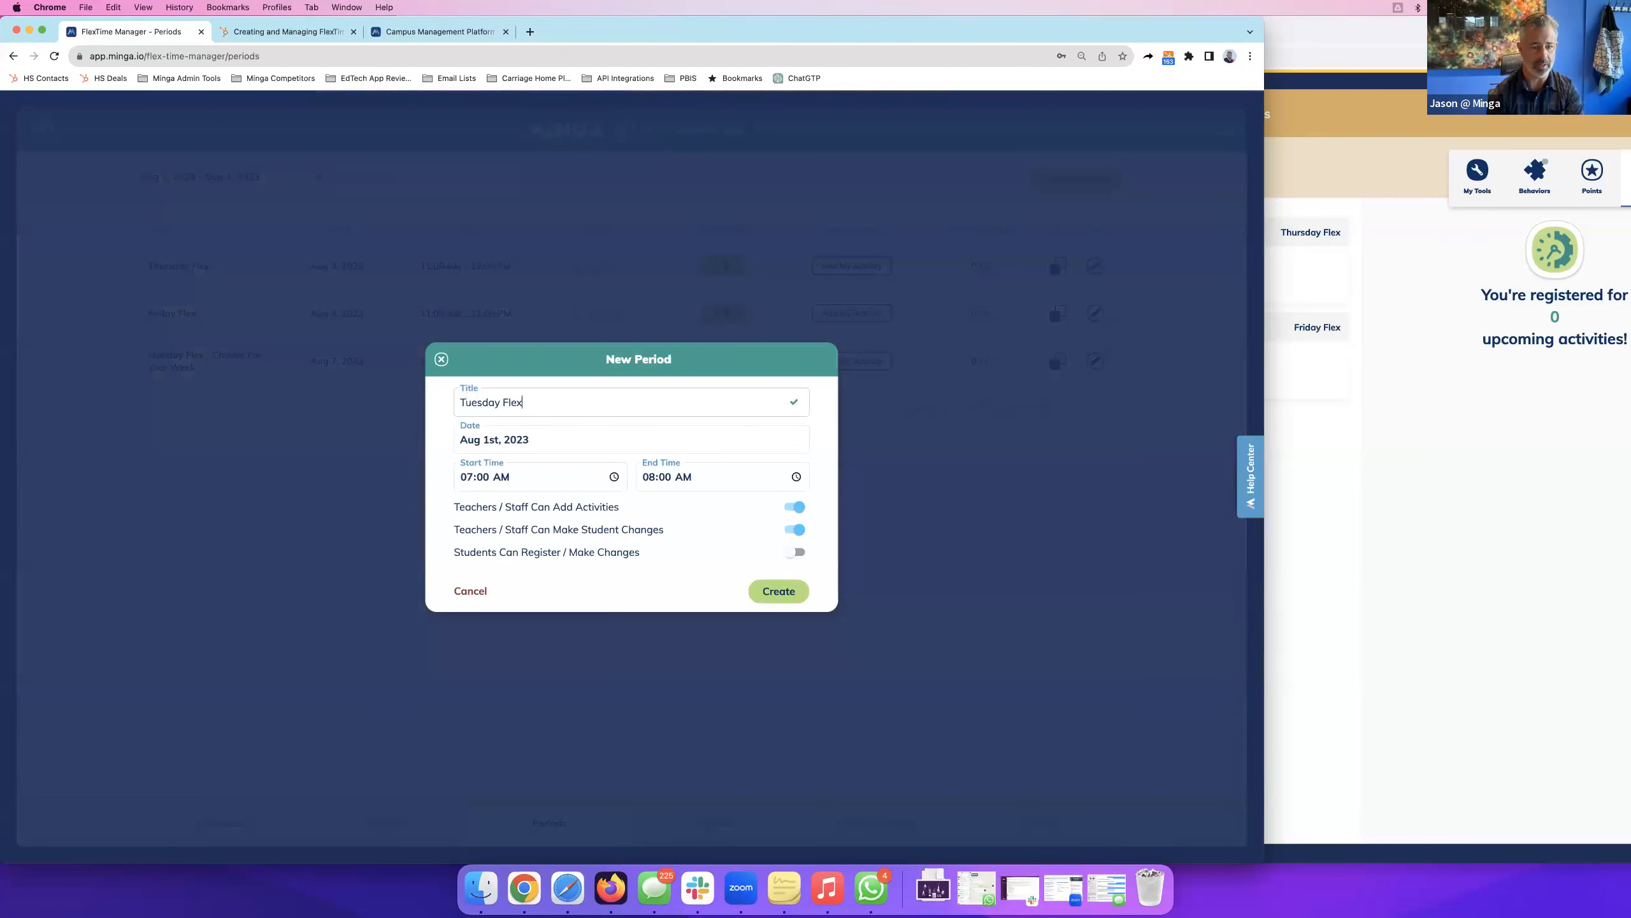
click(511, 443)
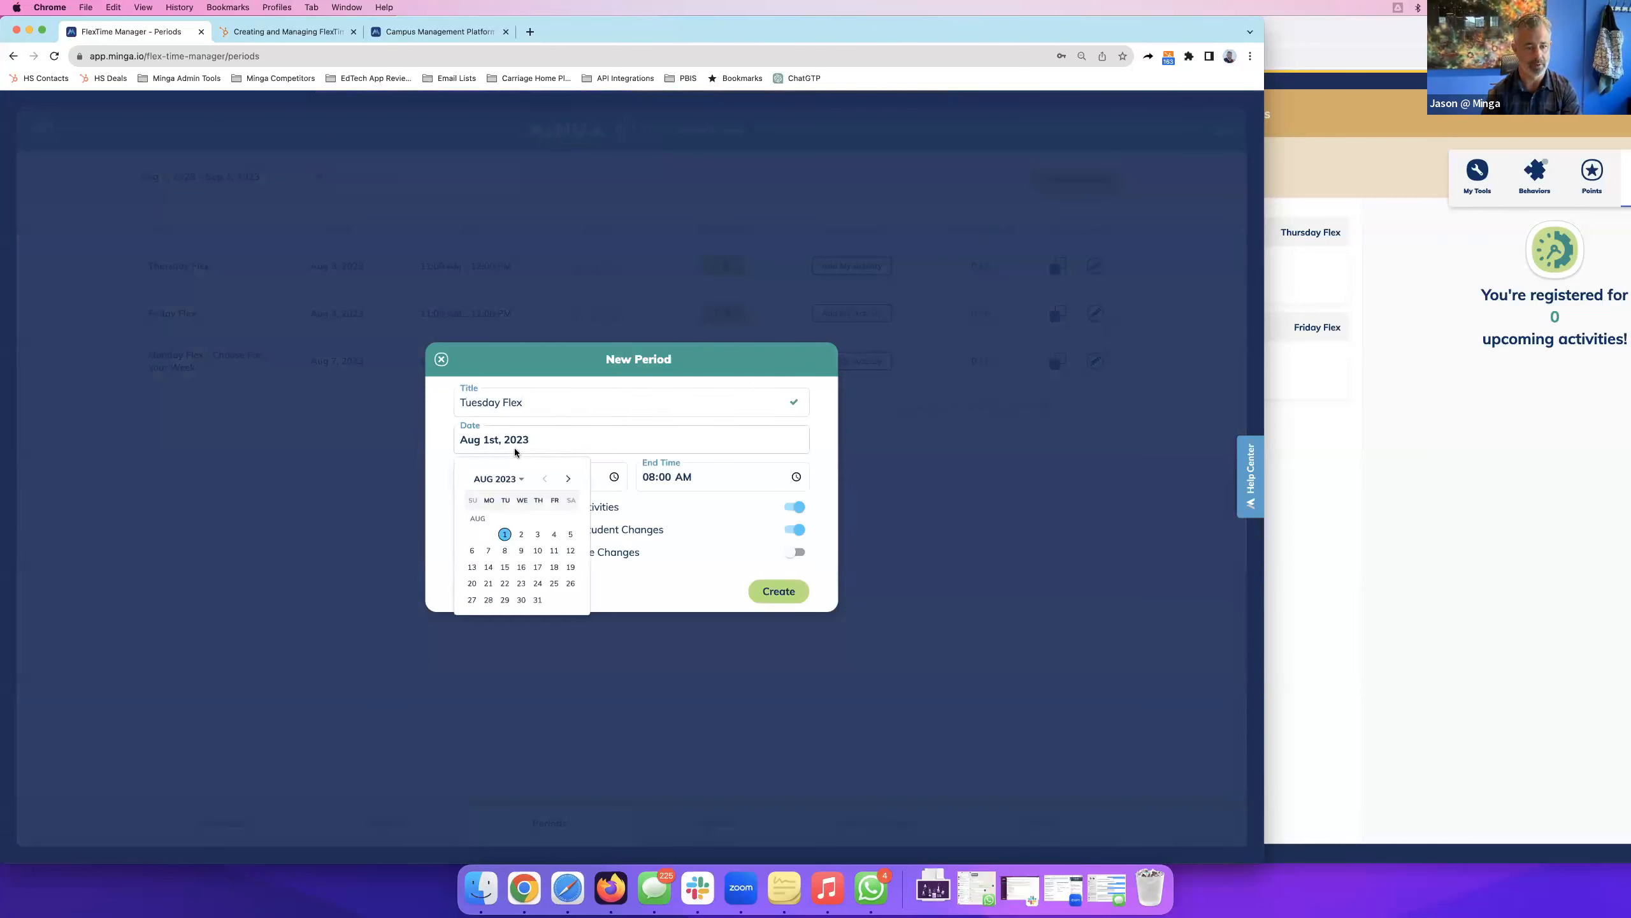
click(505, 553)
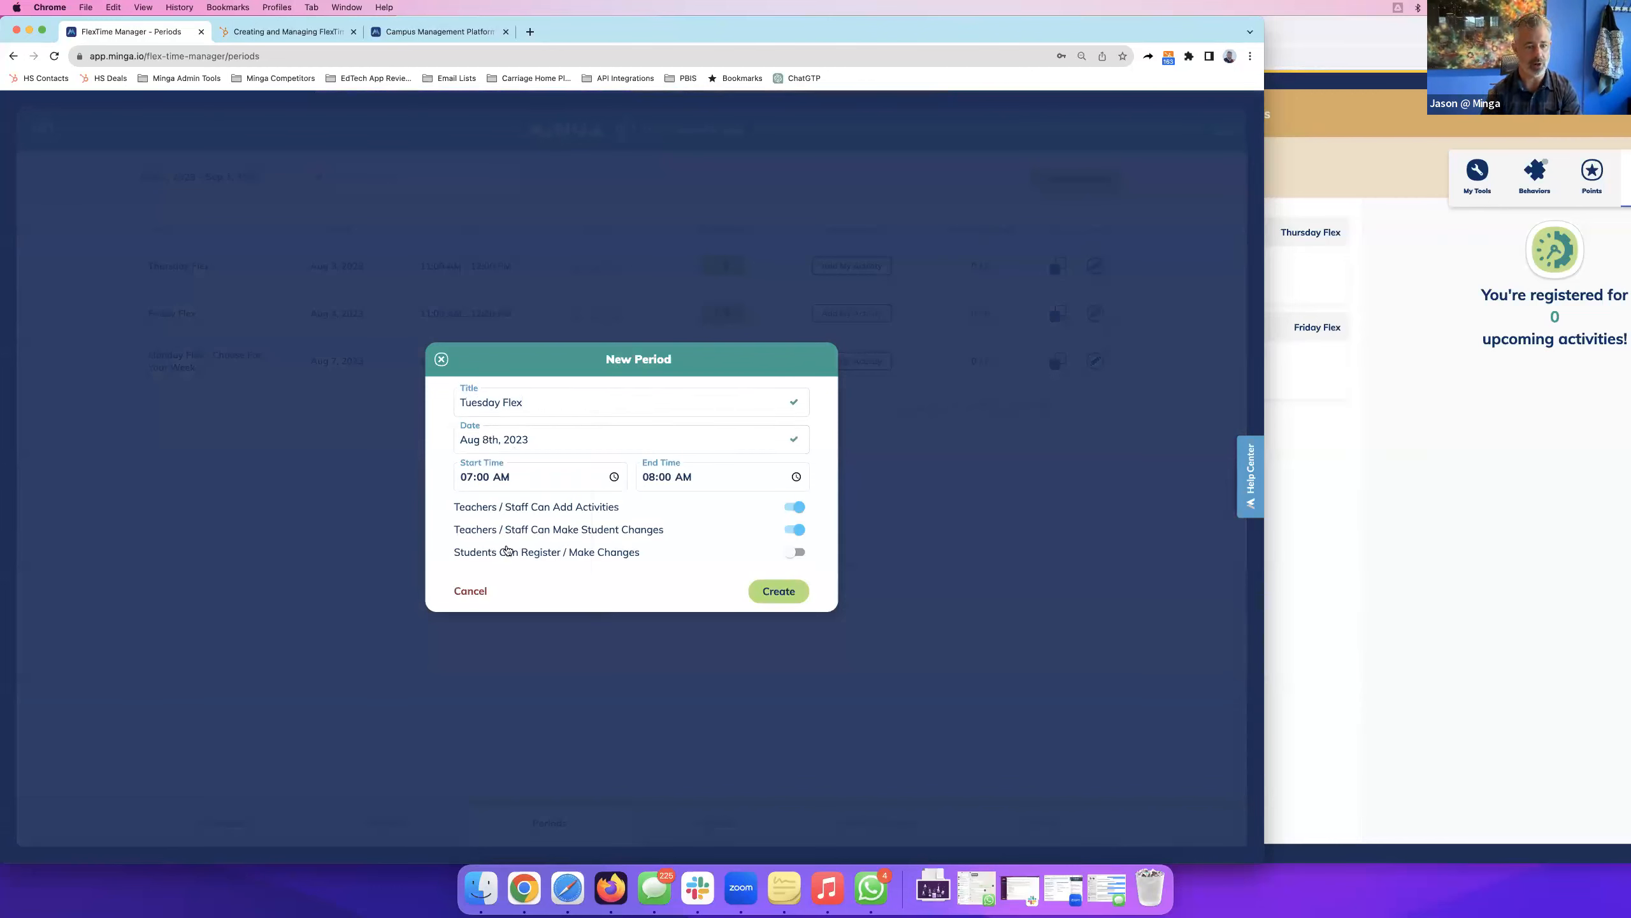
Set the Tuesday period's time to 11:00 AM to 12:00 PM and create it with student registration allowed.
click(469, 477)
text(11)
click(650, 469)
text(12)
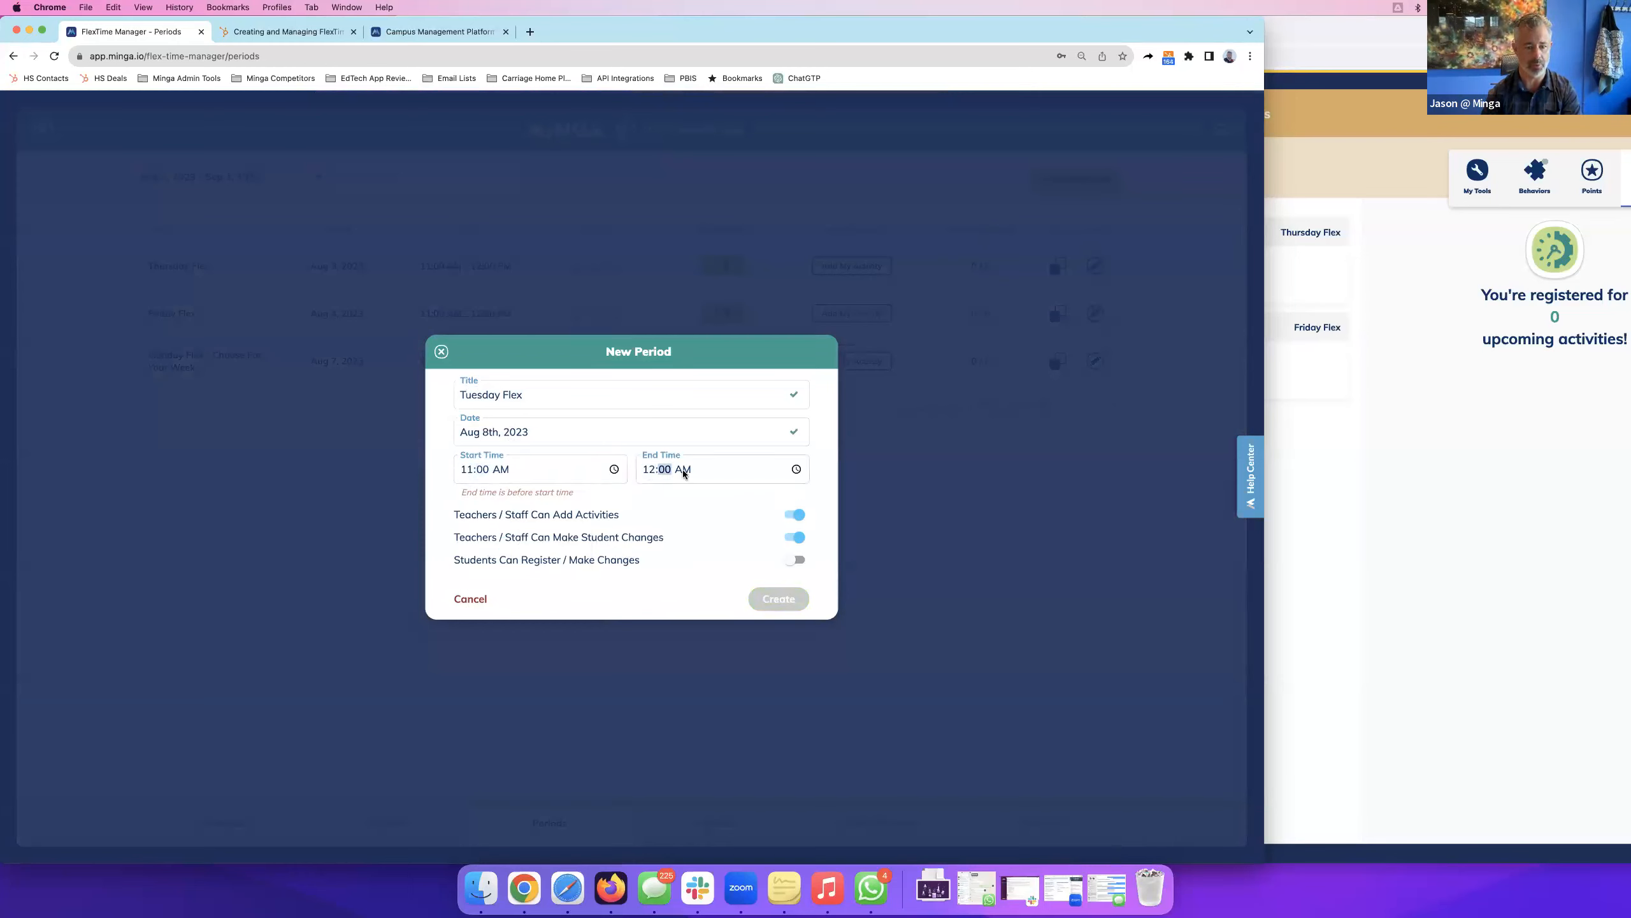
click(683, 469)
key(p)
click(808, 553)
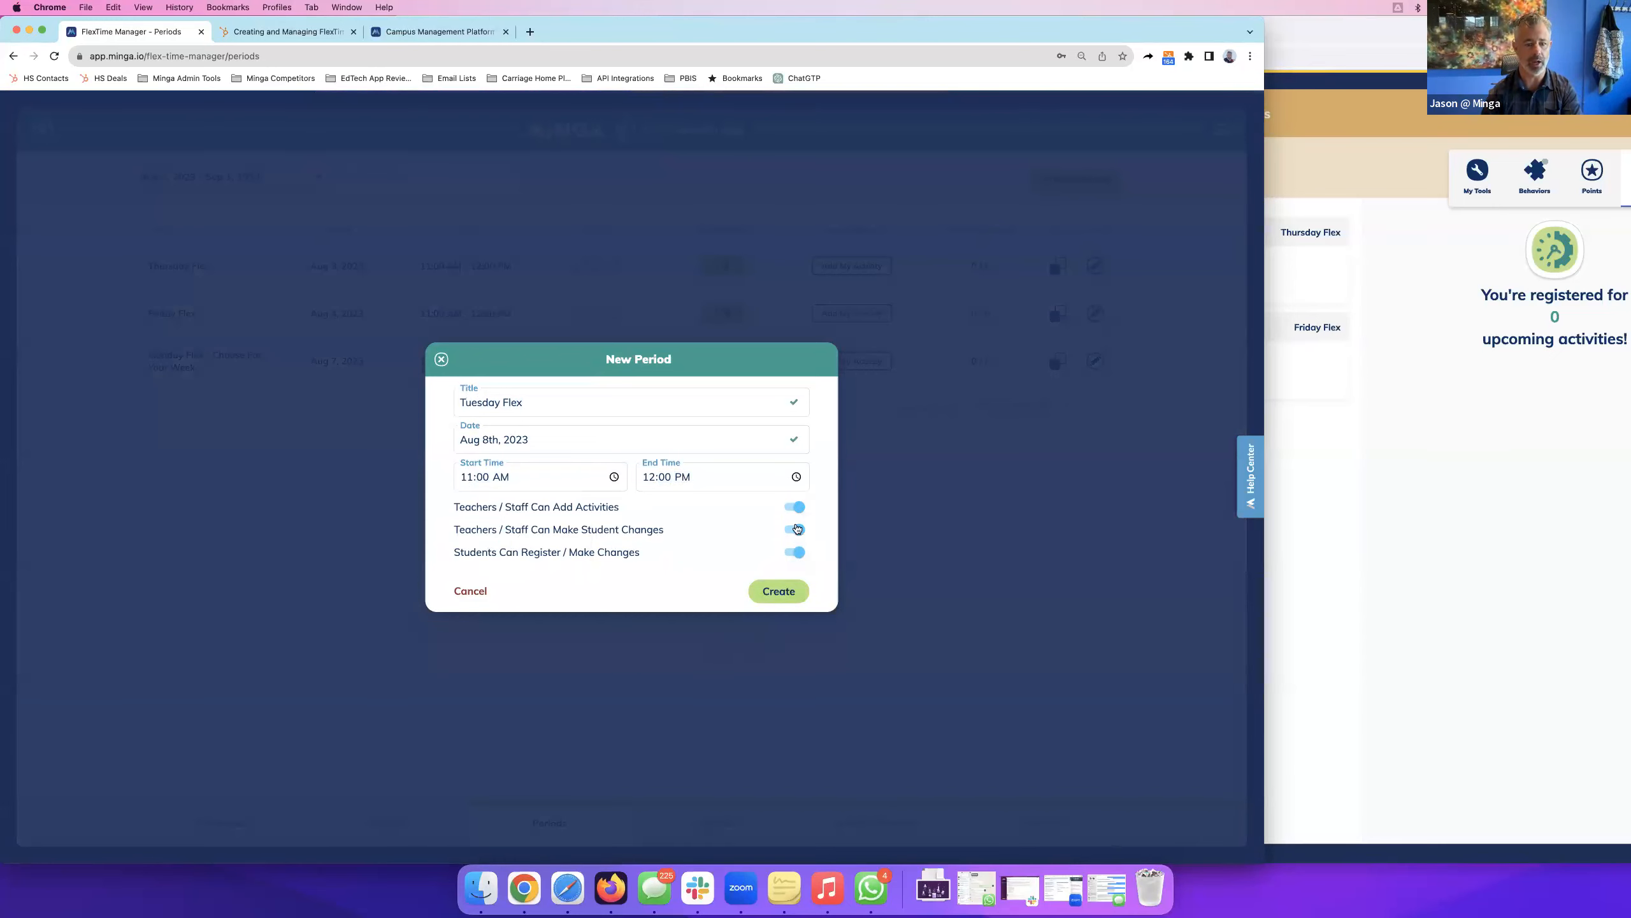
click(778, 594)
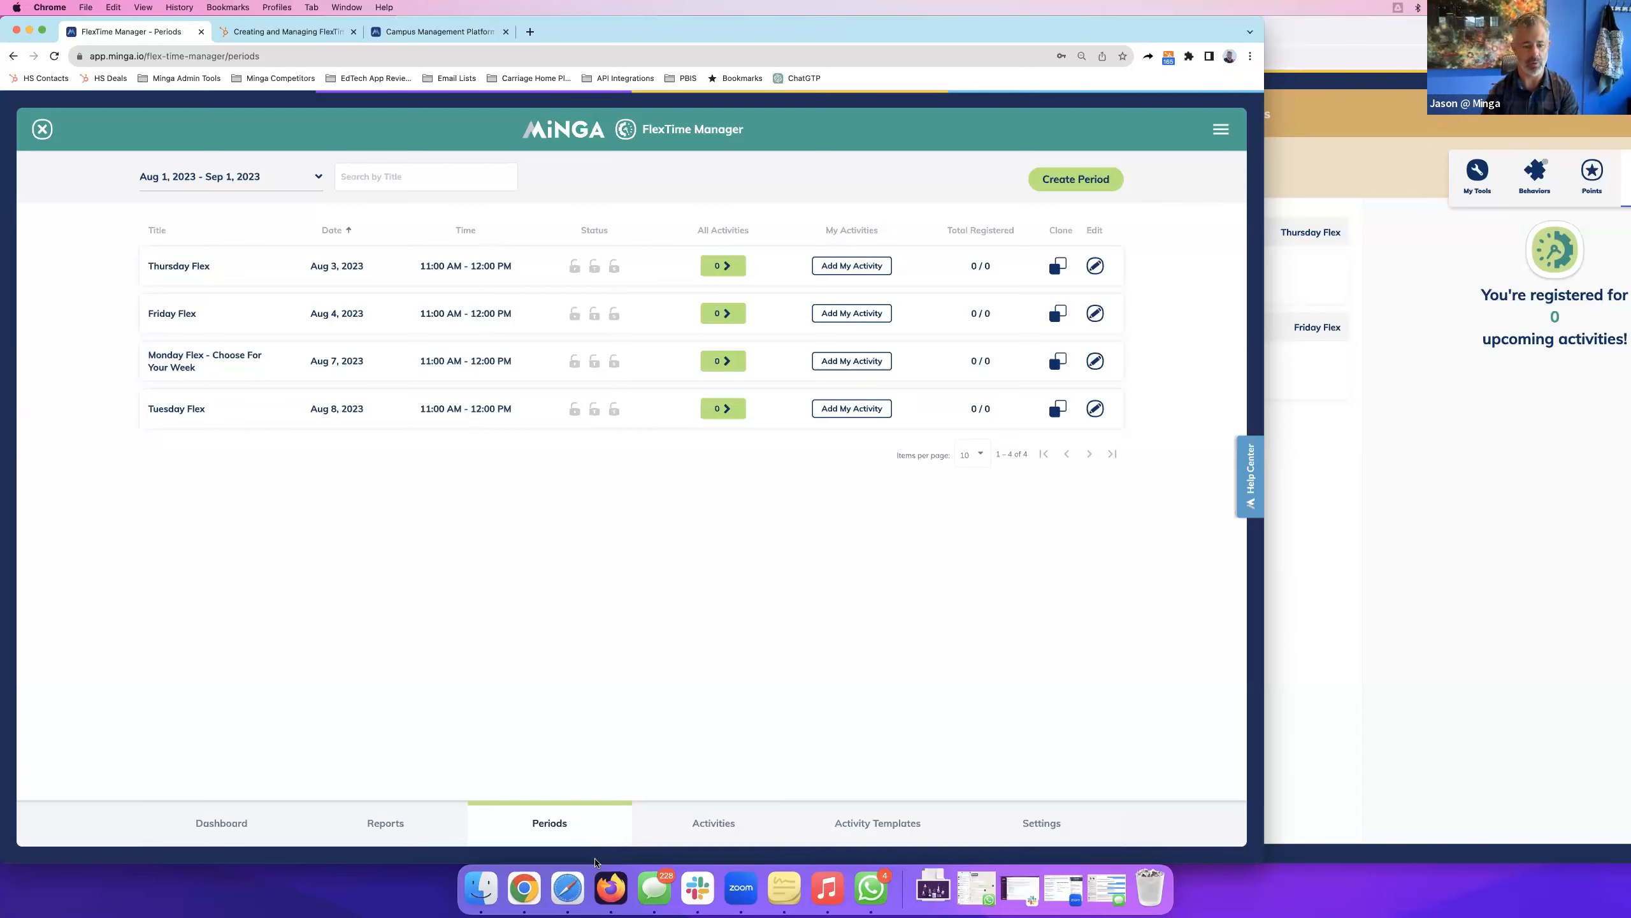
Switch to the teacher's Safari window, reposition and enlarge it, and reload the Minga home feed.
click(572, 893)
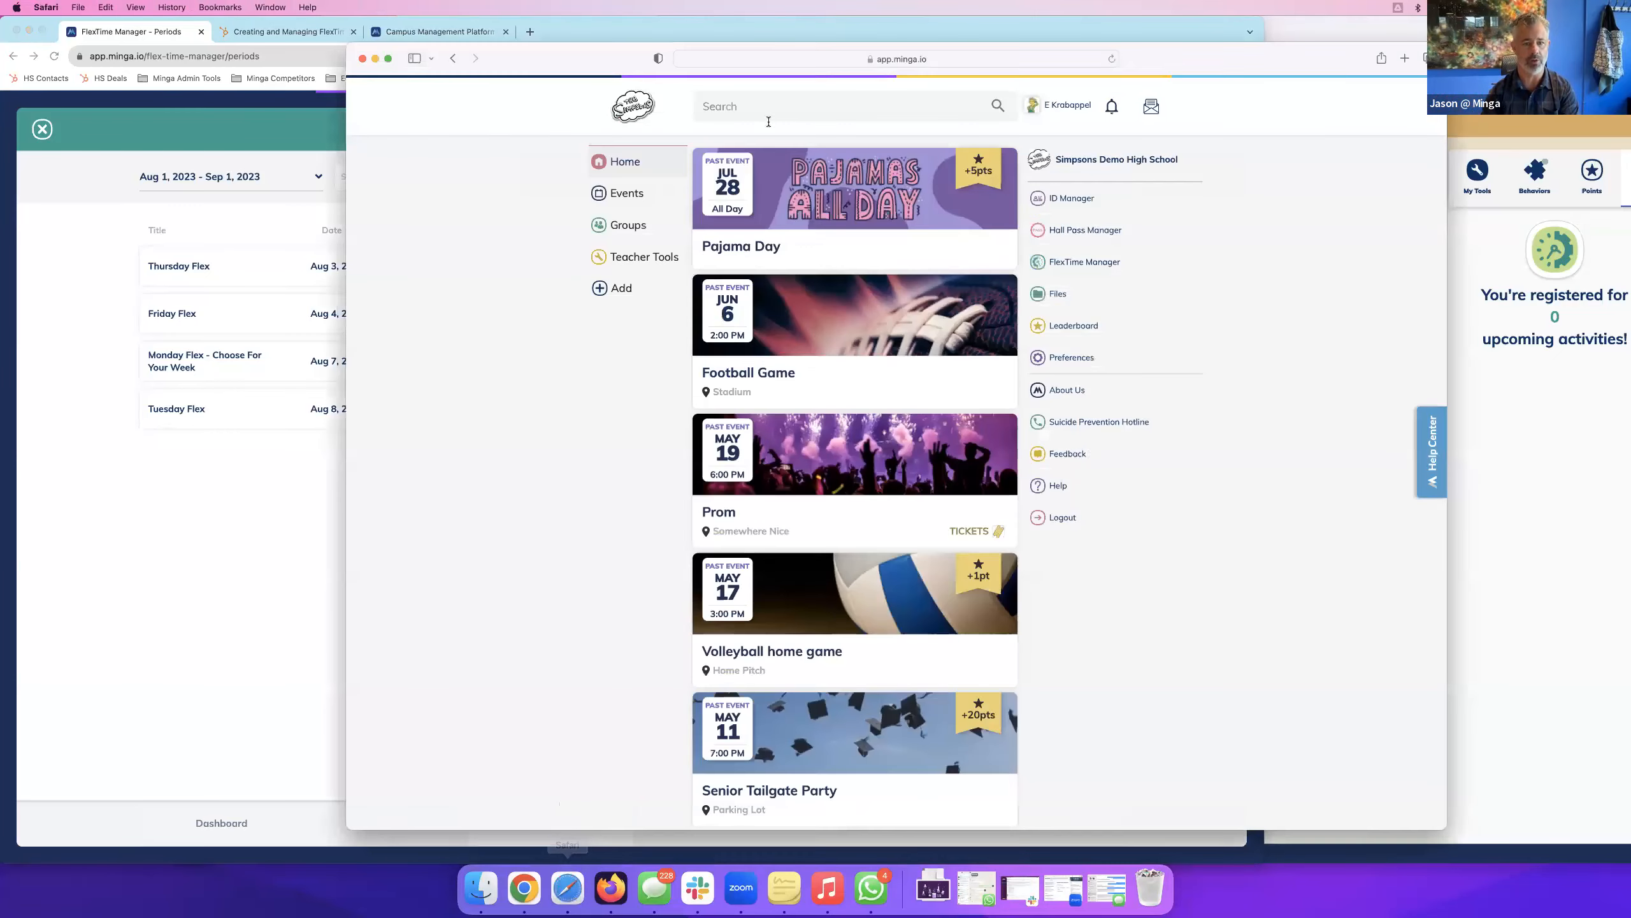
double_click(510, 49)
drag(511, 50, 337, 26)
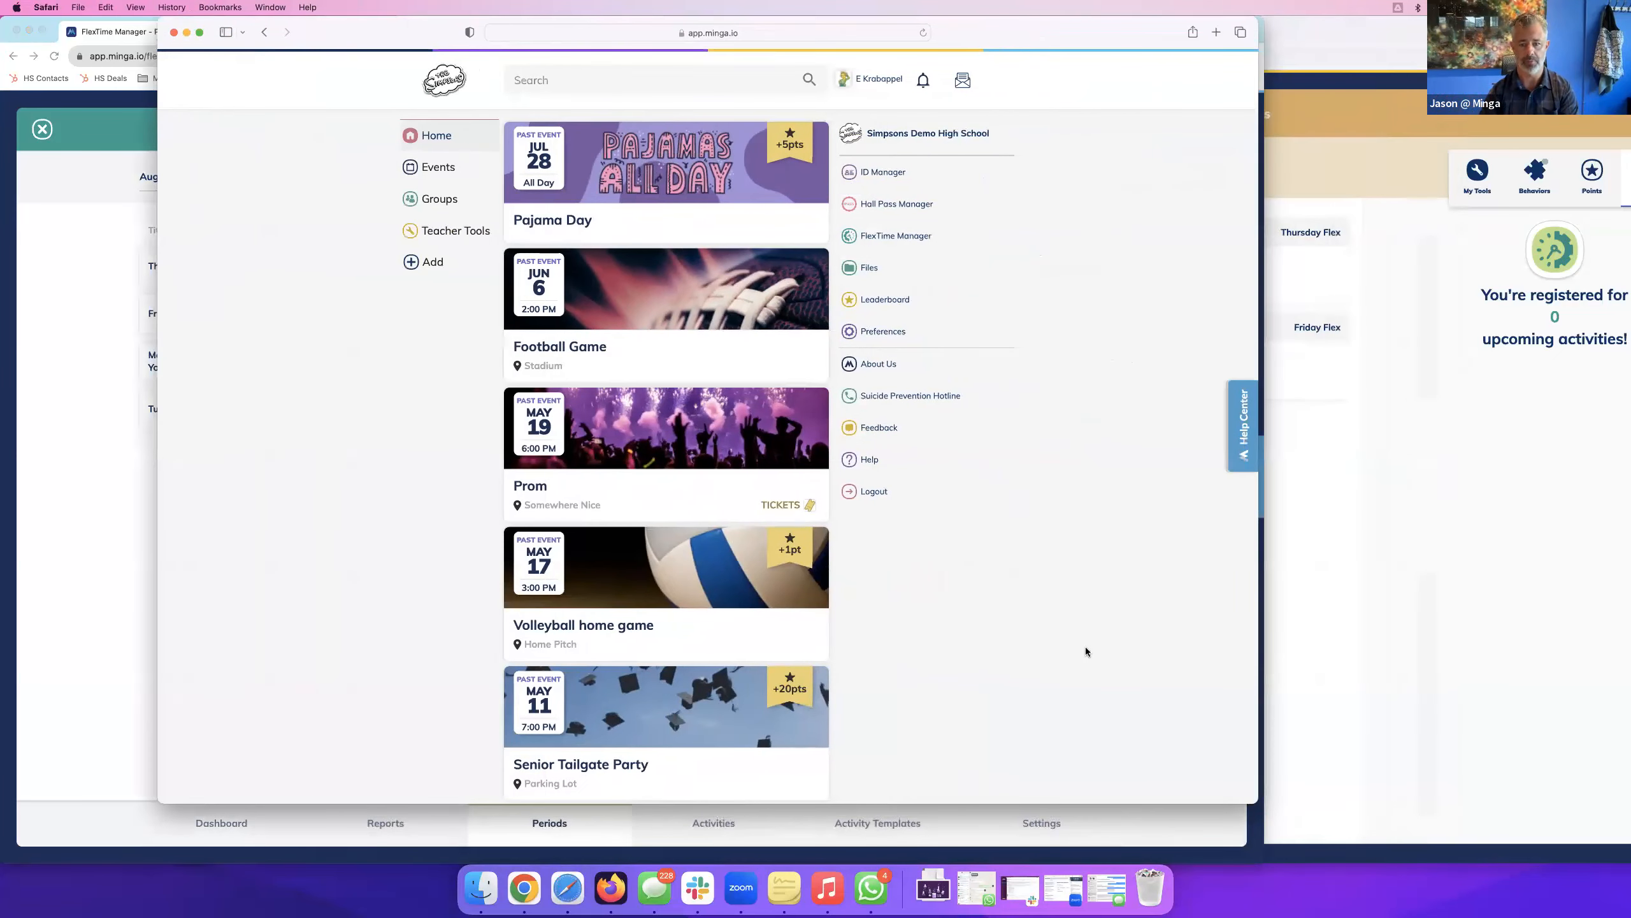
drag(1254, 798, 1383, 860)
drag(376, 35, 317, 35)
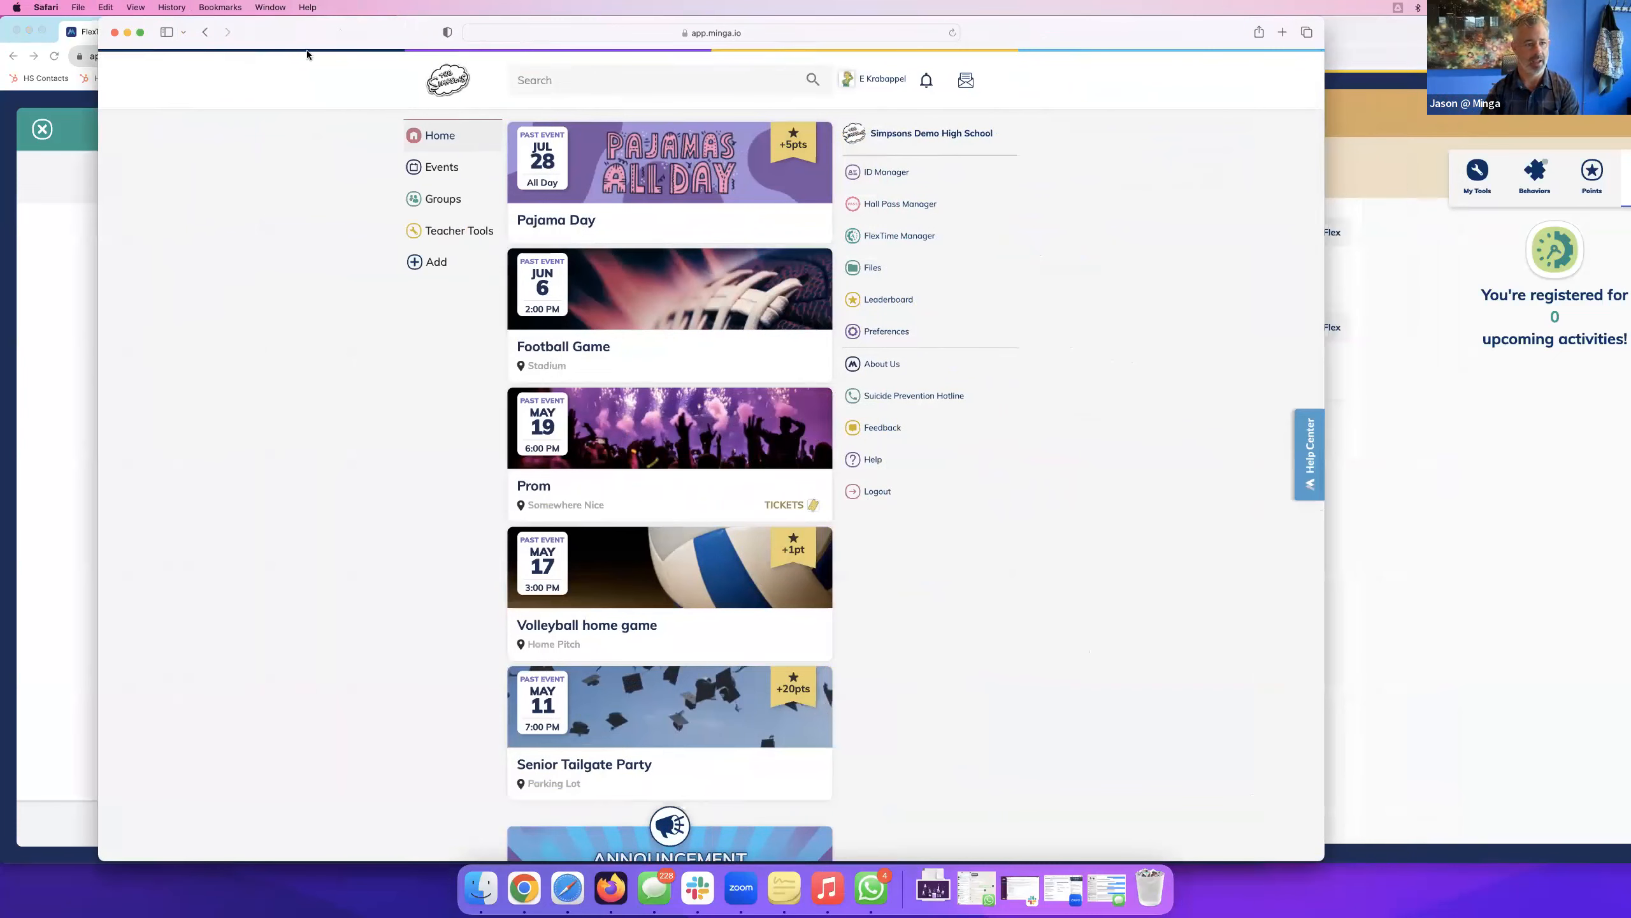
click(953, 33)
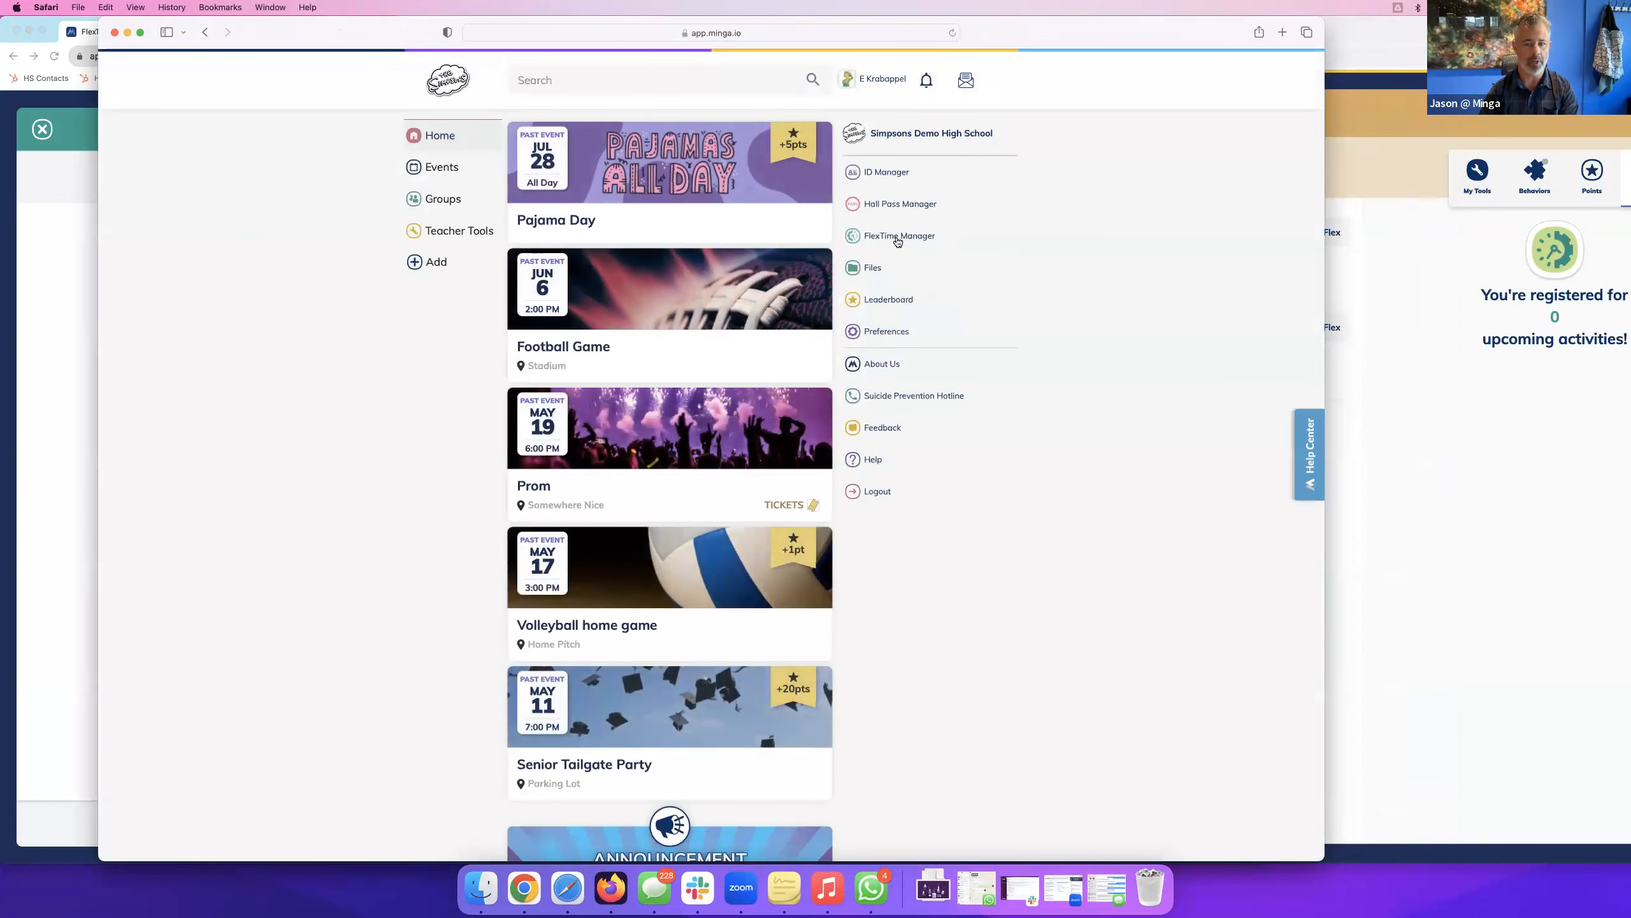
Review the periods and the Chemistry 11 Tutoring and Test RETAKE activity templates in the teacher's FlexTime Manager.
click(897, 237)
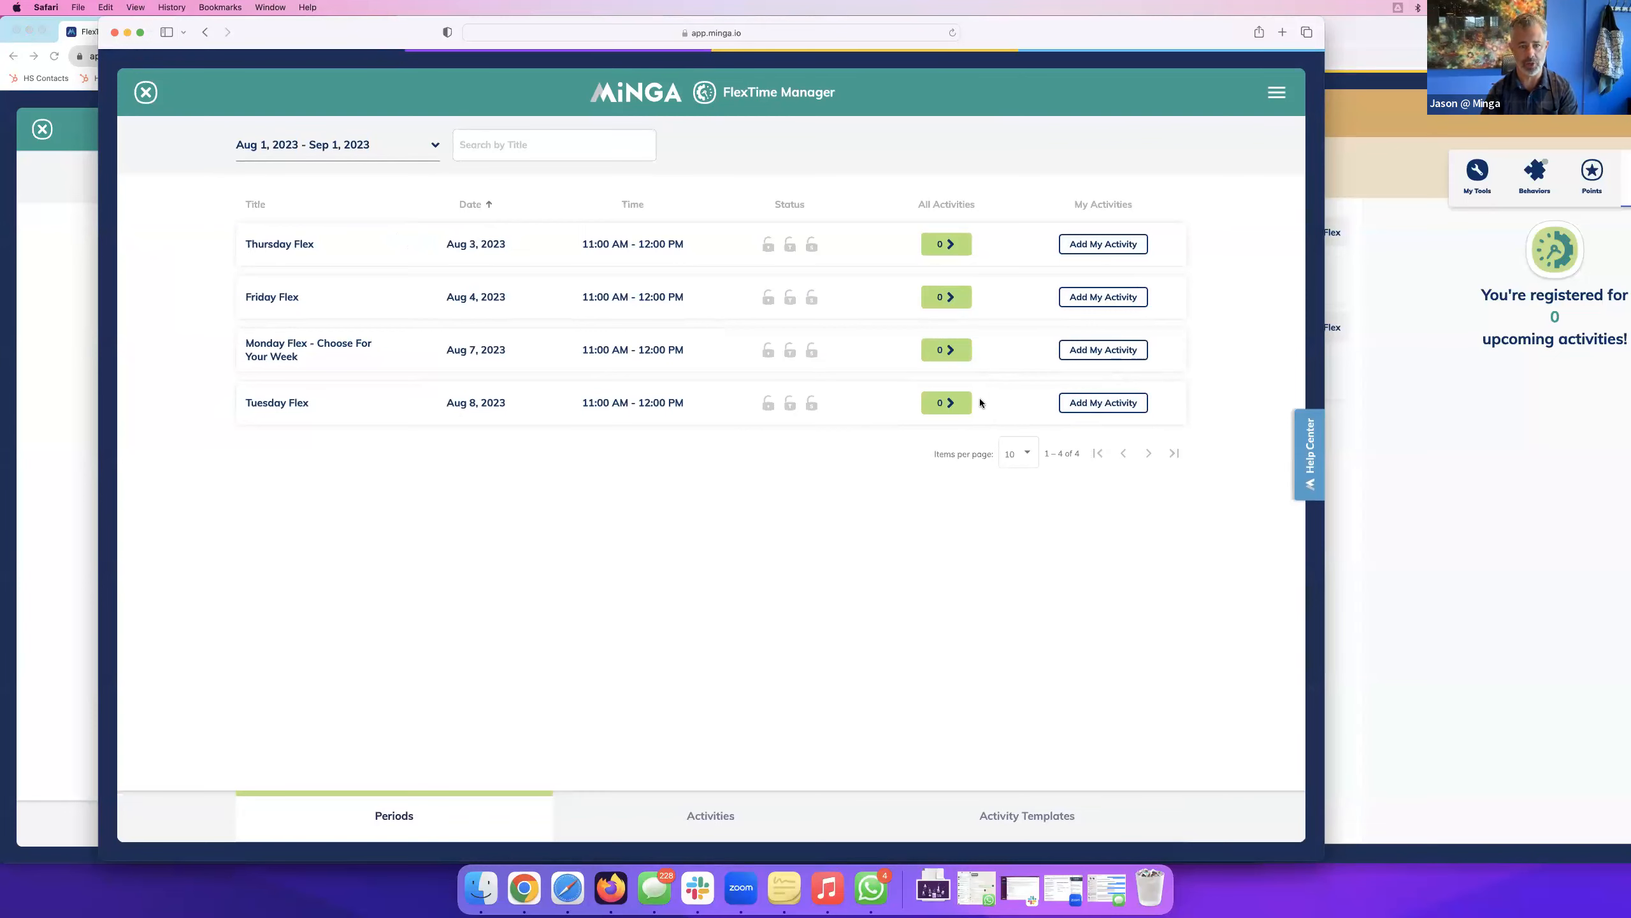
click(1035, 817)
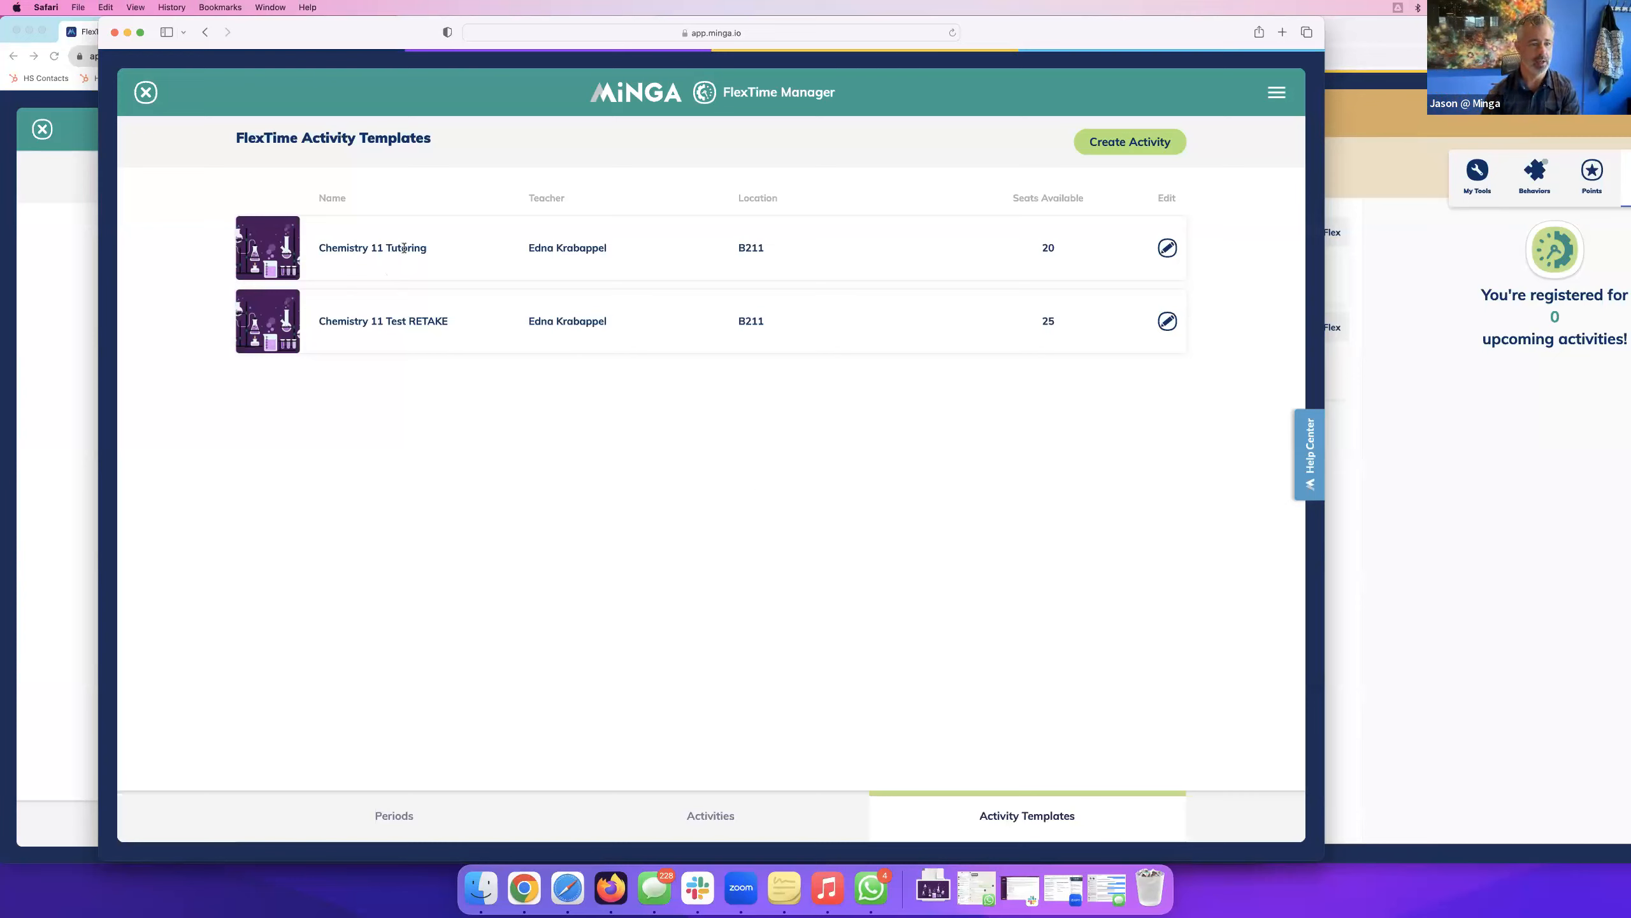
drag(427, 248, 297, 246)
click(427, 260)
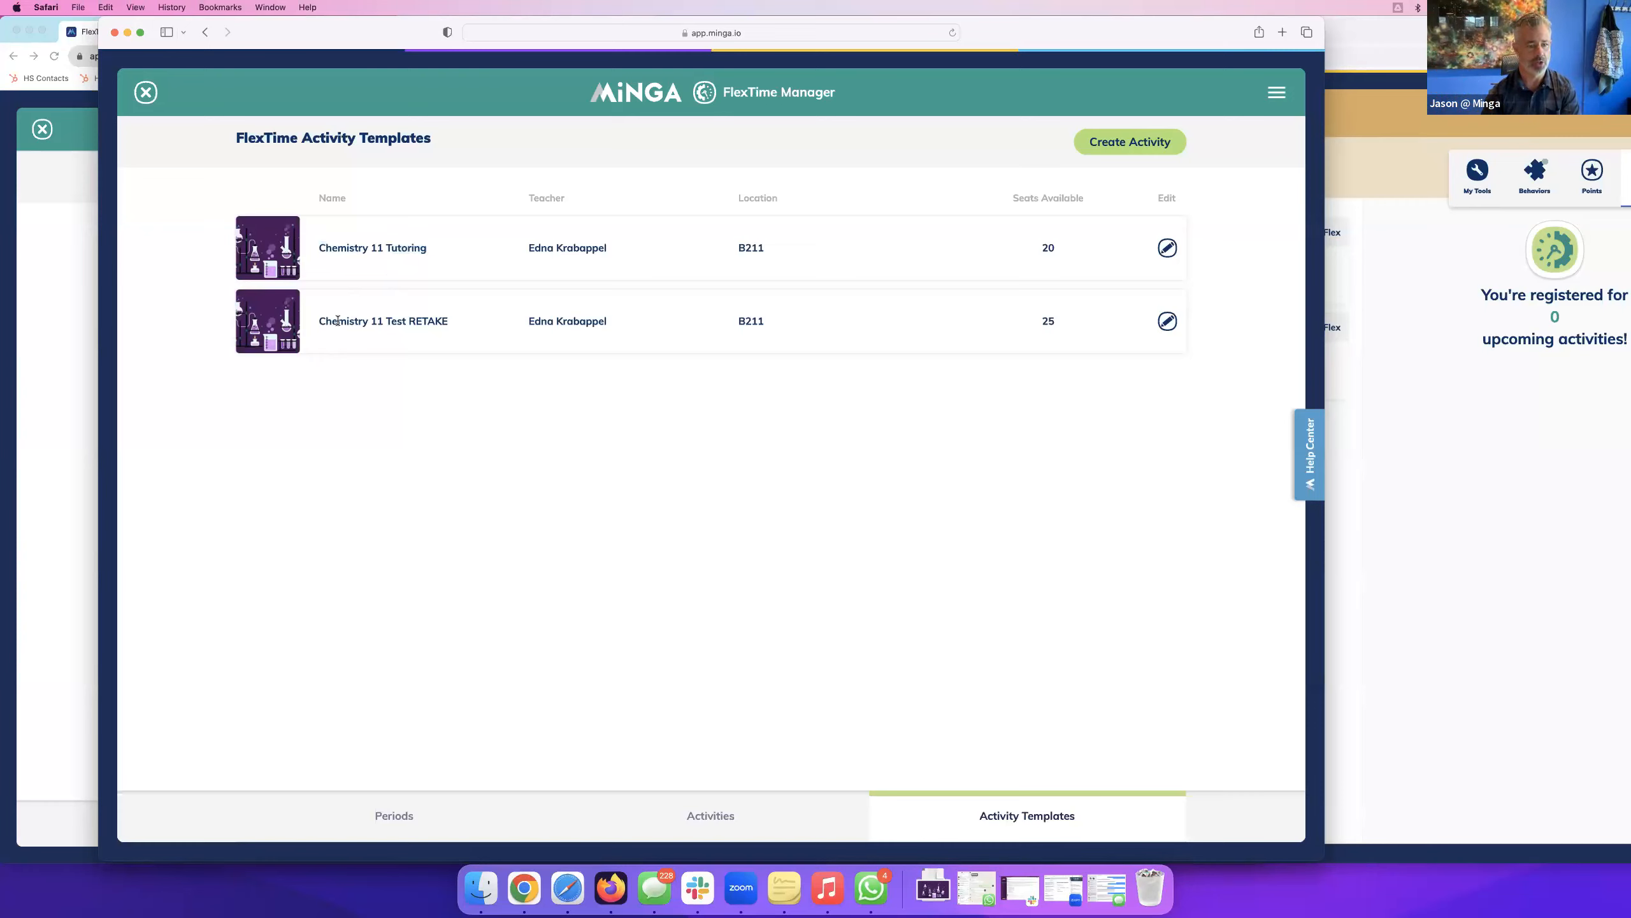
drag(462, 324, 323, 320)
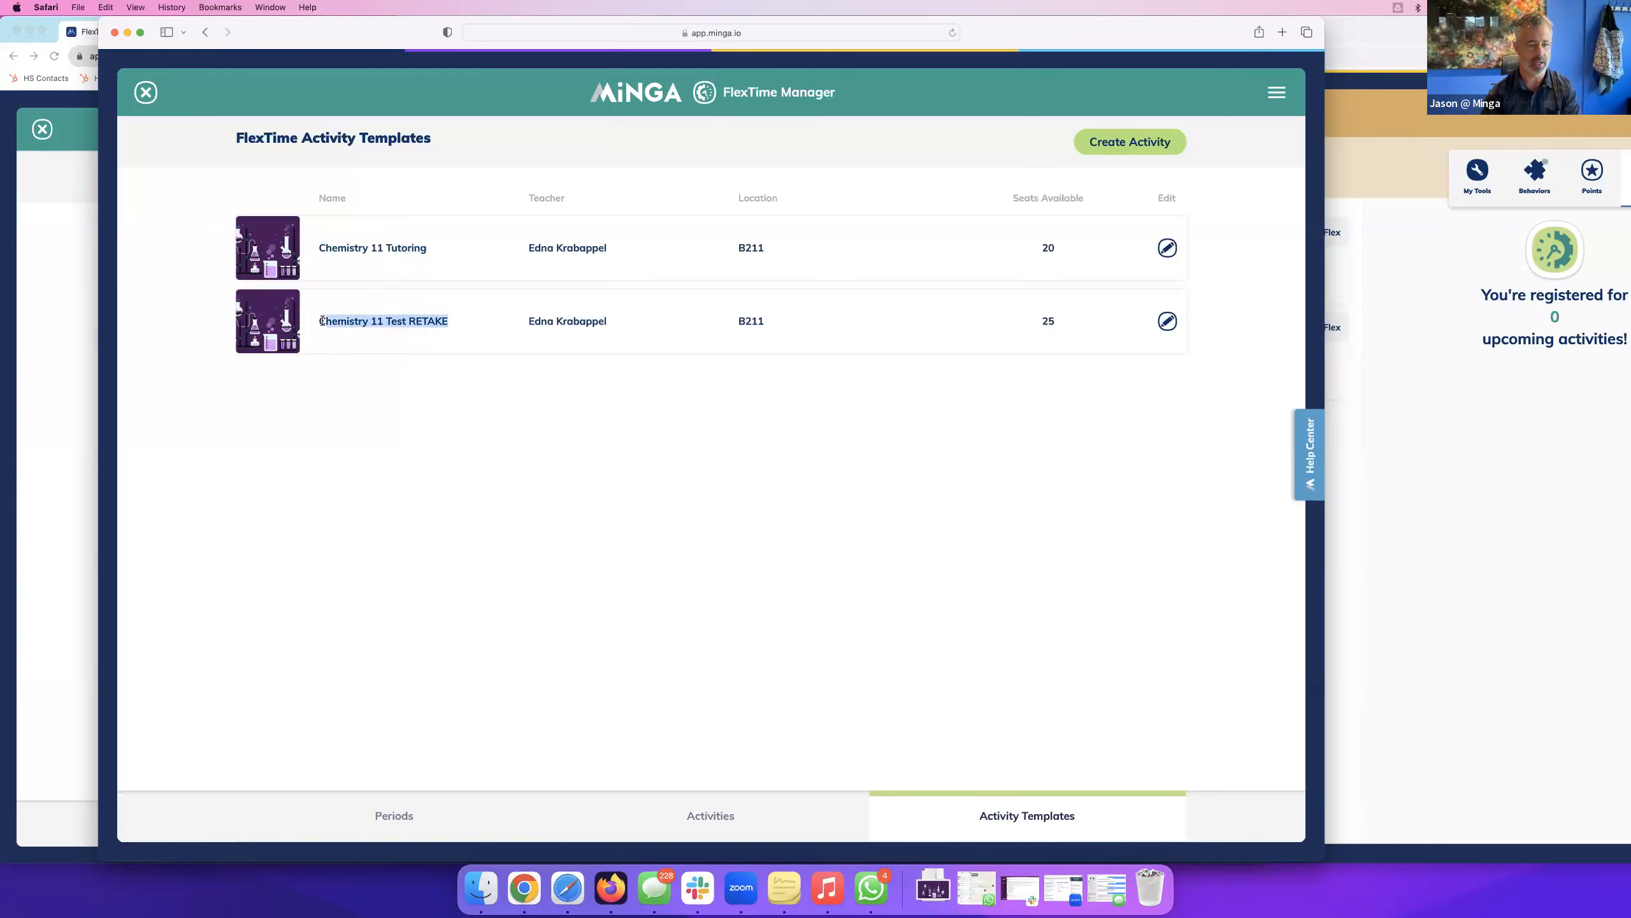
click(458, 331)
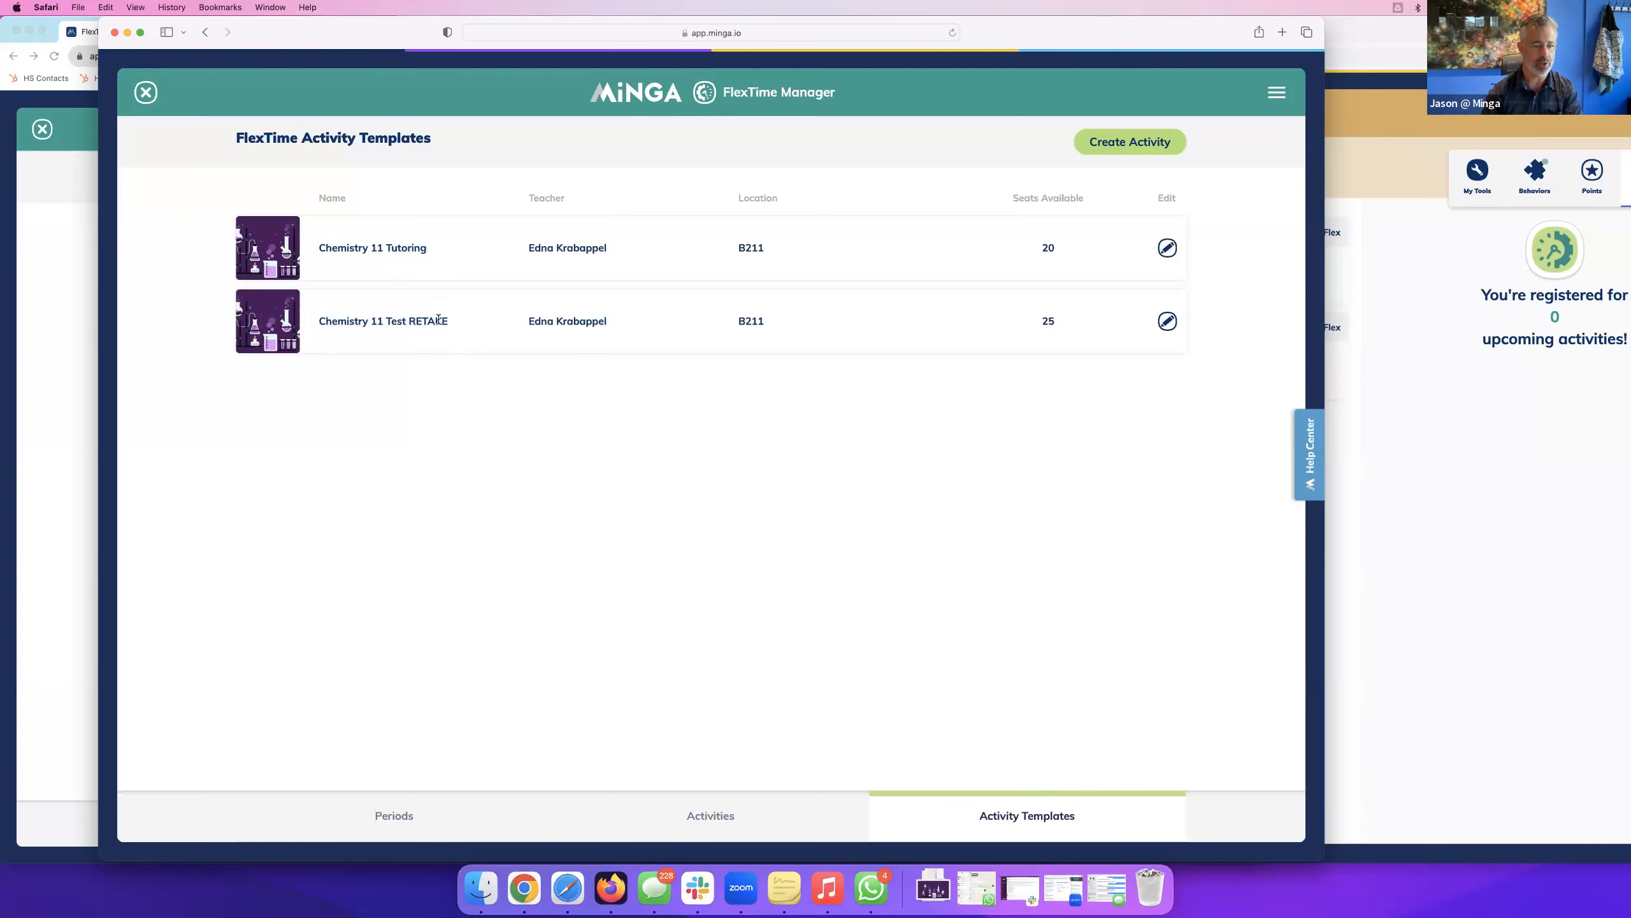
Start a new activity template and name it "Nature Hike".
click(1132, 144)
click(561, 235)
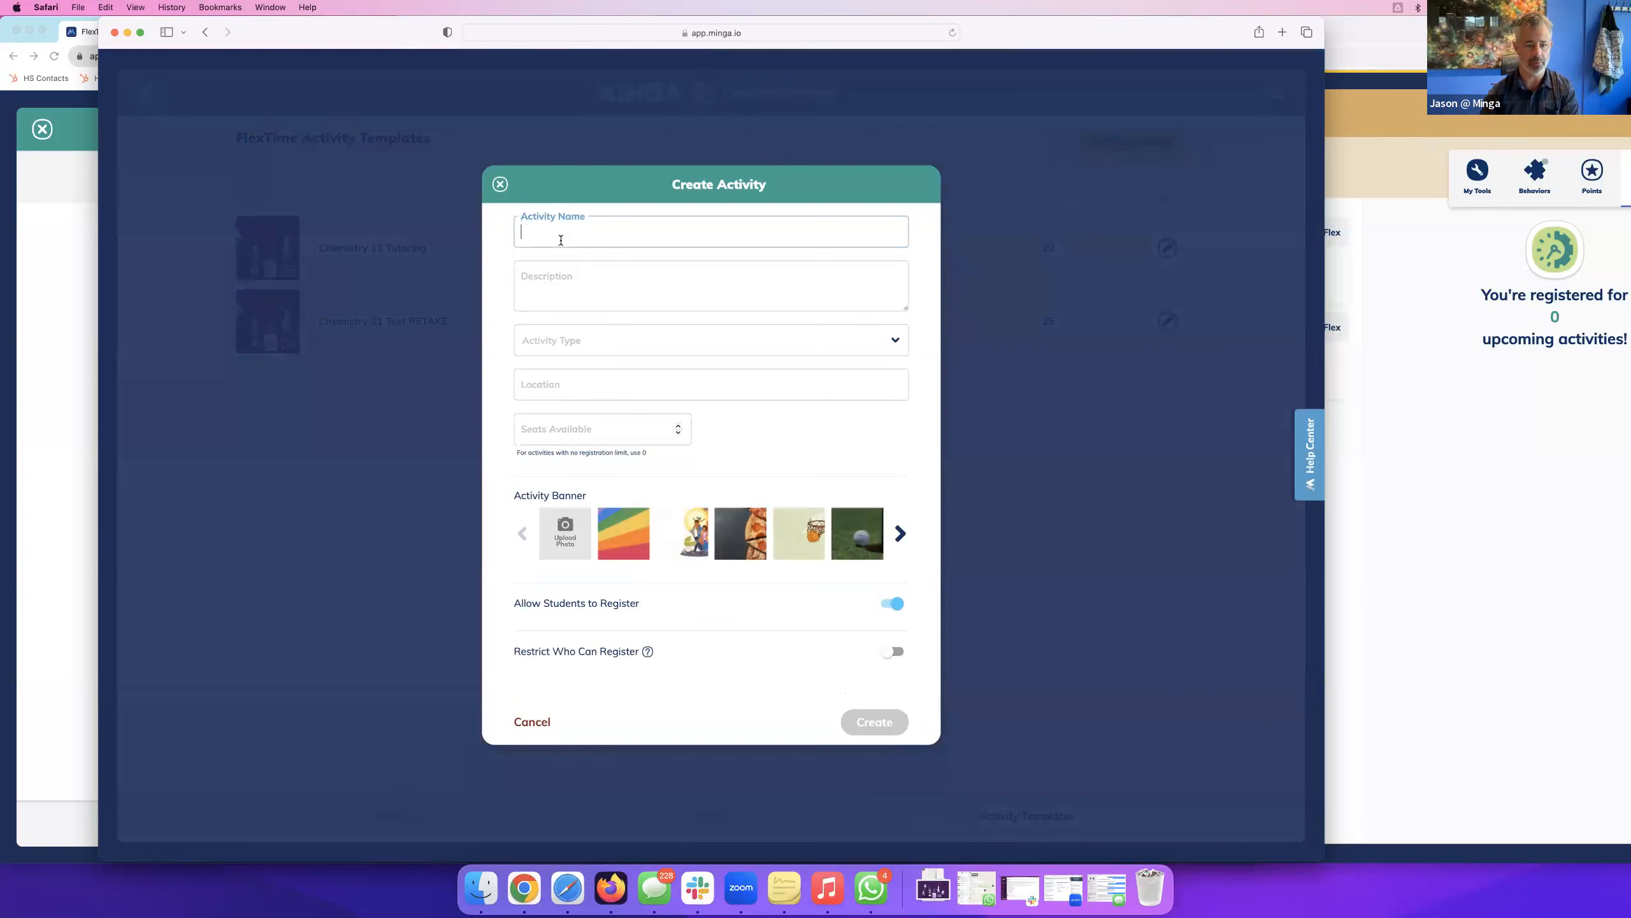
text(Nature Hi)
text(ke)
Enter the activity description "Come join for an accessible hike through the forest.".
key(Tab)
text(Come j)
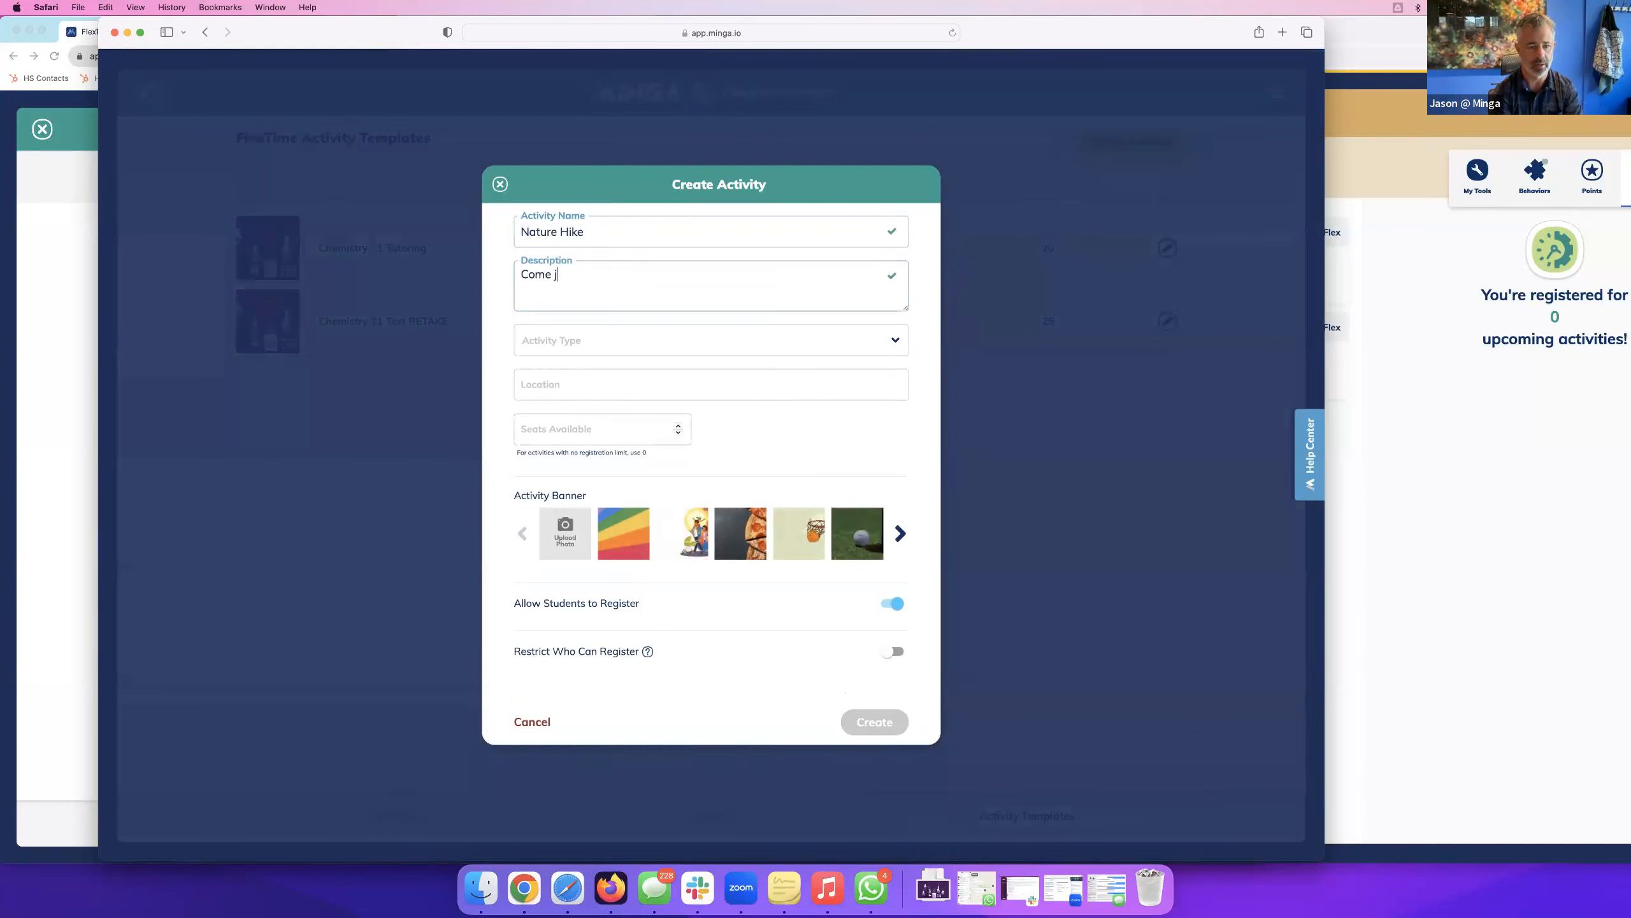
text(oin for a nice)
key(BackSpace)
key(BackSpace)
key(BackSpace)
key(BackSpace)
key(BackSpace)
key(BackSpace)
text(n accessible hi)
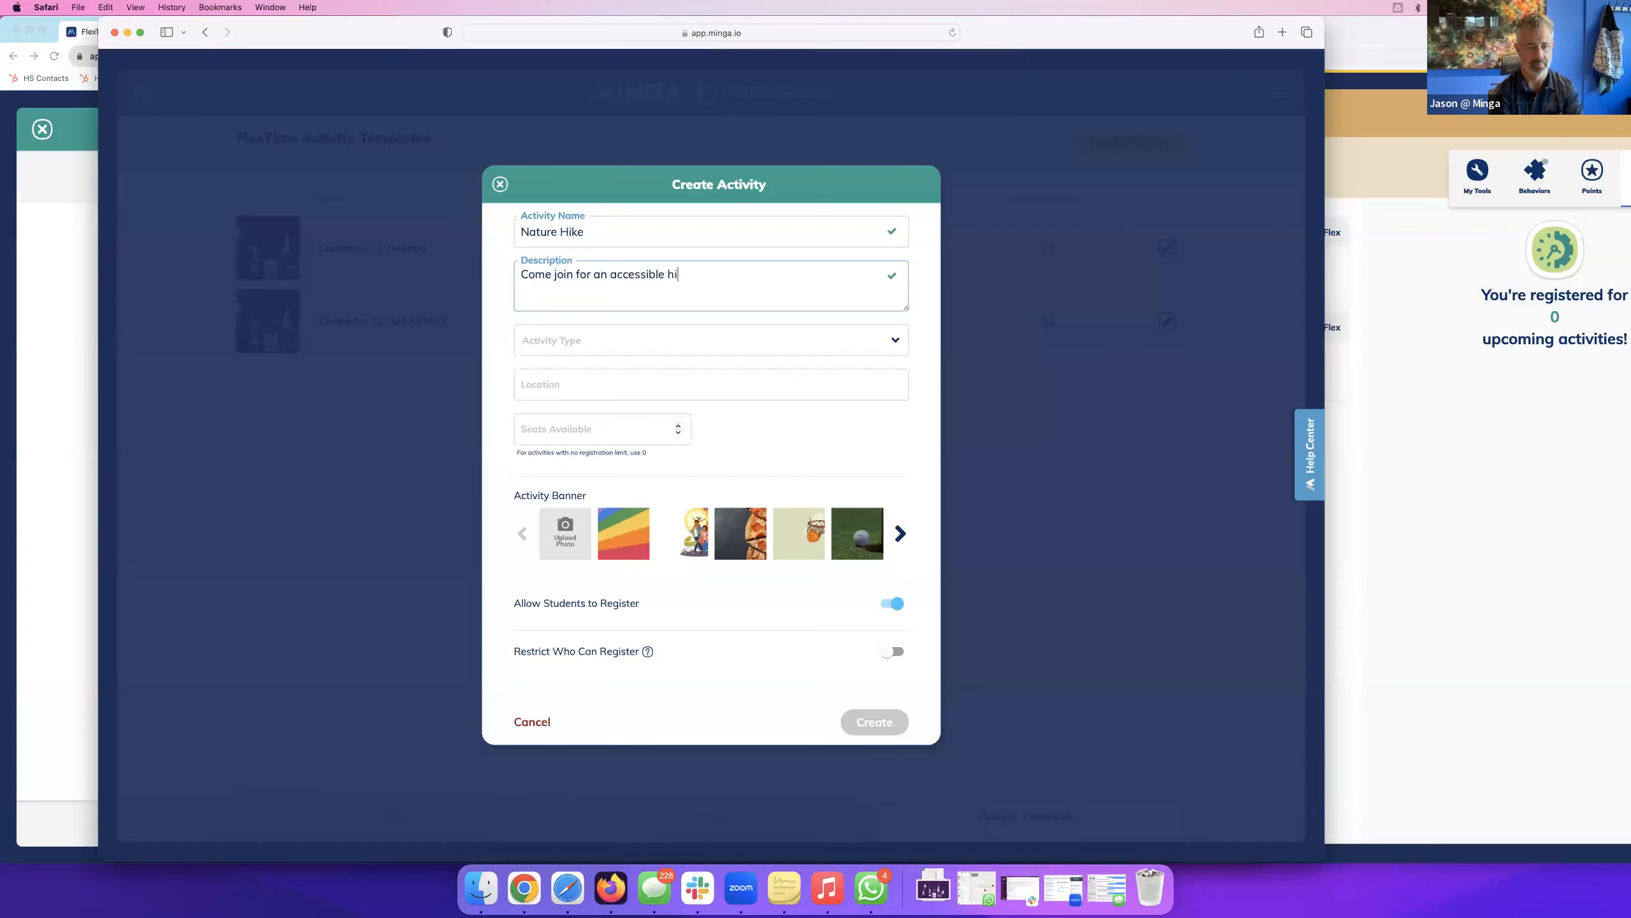
text(ke through the fire)
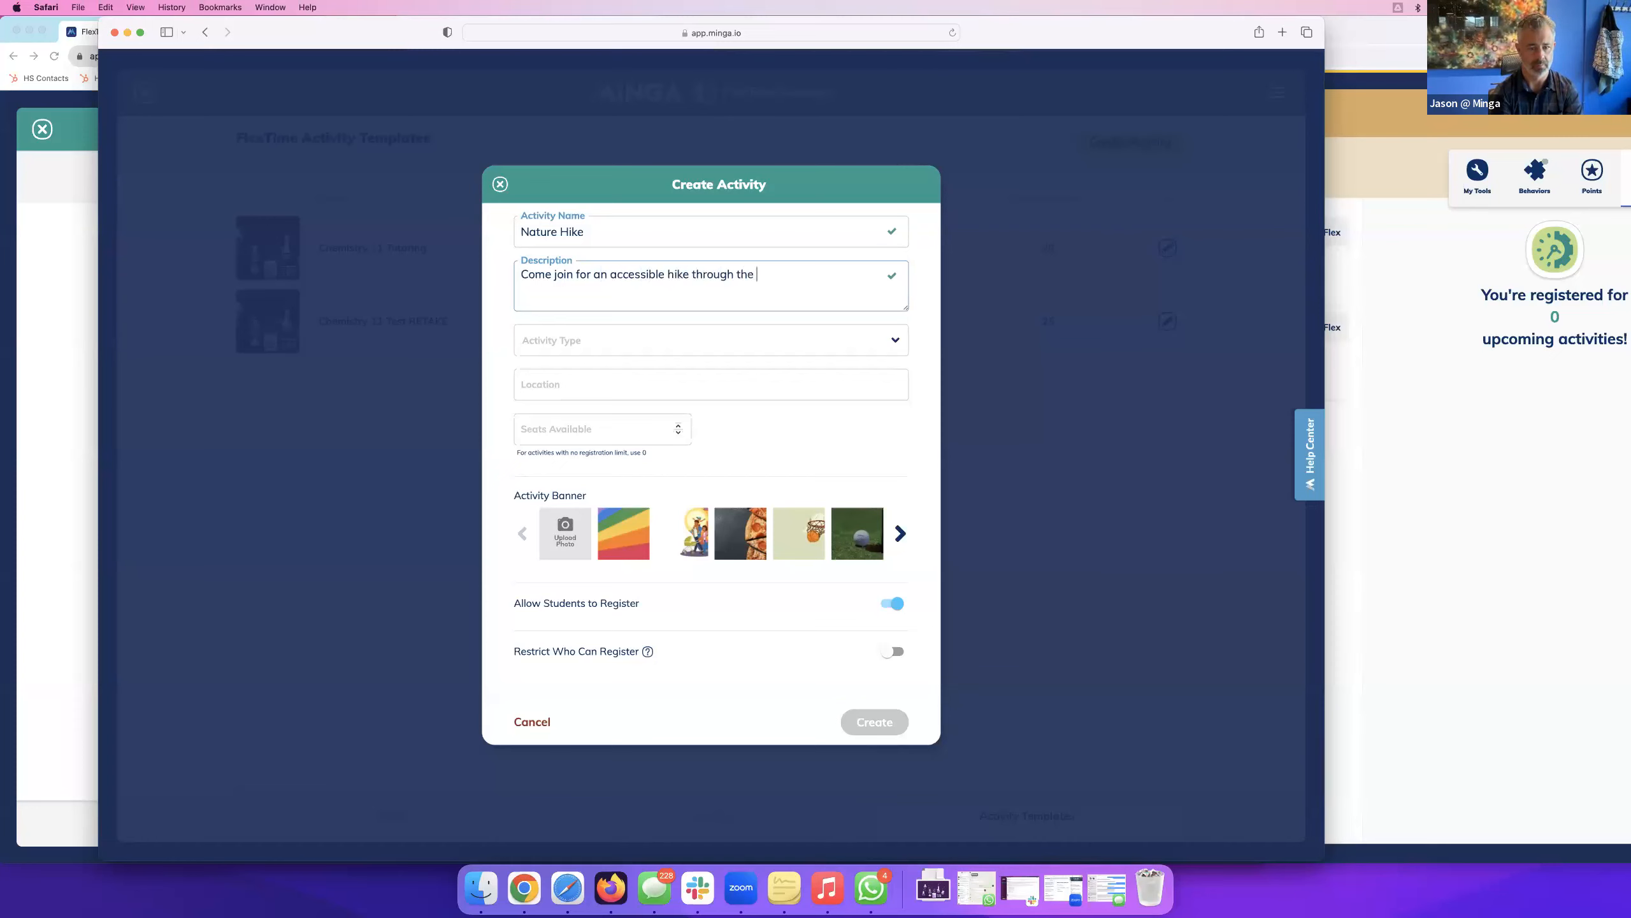
key(BackSpace)
key(BackSpace)
key(BackSpace)
text(rest.)
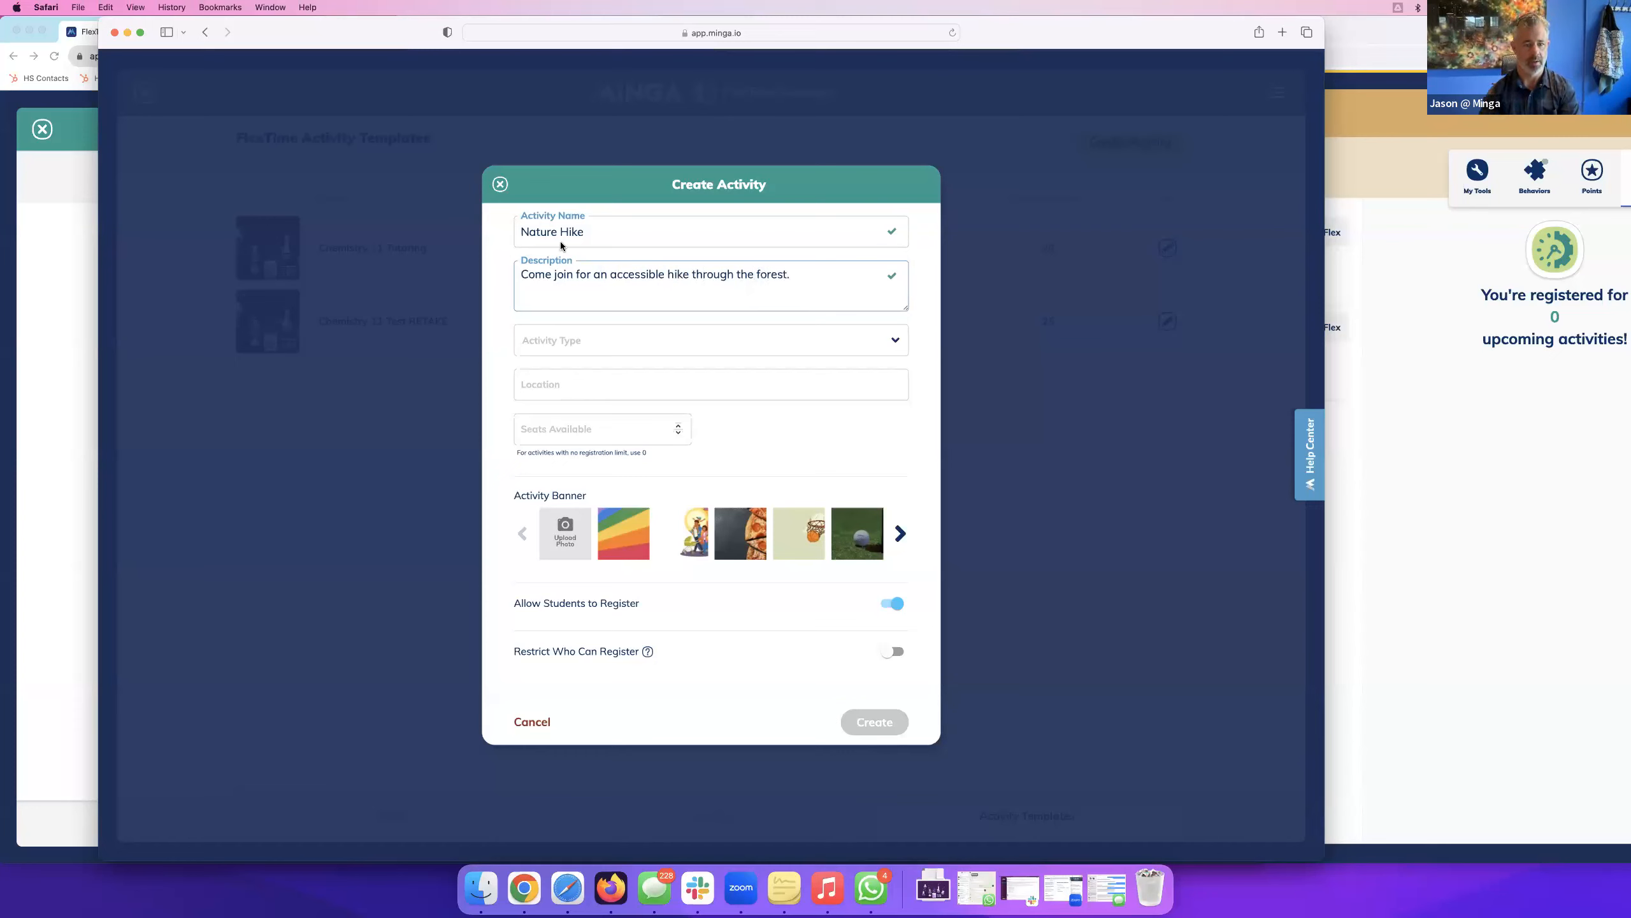
Set the Nature Hike's activity type to Wellness.
click(594, 346)
click(554, 475)
click(609, 347)
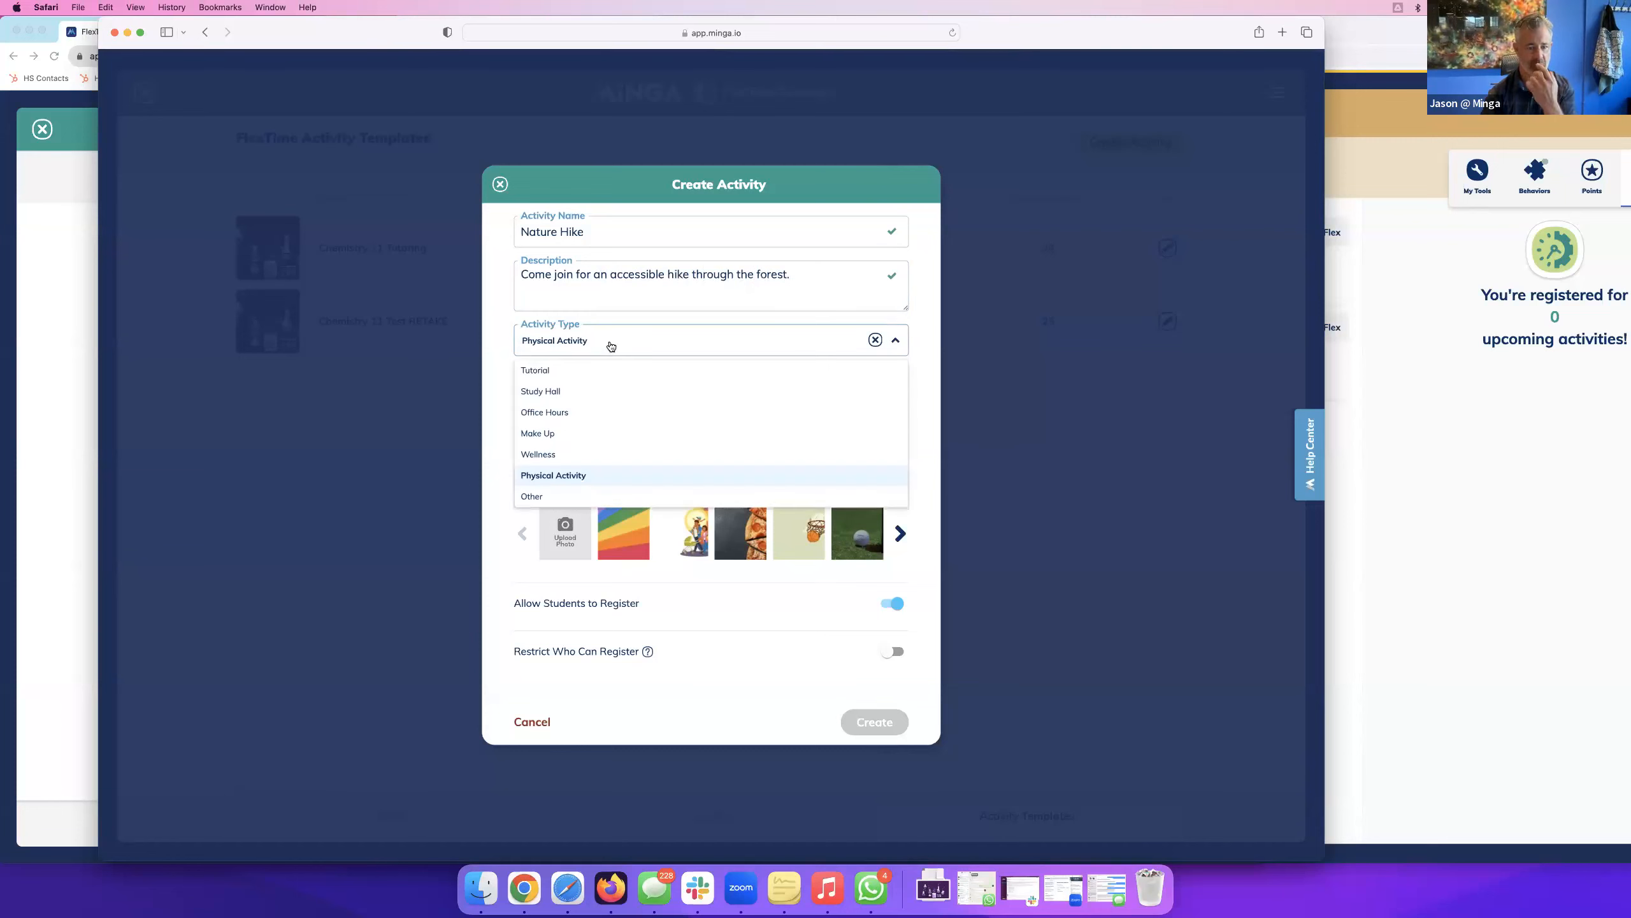
click(580, 458)
Set the activity's location to "Meet in the Gym" and its available seats to 15.
click(568, 391)
text(Meet in the GYM)
key(BackSpace)
key(BackSpace)
text(u)
text(ym)
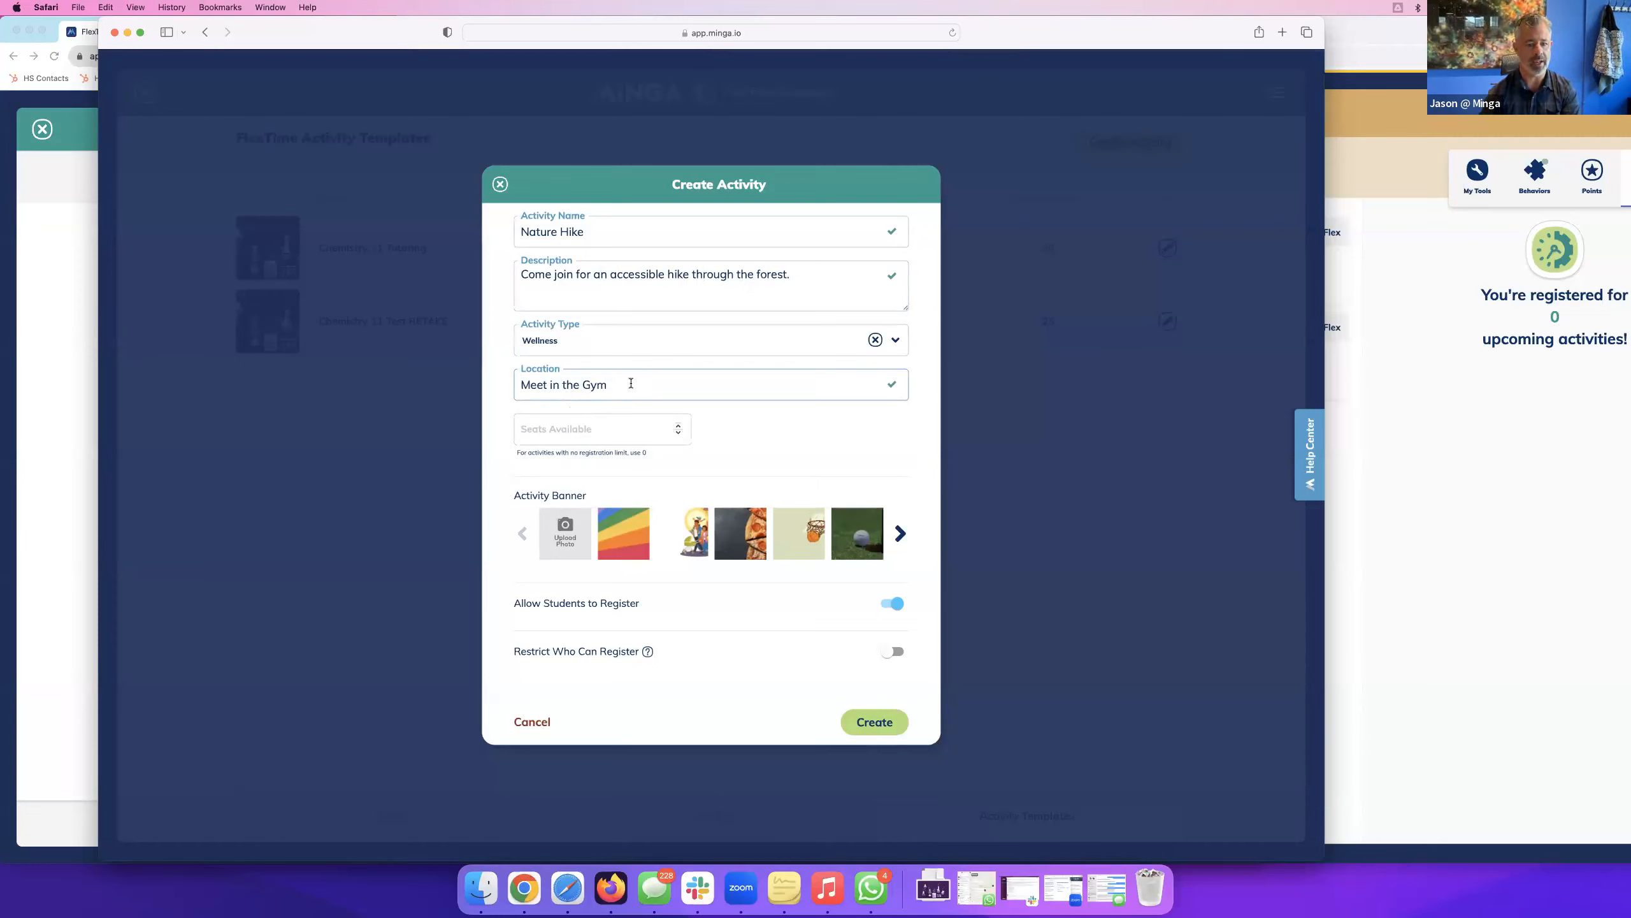
click(577, 433)
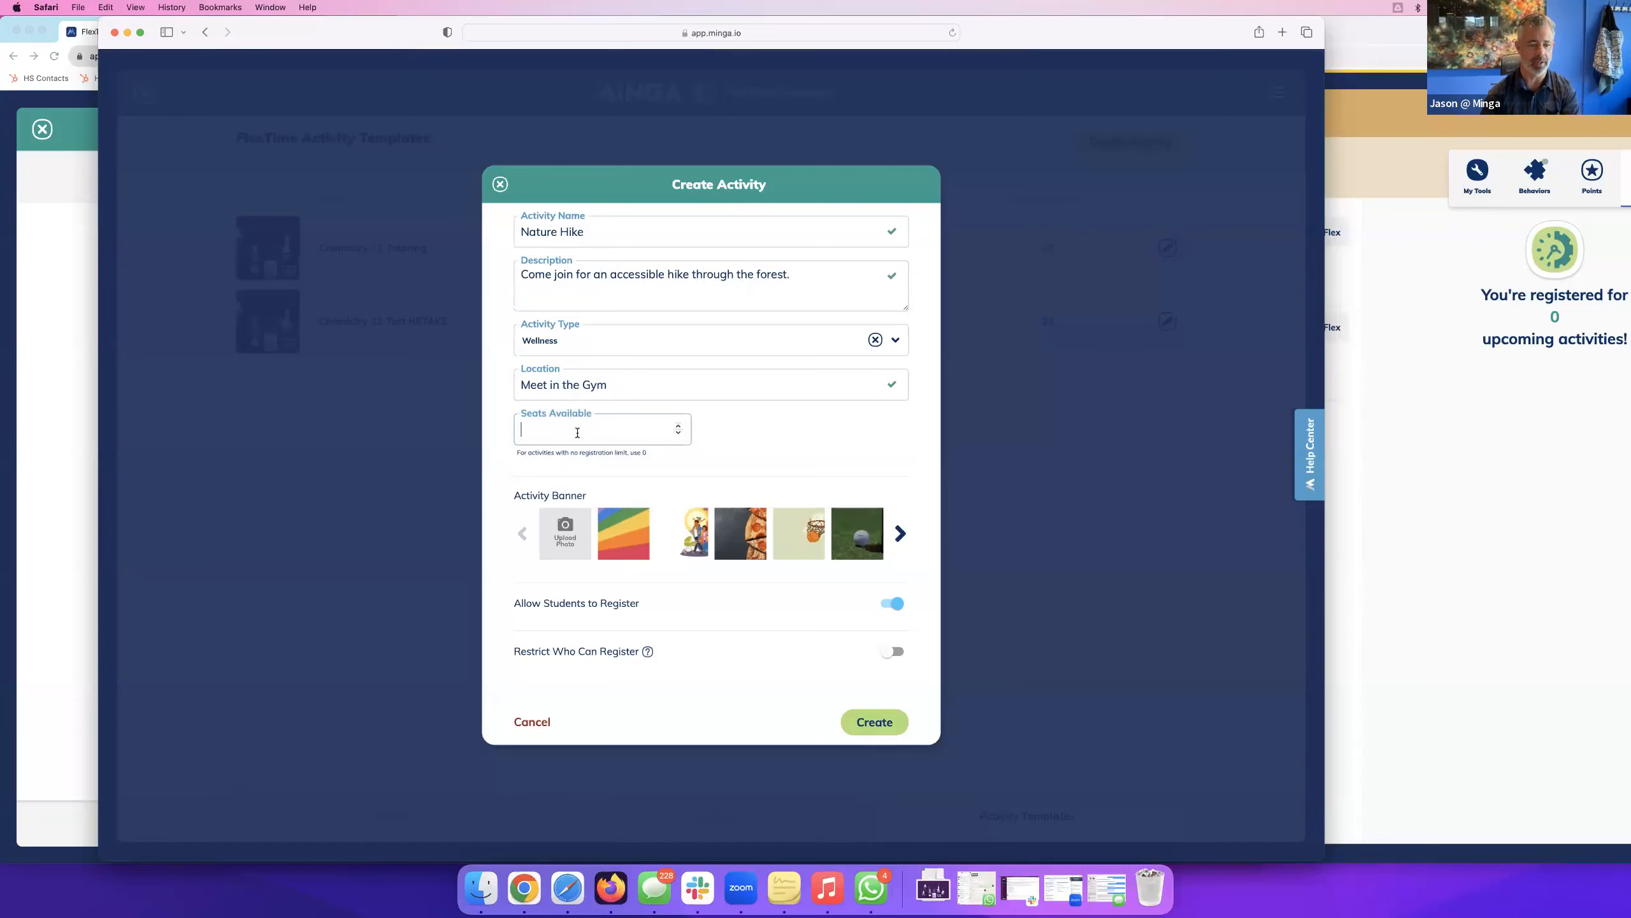
text(15)
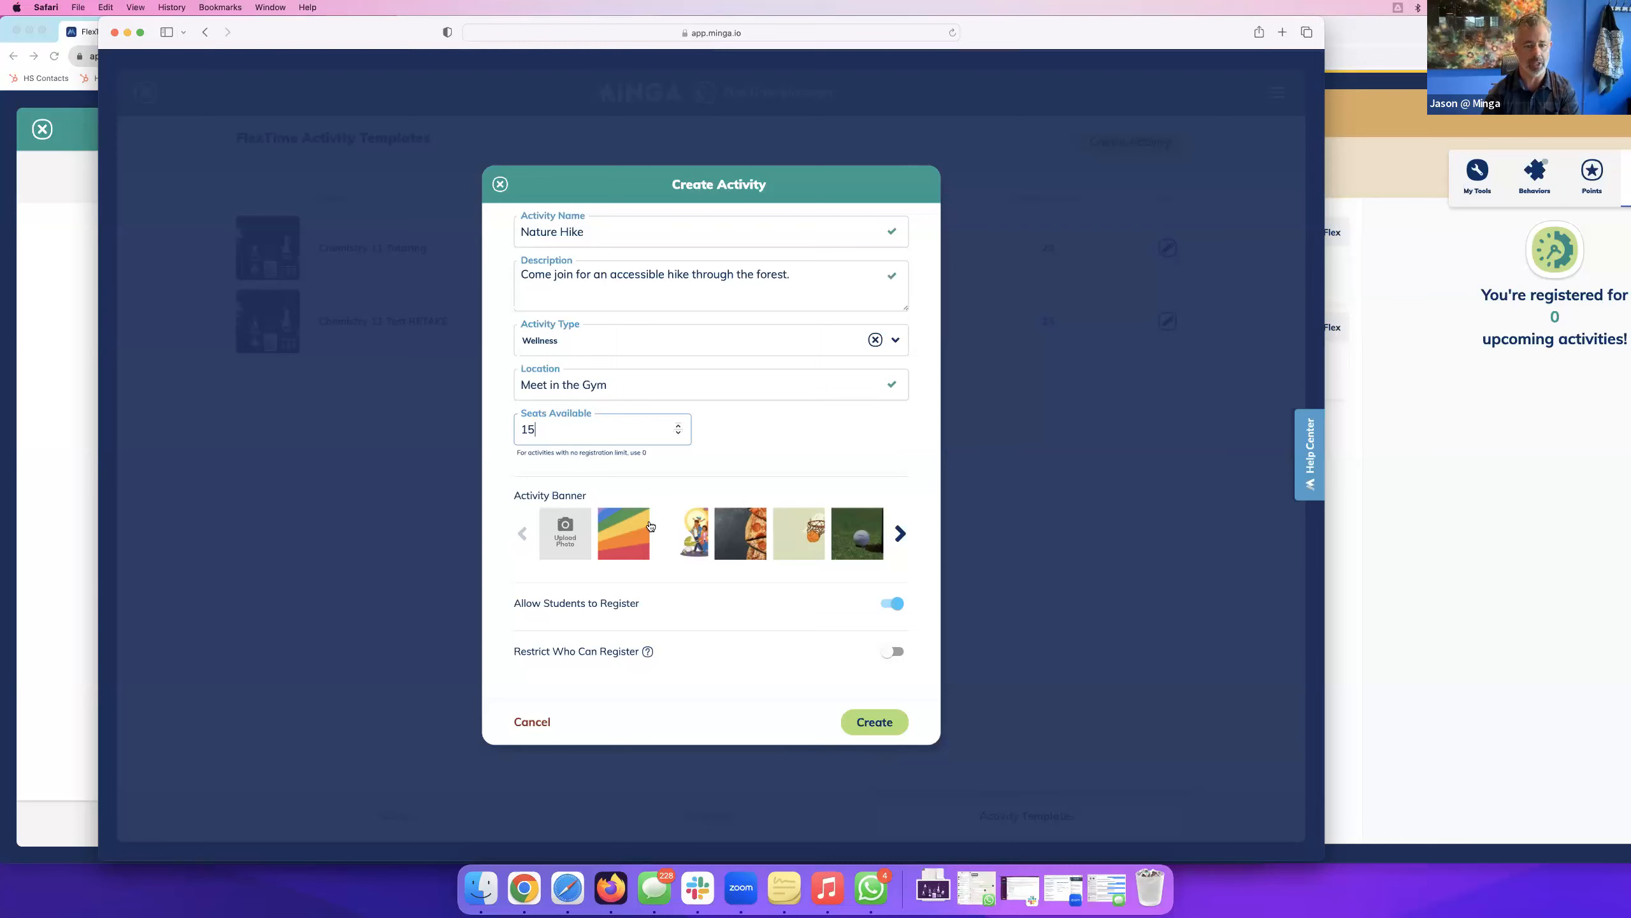
Choose the hiker illustration as the banner and create the Nature Hike template with student registration allowed and unrestricted.
click(704, 539)
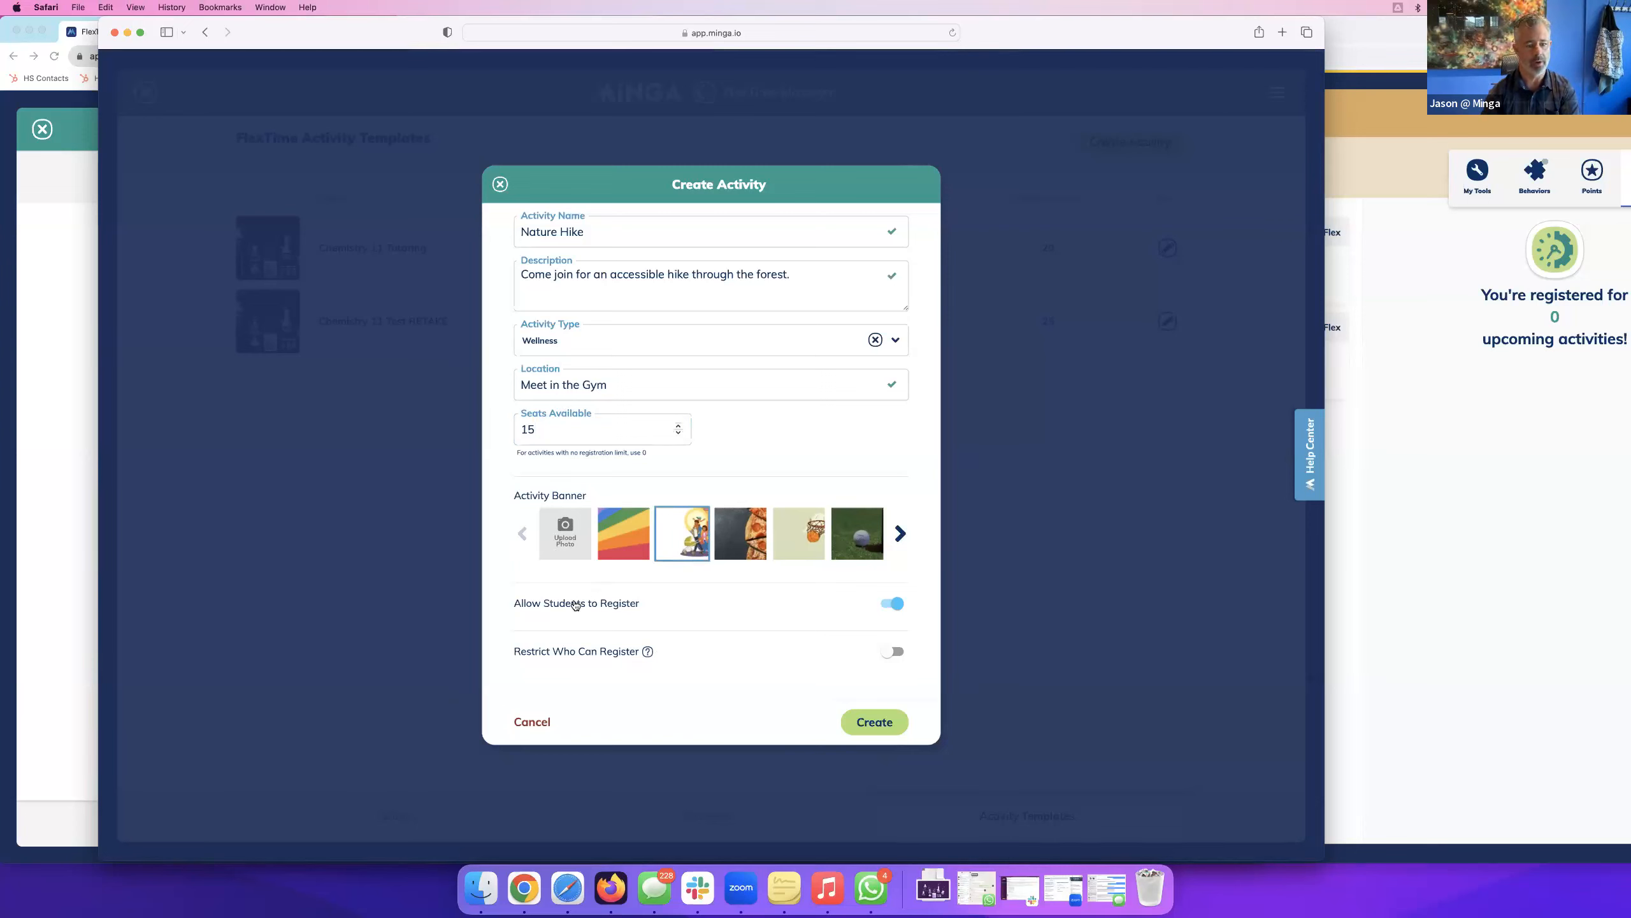
click(893, 606)
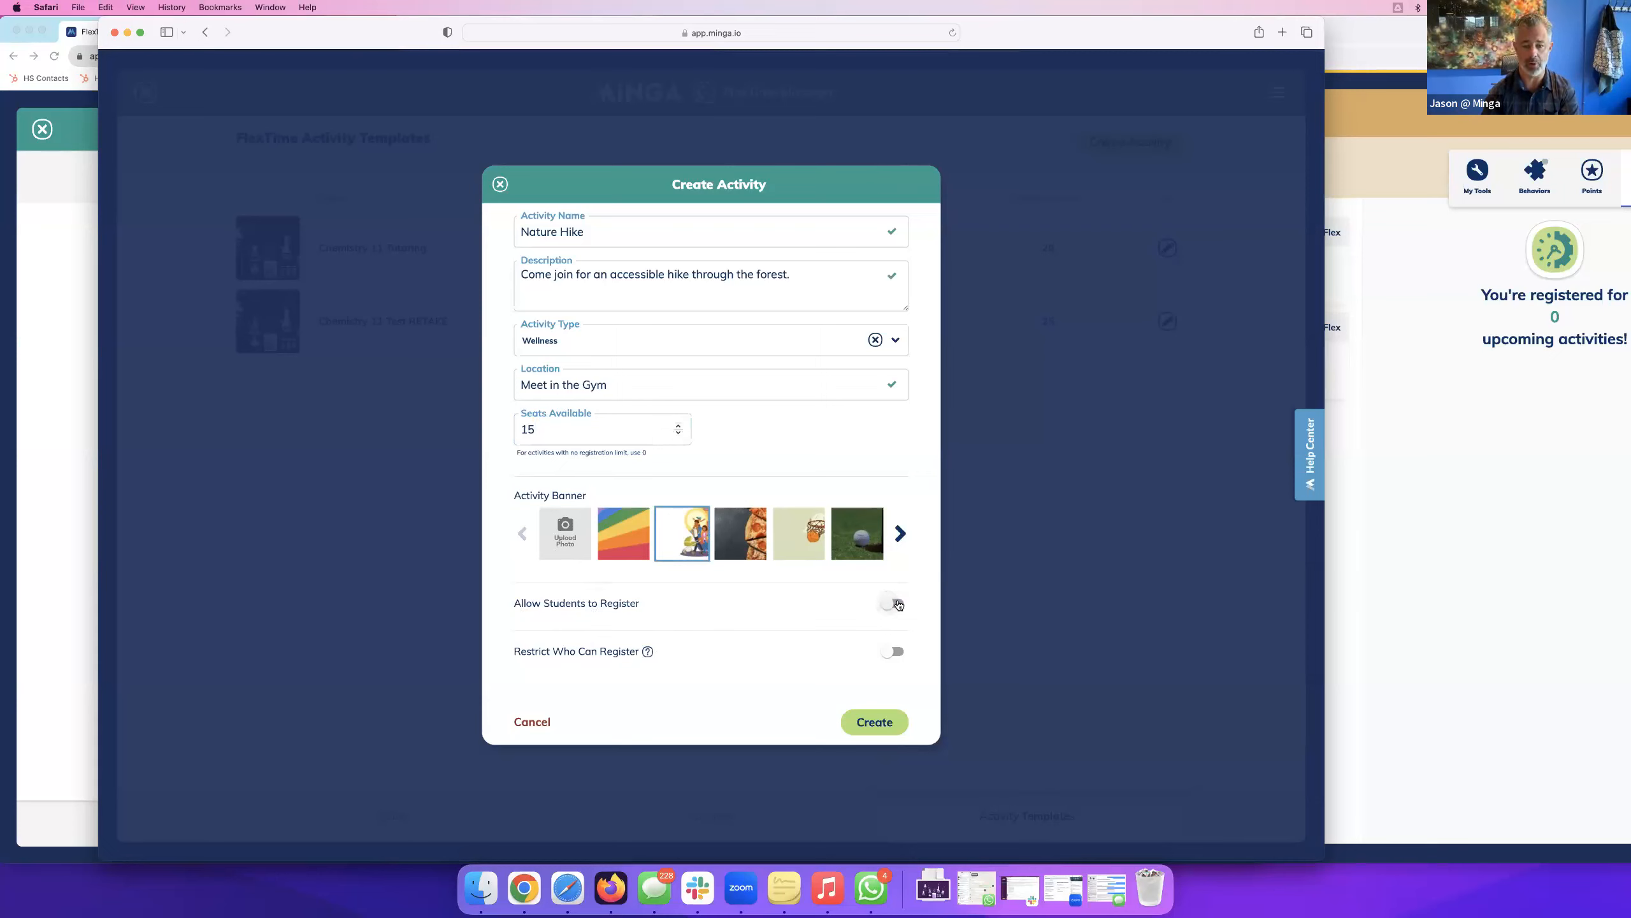
click(897, 605)
click(894, 652)
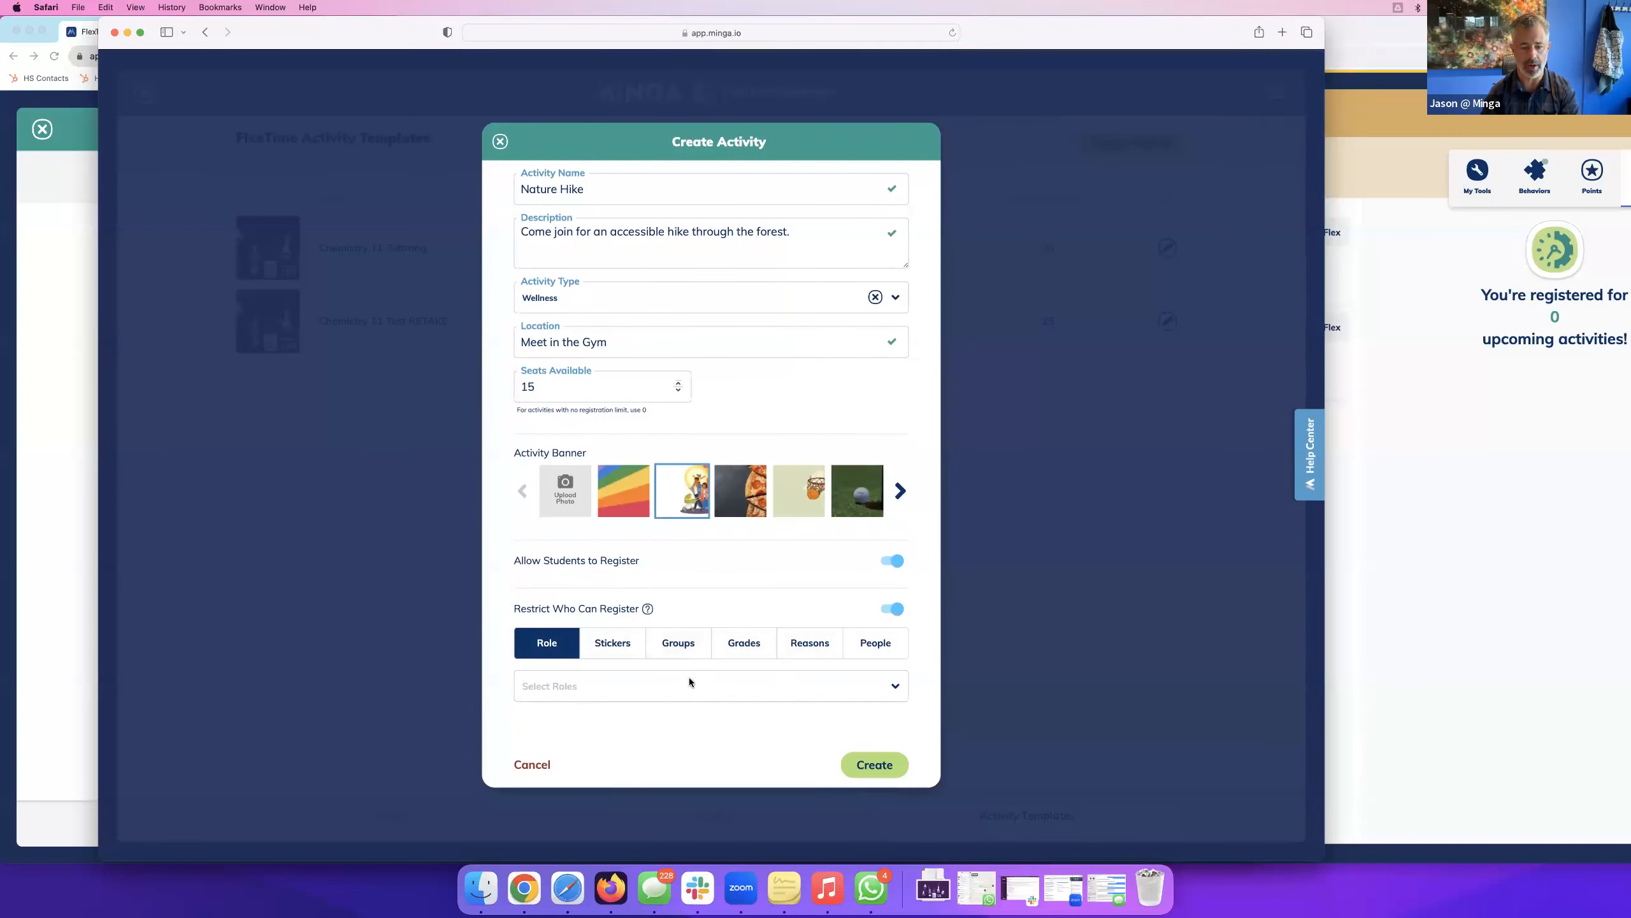
click(889, 613)
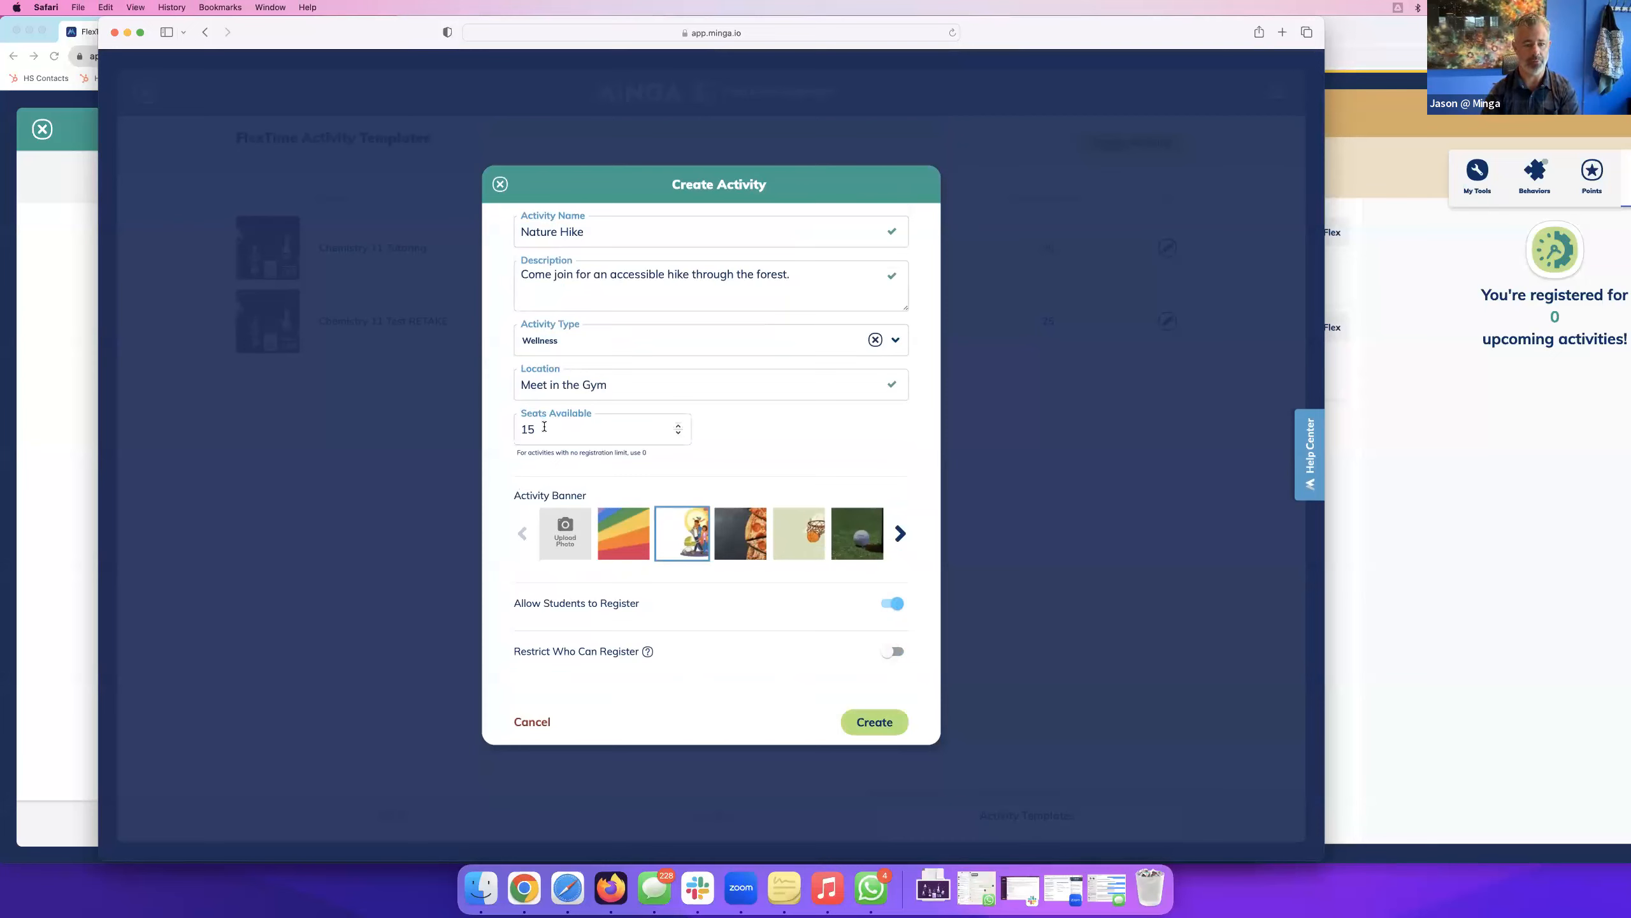
click(841, 721)
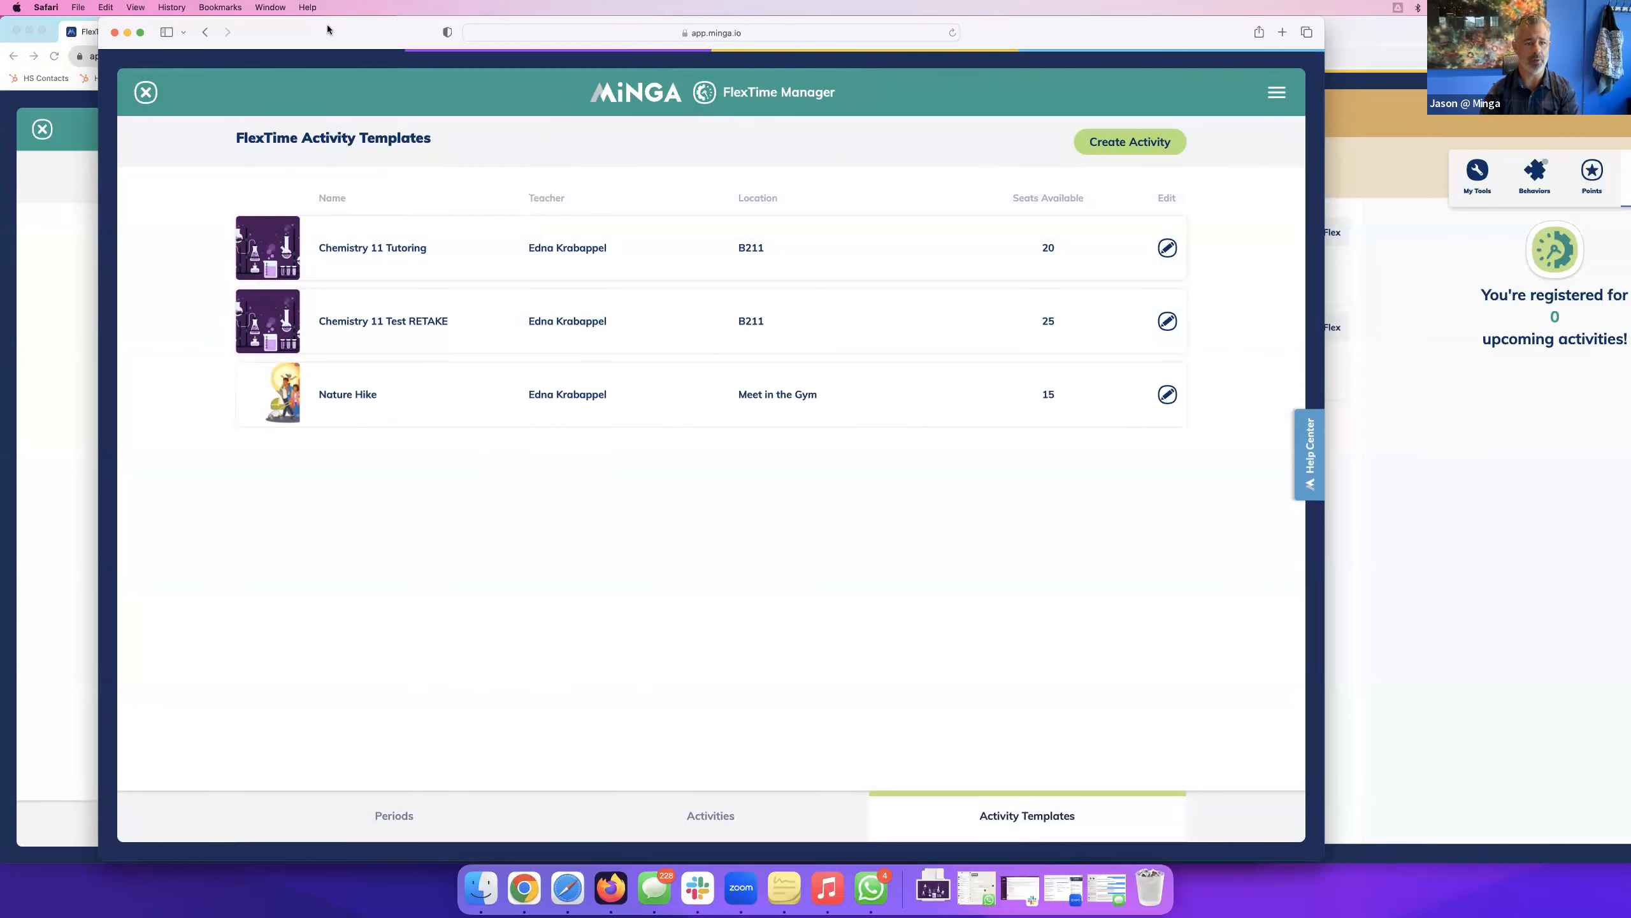
Assign the Chemistry 11 Tutoring activity to the Thursday Flex period on Aug 3, 2023.
drag(327, 29, 402, 29)
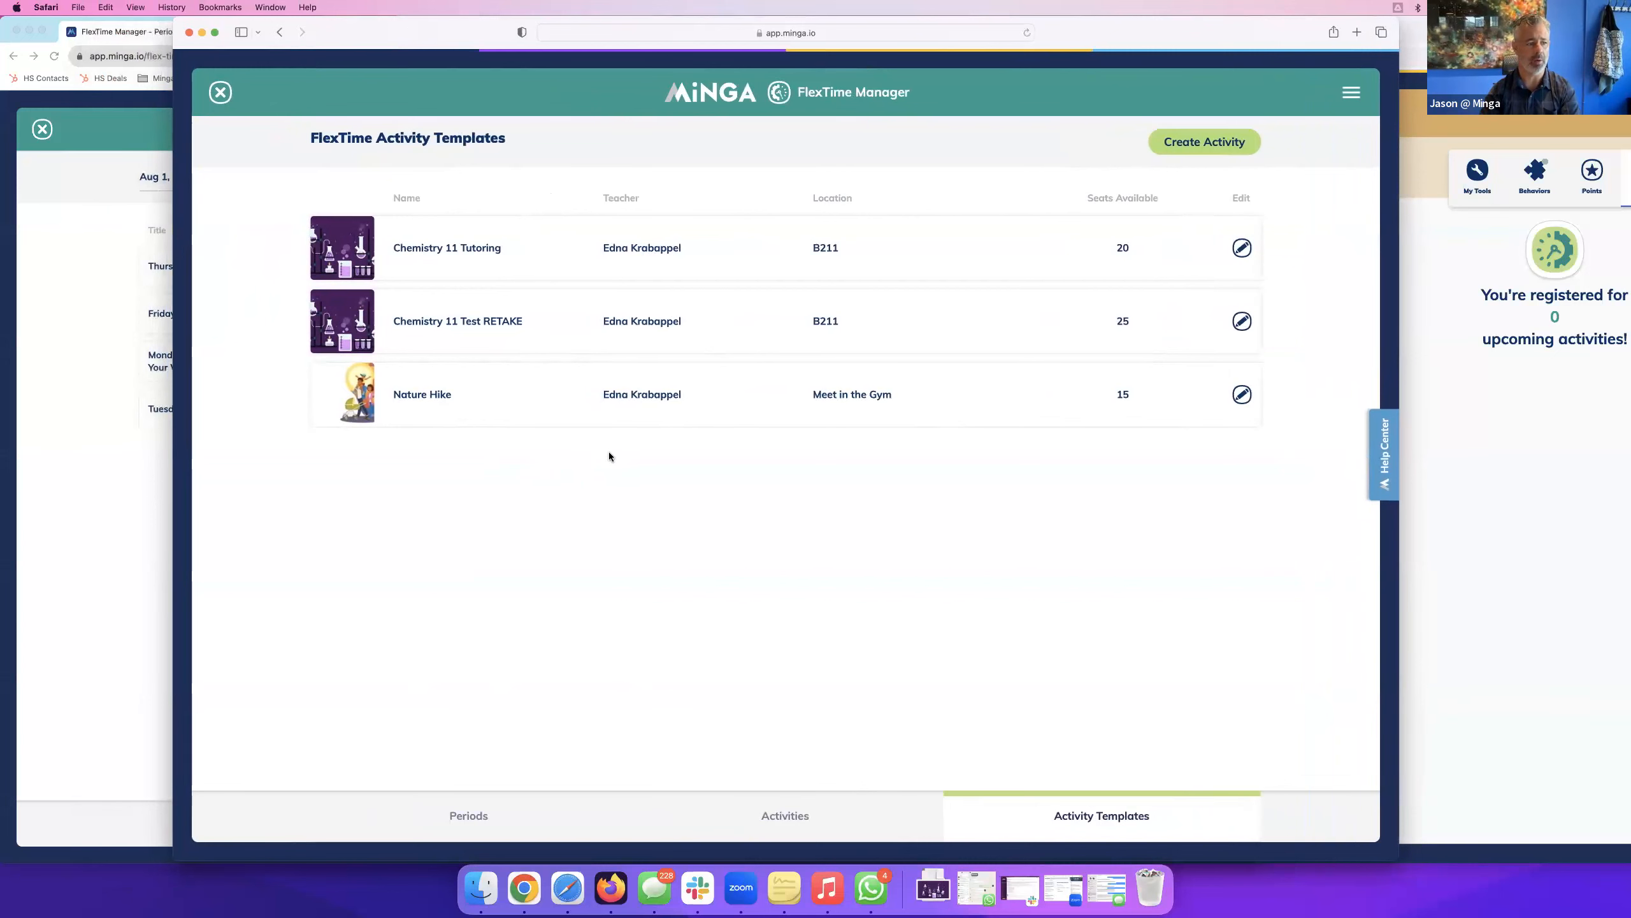
click(469, 816)
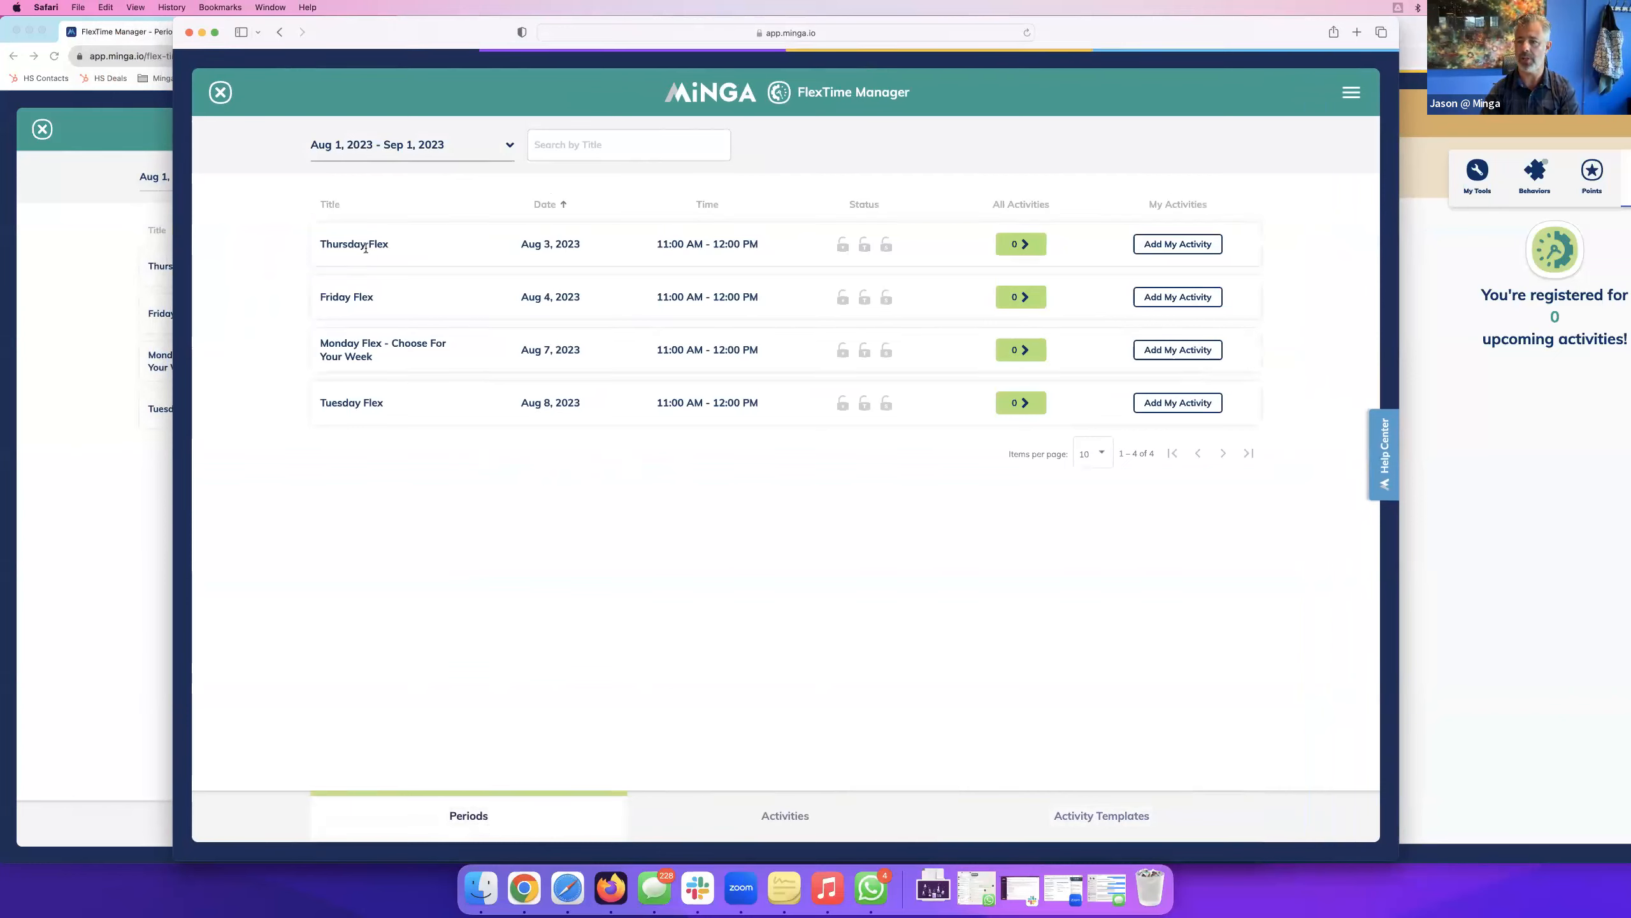
click(1184, 245)
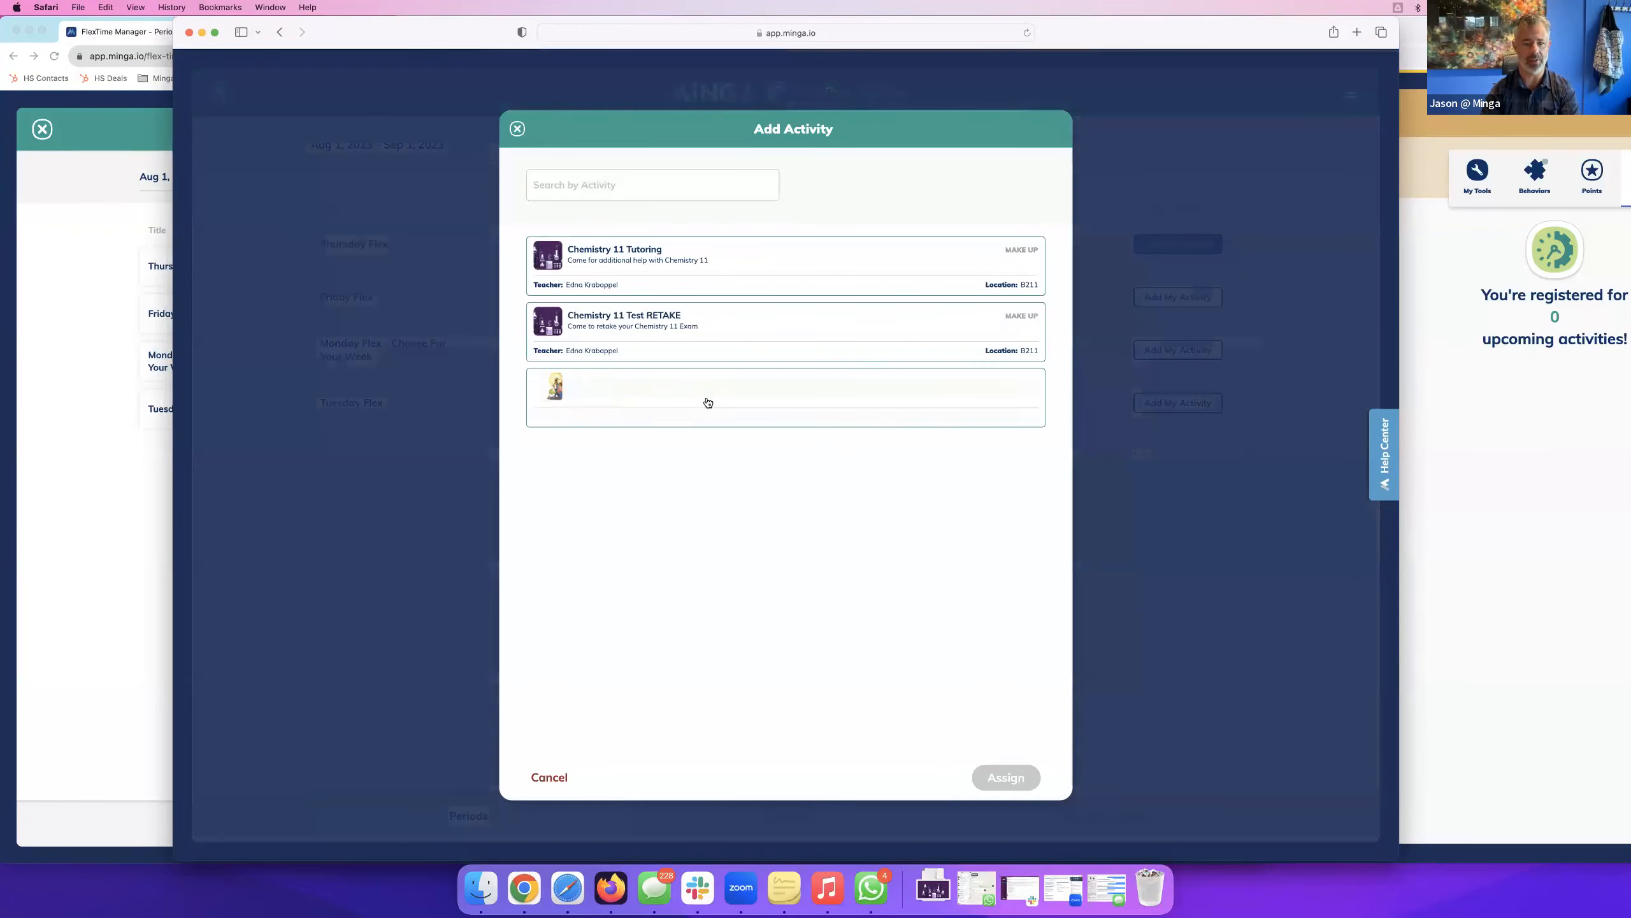
click(707, 266)
click(1003, 778)
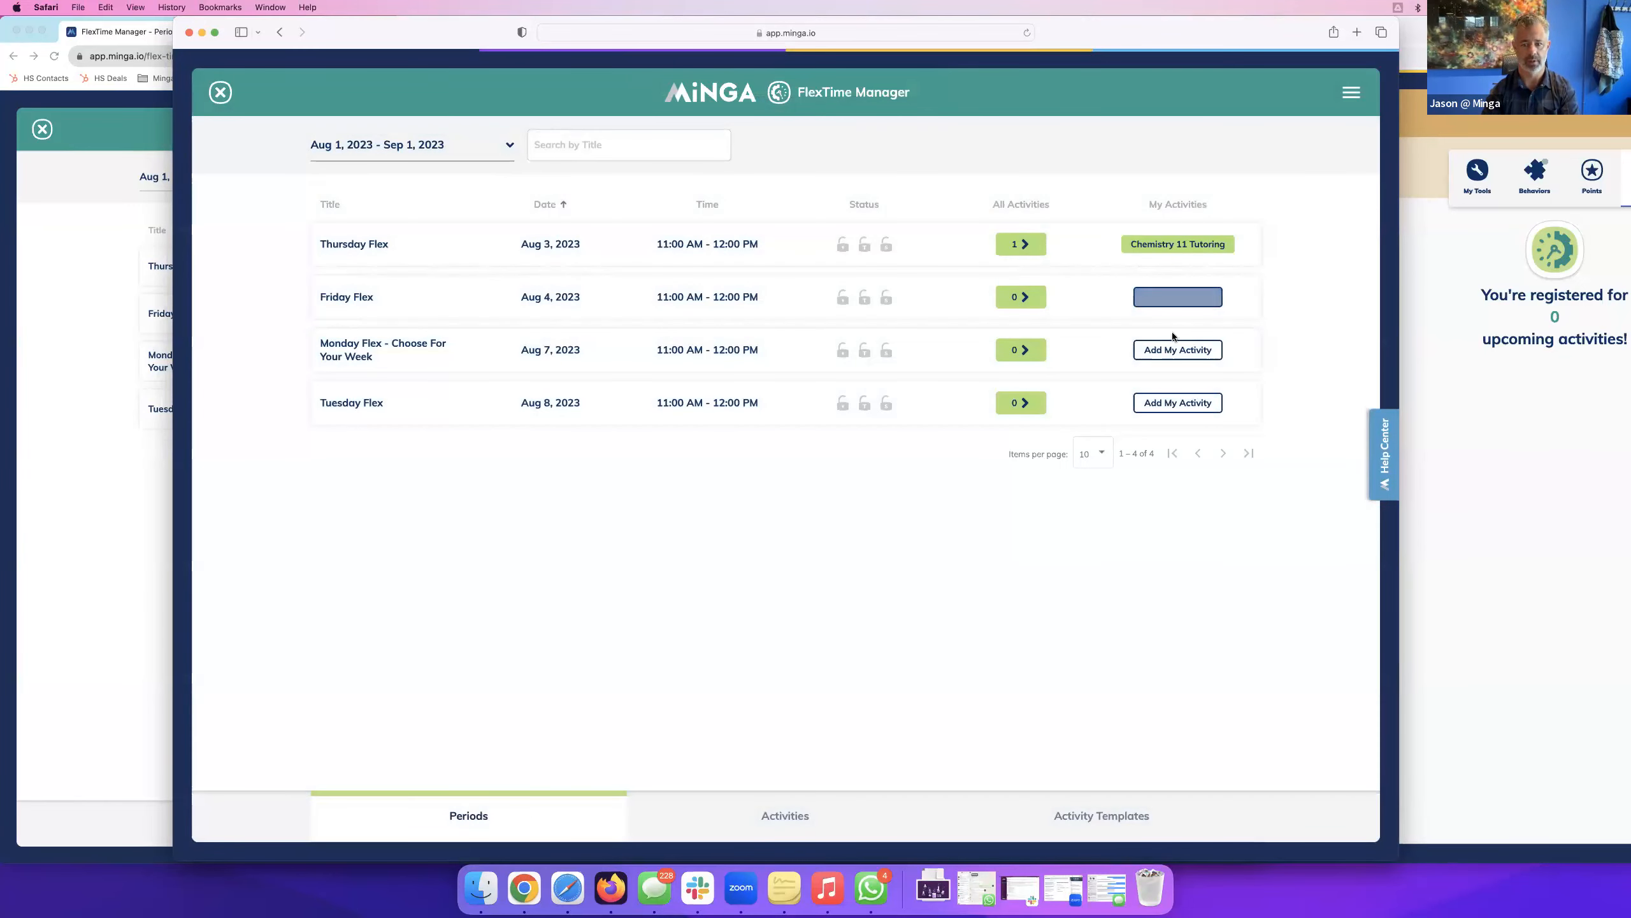
Assign the Chemistry 11 Test RETAKE activity to the Friday Flex period on Aug 4, 2023.
click(1176, 298)
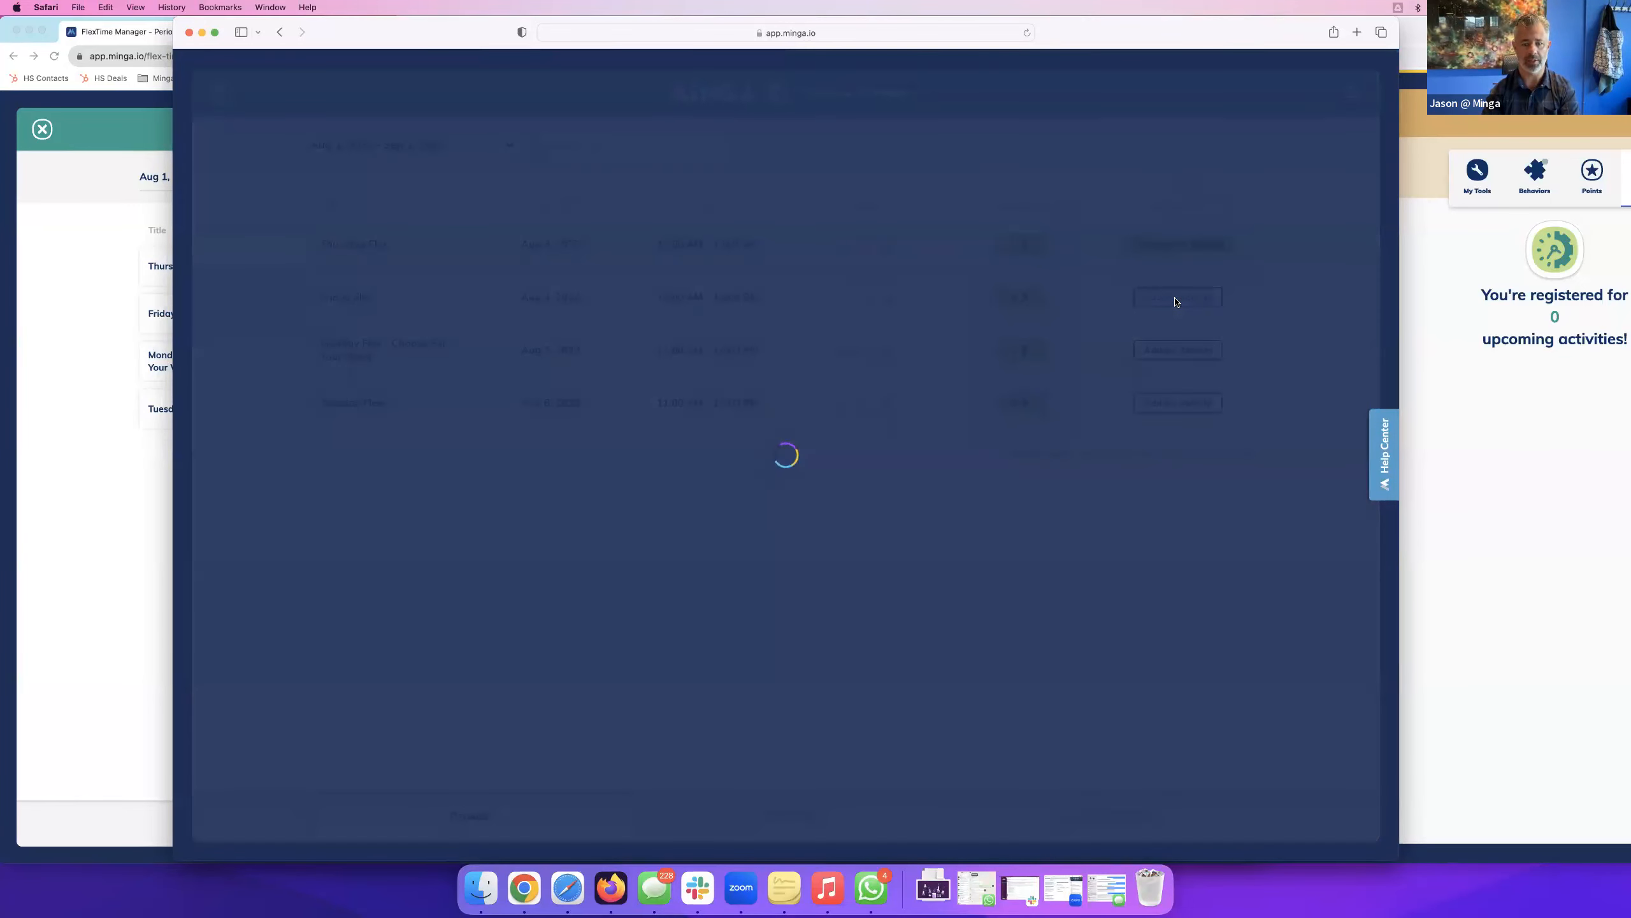
click(738, 321)
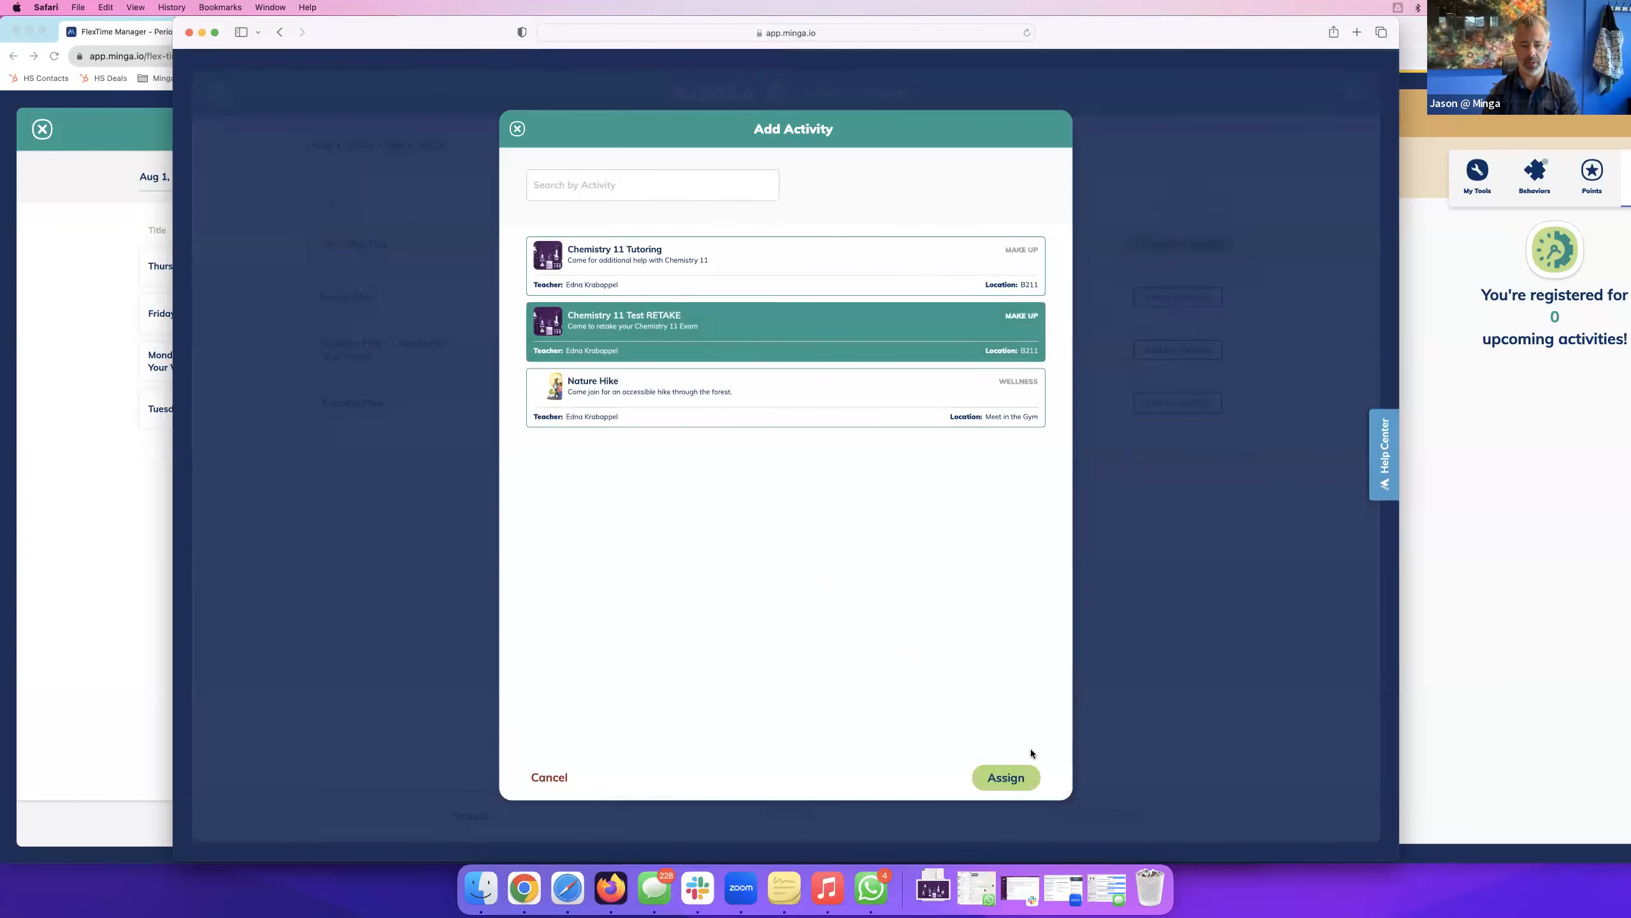
click(1005, 777)
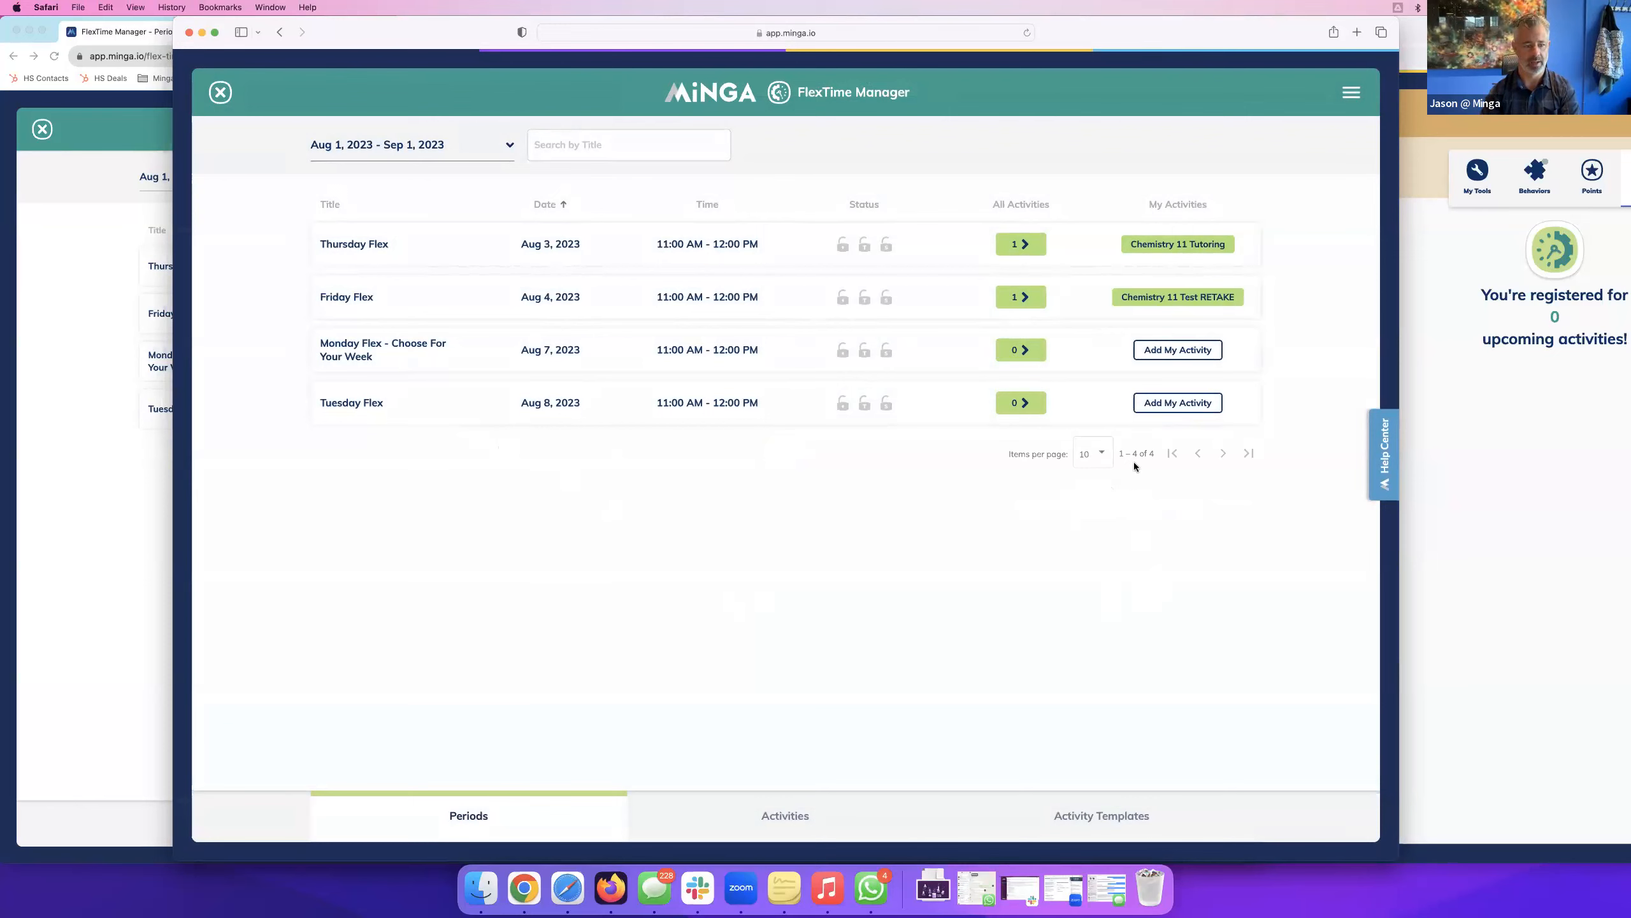
Assign the Nature Hike activity to the Tuesday Flex period on Aug 8, 2023.
click(1174, 403)
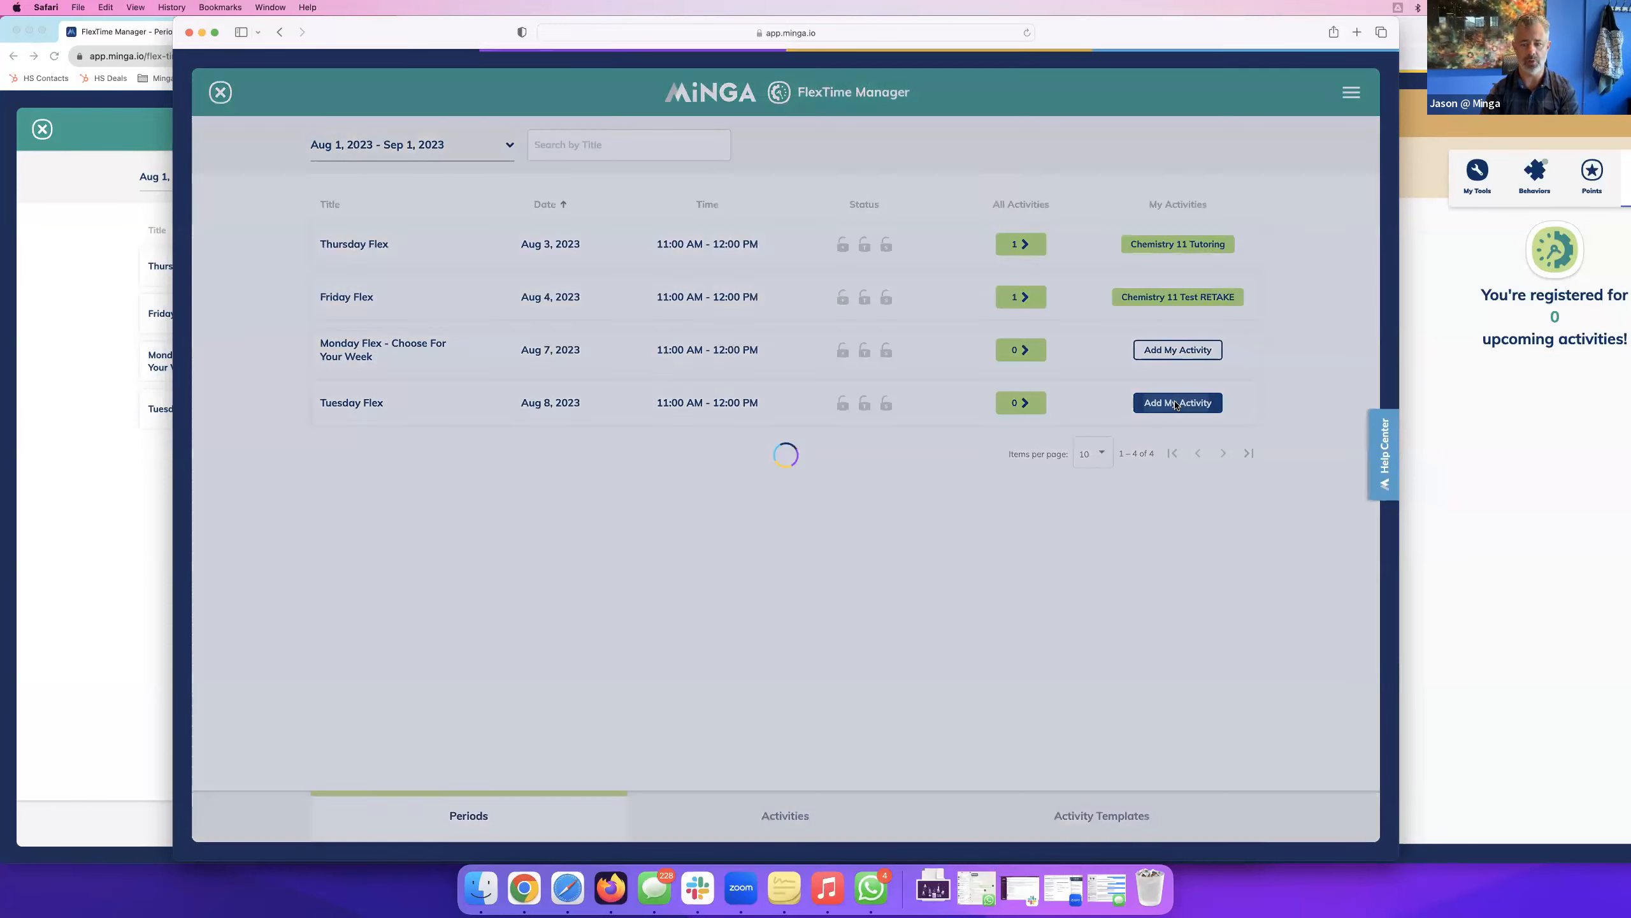
click(603, 245)
click(690, 397)
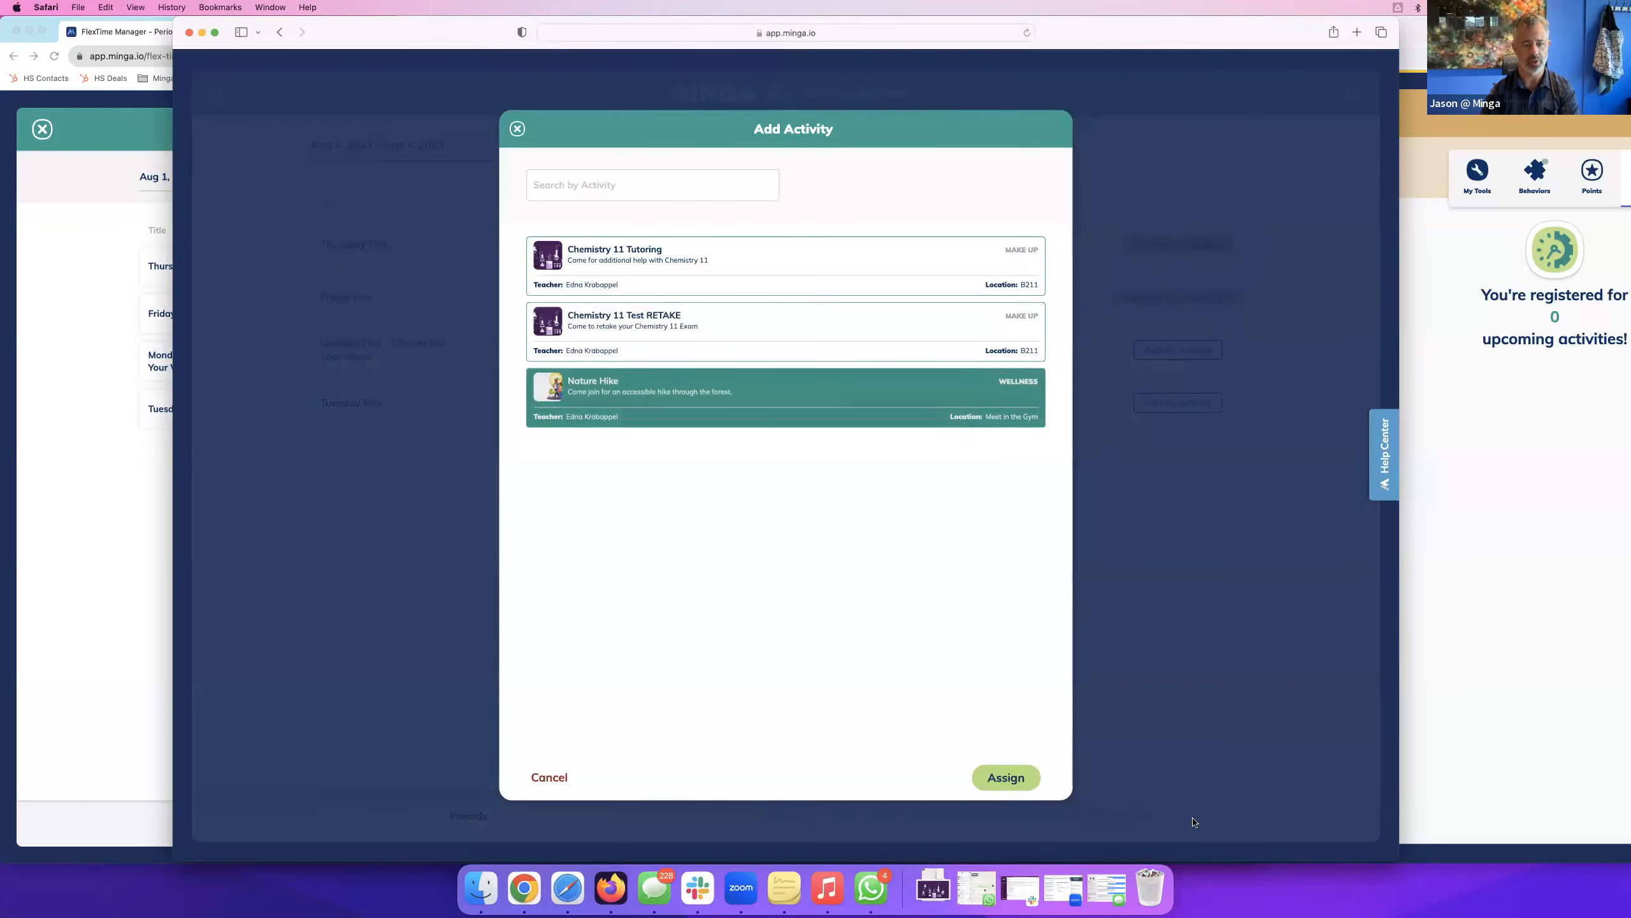
click(1002, 777)
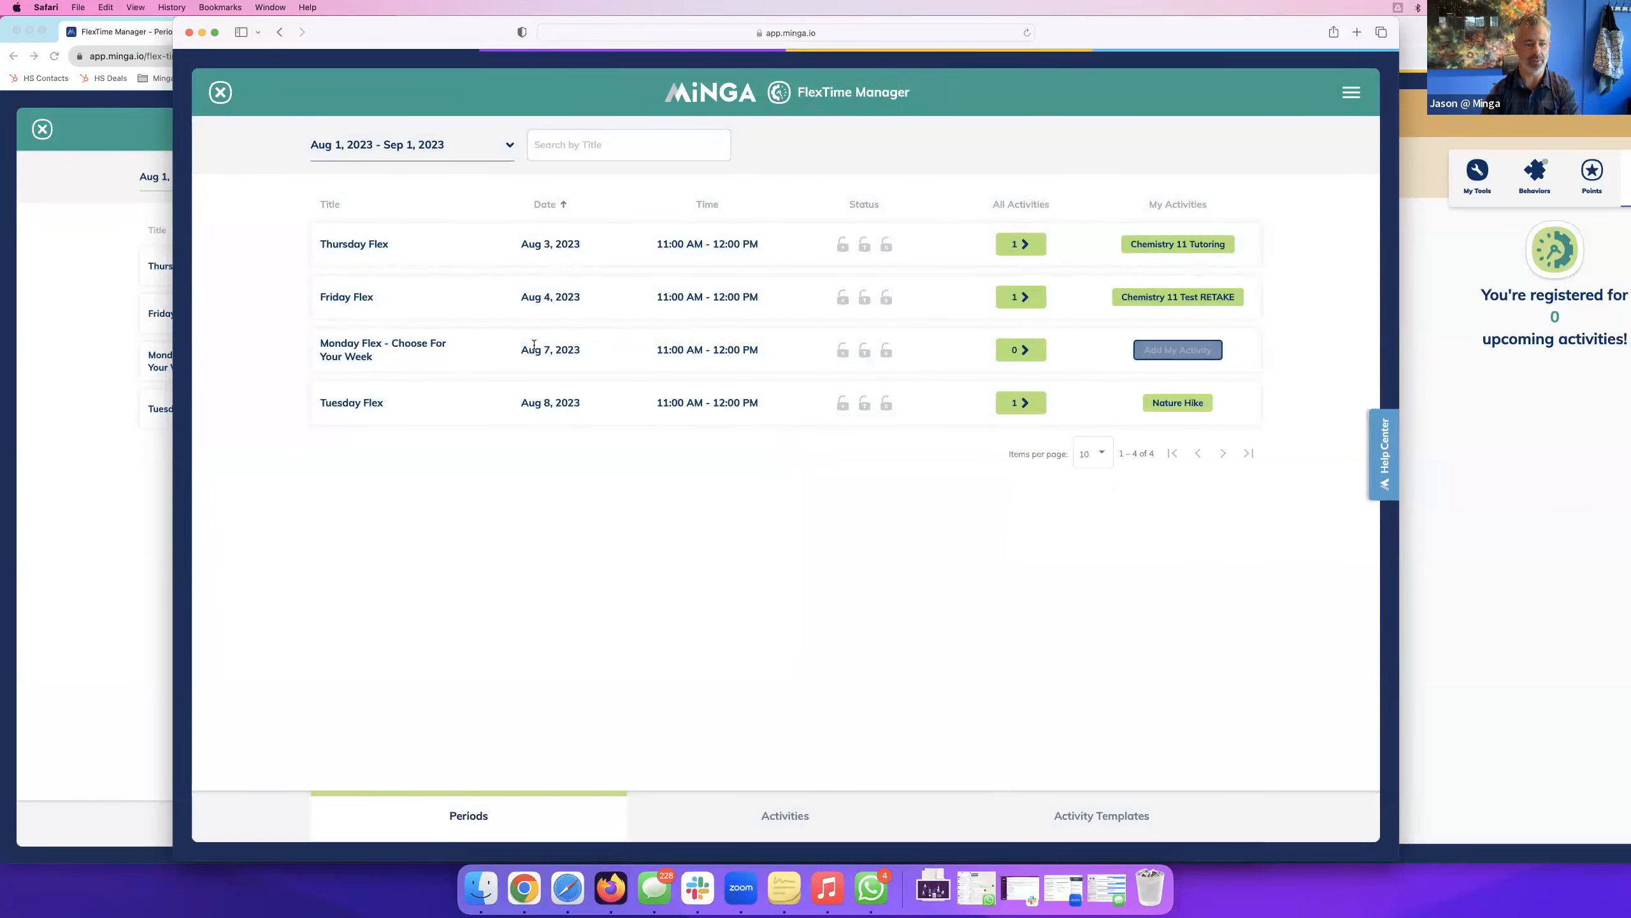
In the administrator's Chrome window, disable adding activities, staff student changes and student registration for Monday Flex - Choose For Your Week, and save.
click(135, 569)
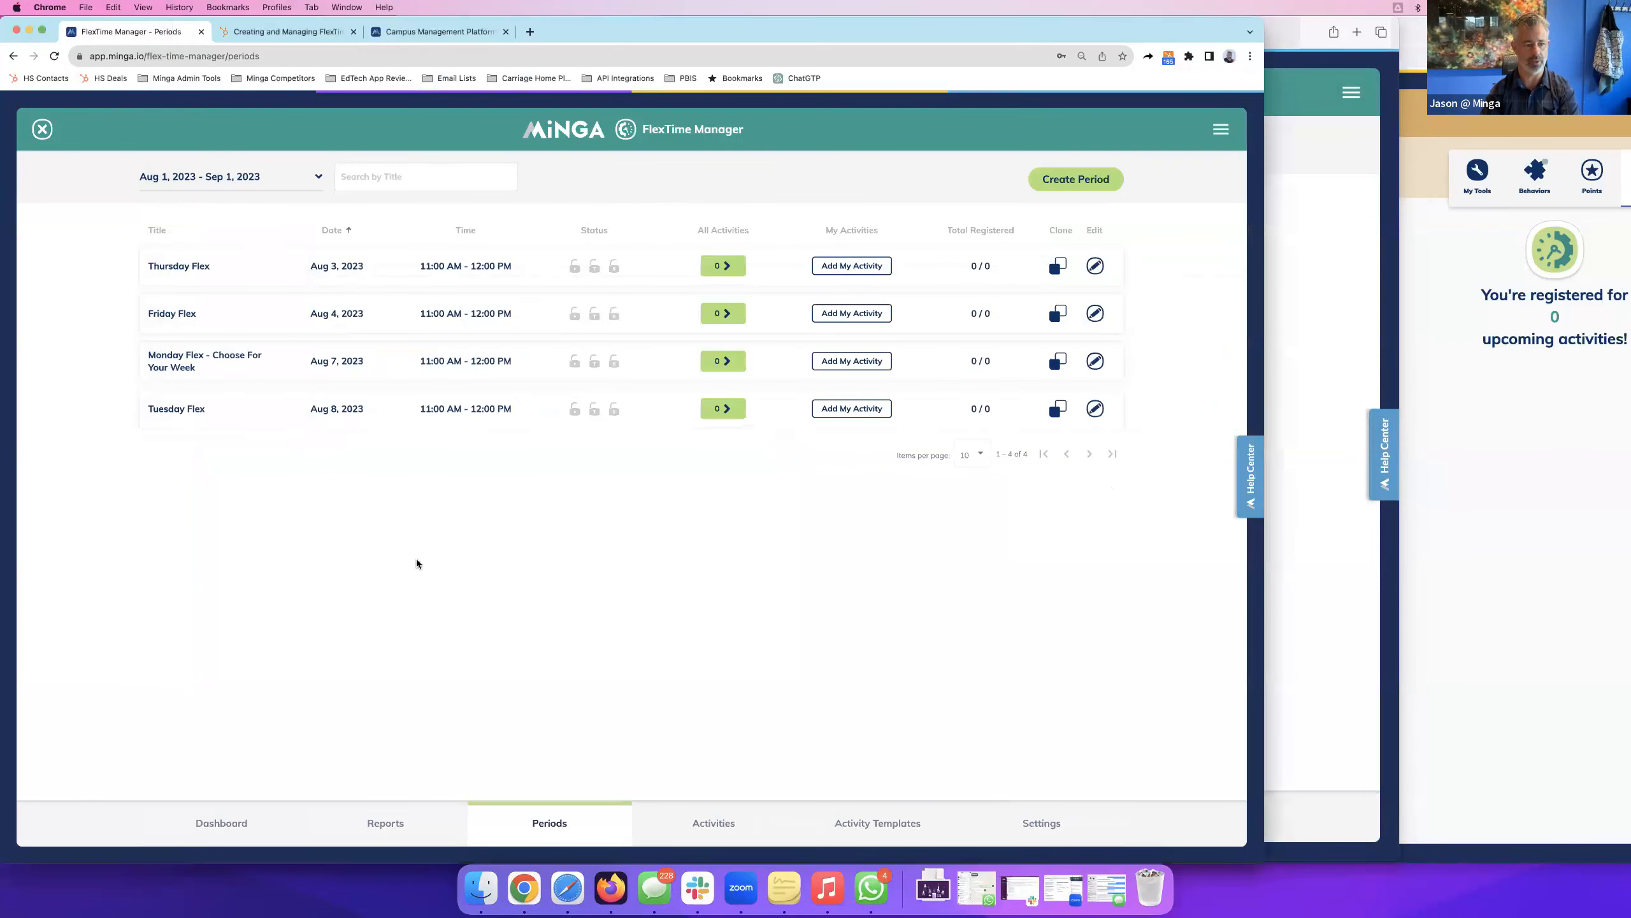
click(1094, 362)
click(795, 529)
click(794, 552)
click(794, 507)
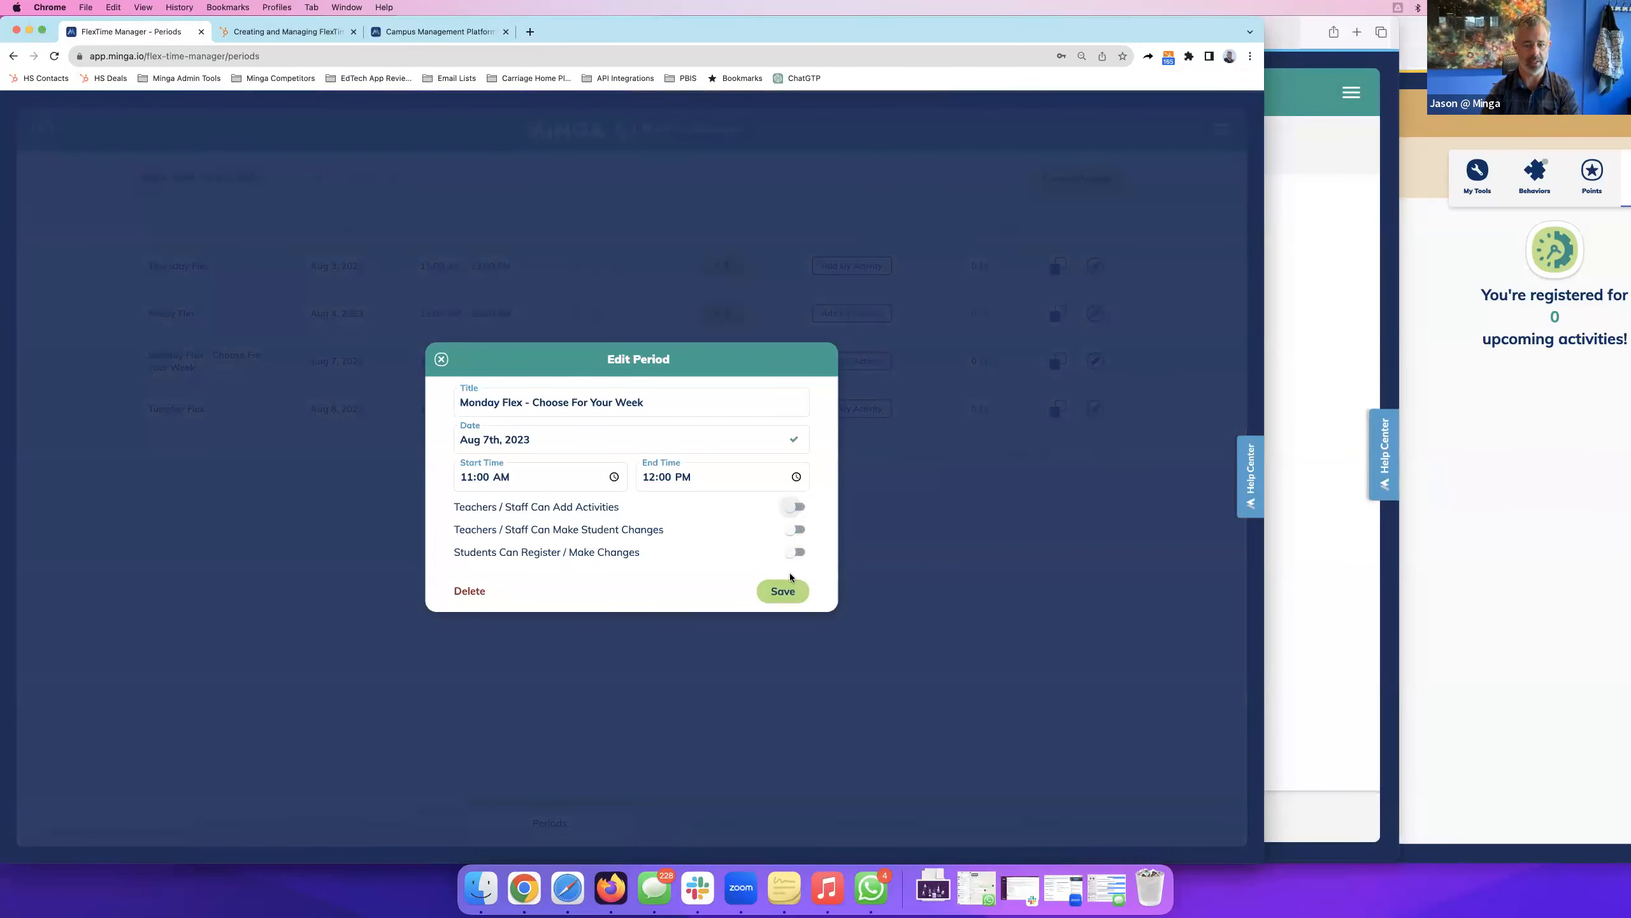
click(783, 592)
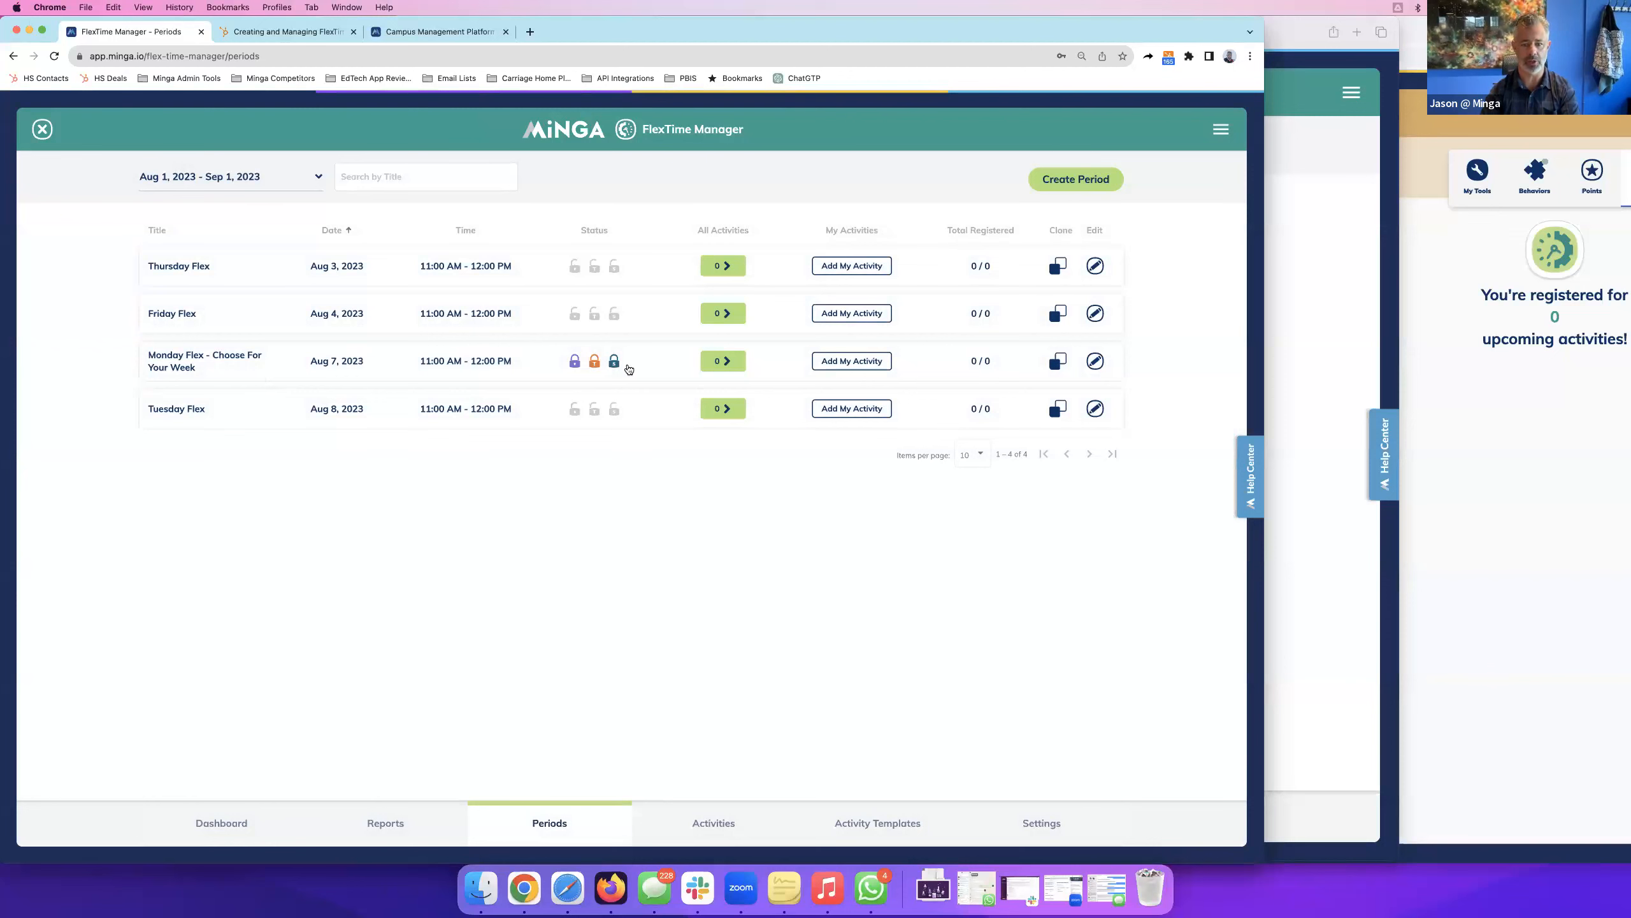
In the teacher's Safari window, reload the FlexTime Manager periods and view the options for changing Tuesday Flex's activity.
click(1330, 390)
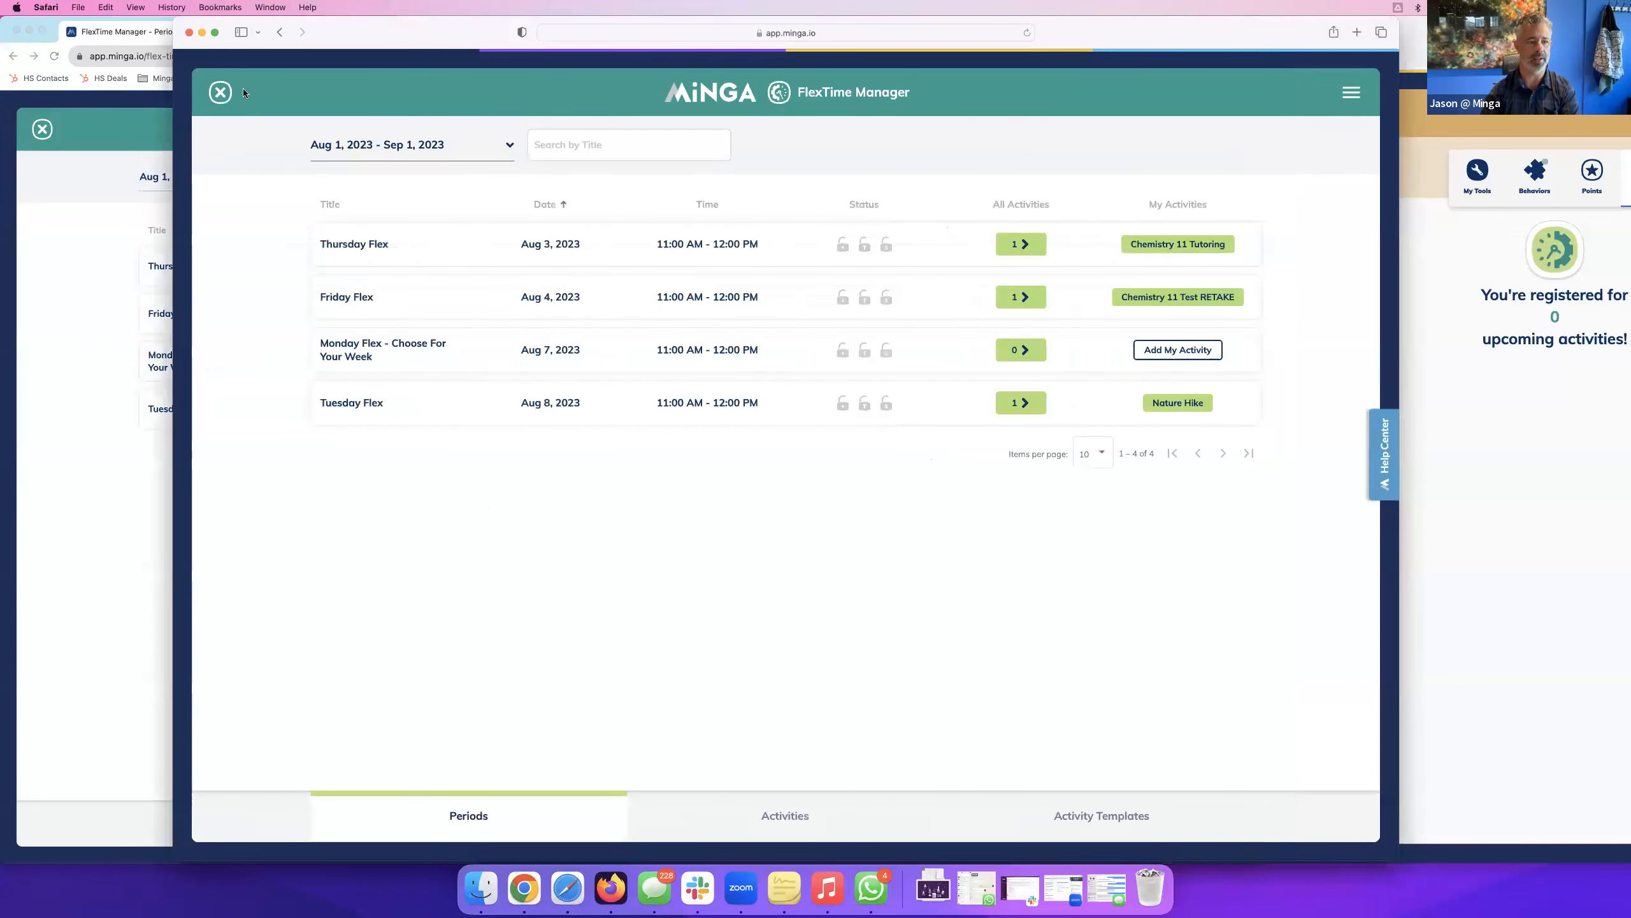
click(221, 92)
click(1026, 33)
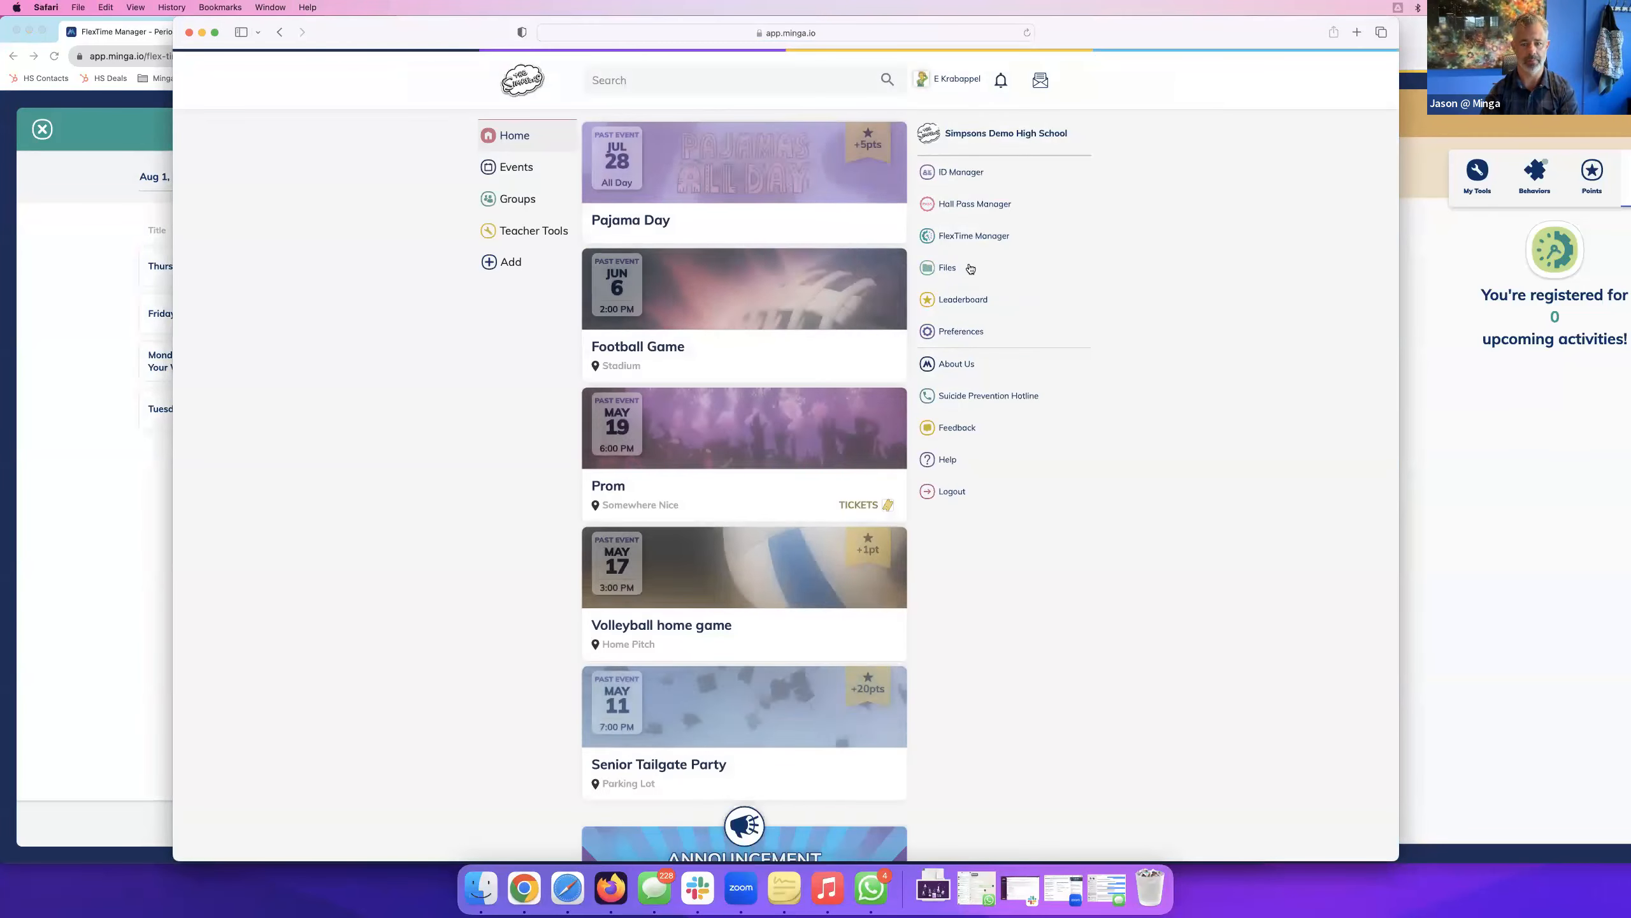
click(966, 233)
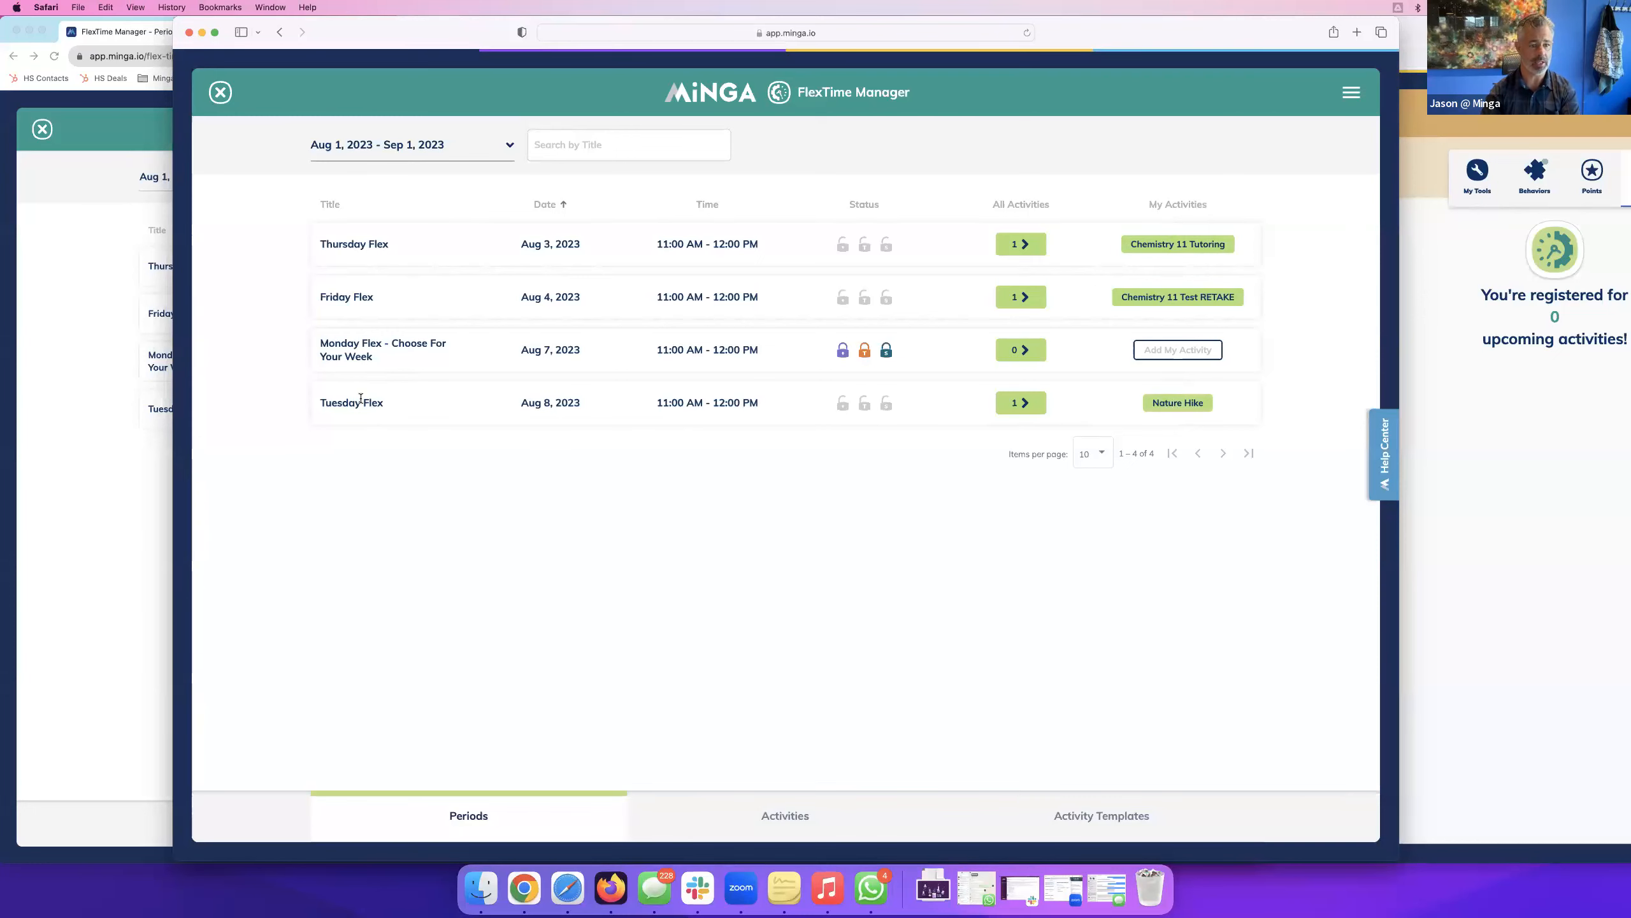
click(1170, 405)
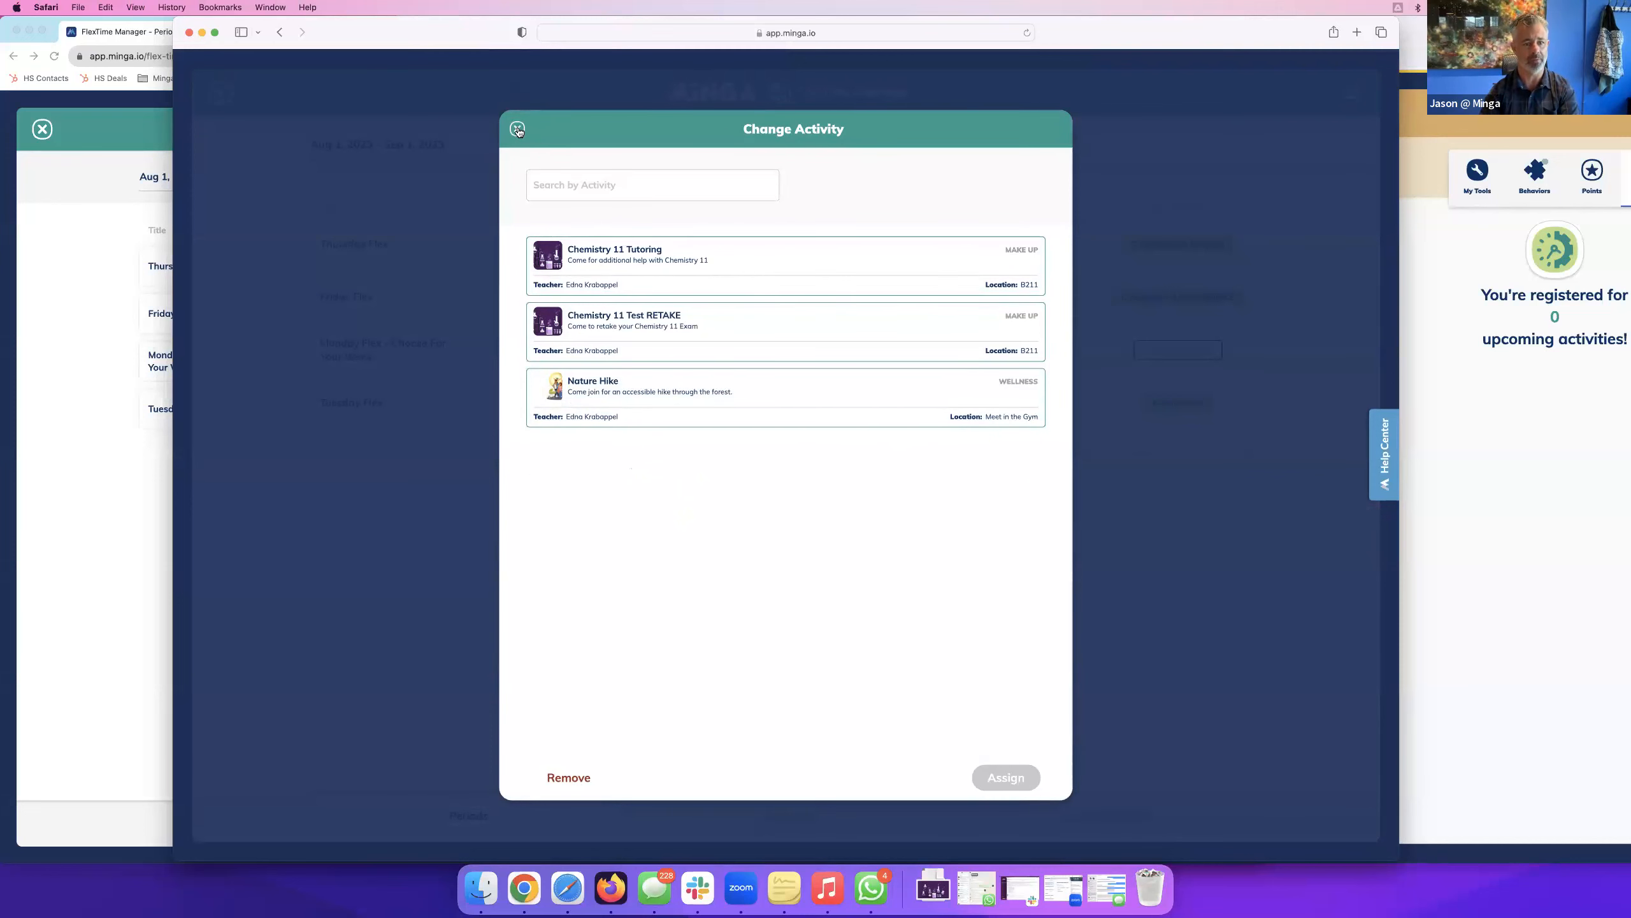
click(517, 129)
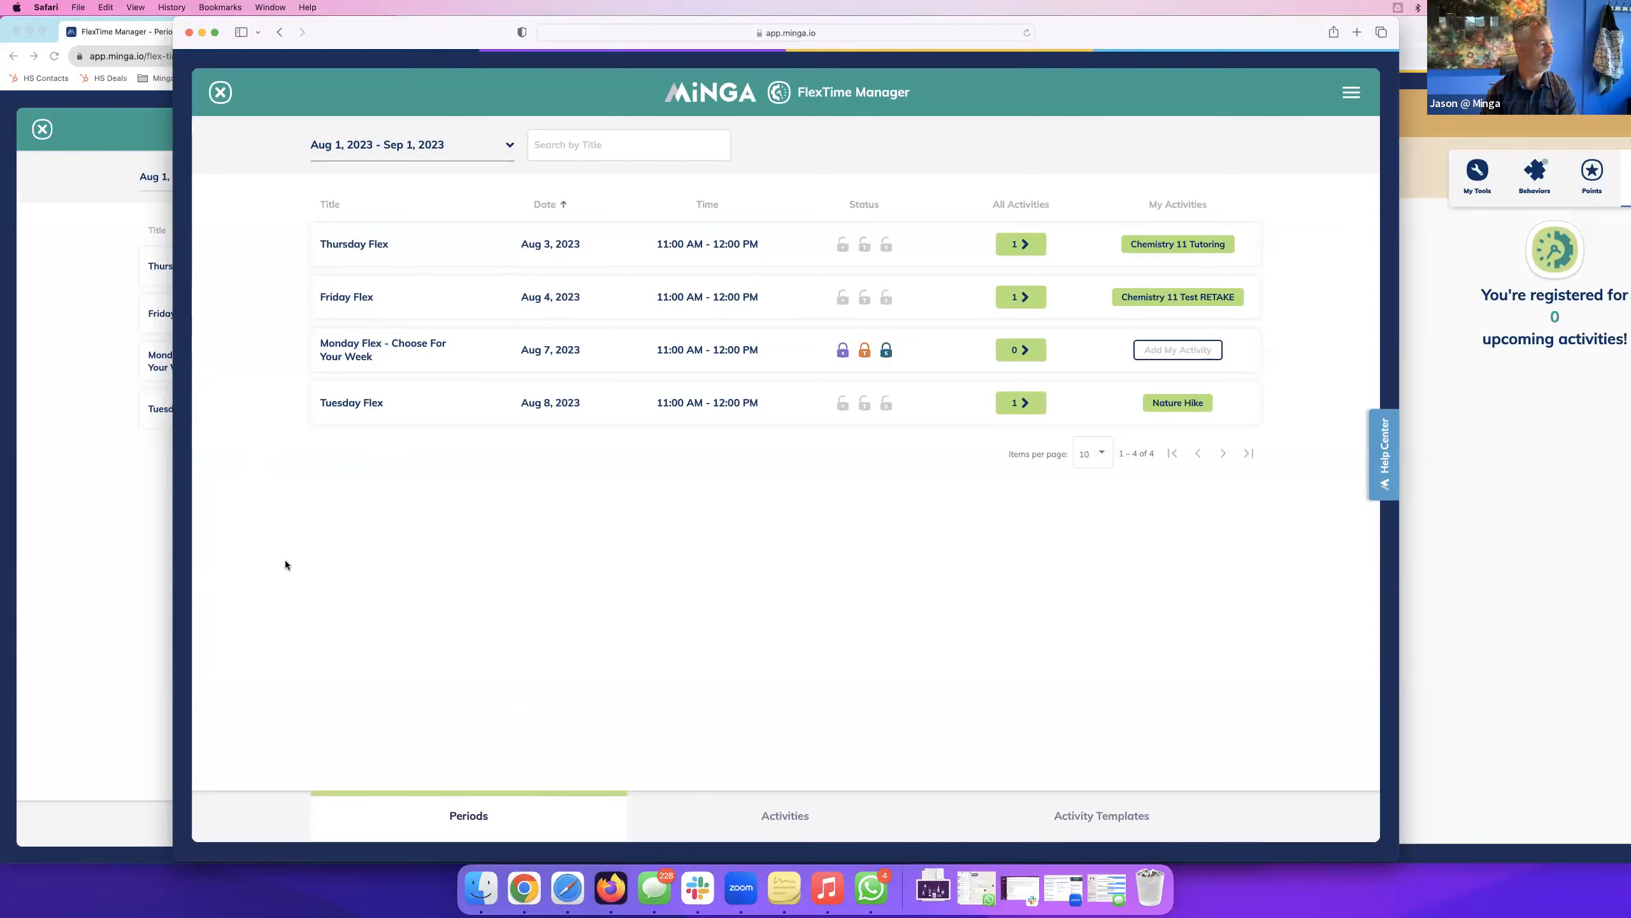
In the administrator's Chrome window, reopen FlexTime Manager and show the refreshed periods list.
click(127, 601)
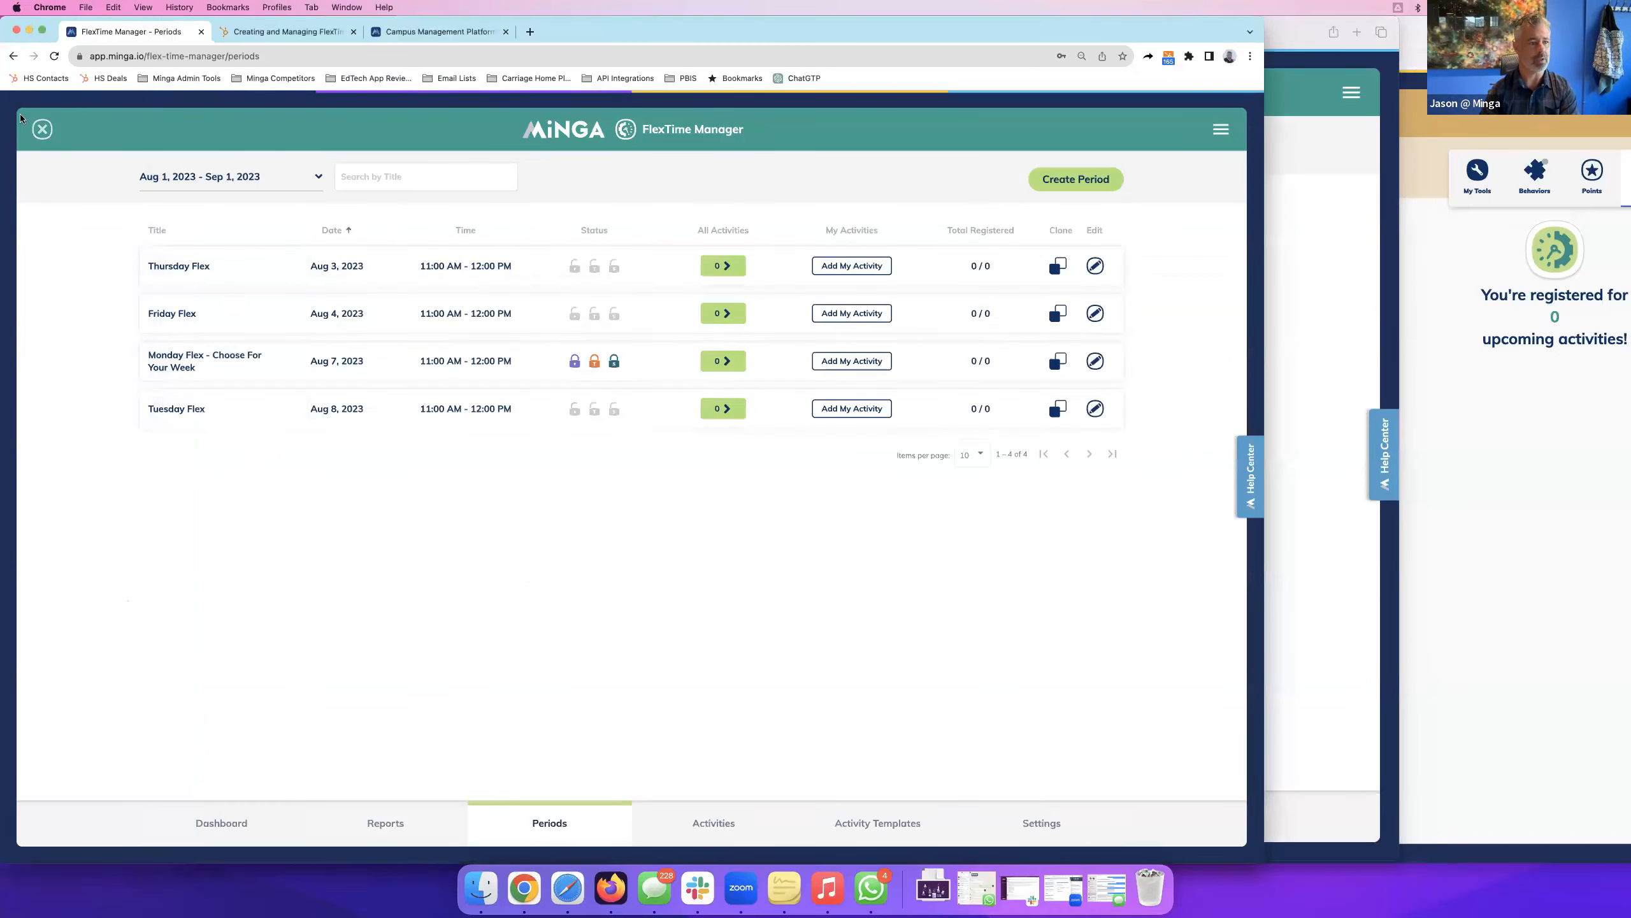
click(42, 130)
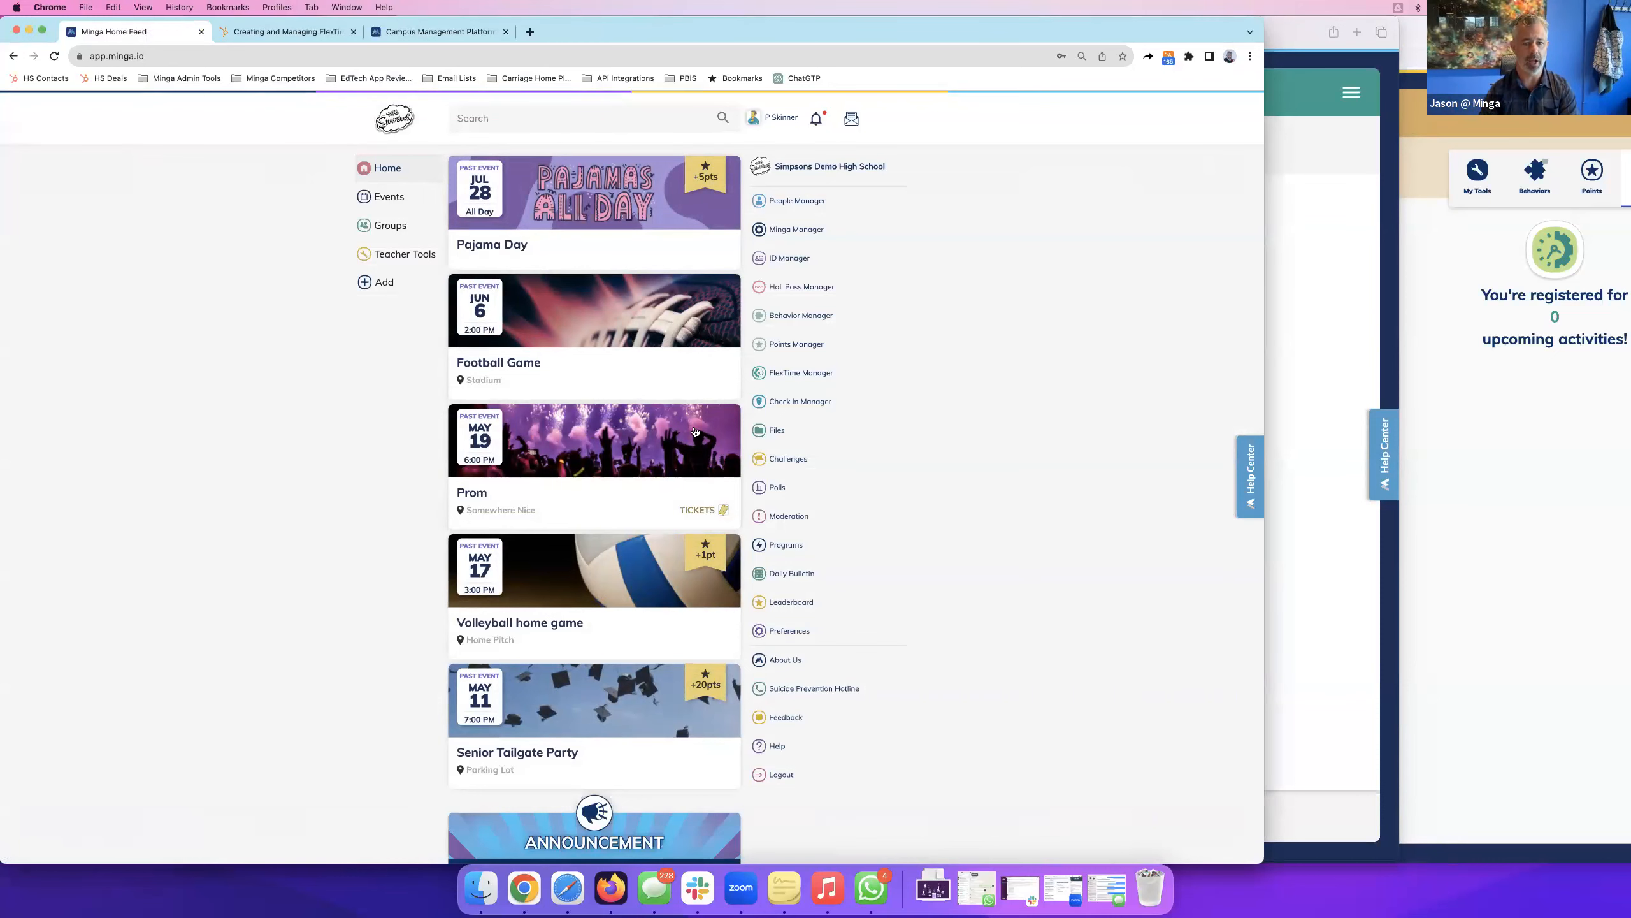
click(790, 373)
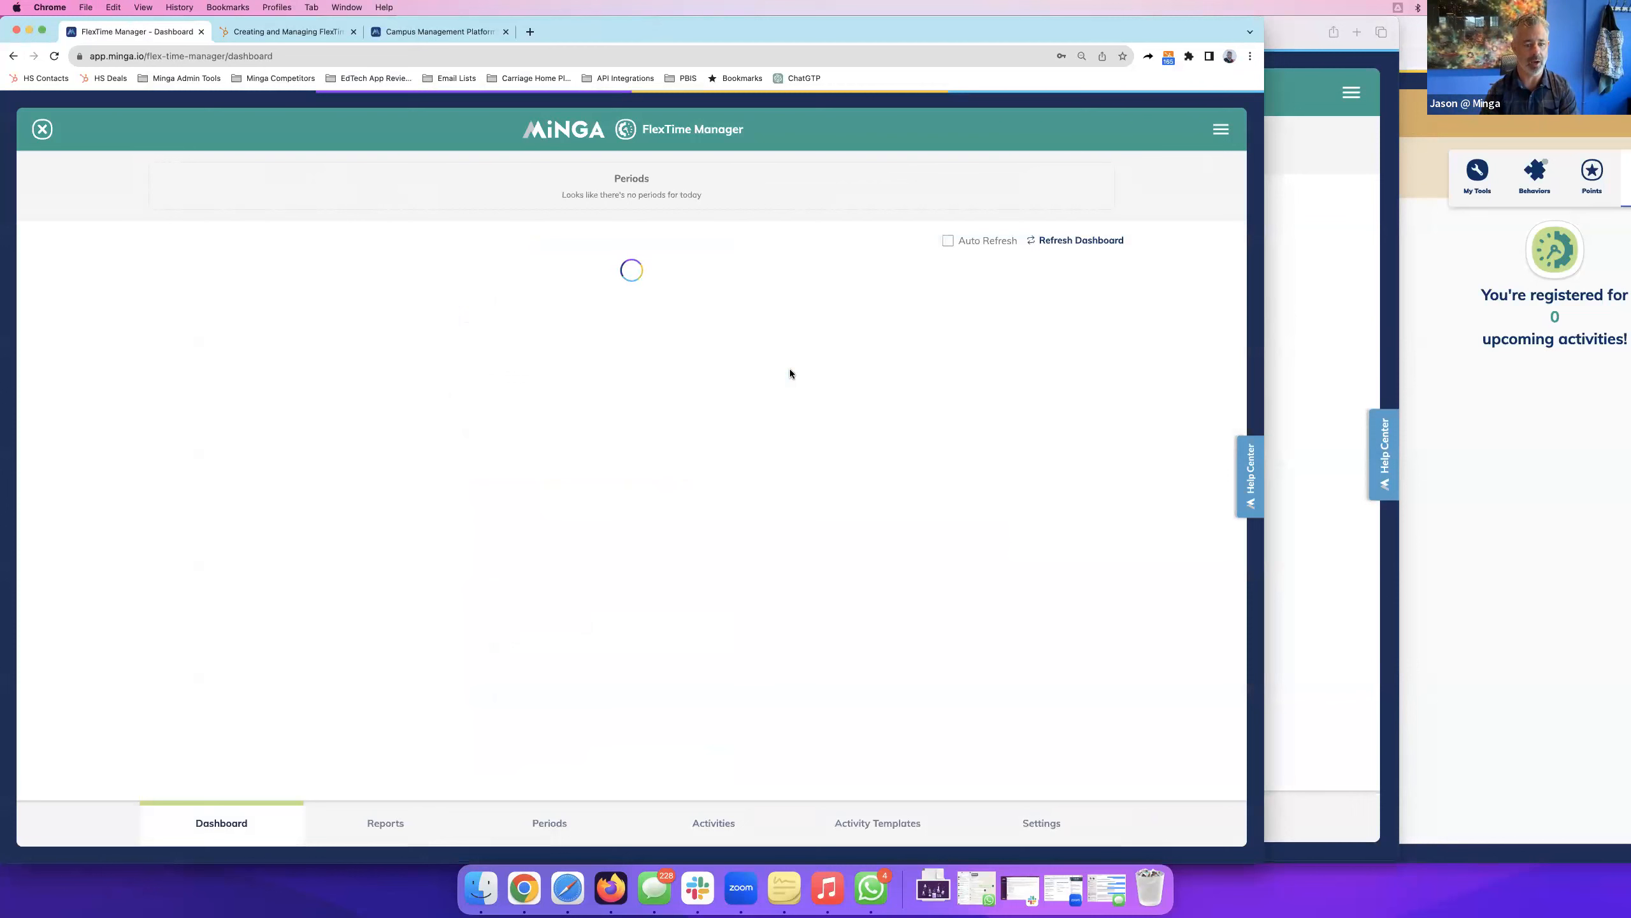
click(551, 828)
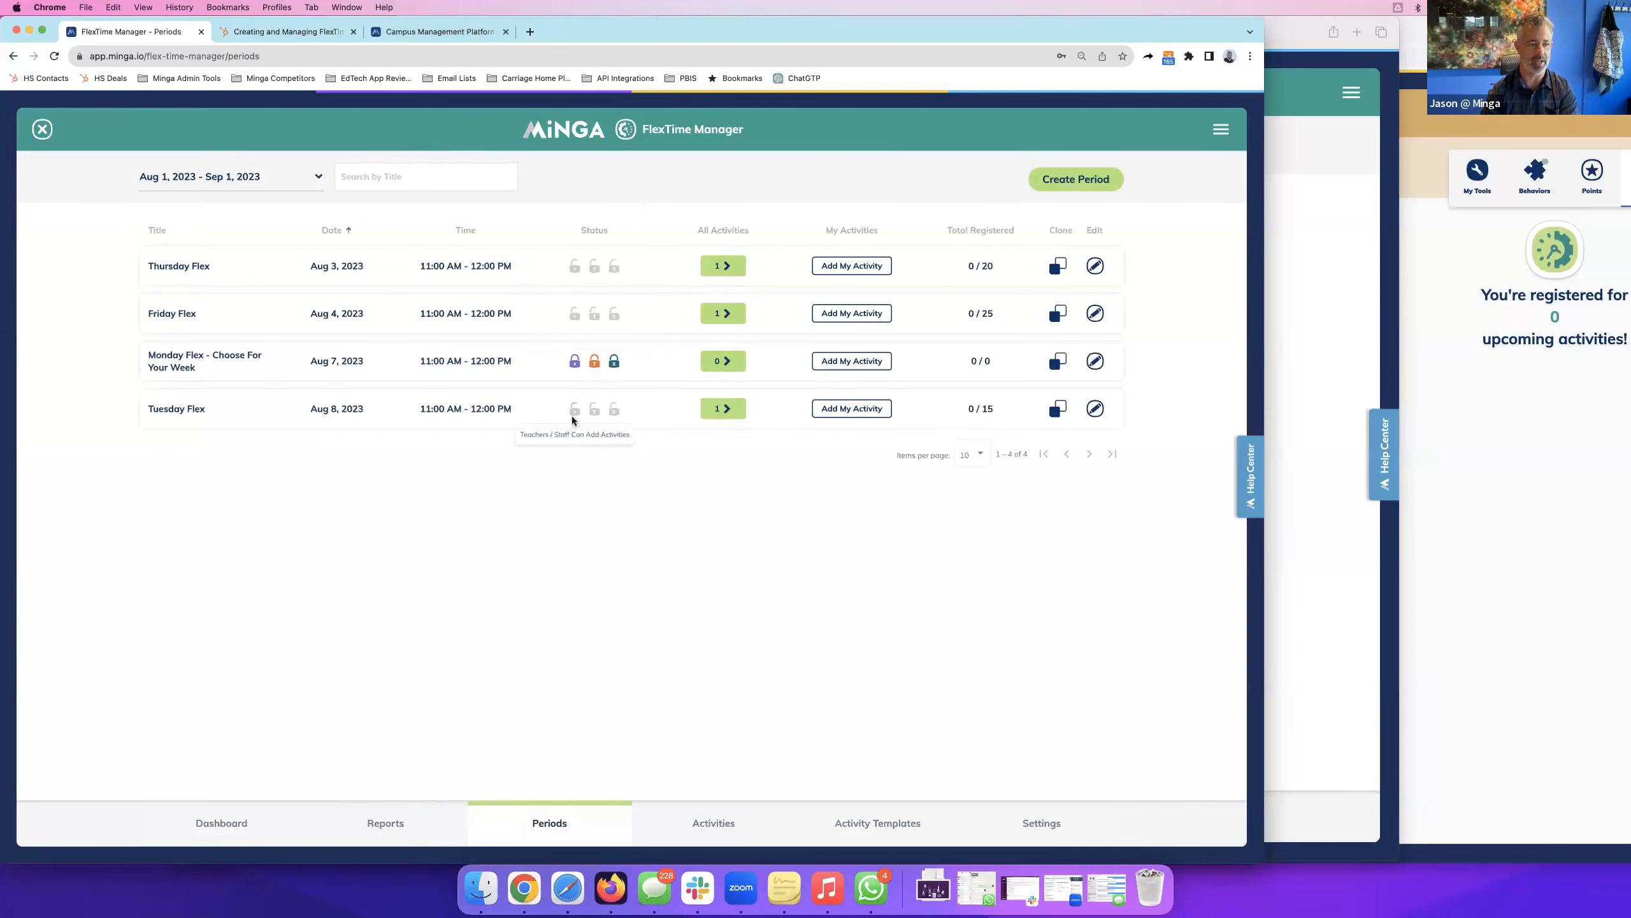
Create a period titled "Tuesday Flex" for Aug 1, 2023, from 7:30 AM to 8:30 AM, with student registration enabled.
click(1067, 181)
click(502, 397)
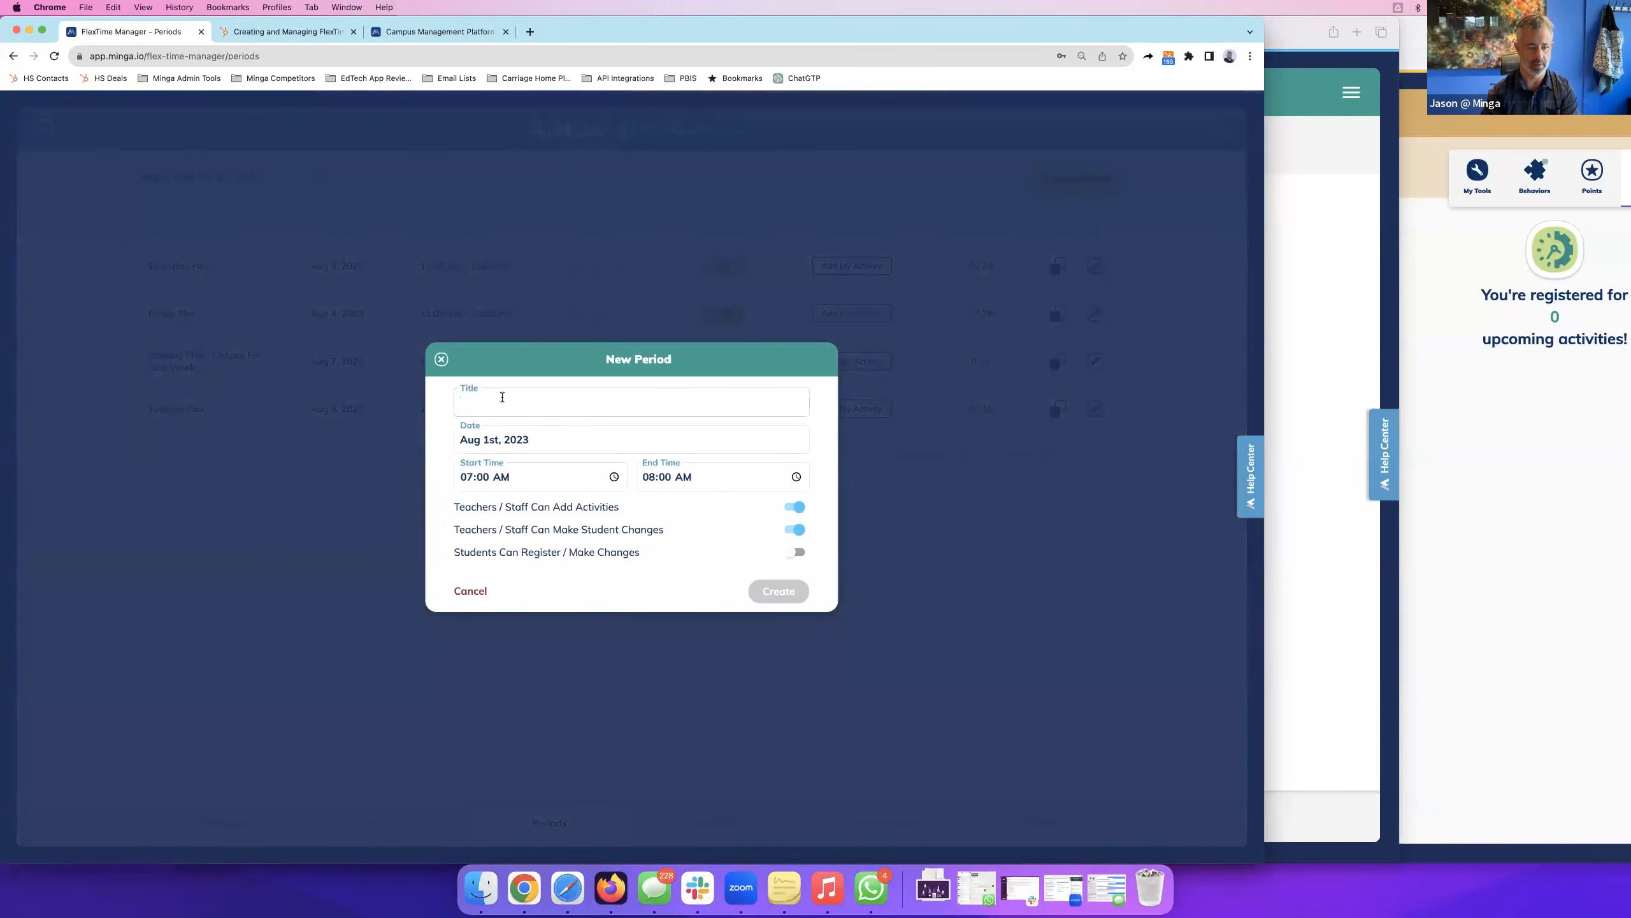
text(Tuesday Flex)
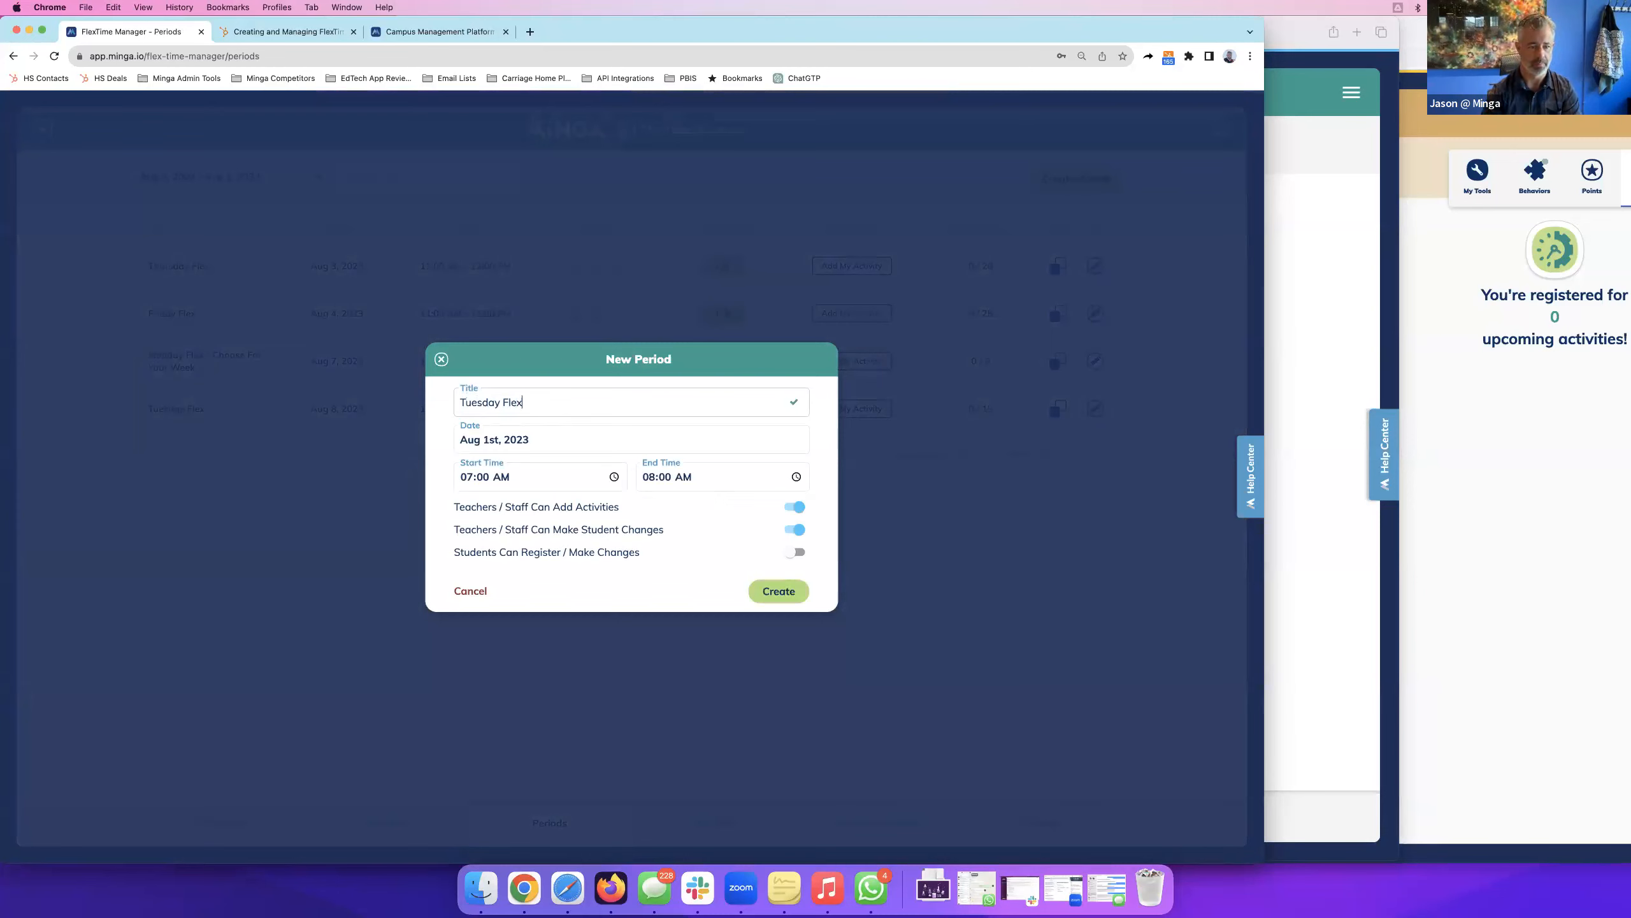
click(468, 478)
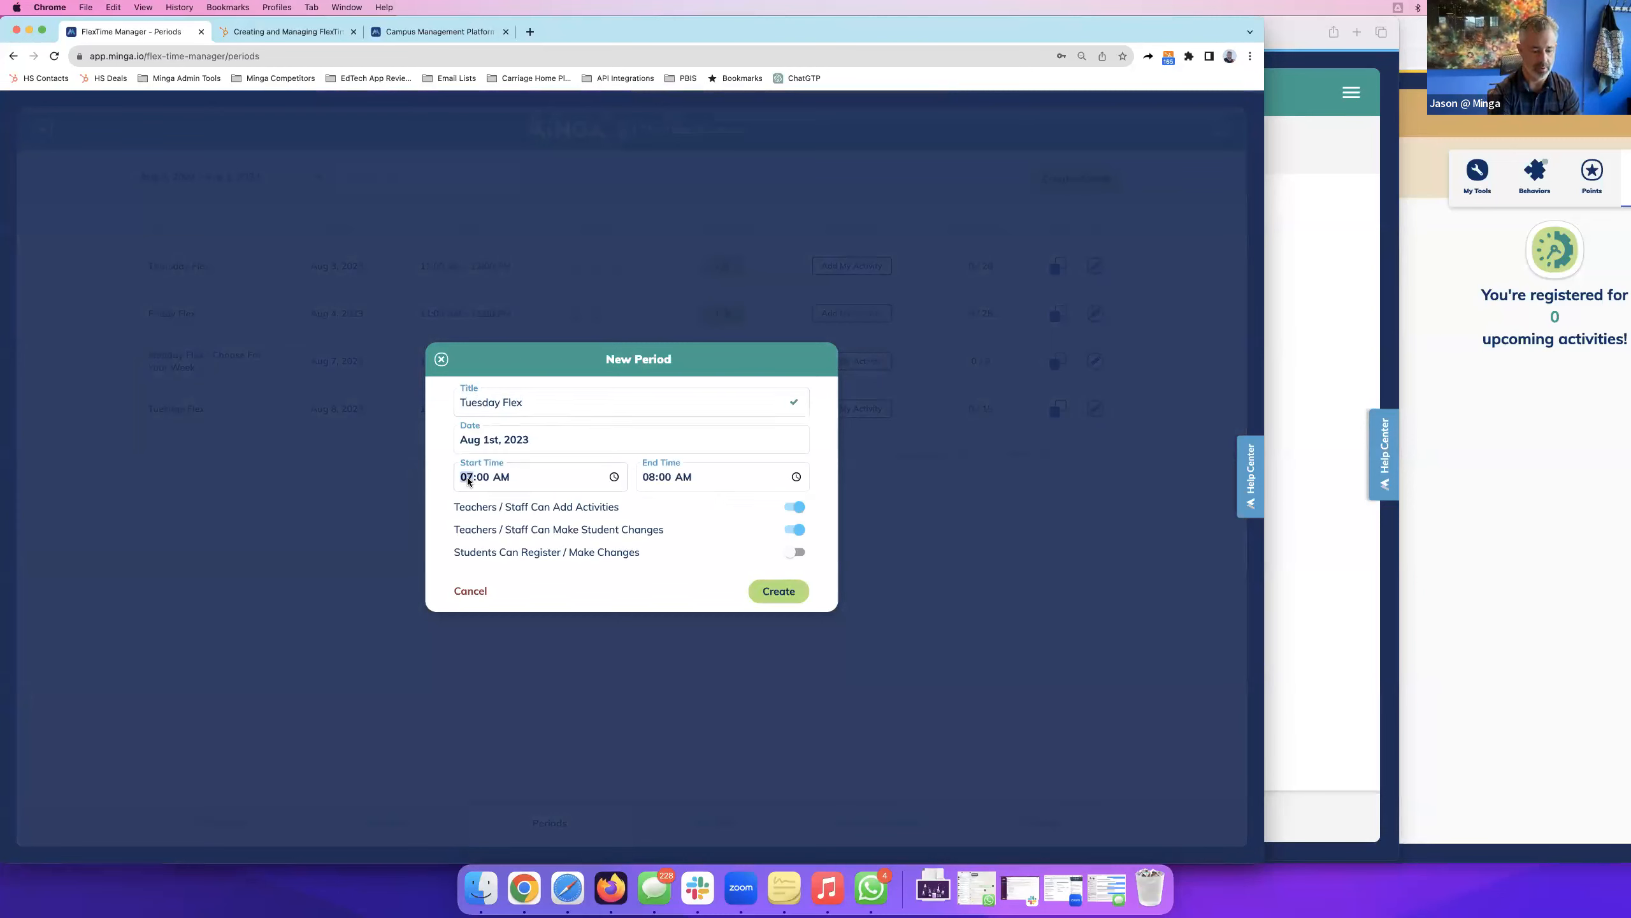
text(0730)
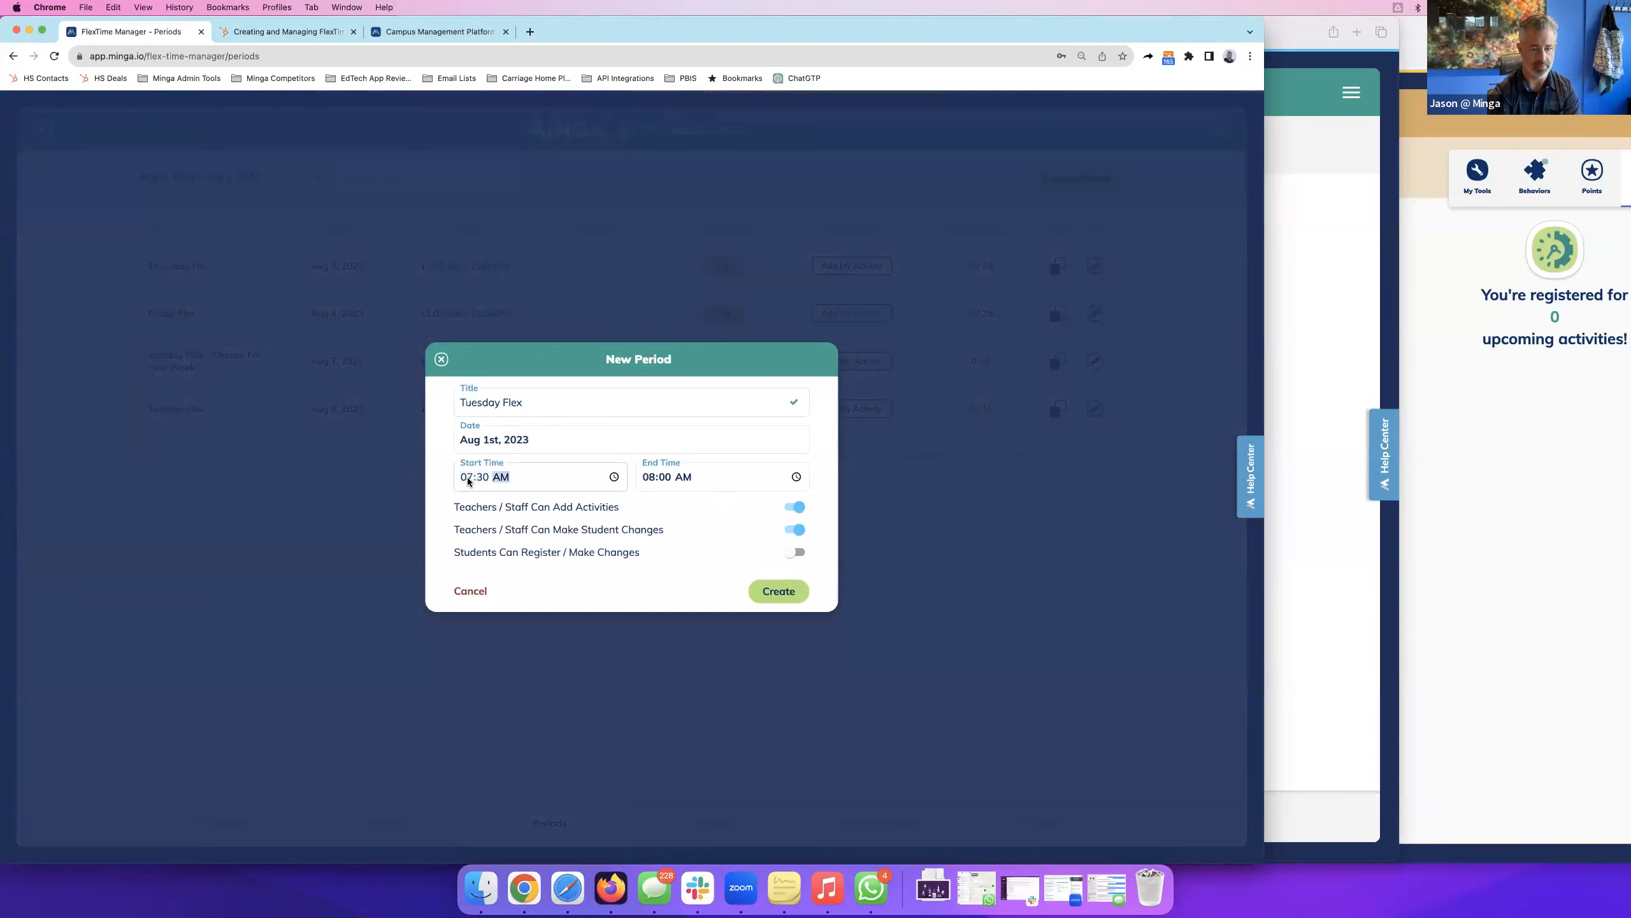
click(649, 476)
click(667, 478)
text(30)
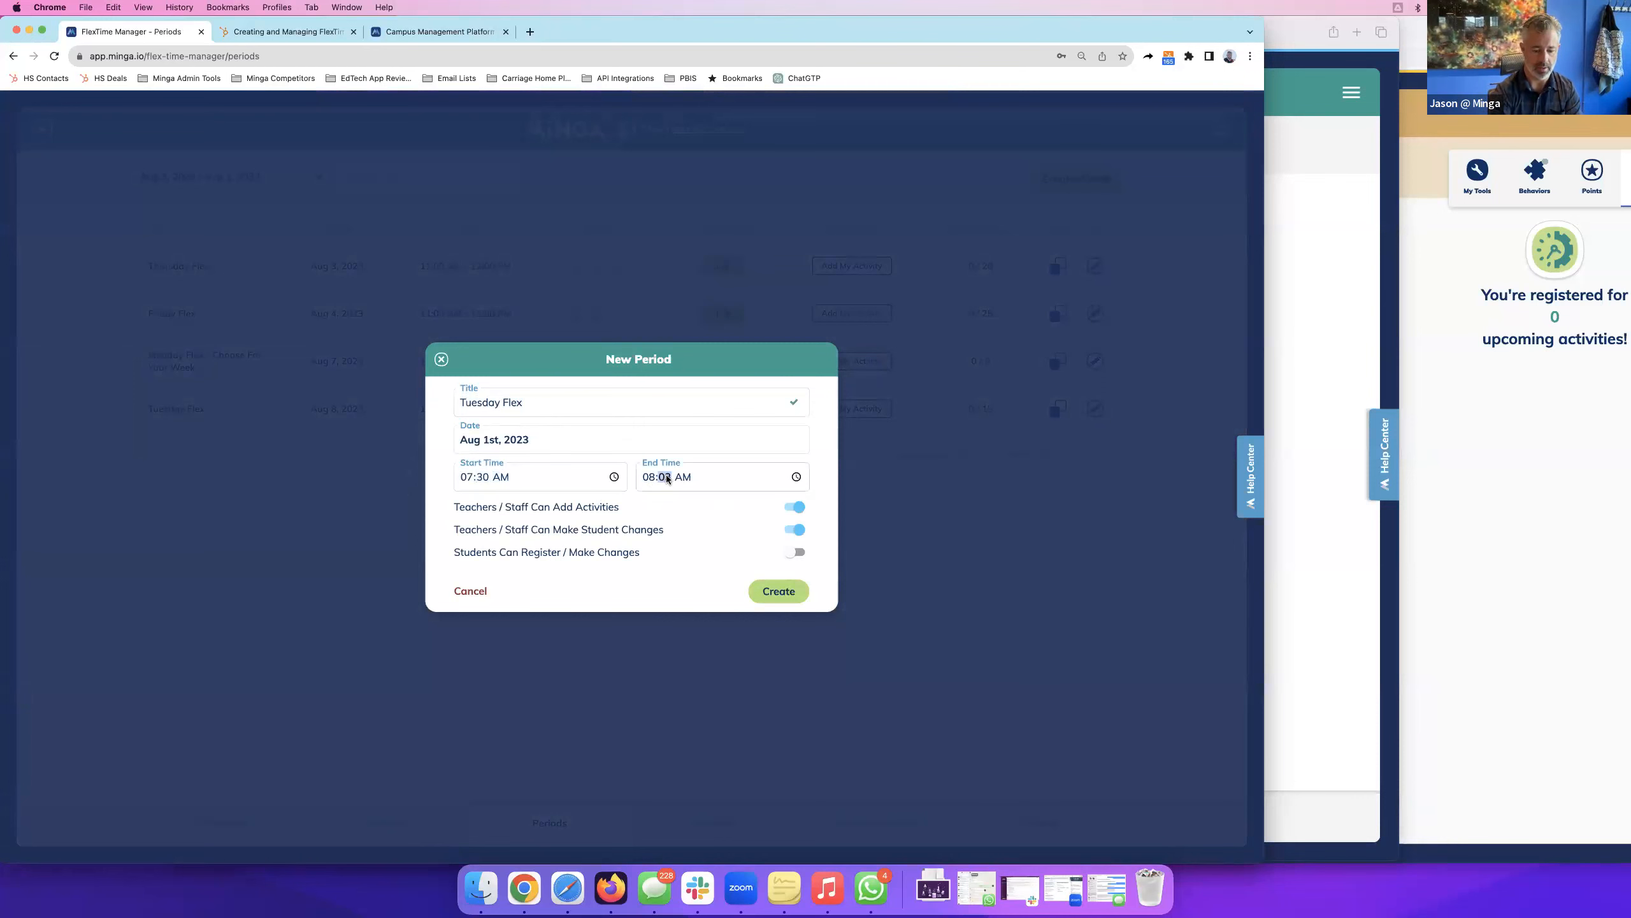
click(795, 552)
click(779, 592)
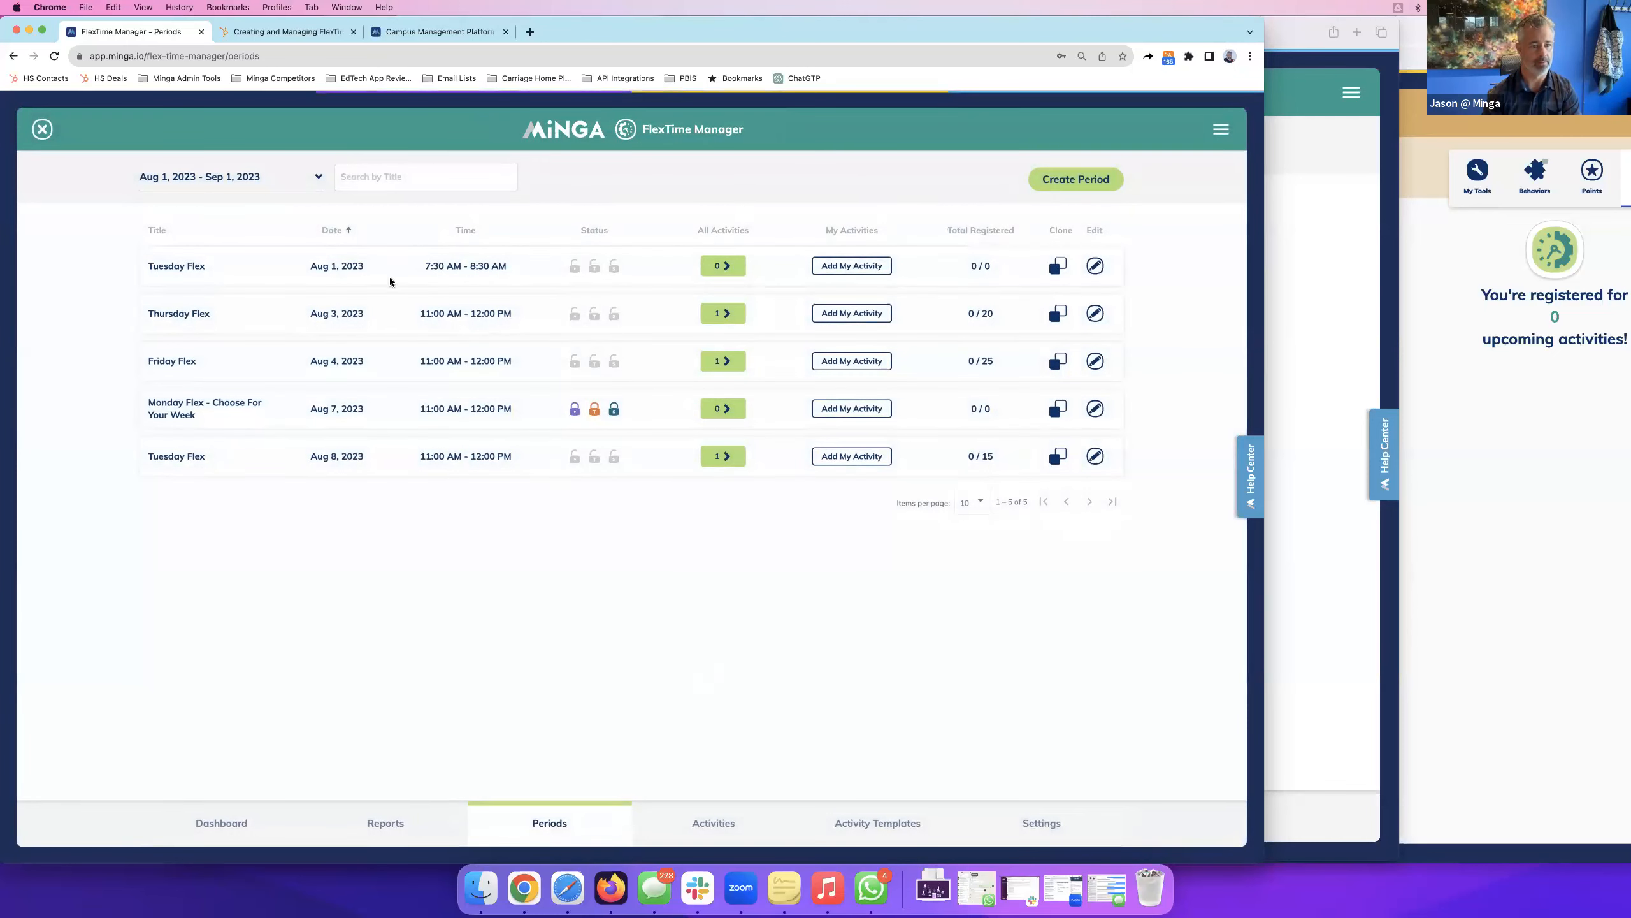
In the teacher's Safari window, refresh the periods list and assign Chemistry 11 Tutoring to the Aug 1 Tuesday Flex.
click(1376, 333)
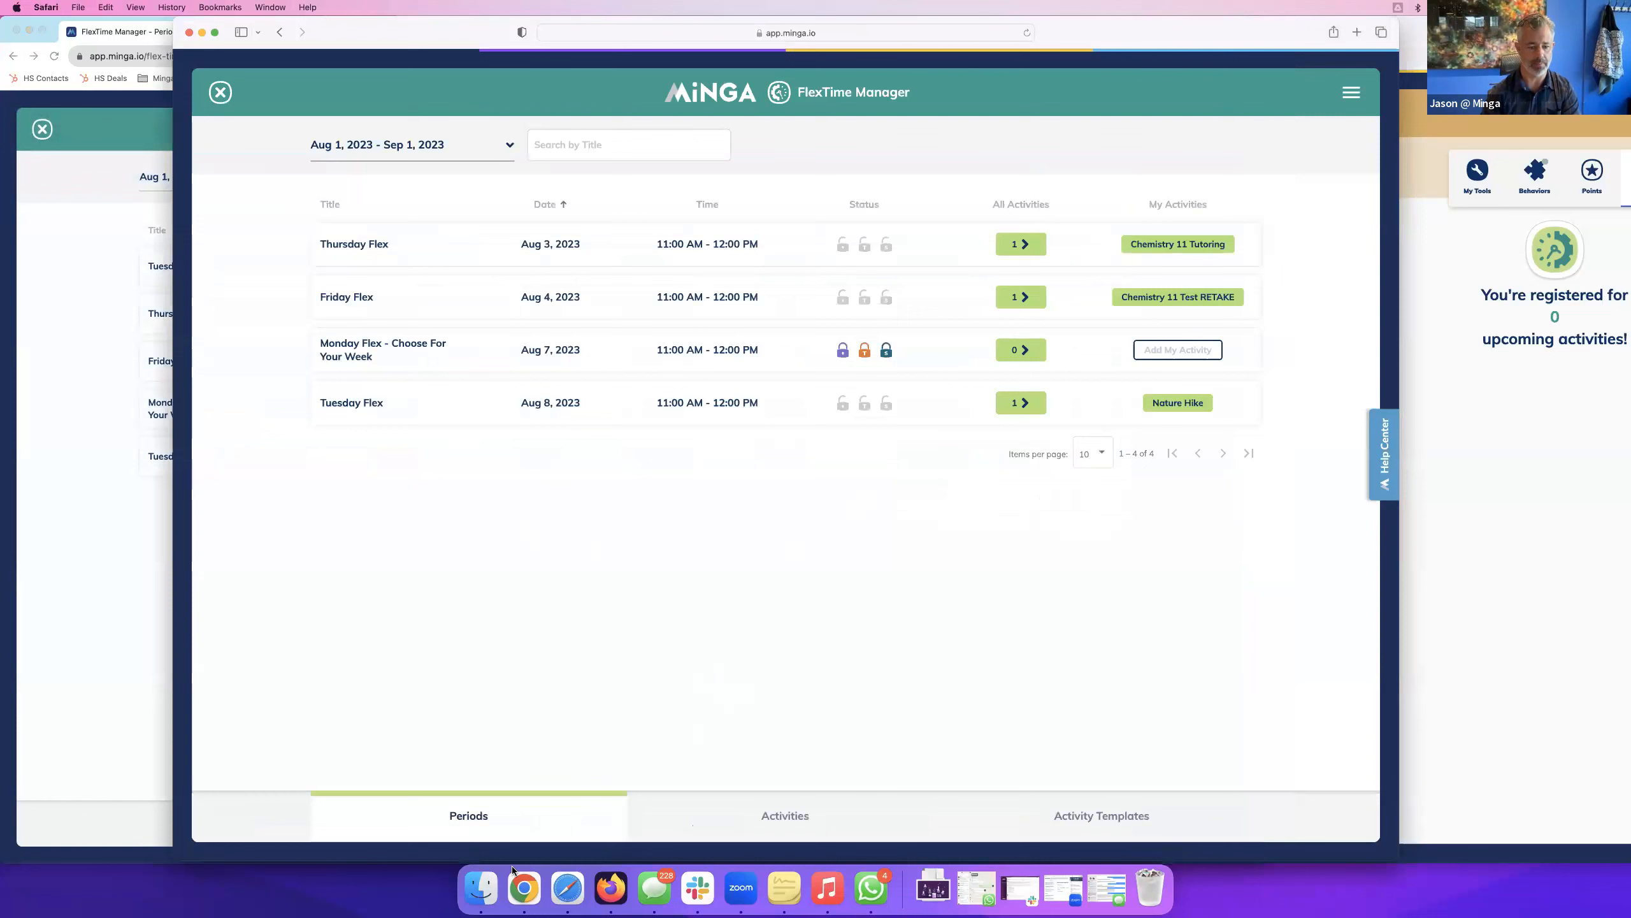
click(783, 822)
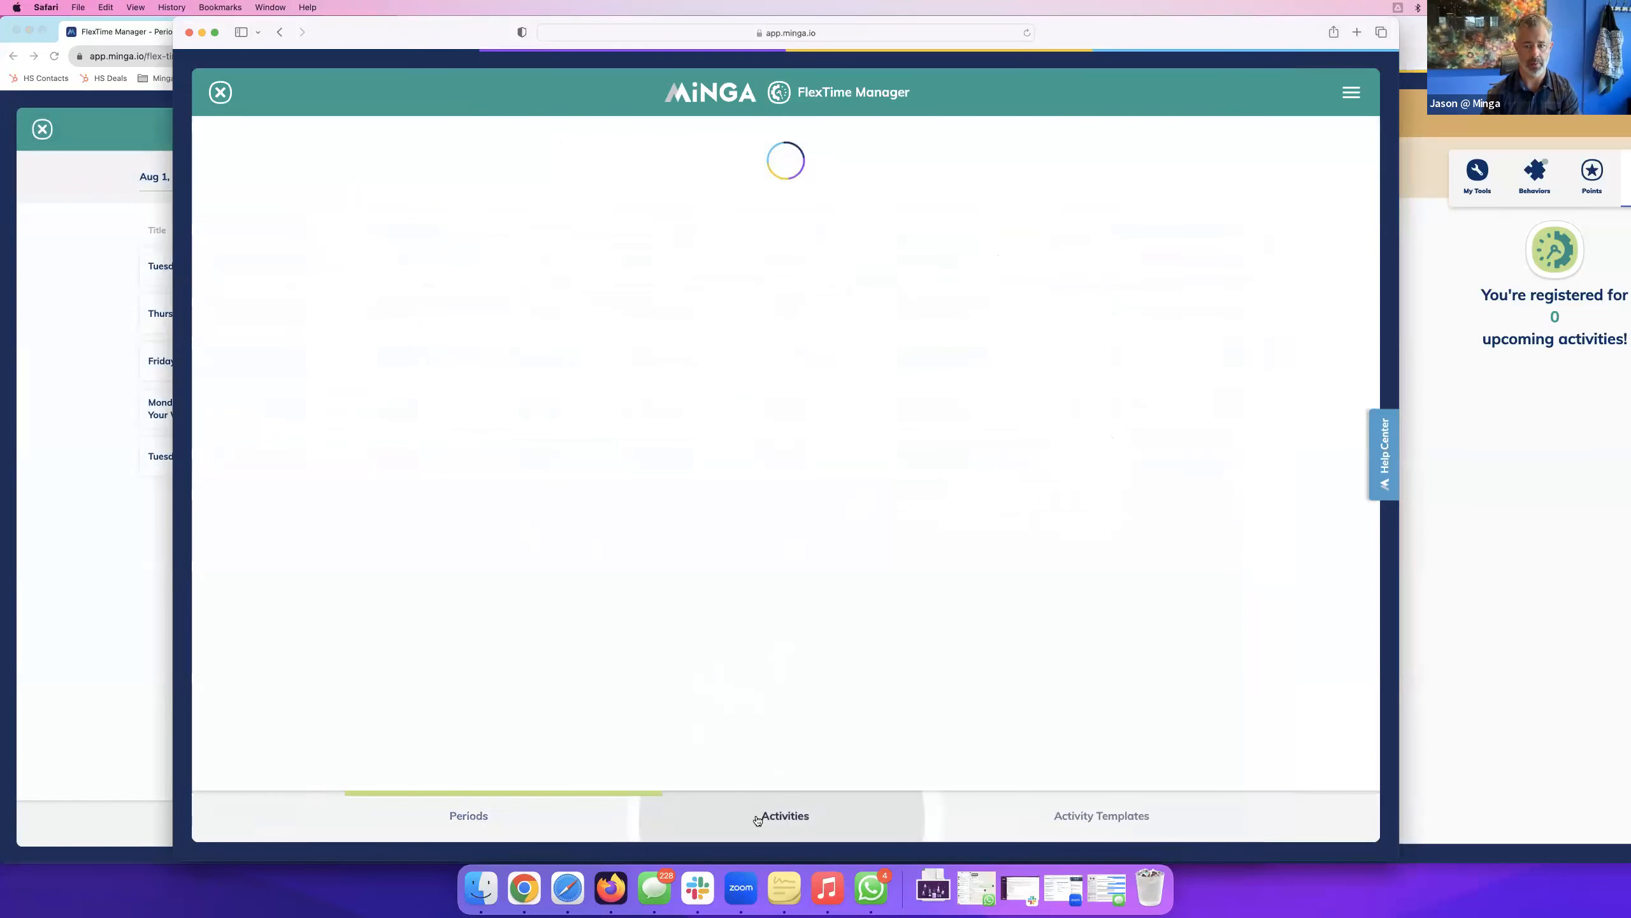
click(462, 819)
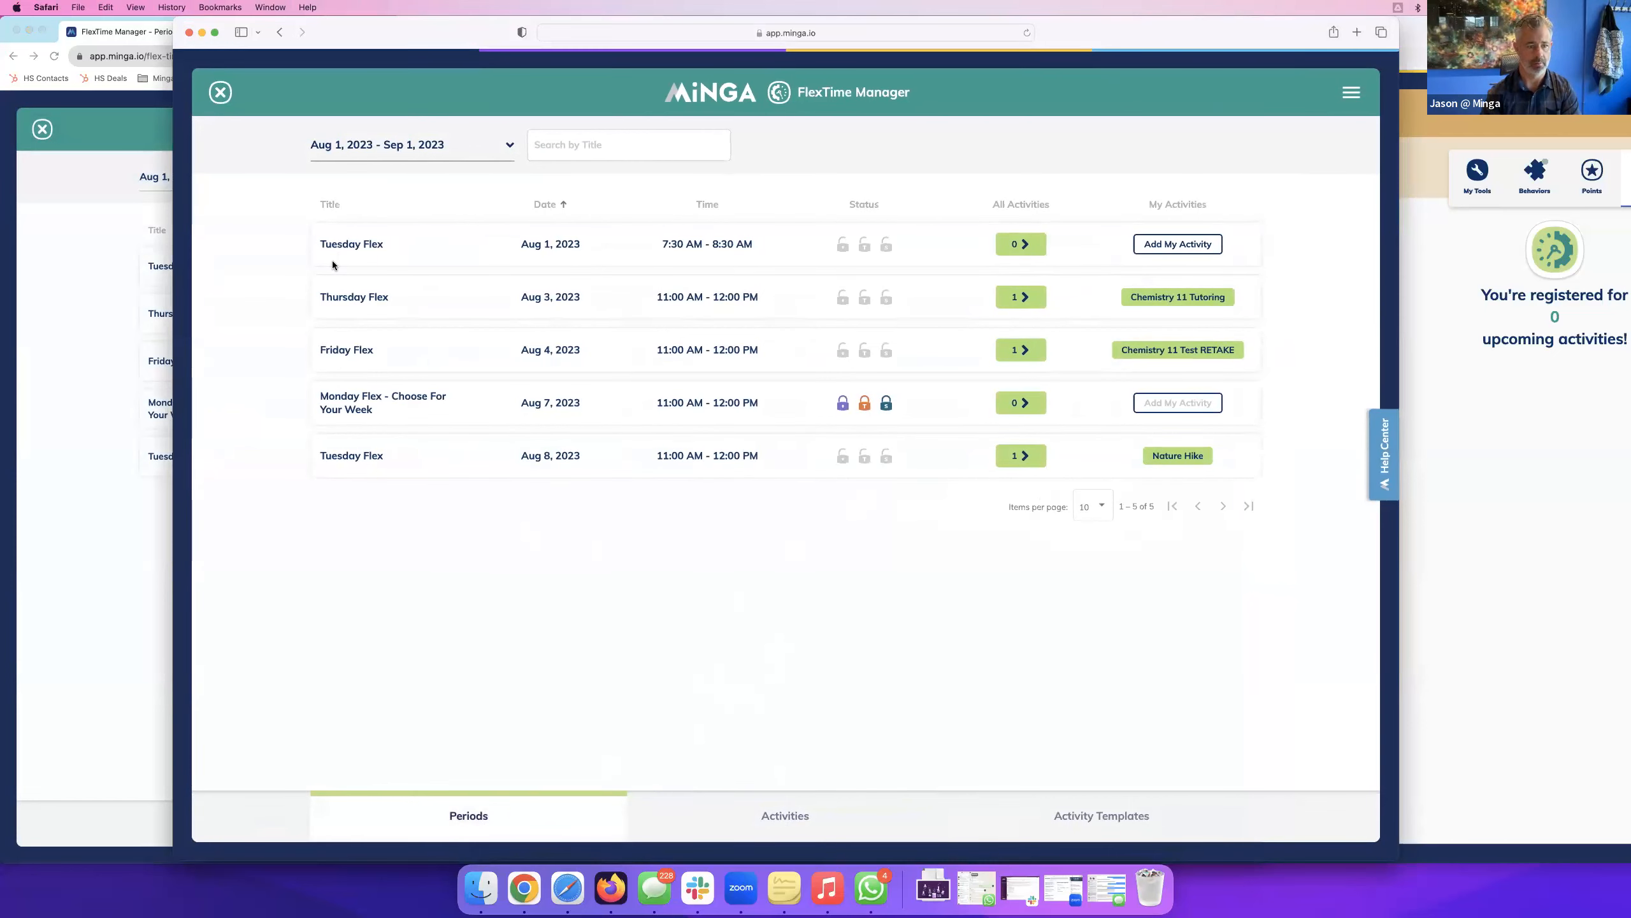
click(1177, 244)
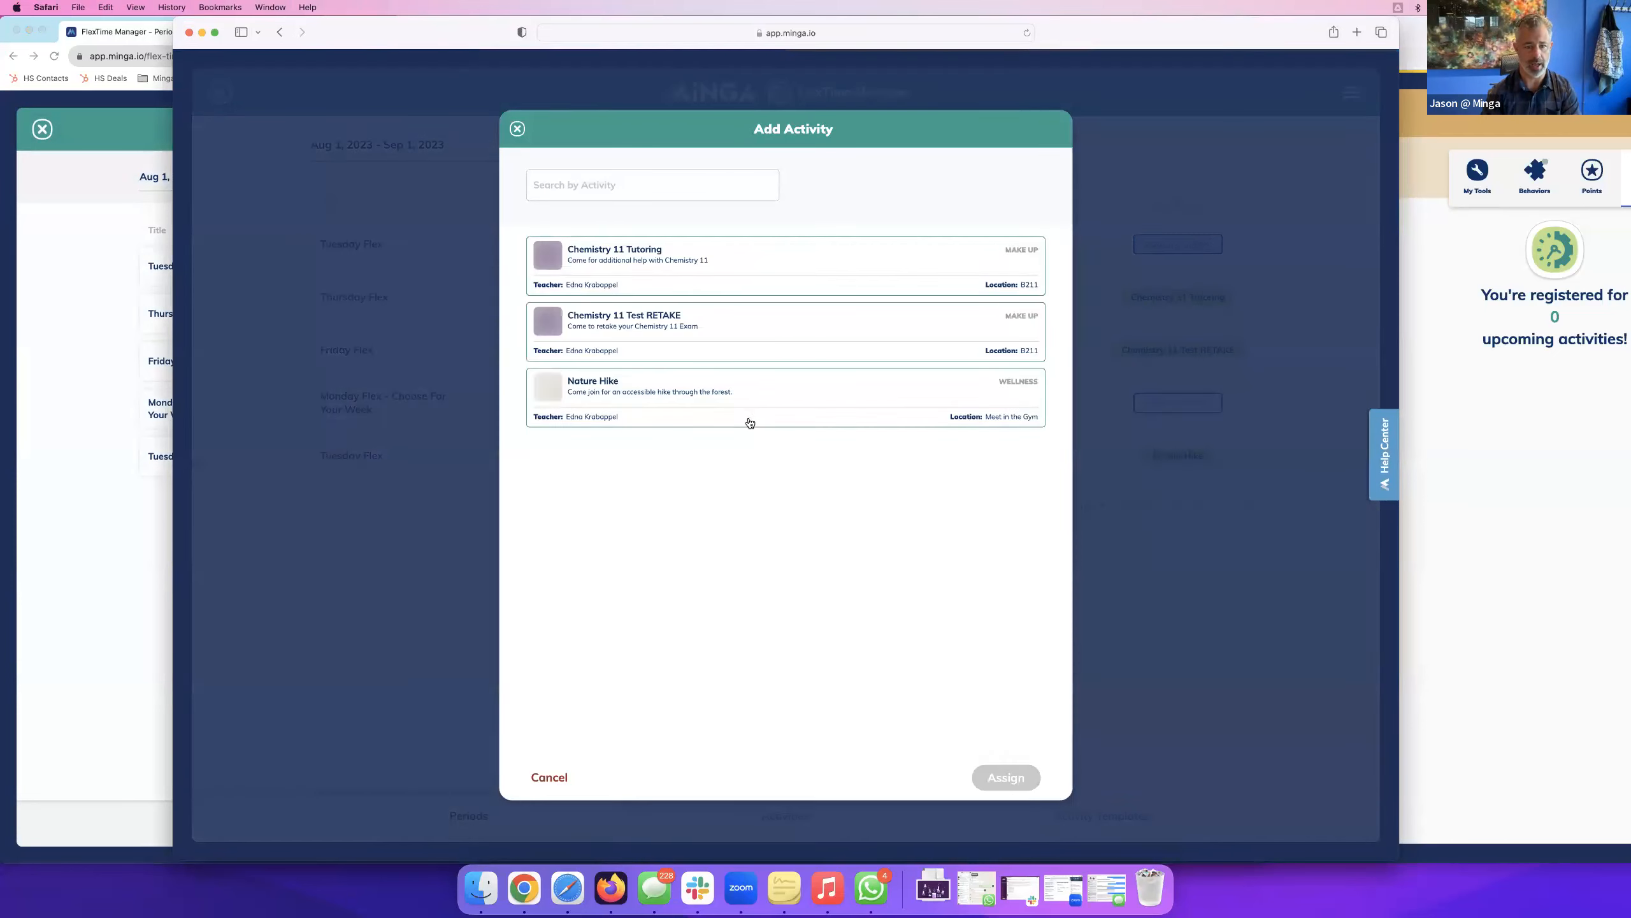
click(623, 269)
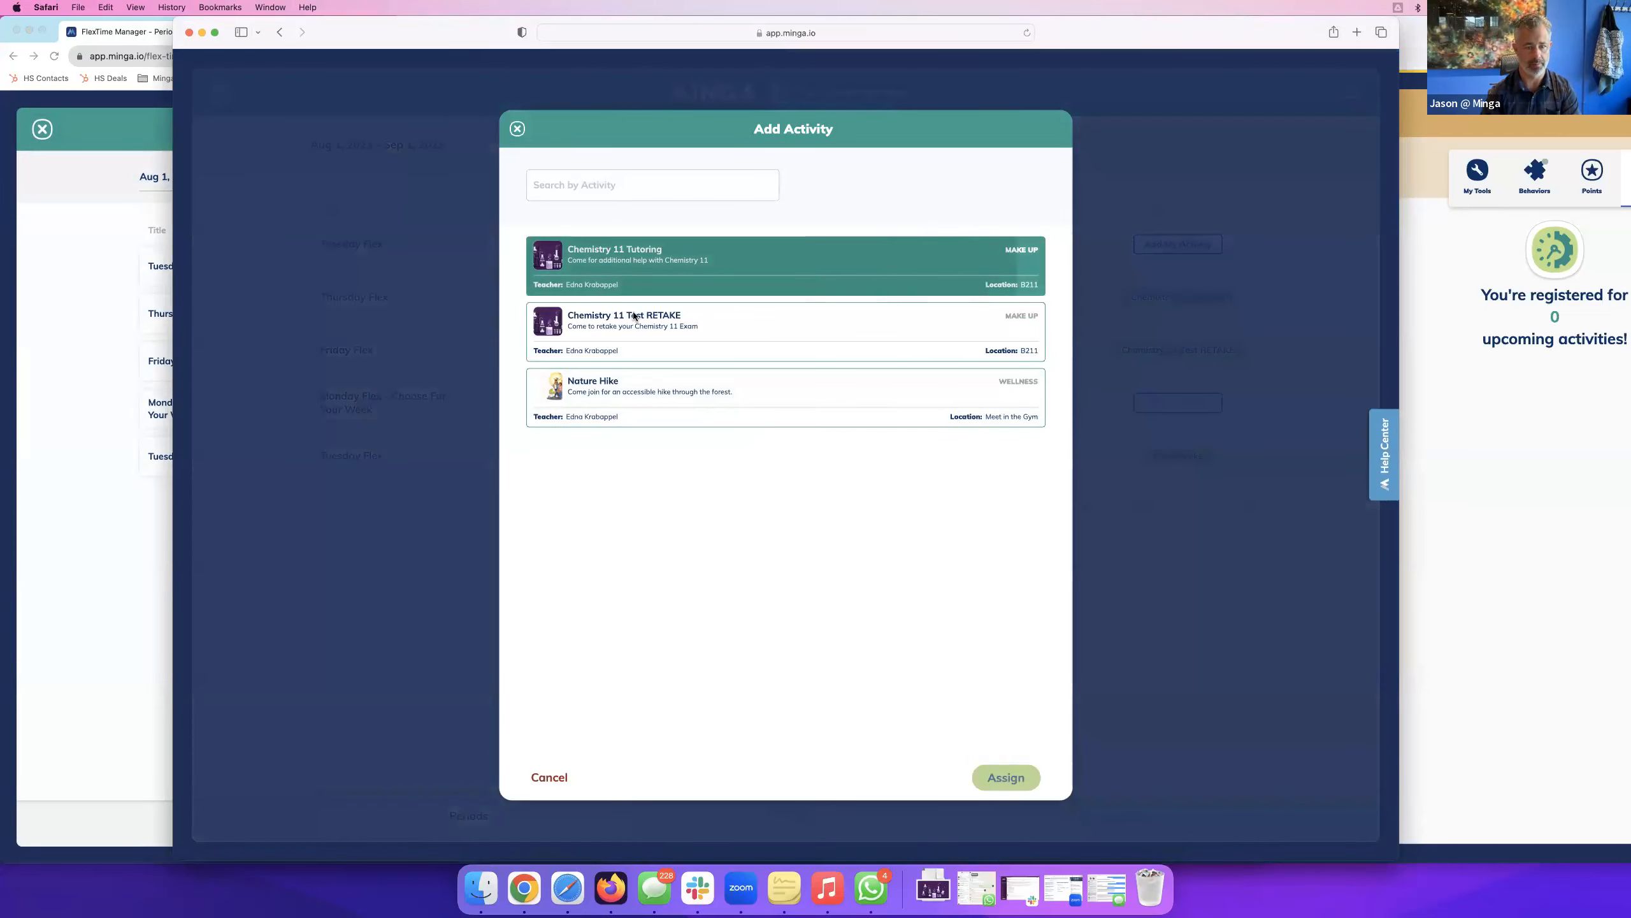
click(1005, 778)
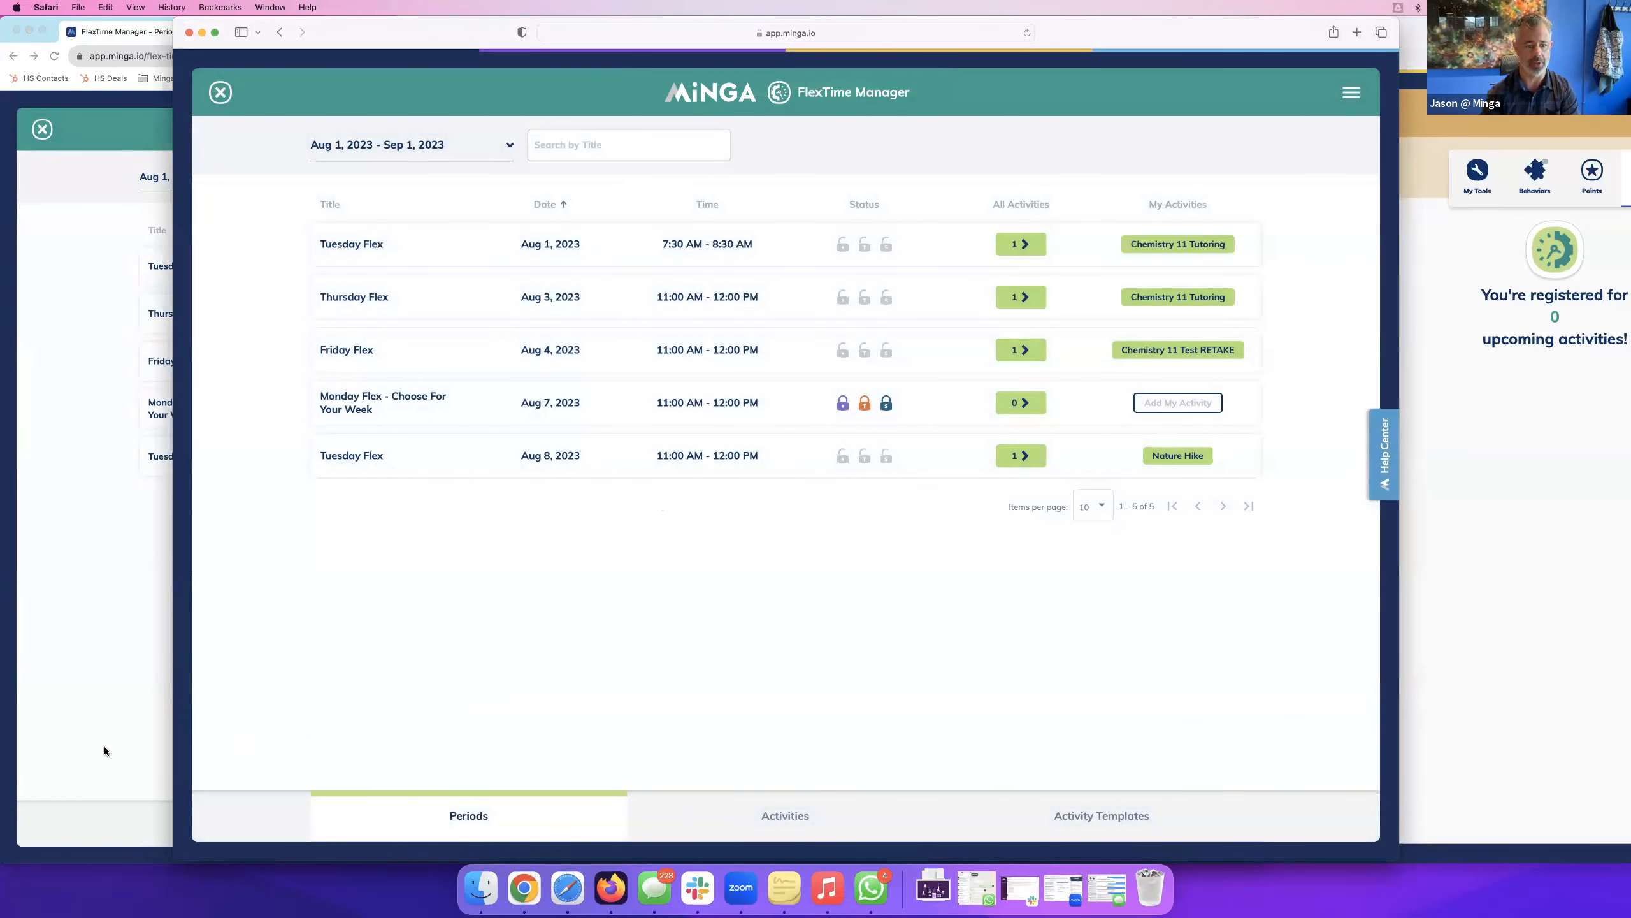
View the FlexTime dashboard in the administrator's Chrome window, and shift the teacher's Safari window to uncover more of the student's Firefox window.
click(117, 707)
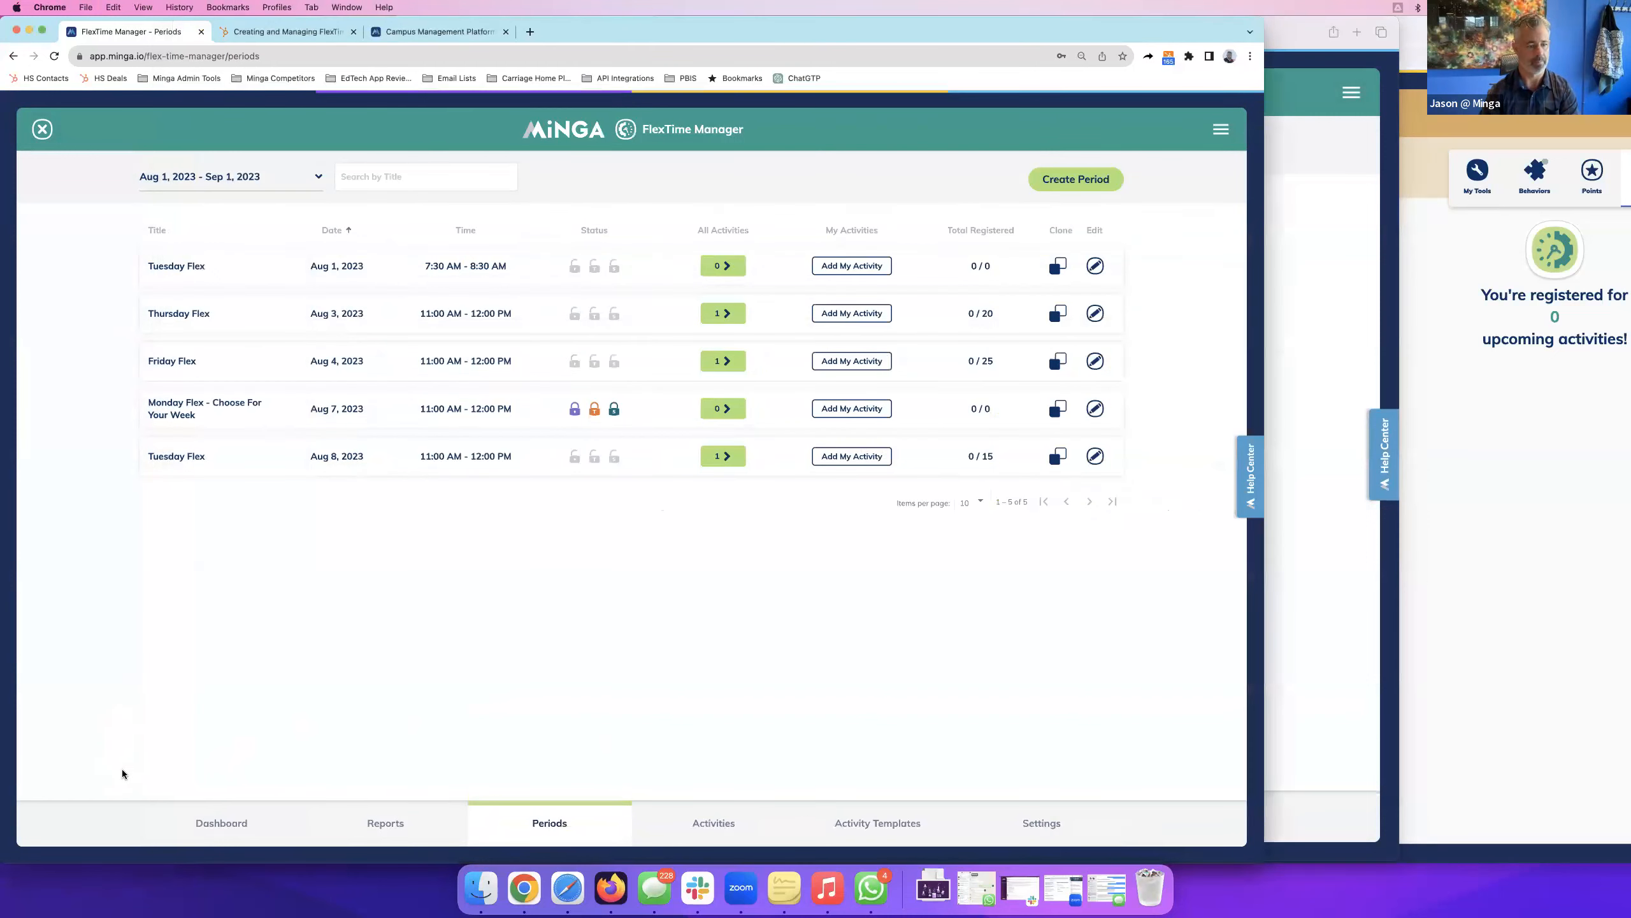
click(198, 822)
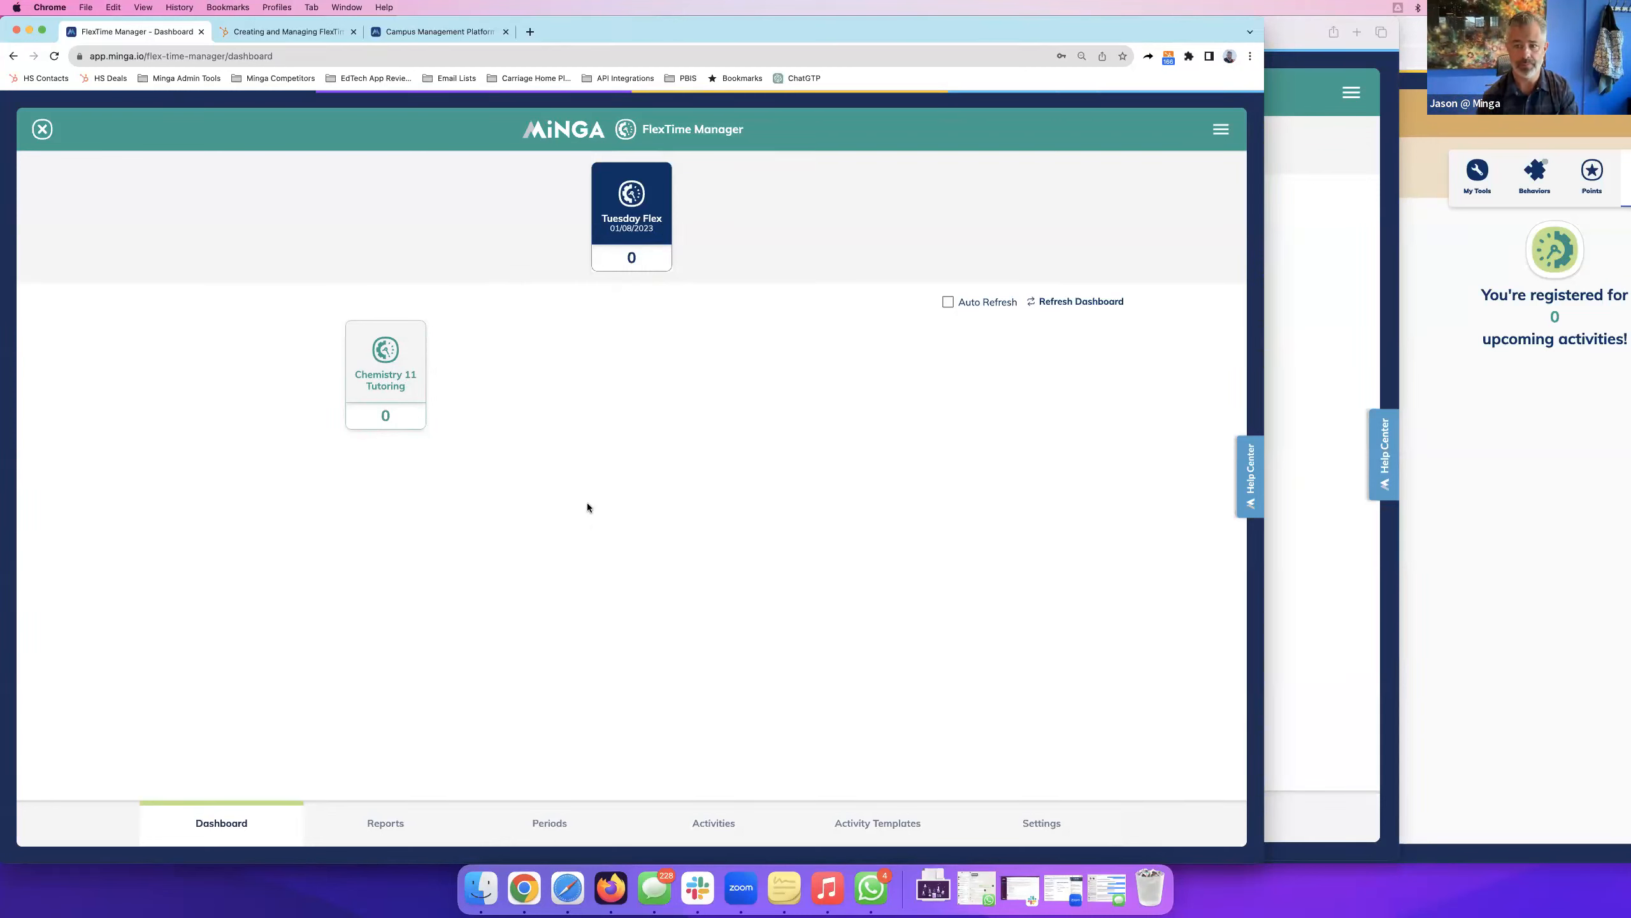
click(1300, 316)
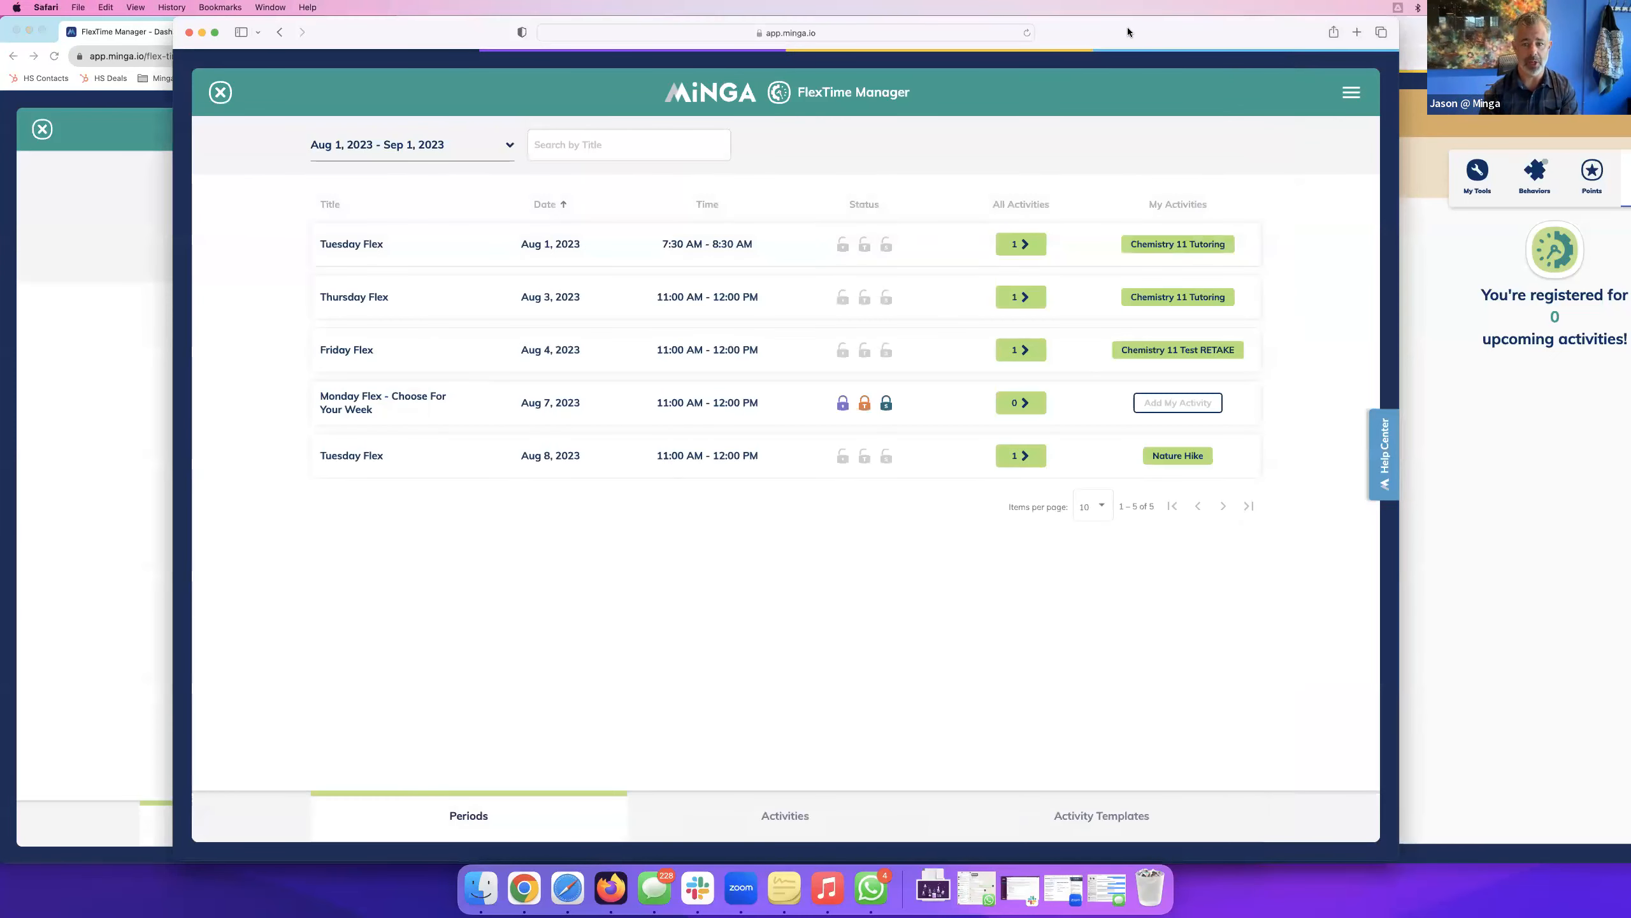
drag(1133, 39, 1072, 39)
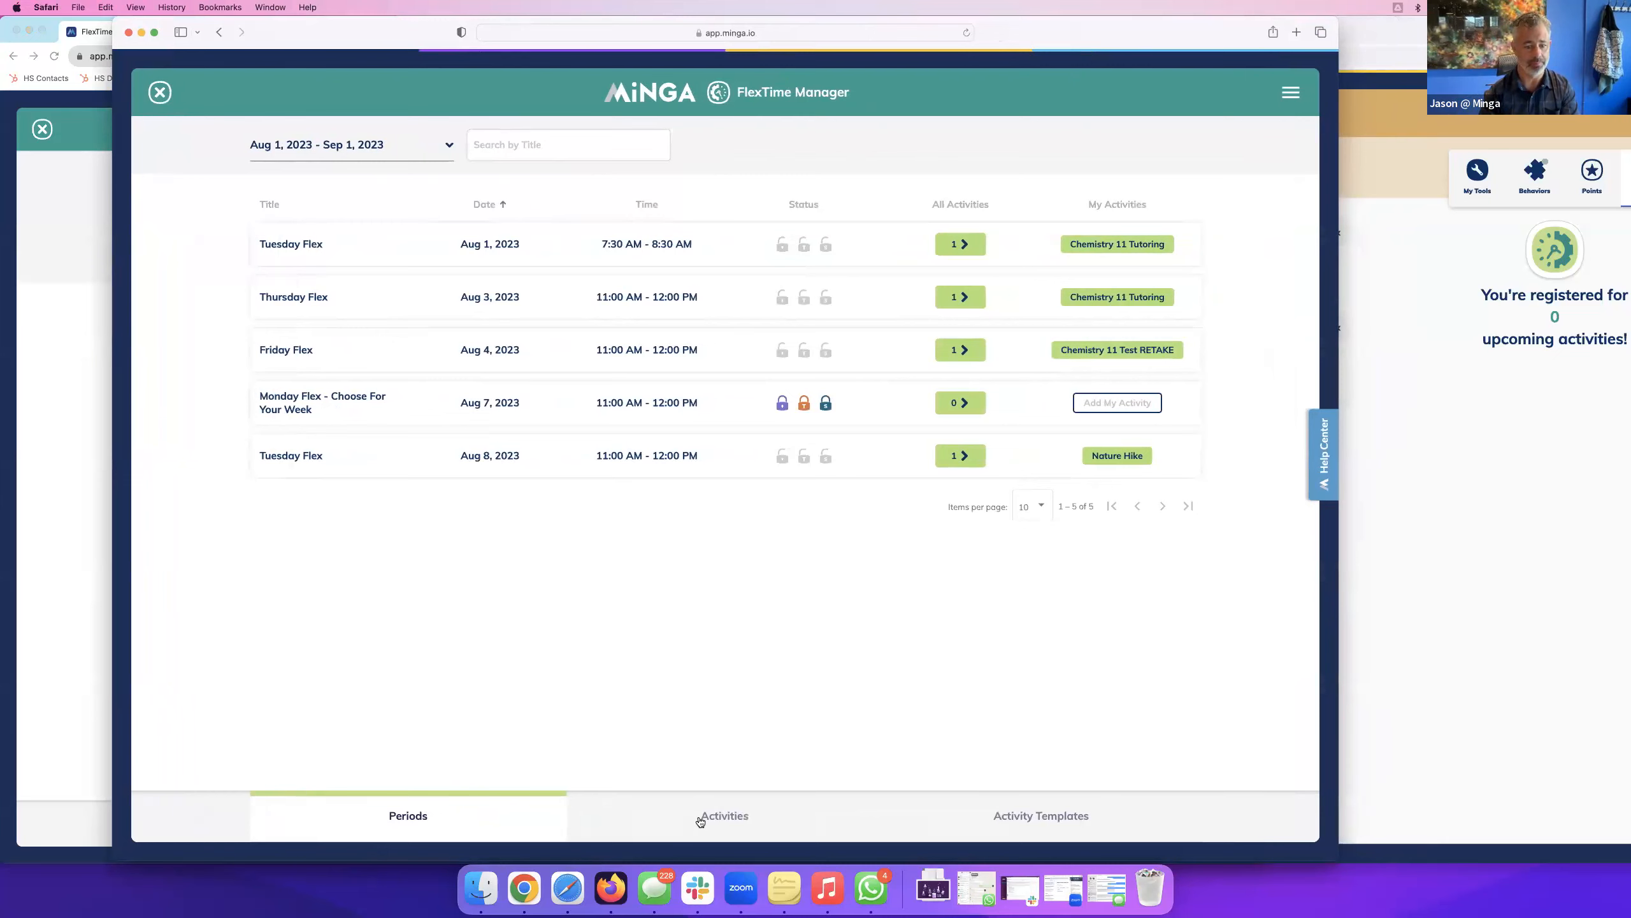
In the administrator's Chrome window, return to the periods list and assign Algebra Skills to the Aug 1 Tuesday Flex.
click(36, 314)
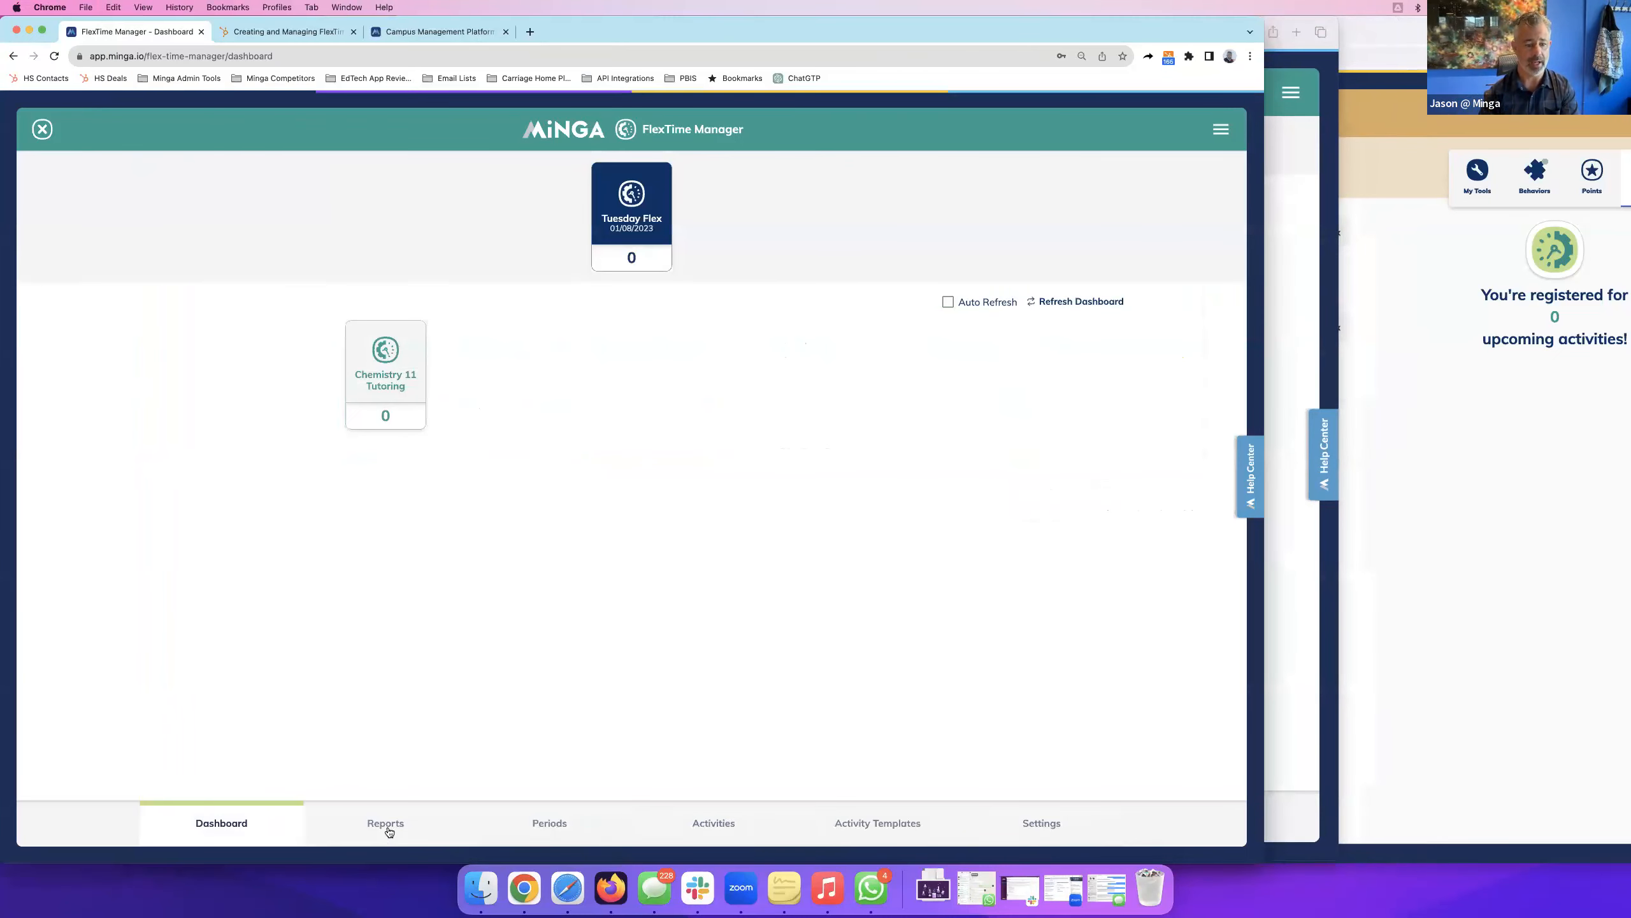
click(555, 828)
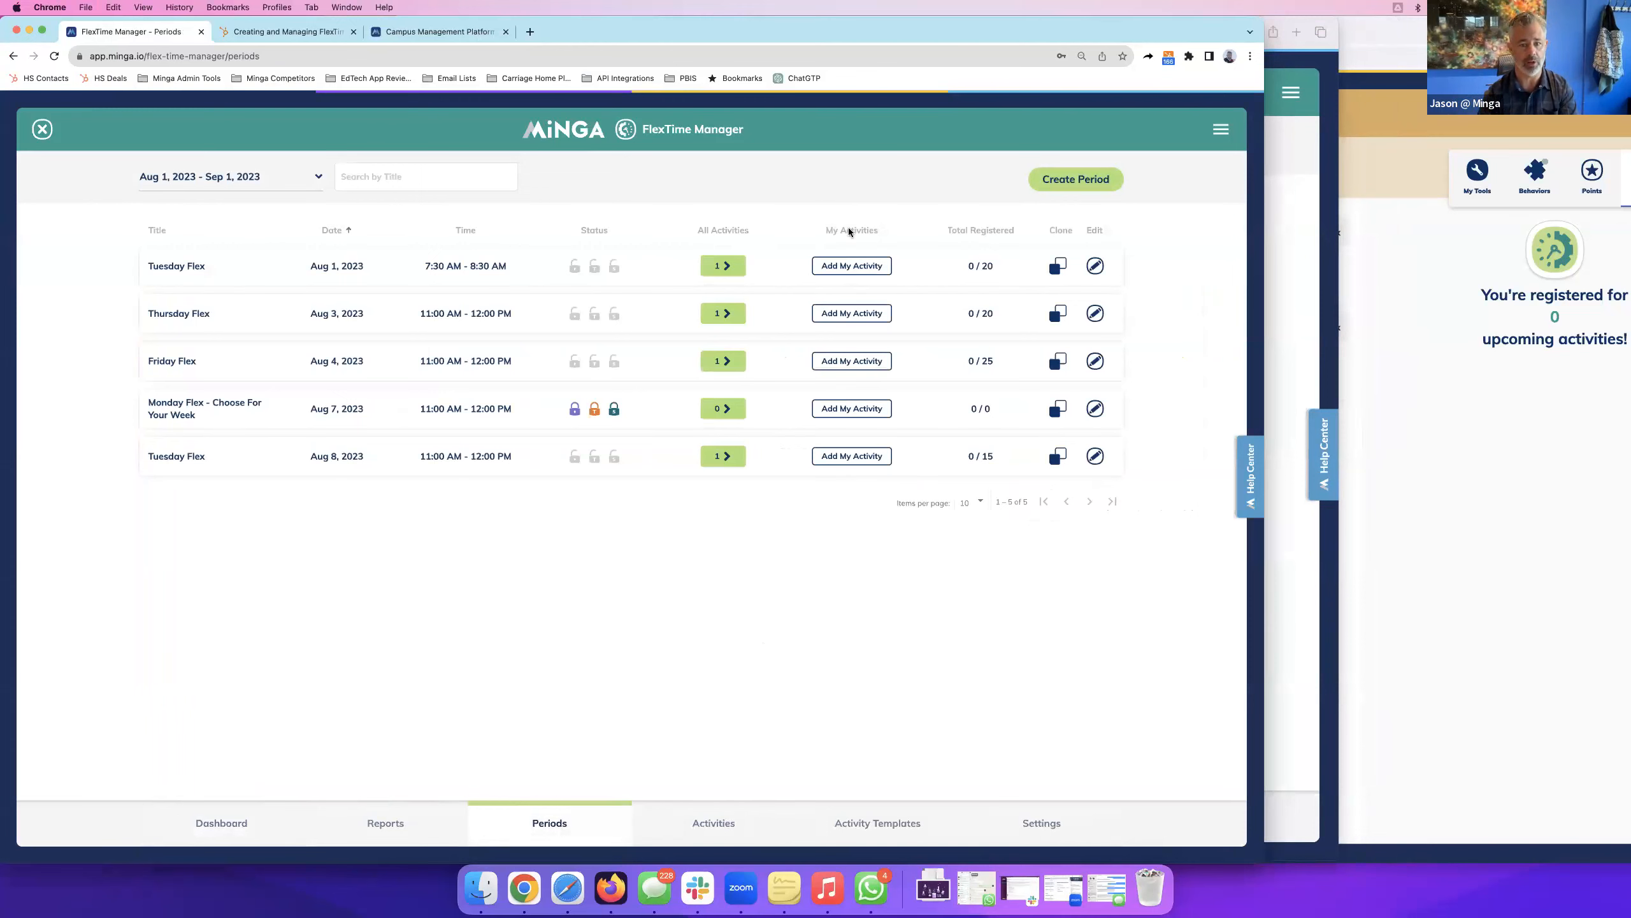
mouse_move(667, 31)
mouse_down()
mouse_move(774, 31)
mouse_move(671, 31)
mouse_up()
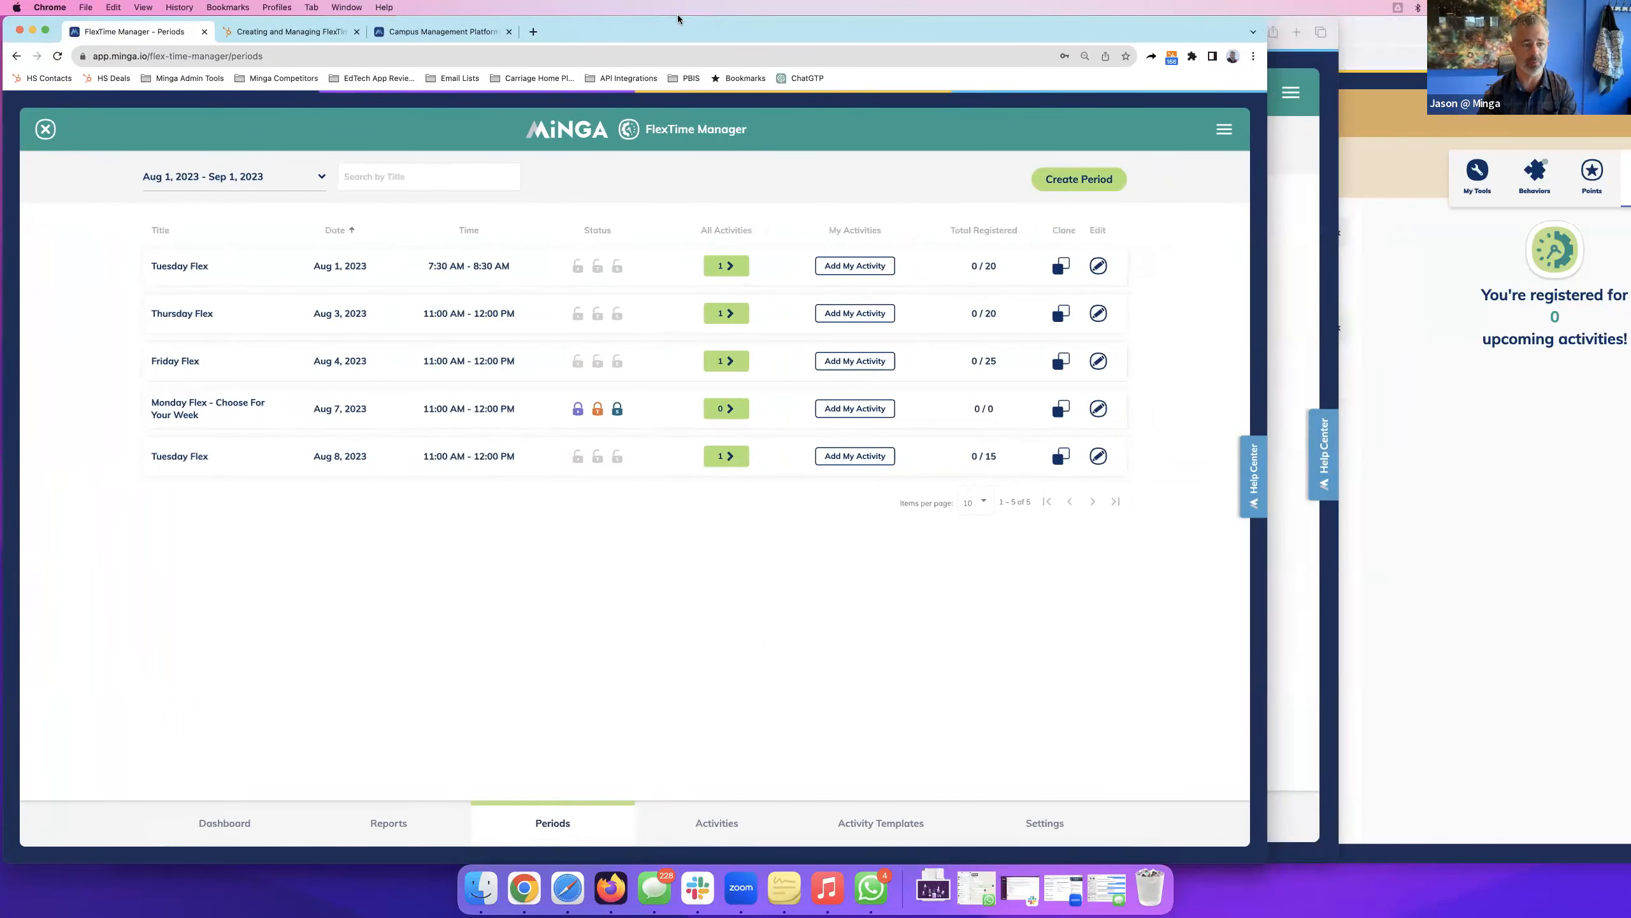
click(864, 269)
click(520, 283)
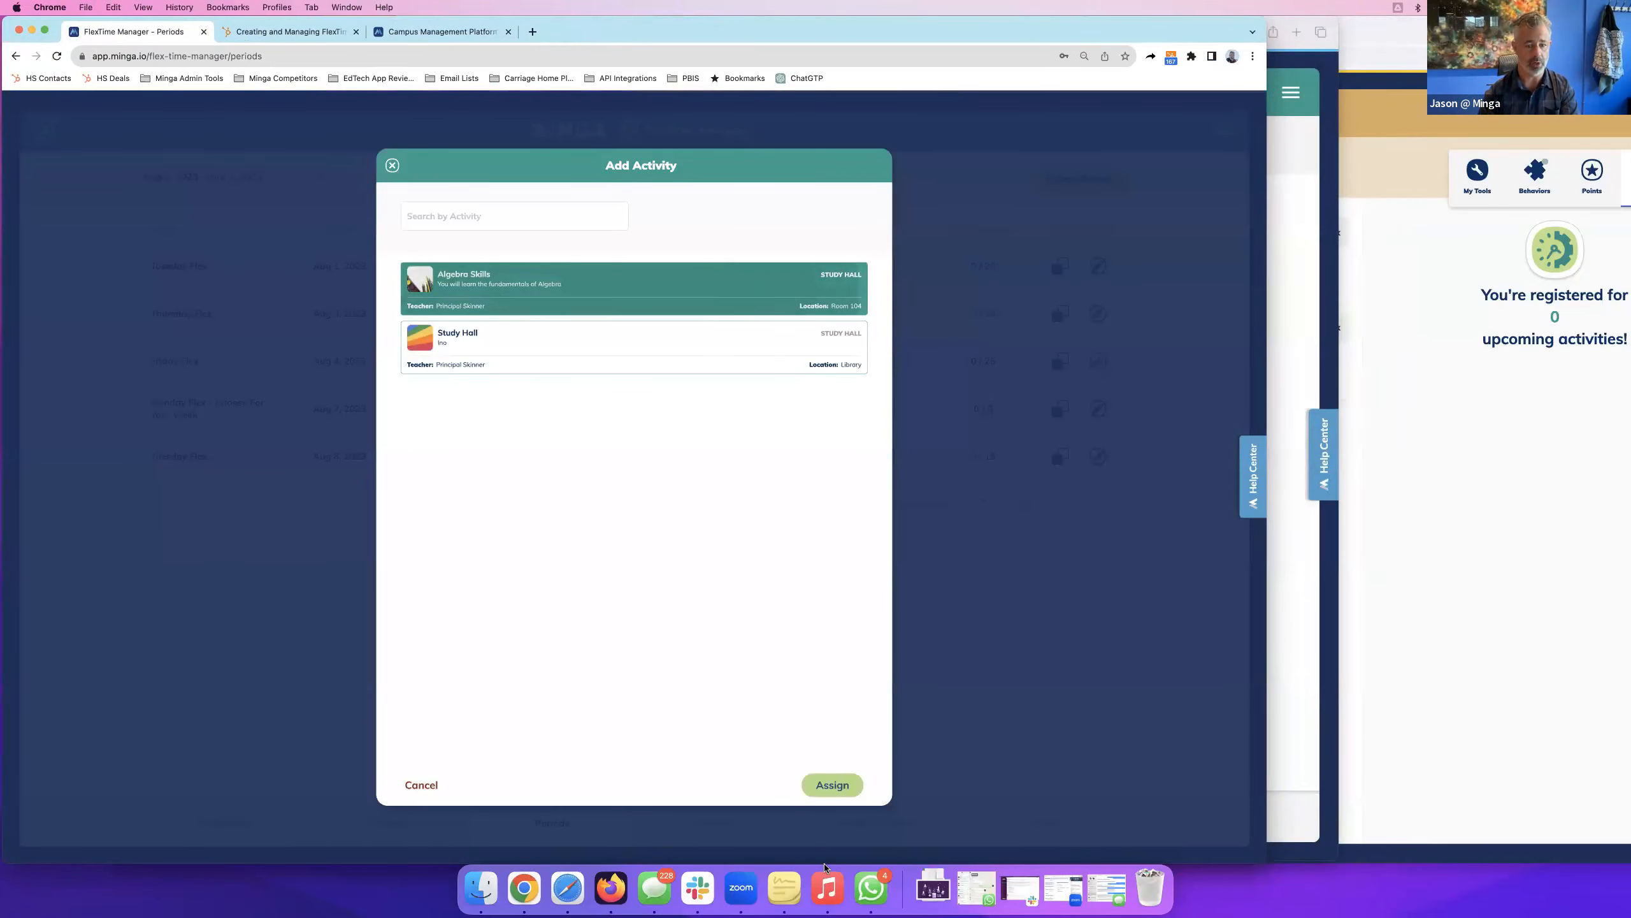
click(837, 786)
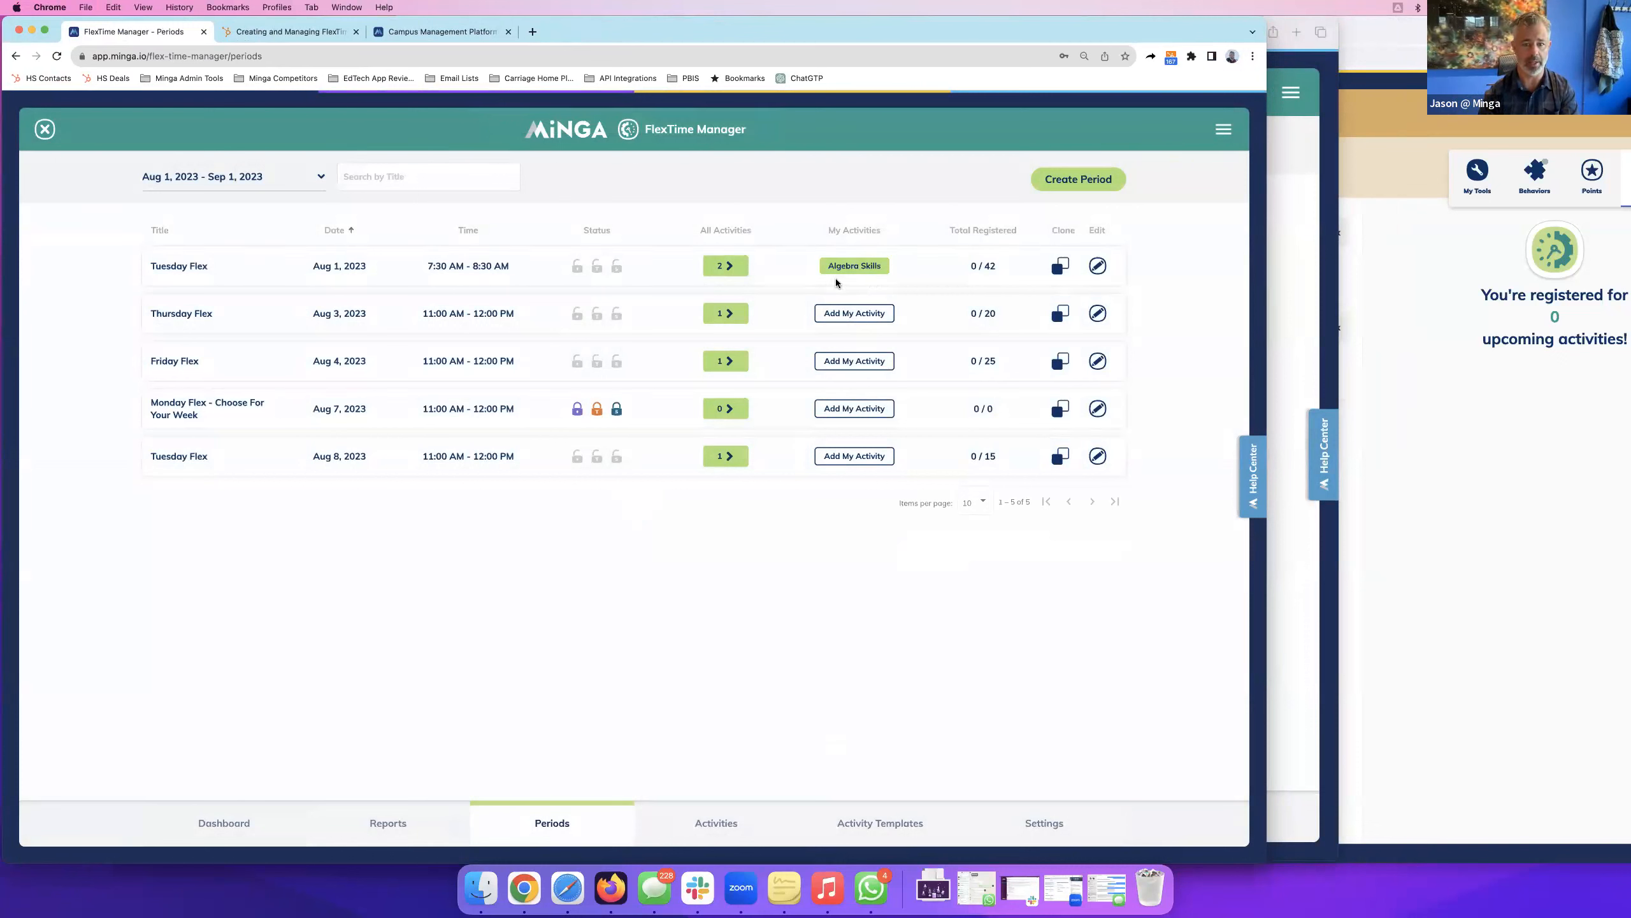
Assign the Study Hall activity to the Aug 3 Thursday Flex period.
click(857, 314)
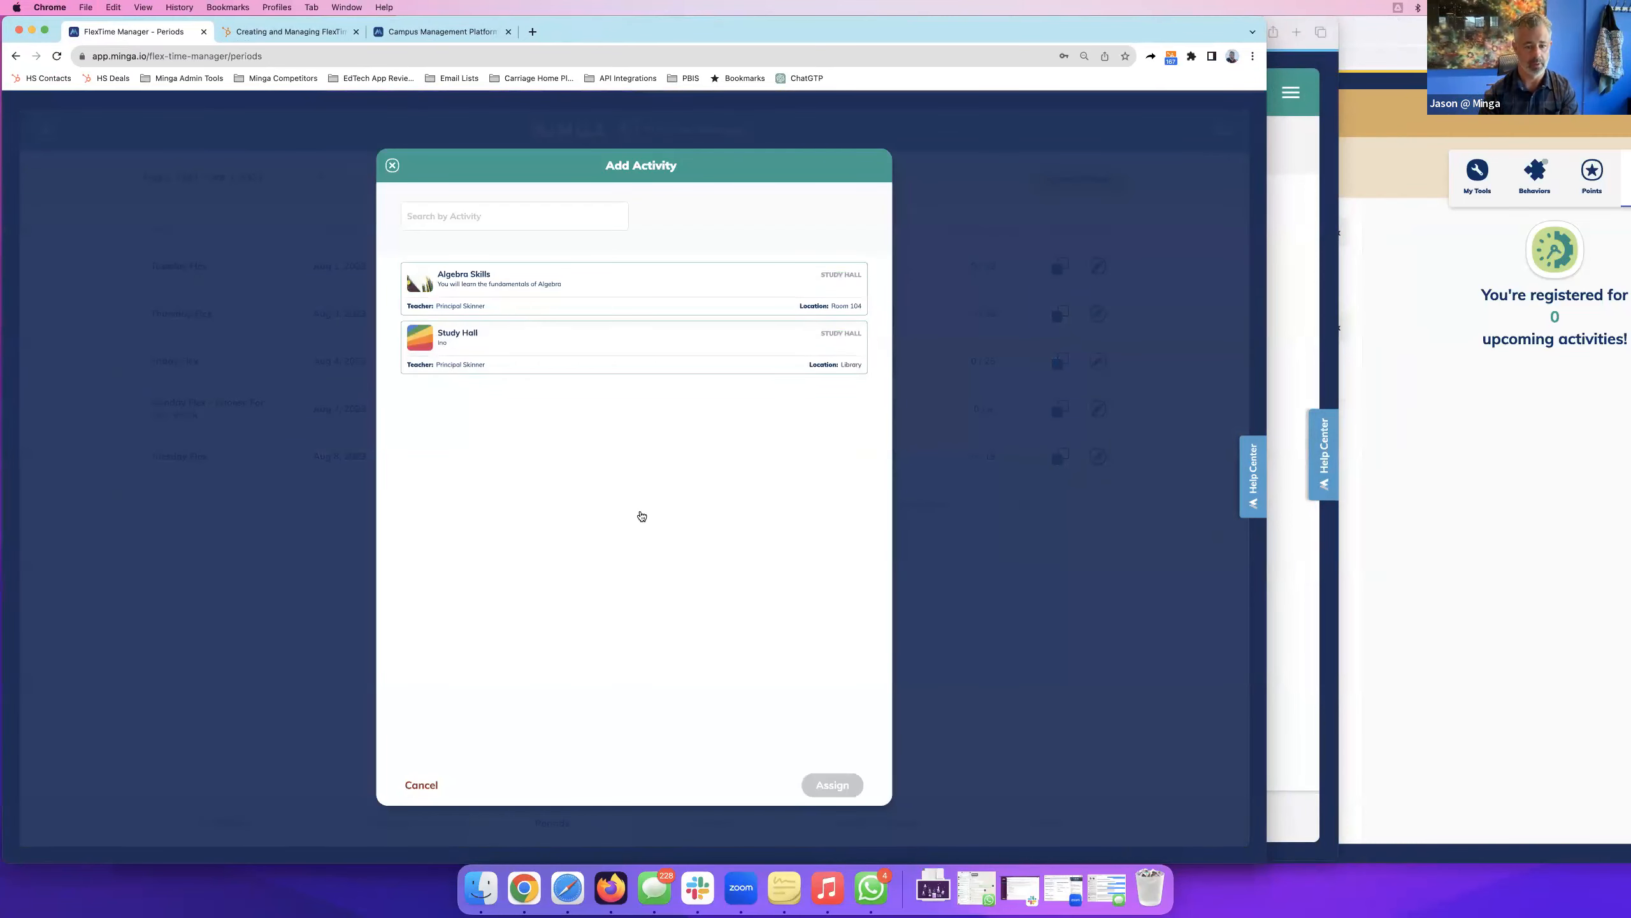
click(504, 370)
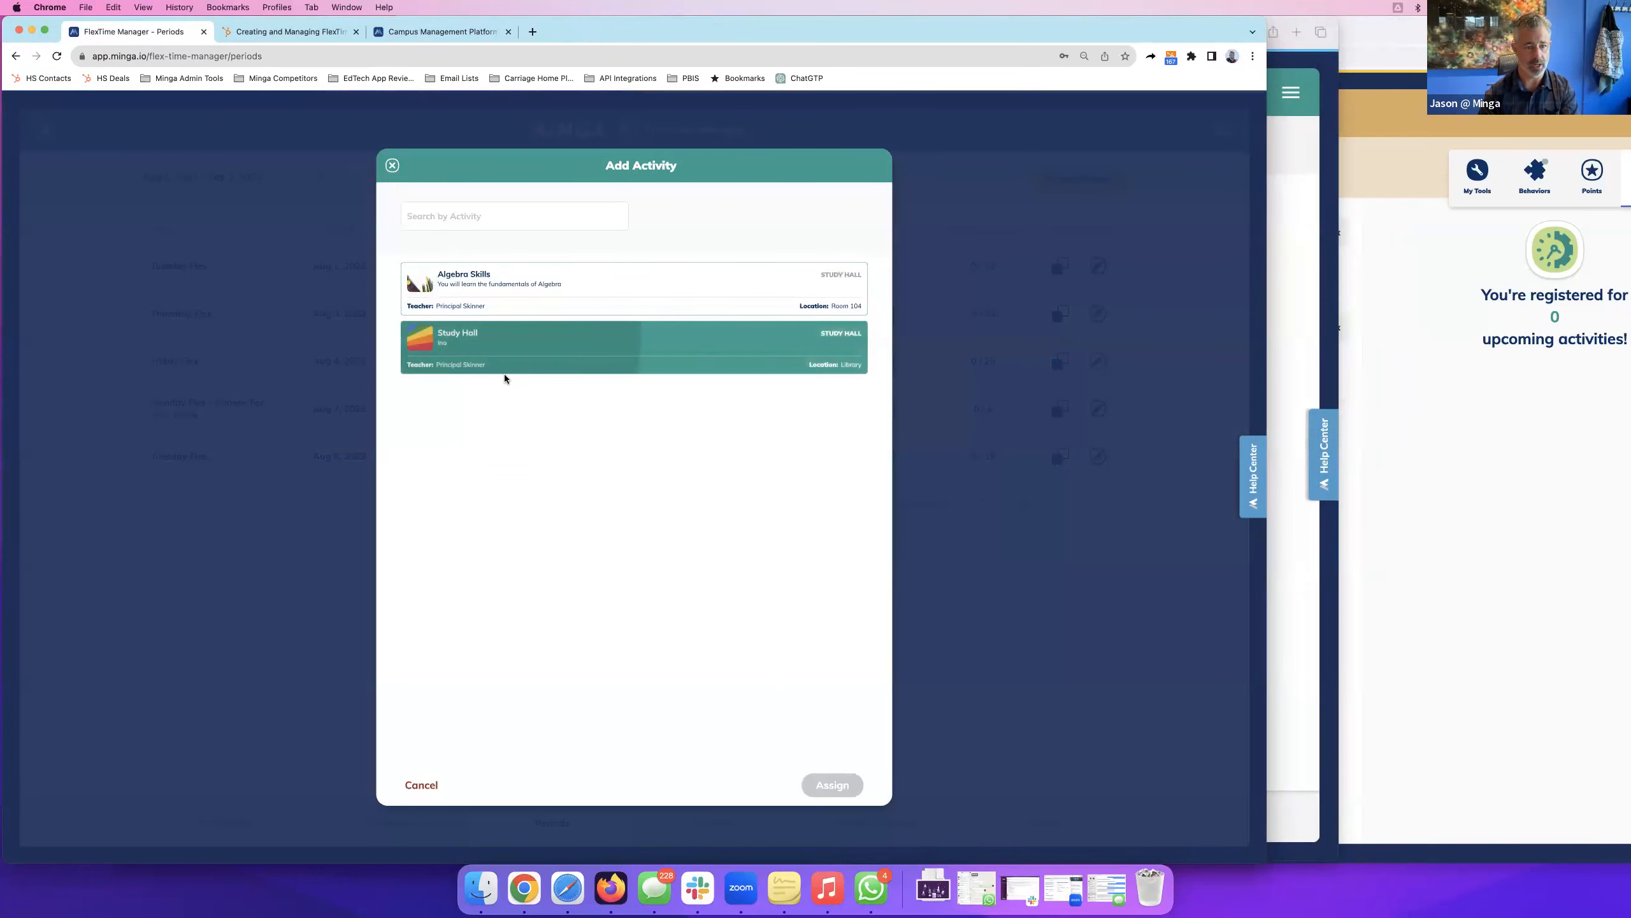
click(829, 789)
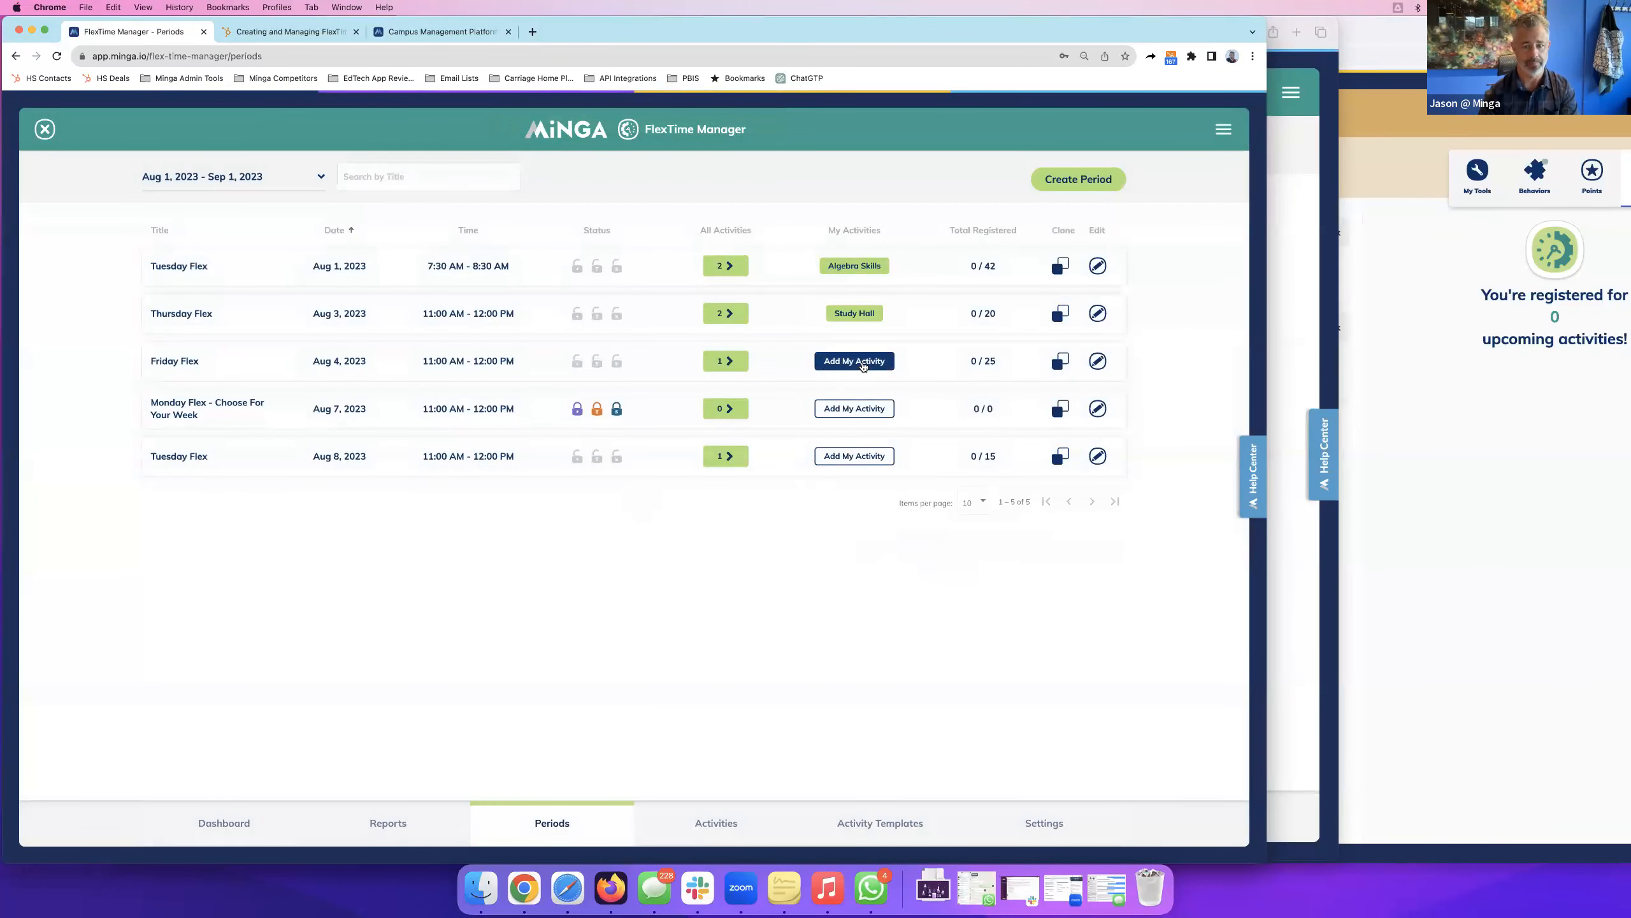
Assign the Algebra Skills activity to both the Aug 4 Friday Flex and the Aug 8 Tuesday Flex periods.
click(854, 361)
click(540, 283)
click(832, 785)
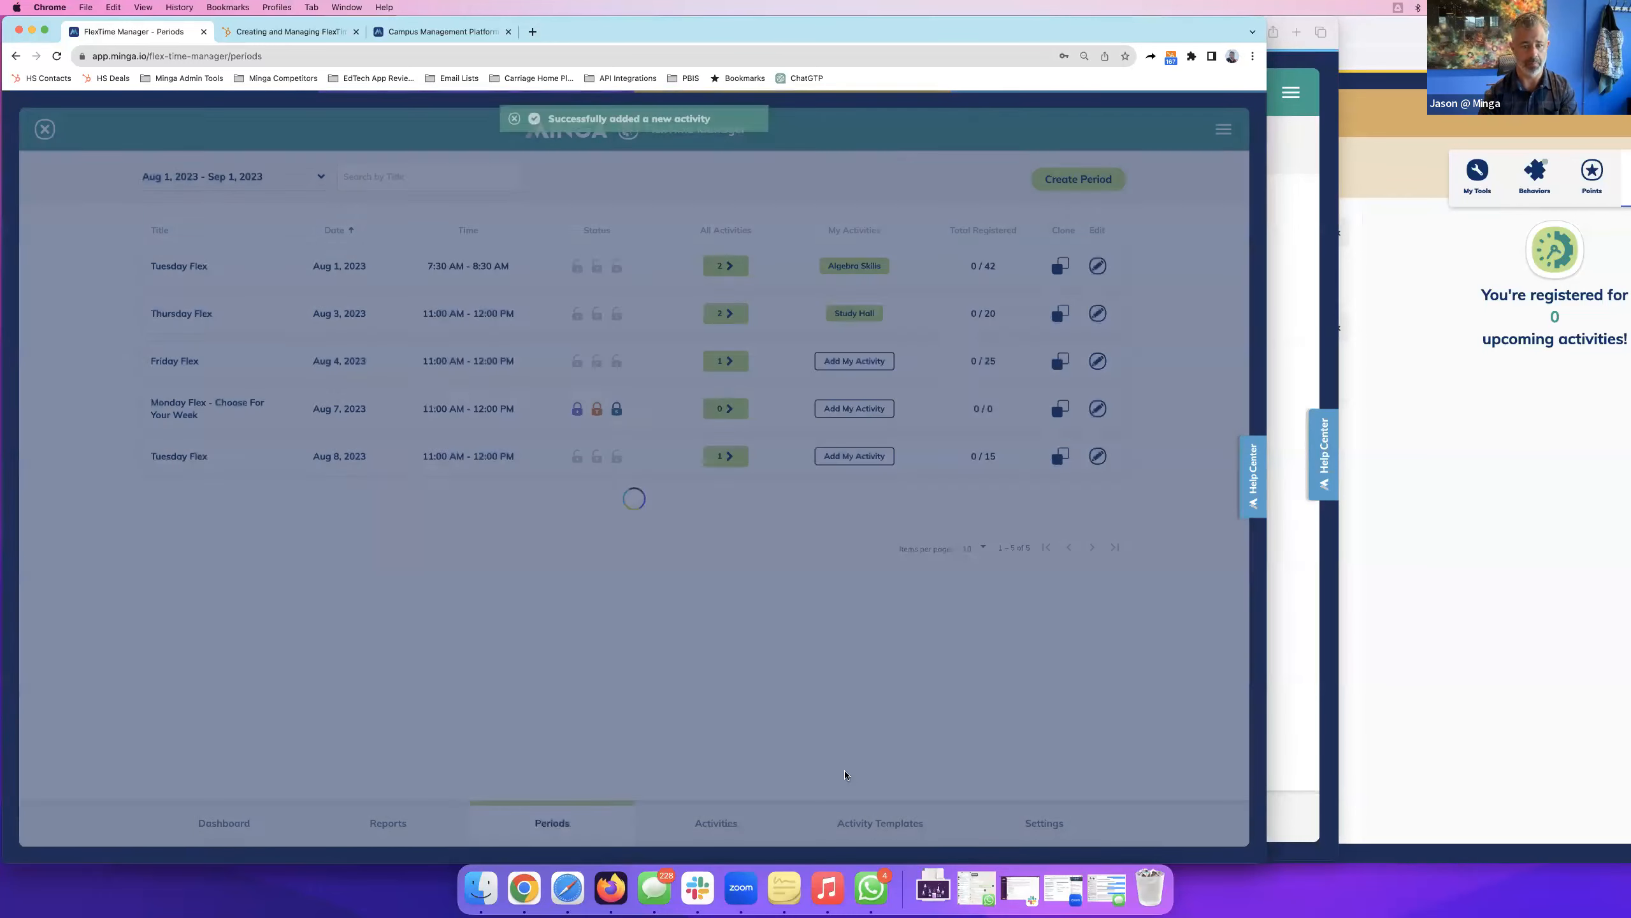
click(858, 457)
click(623, 284)
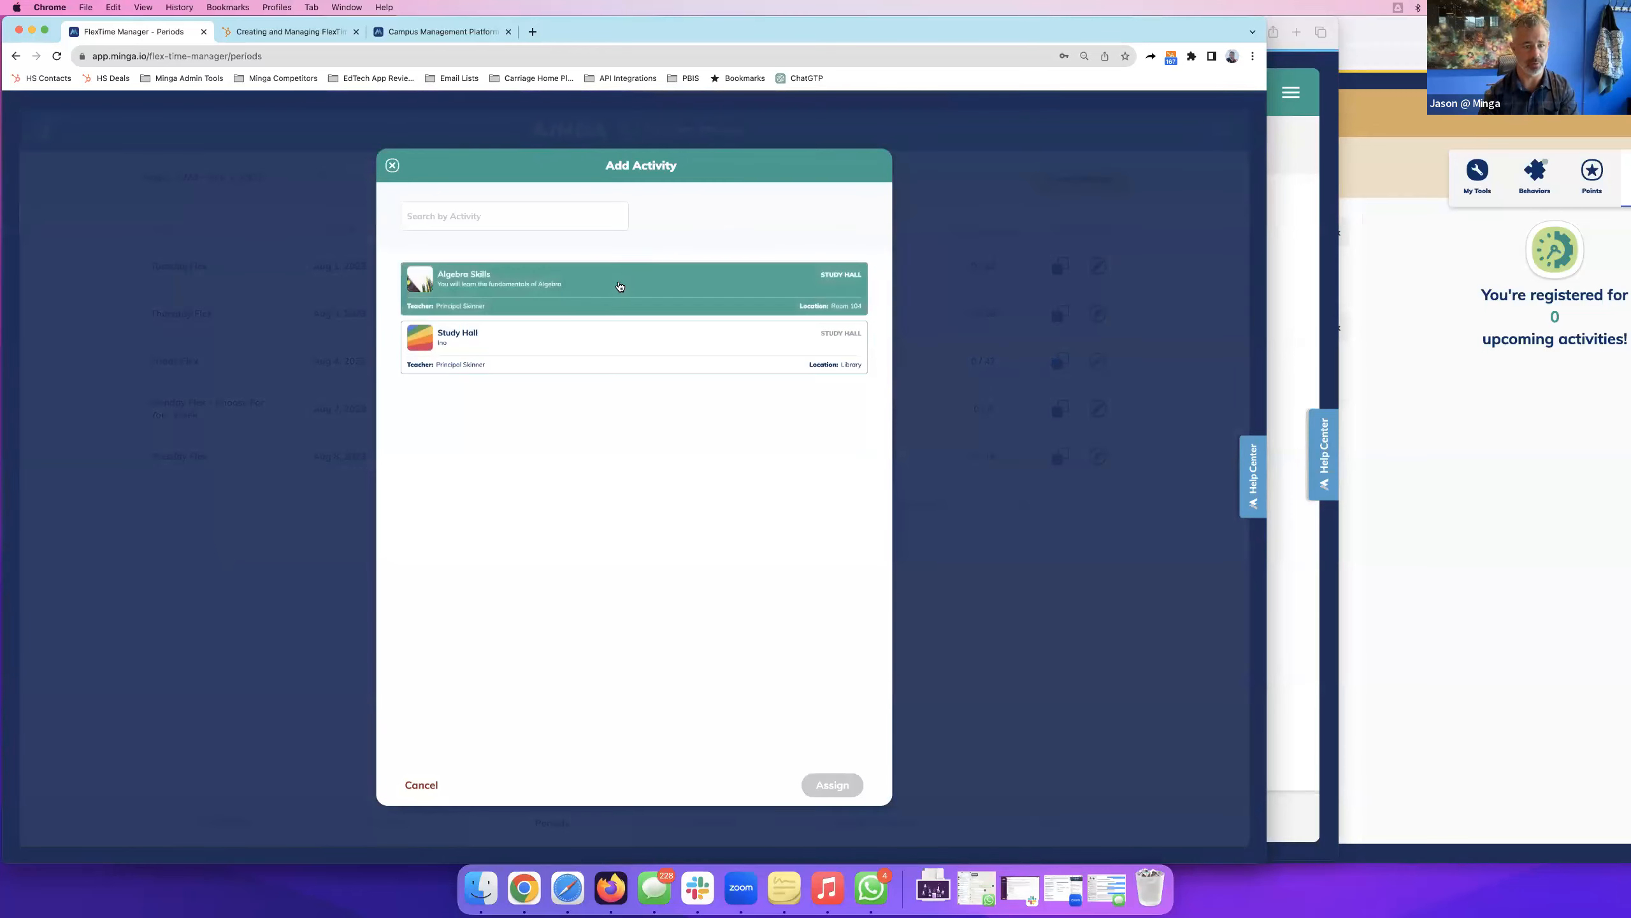
click(832, 784)
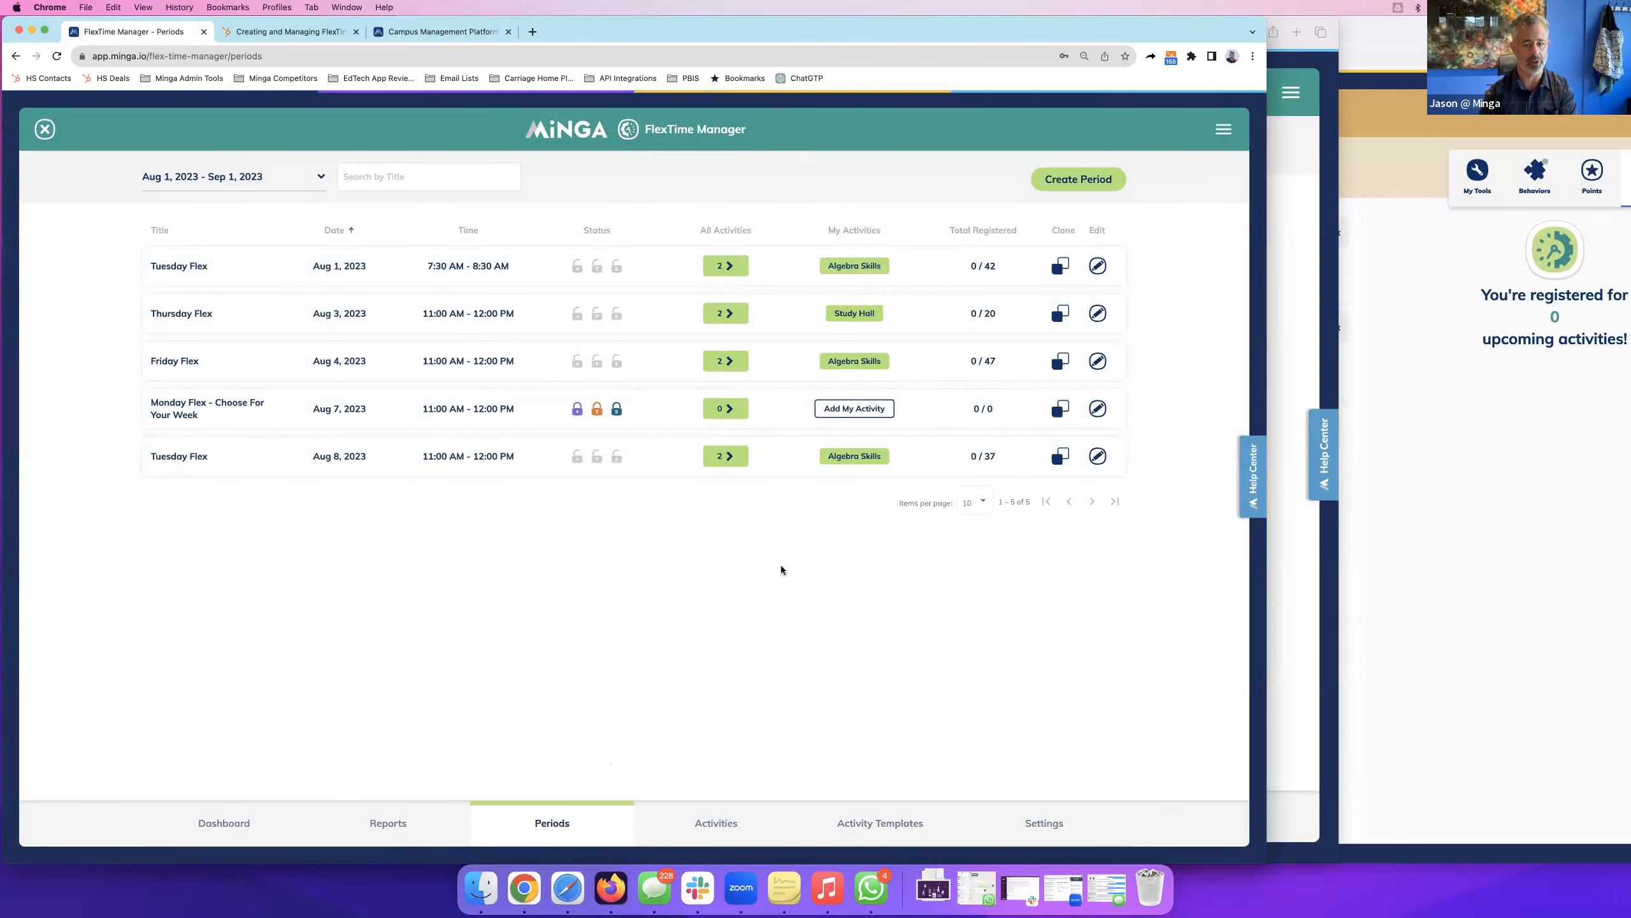
In the student's Firefox window, reopen Student Tools and view the refreshed FlexTime periods available for registration.
click(1293, 640)
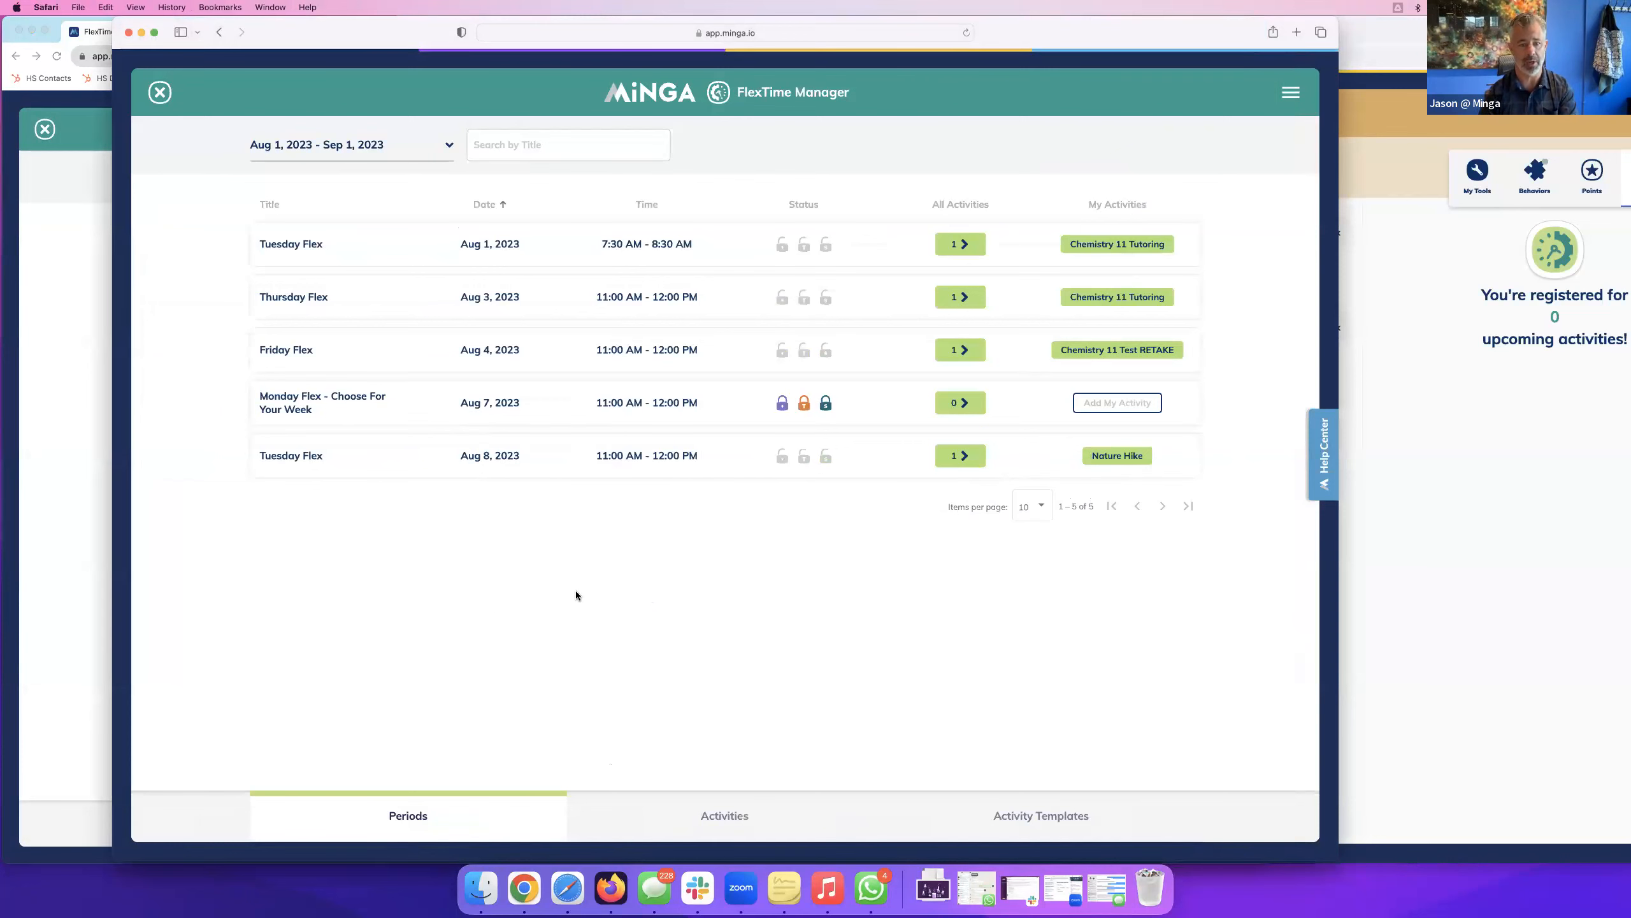
click(60, 618)
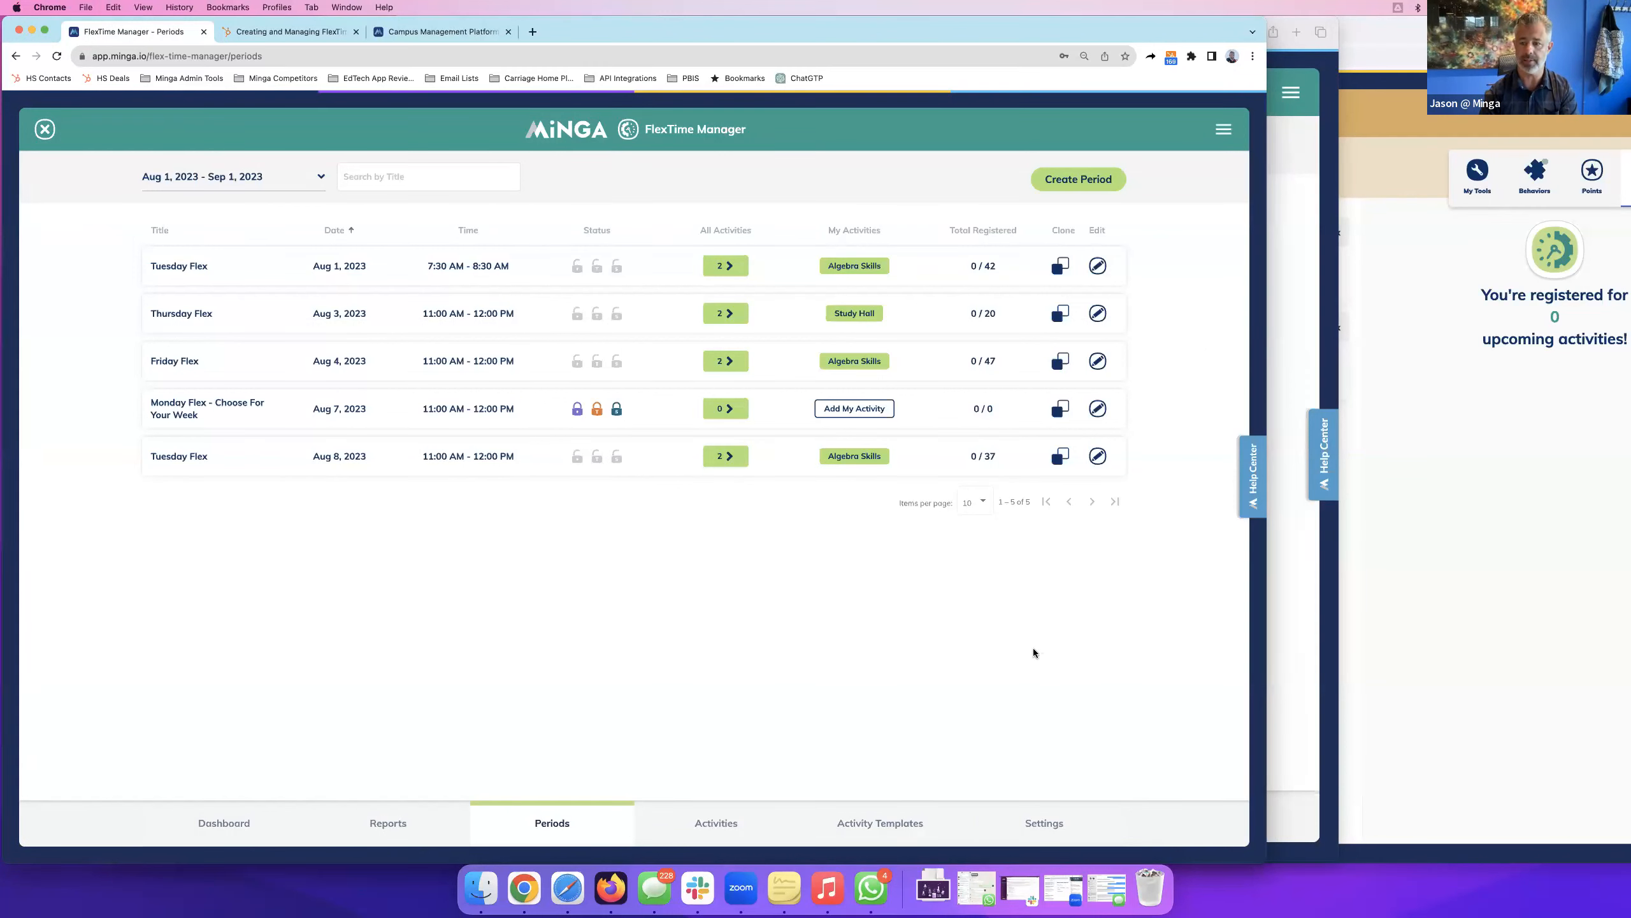
drag(1412, 25, 1135, 11)
click(332, 113)
drag(925, 39, 829, 32)
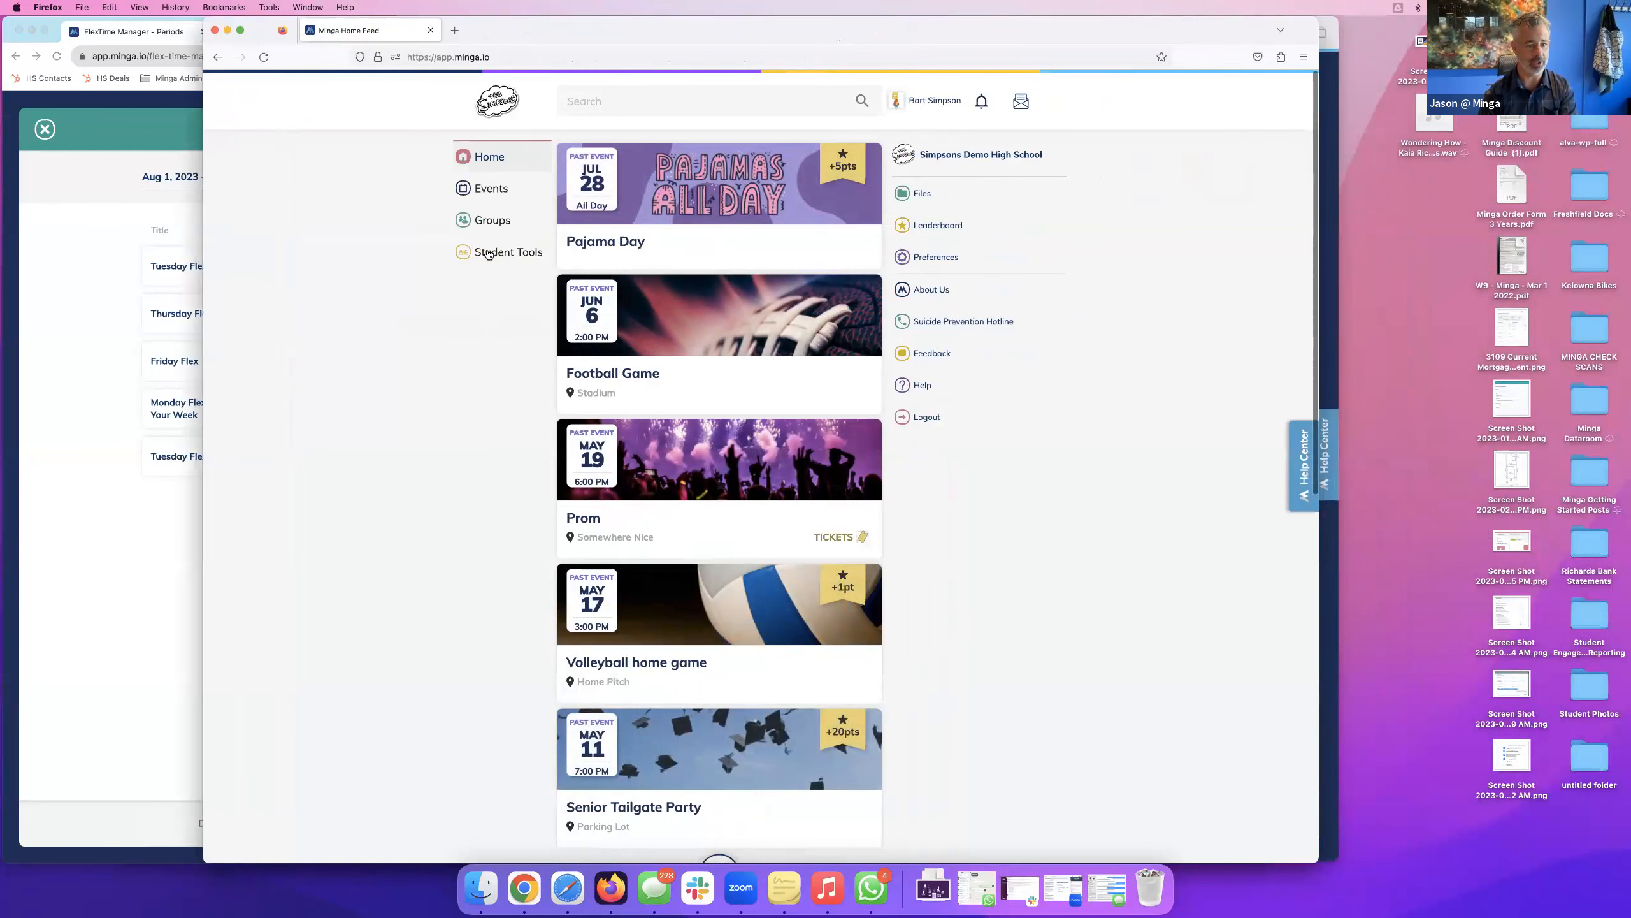
click(490, 252)
click(1200, 172)
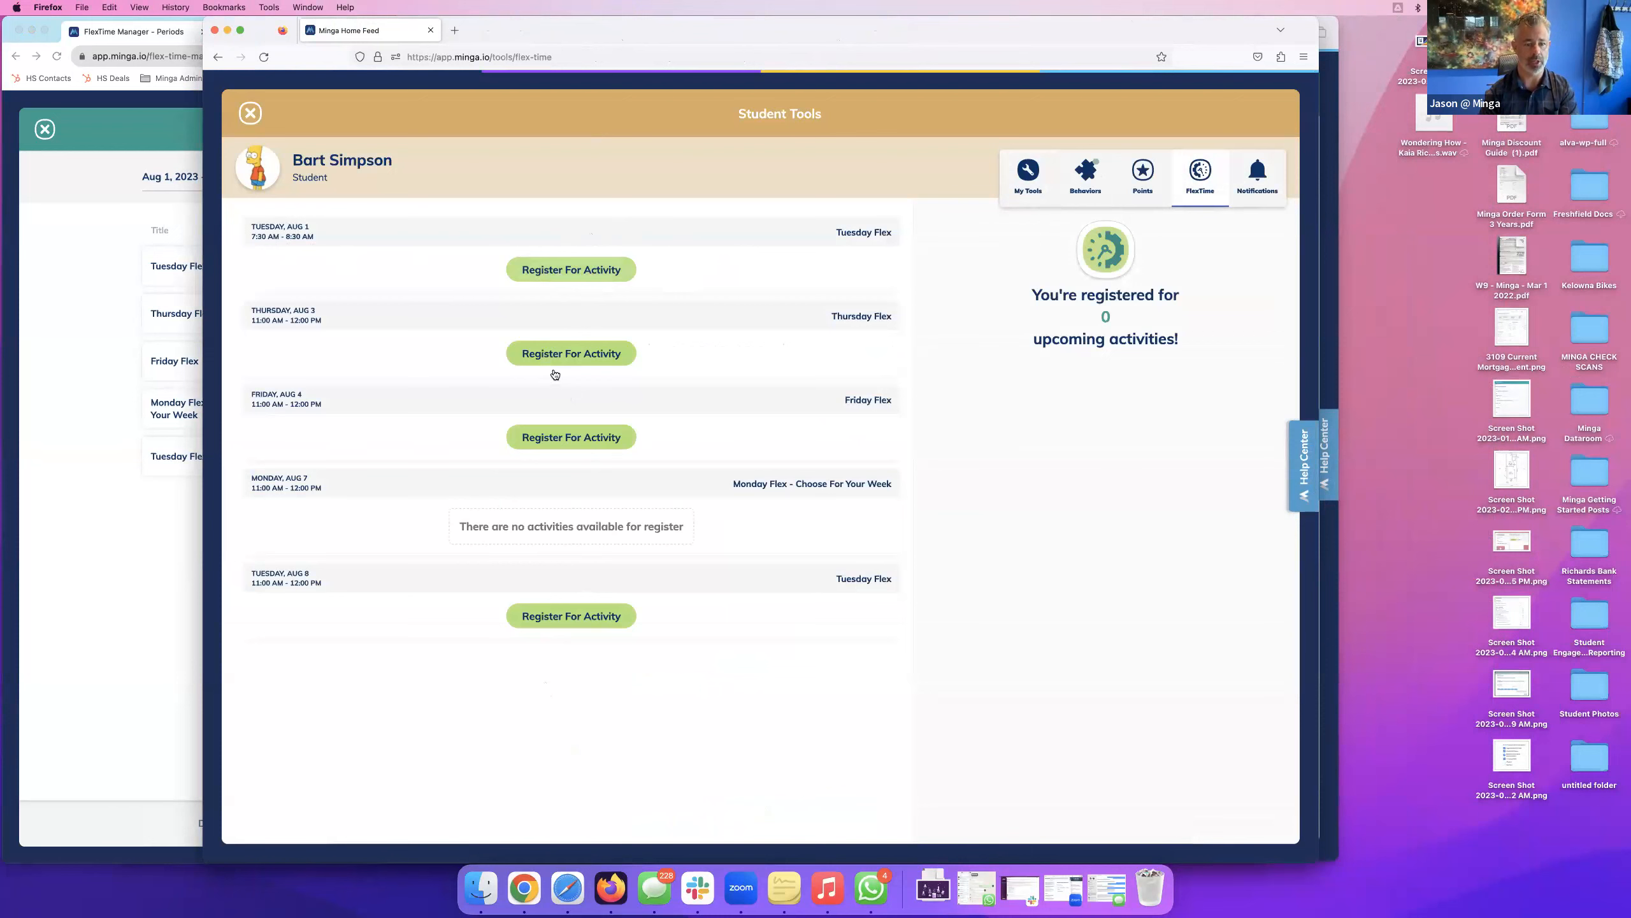
Move the student's Firefox window aside and, in the teacher's Safari window, open all activities for the Aug 3 Thursday Flex.
drag(535, 29, 867, 27)
click(252, 724)
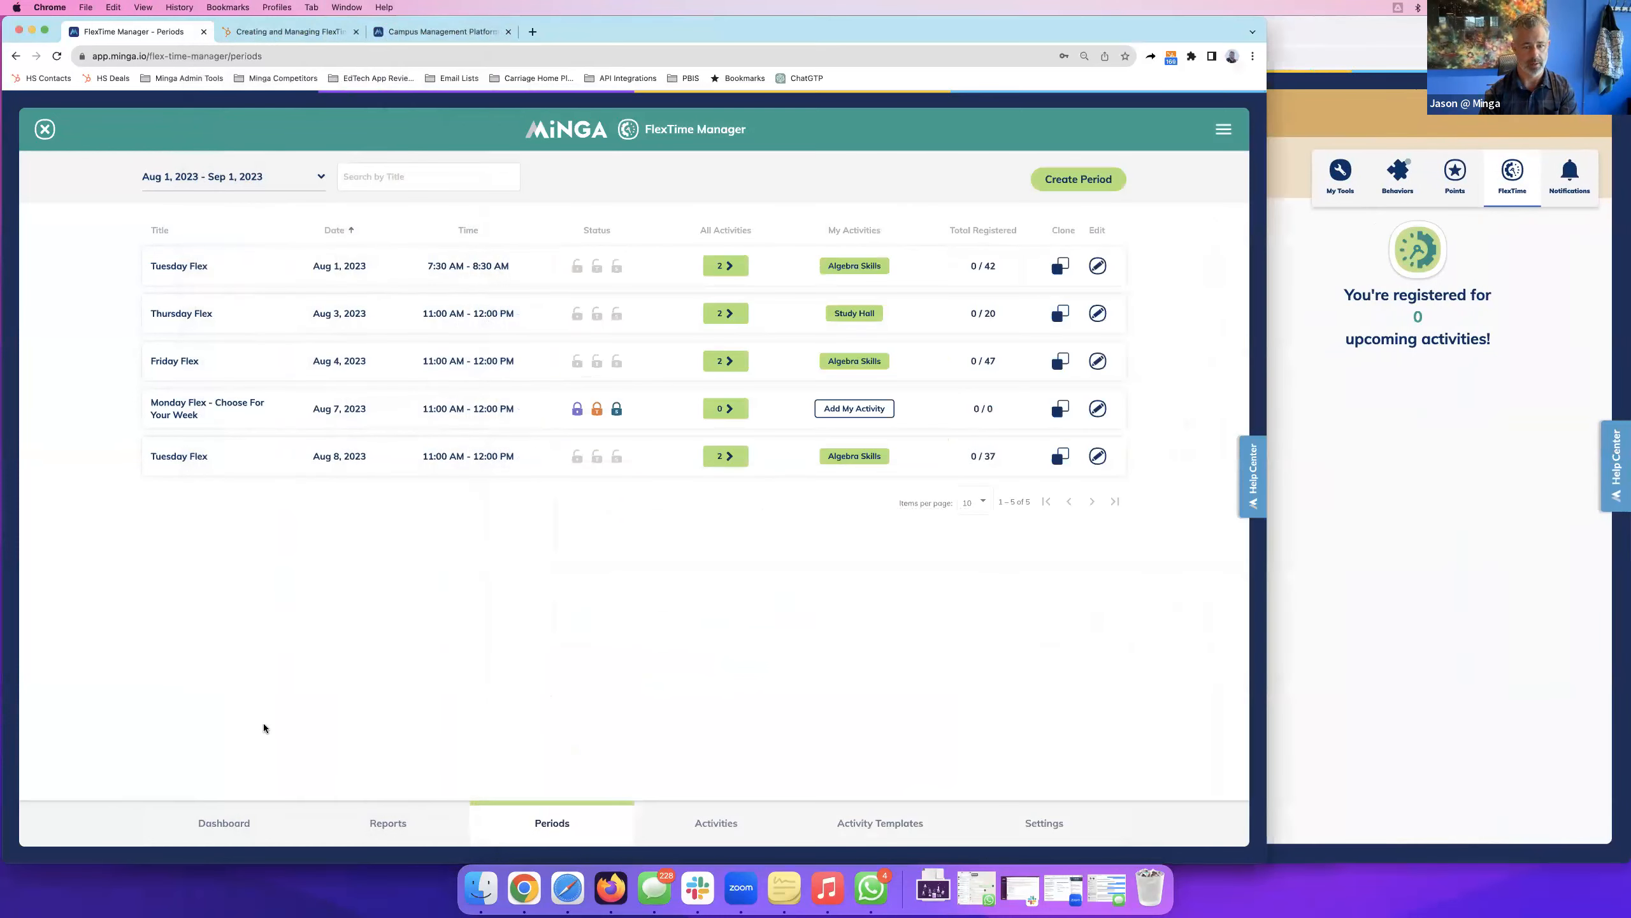
click(1357, 28)
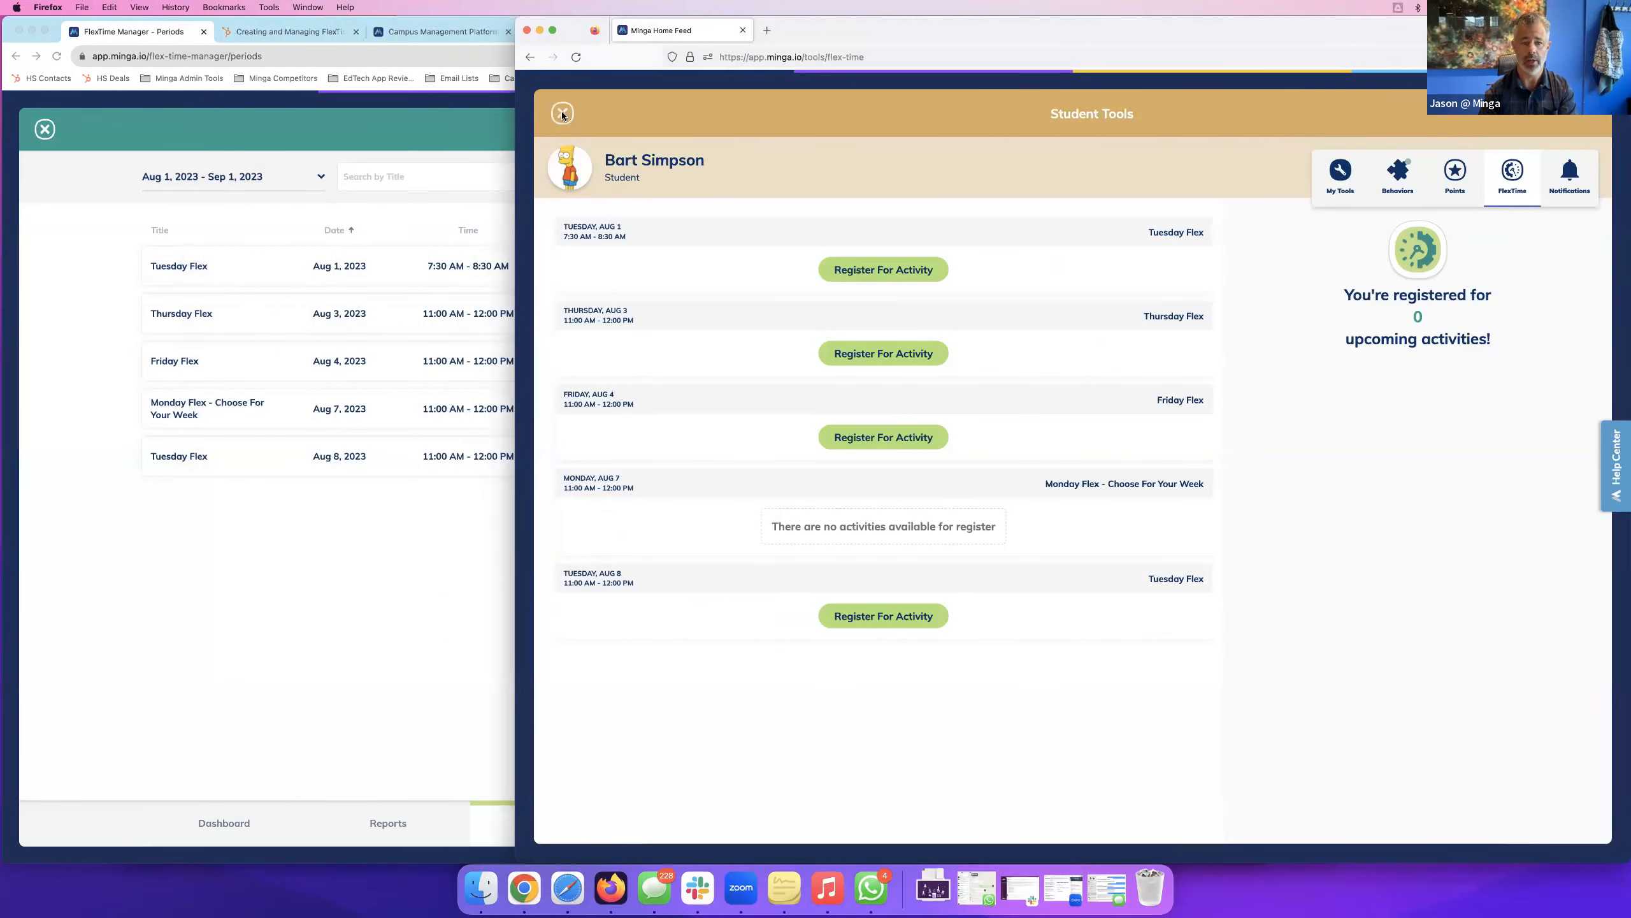
click(402, 704)
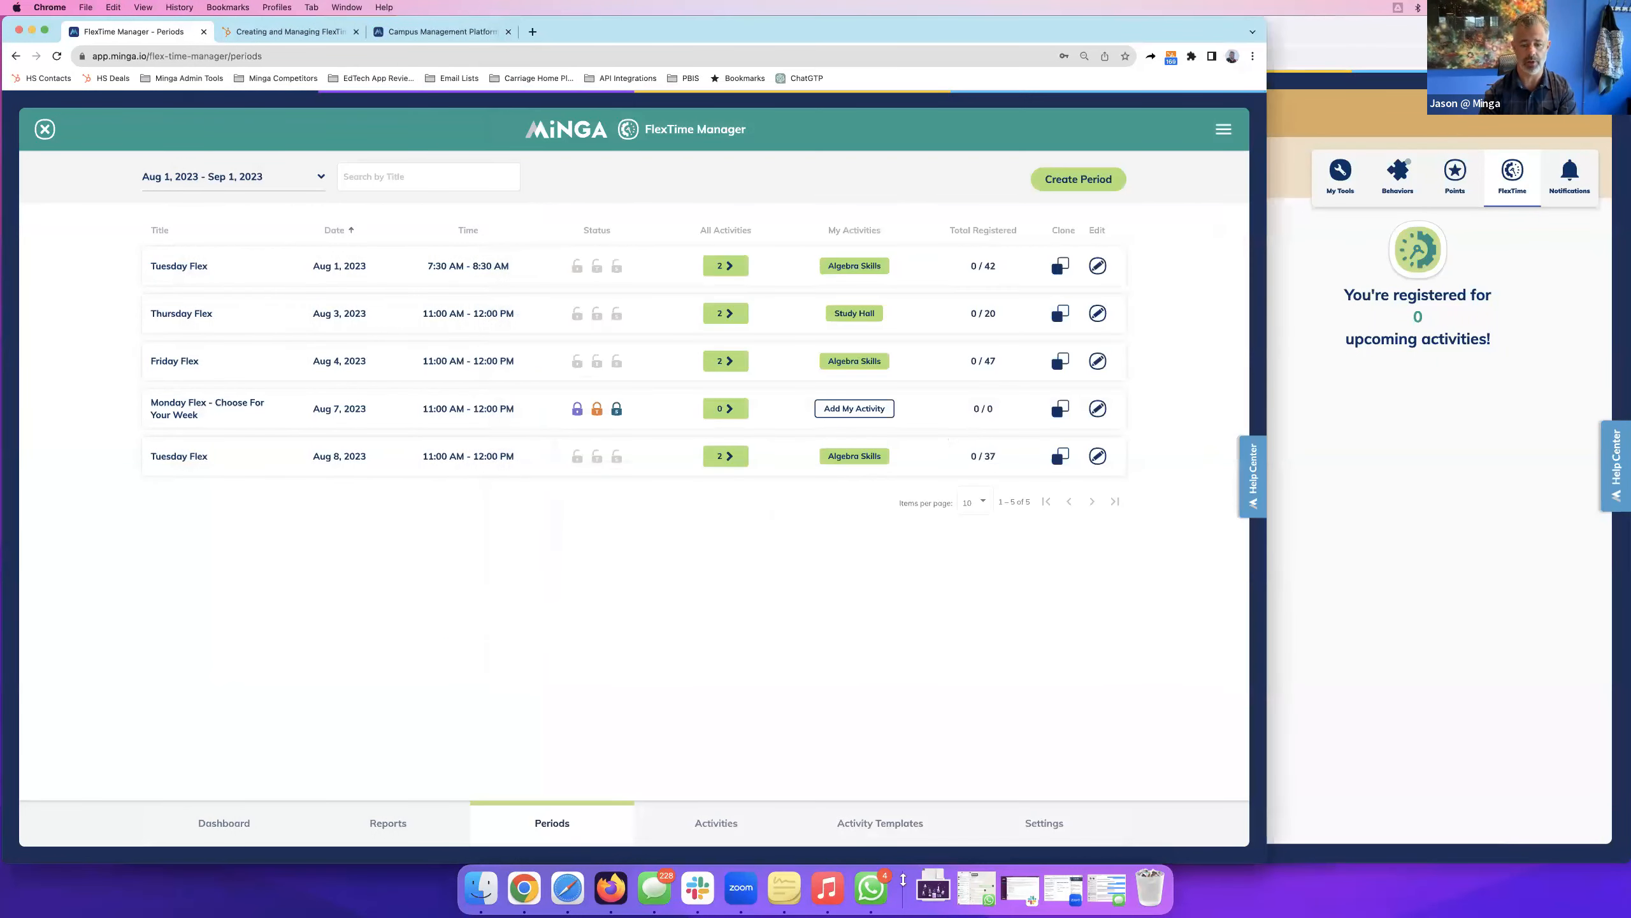
click(567, 887)
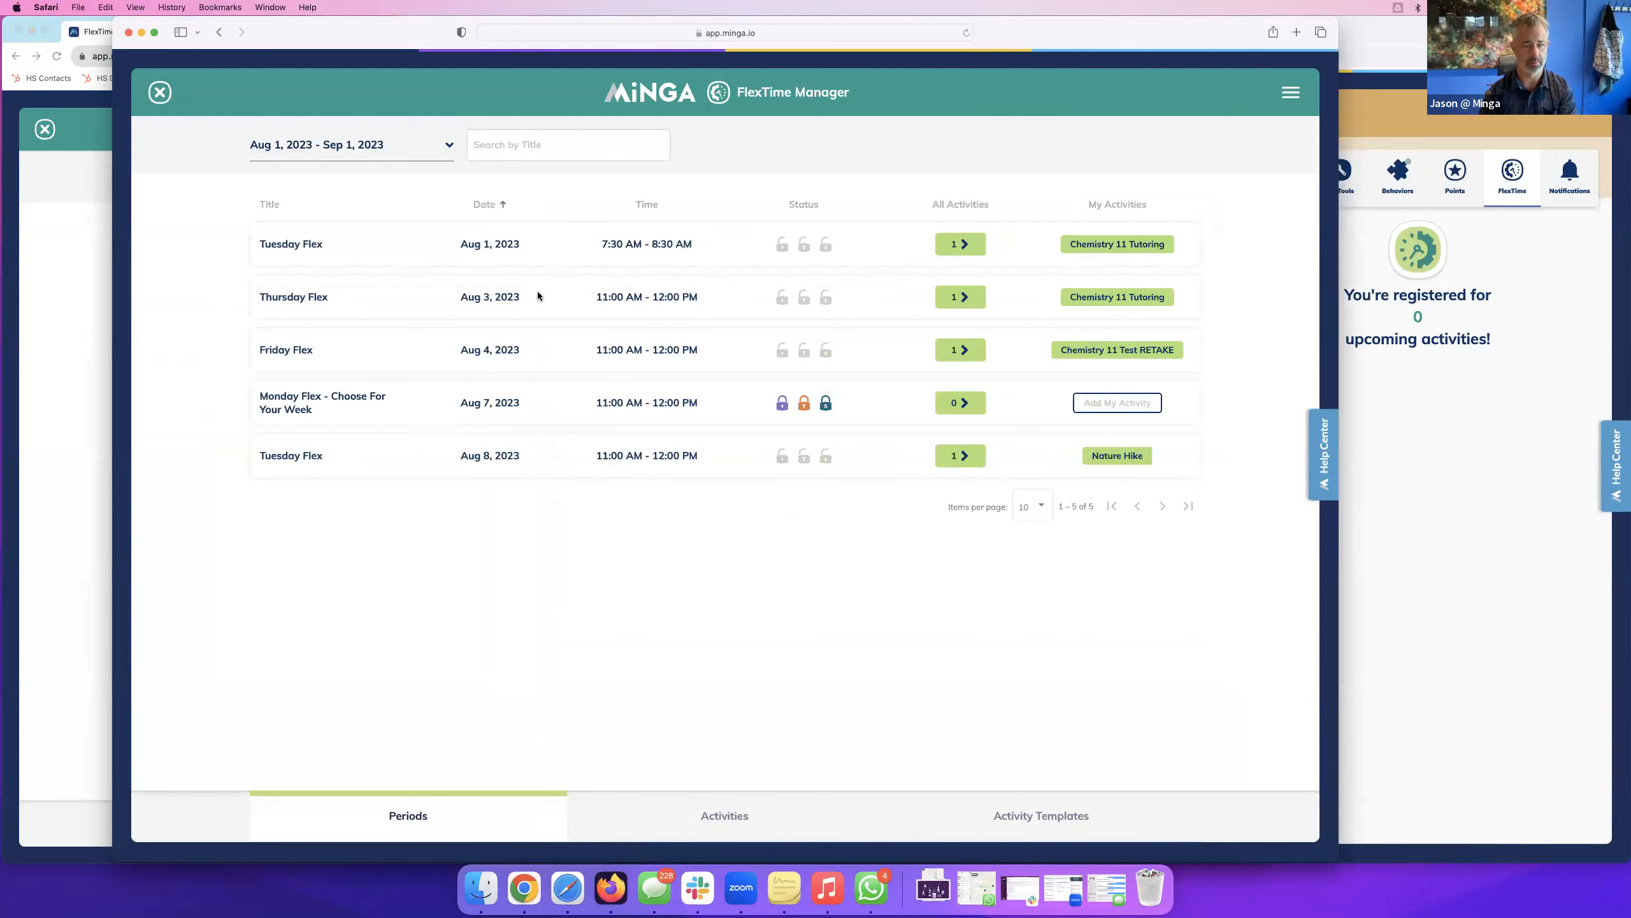
click(964, 298)
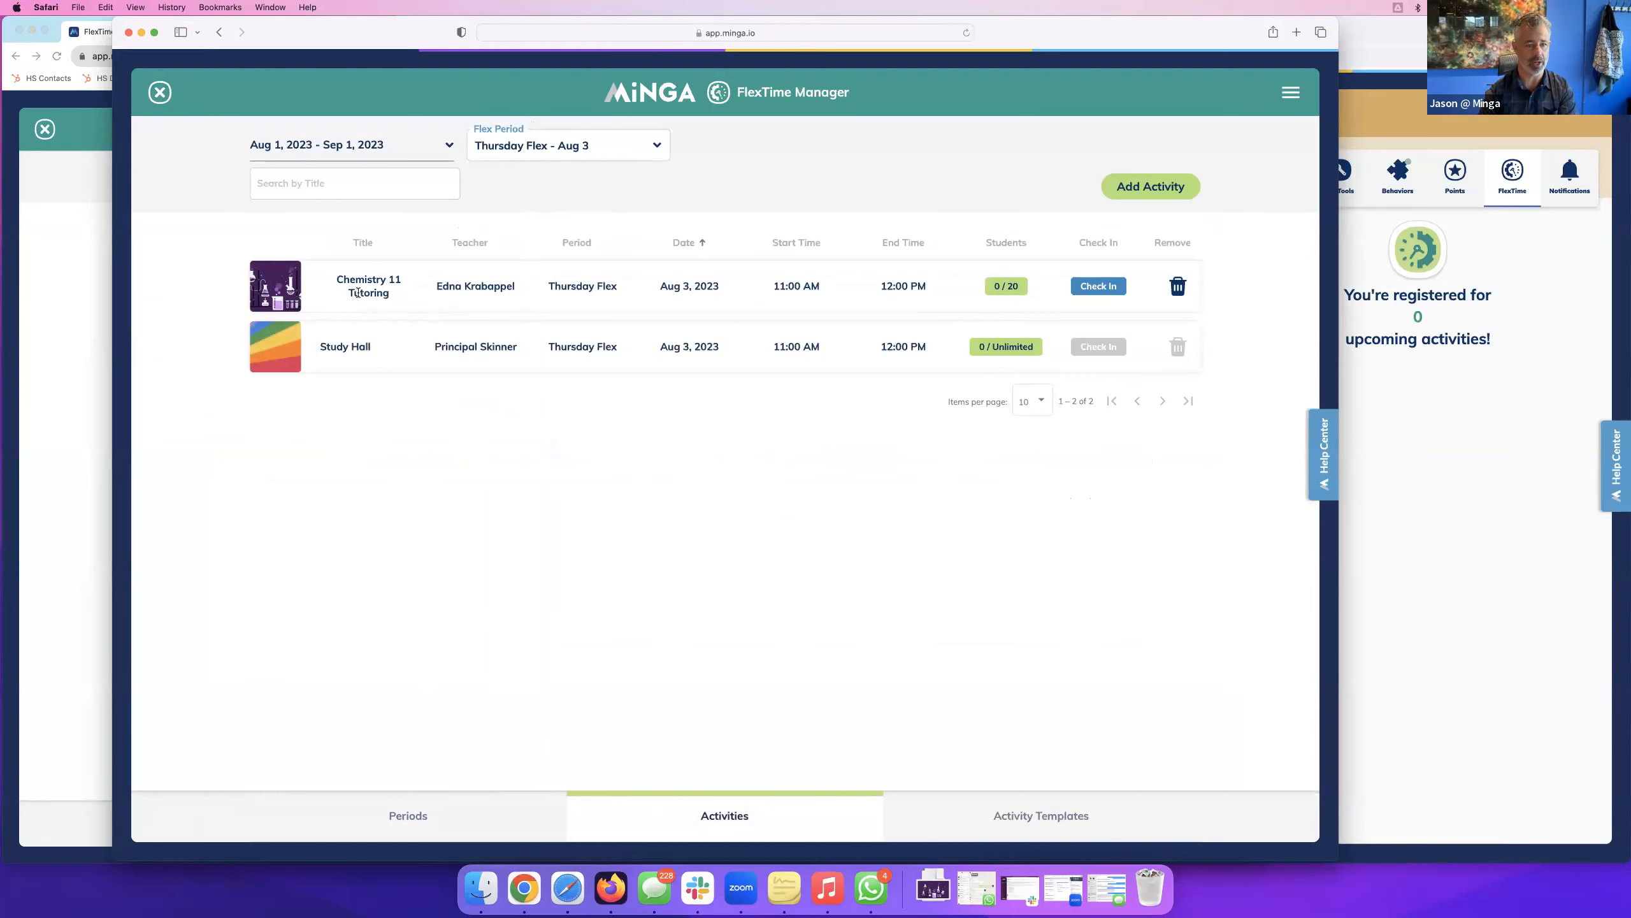
click(999, 288)
text(bart)
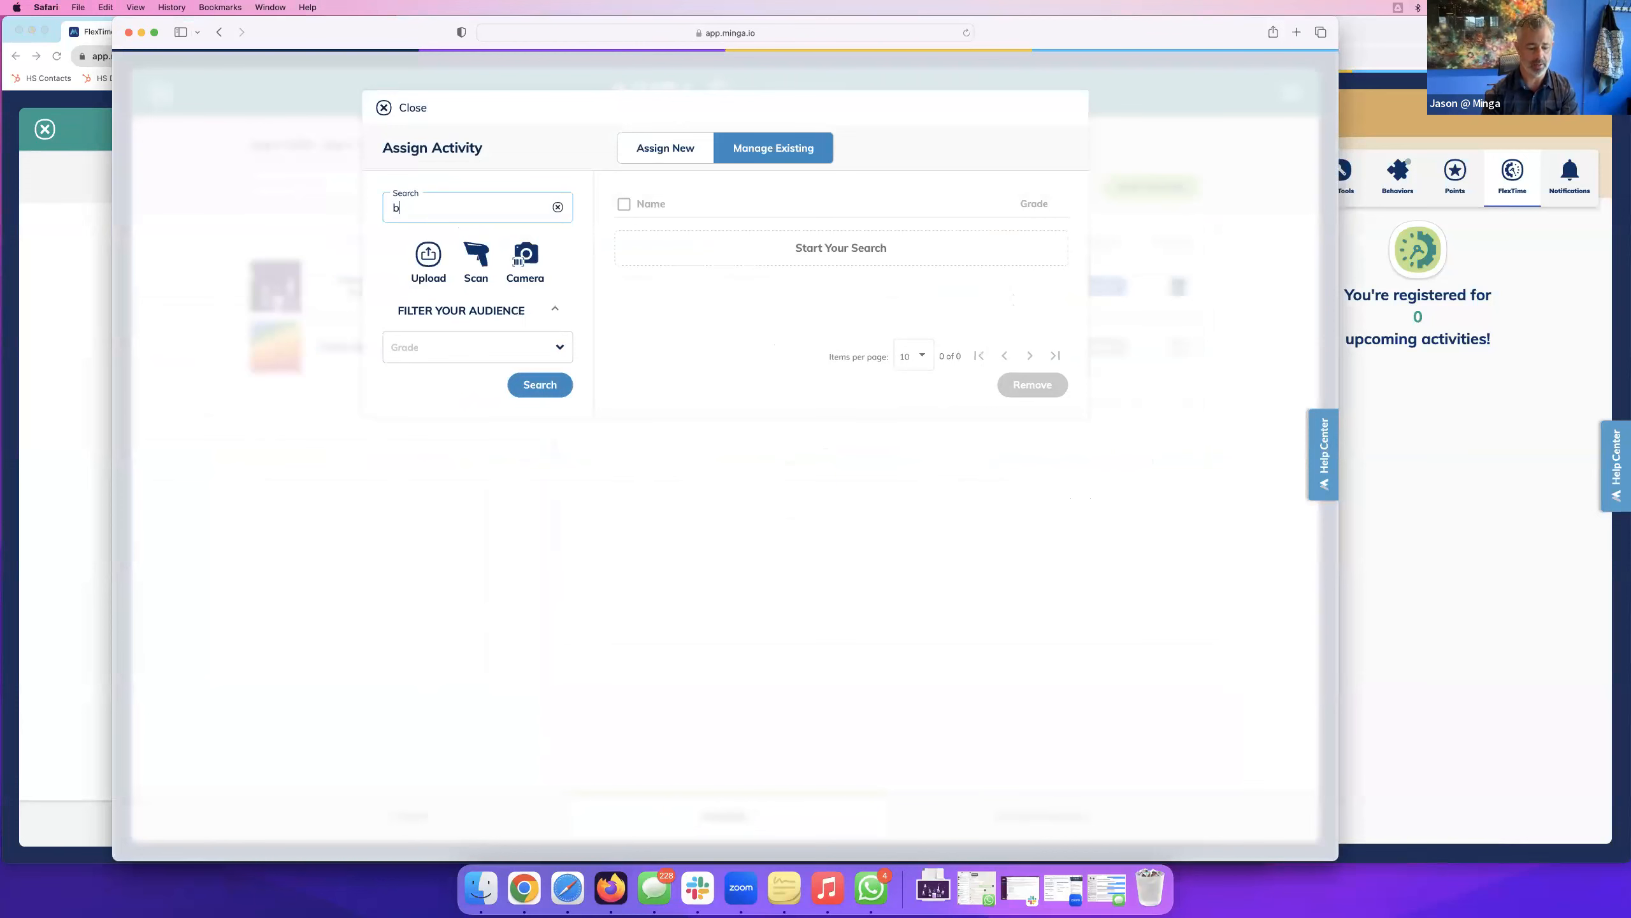
click(384, 108)
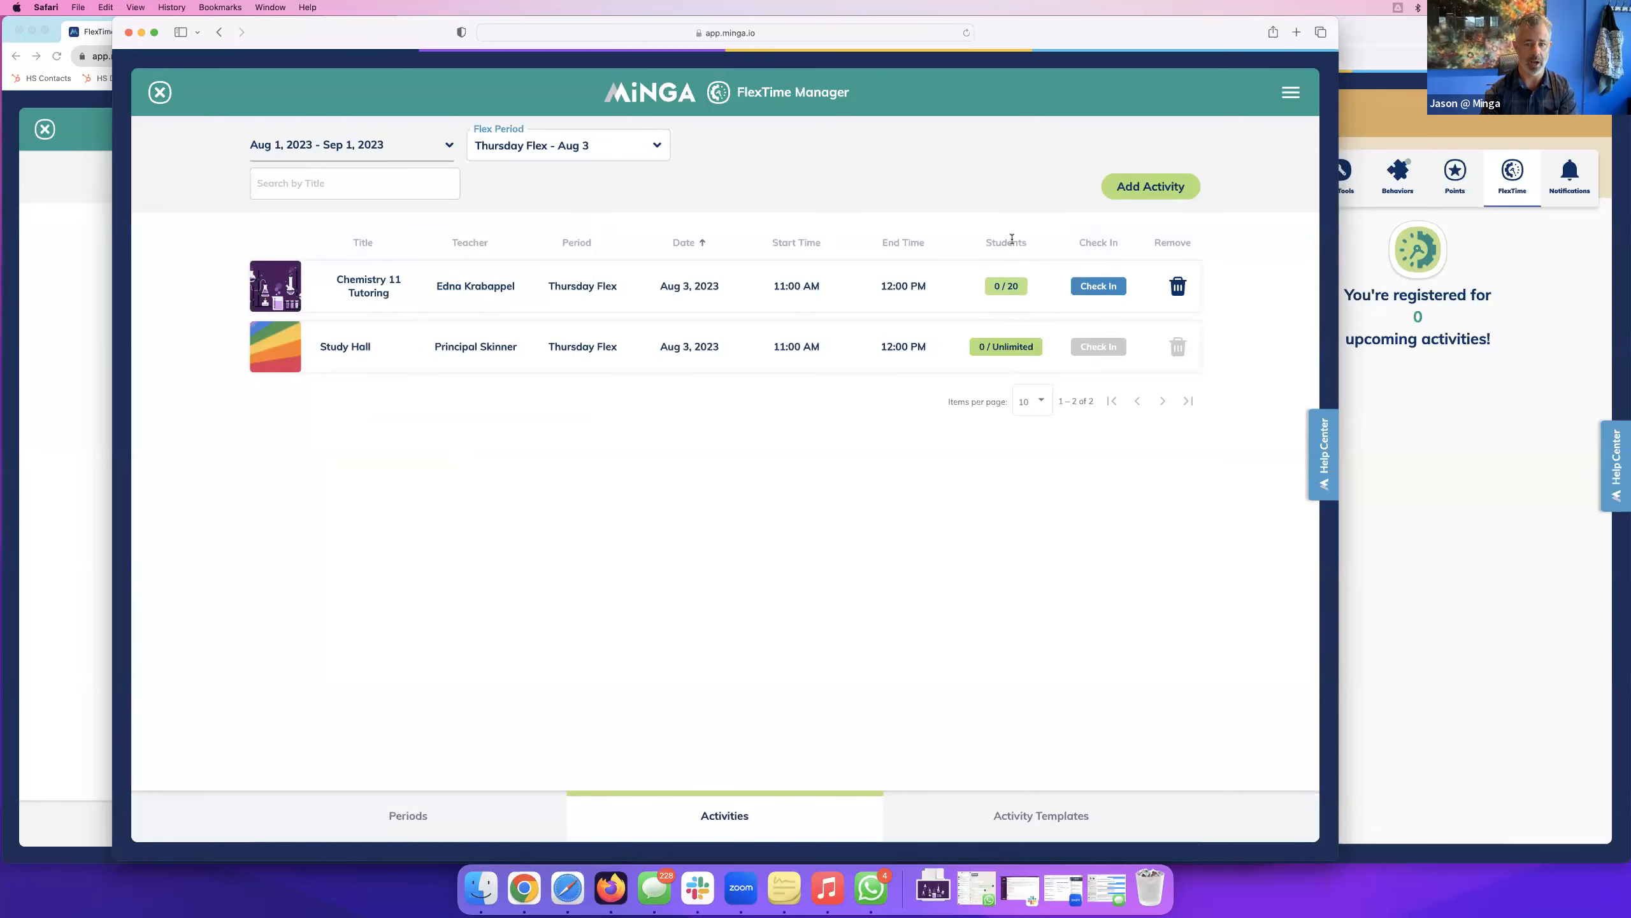
Assign the grade 9 student to Chemistry 11 Tutoring in the Aug 3 Thursday Flex and check the activity's student list.
click(1007, 287)
text(bart)
click(540, 389)
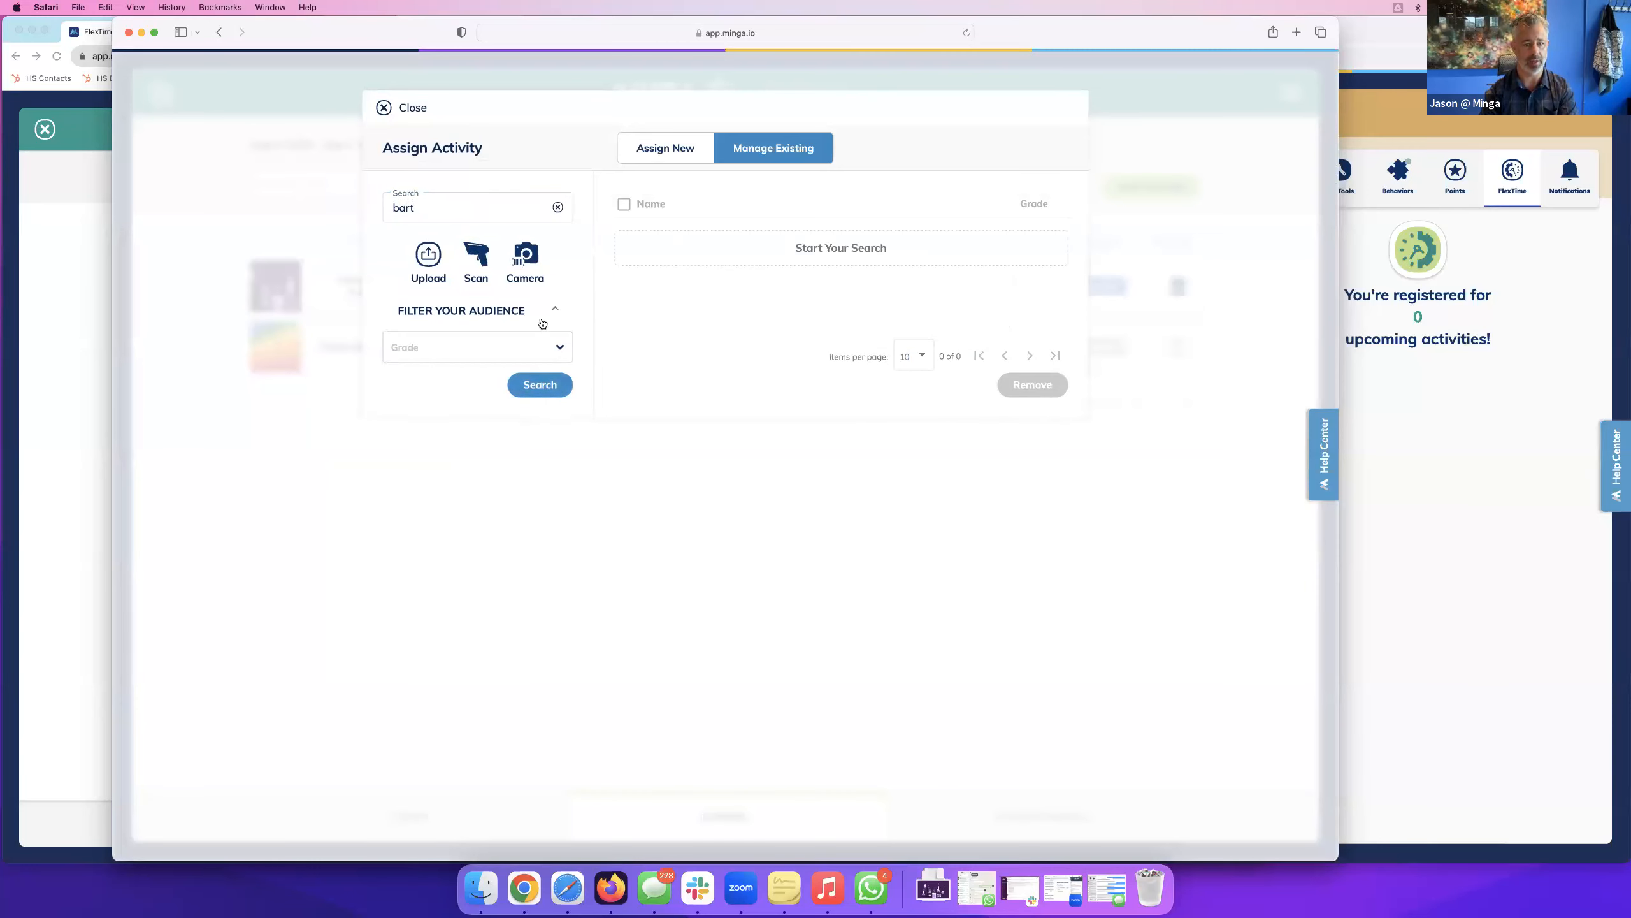
click(668, 153)
click(541, 467)
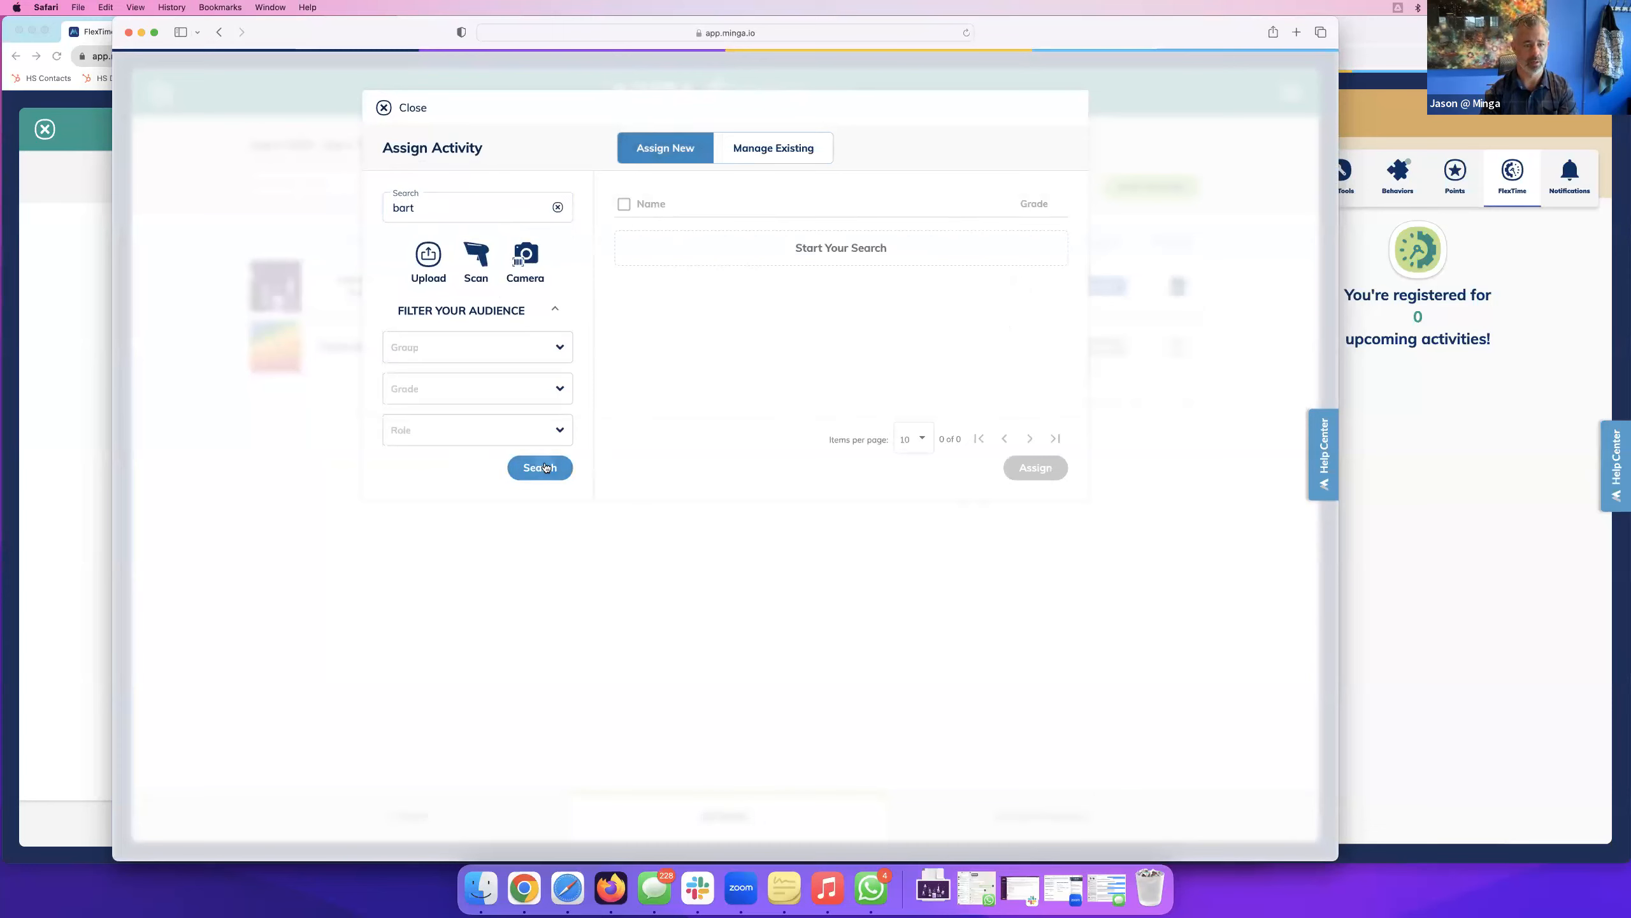
click(624, 248)
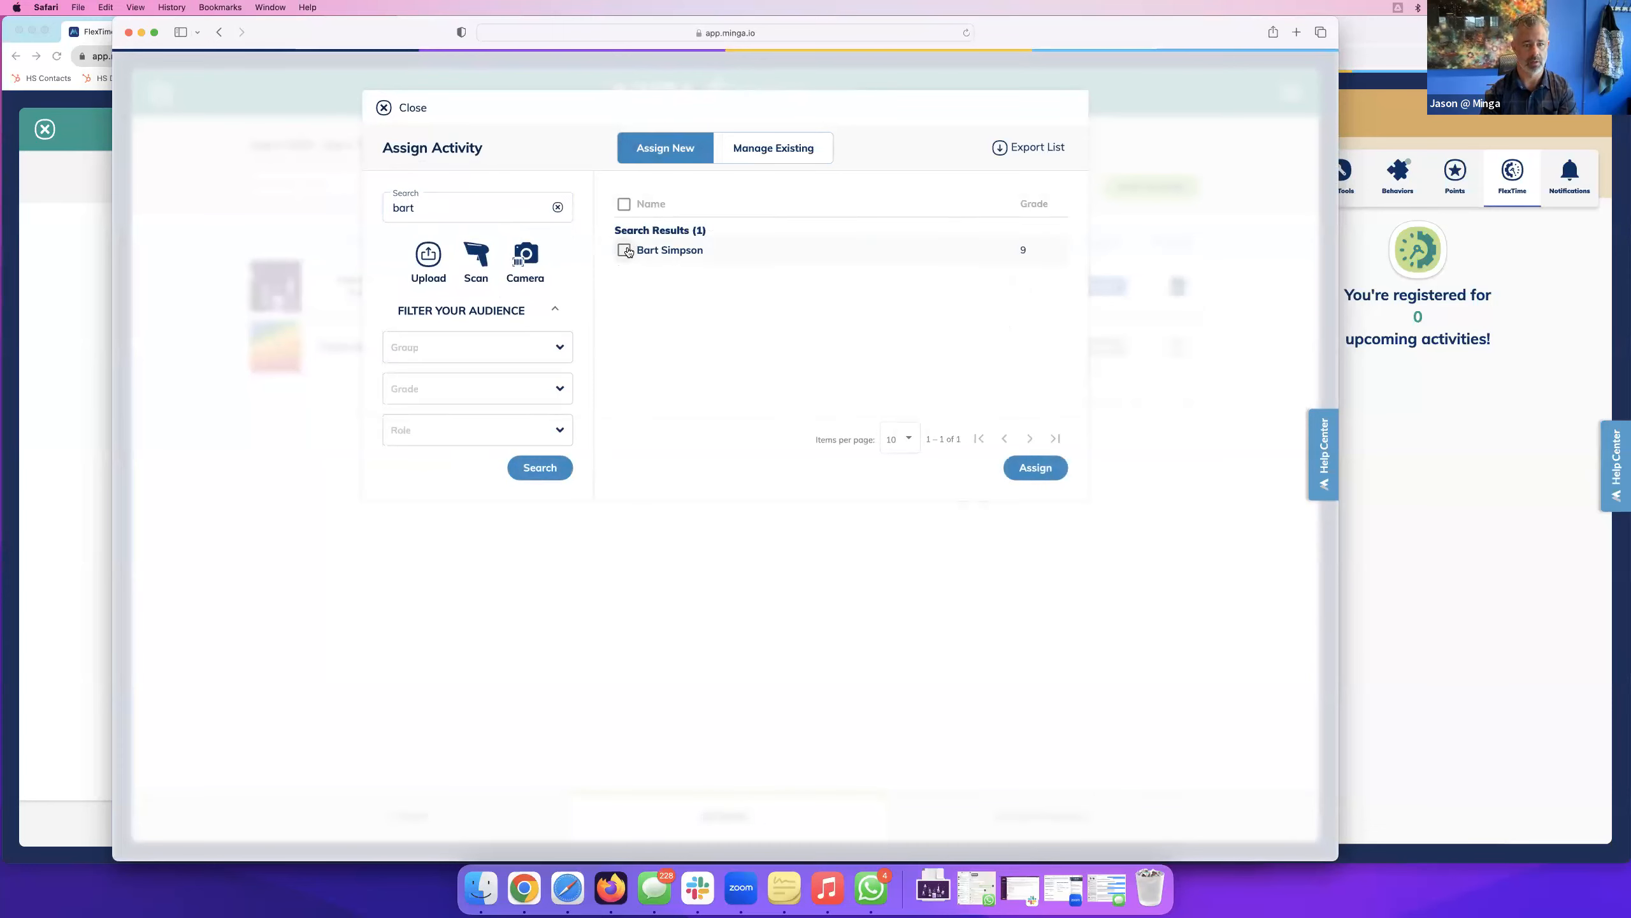
click(1036, 469)
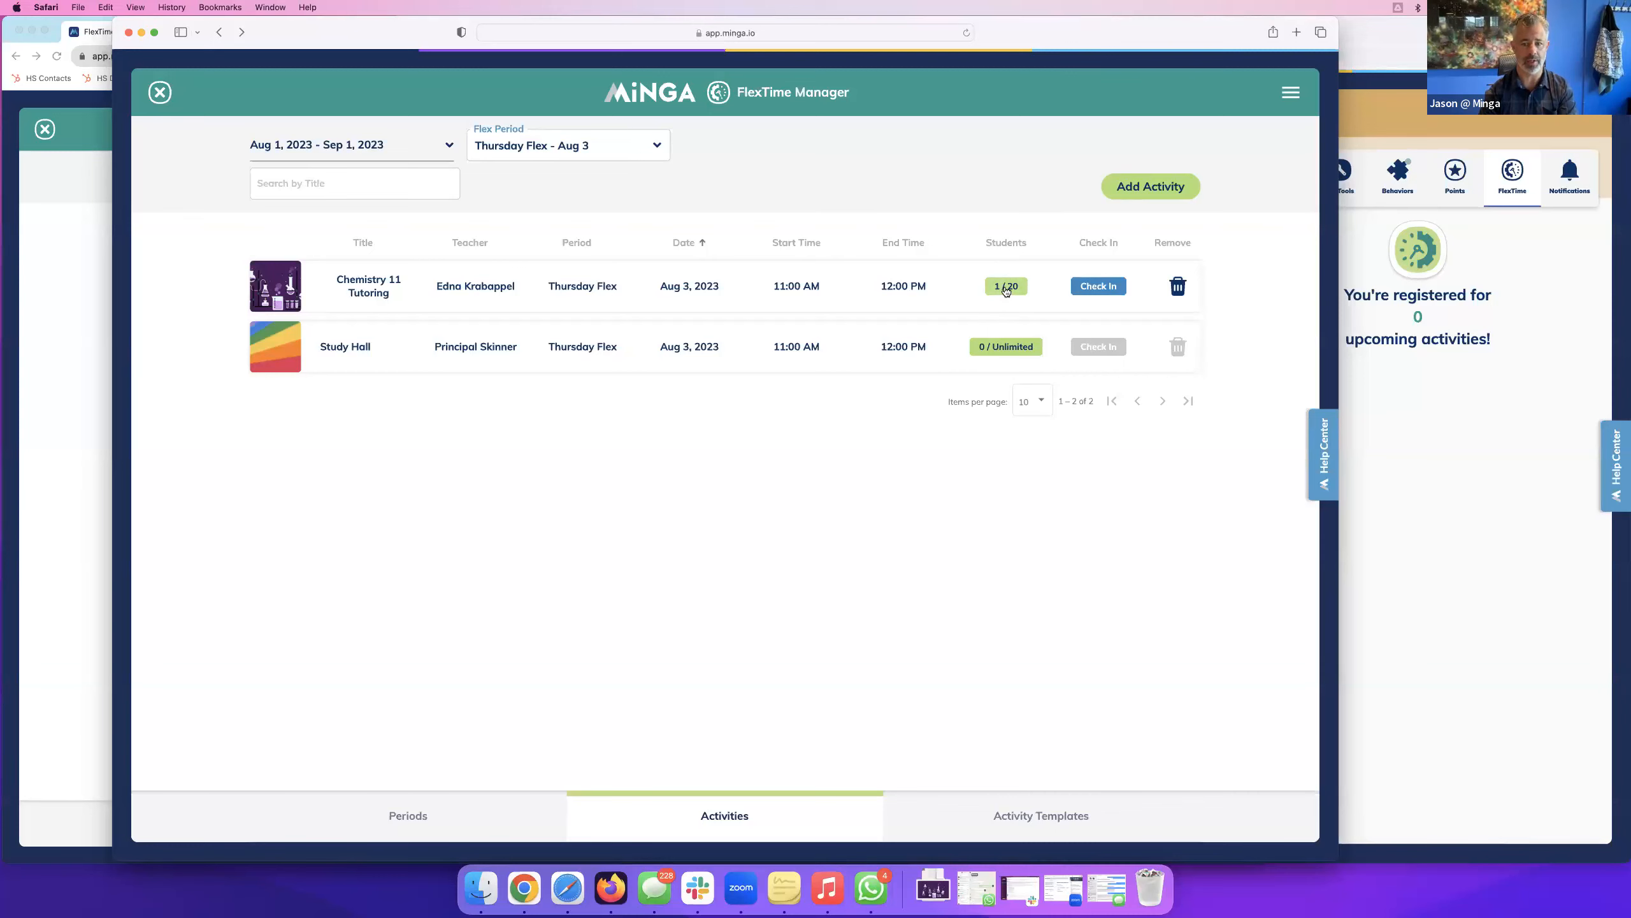
click(1005, 288)
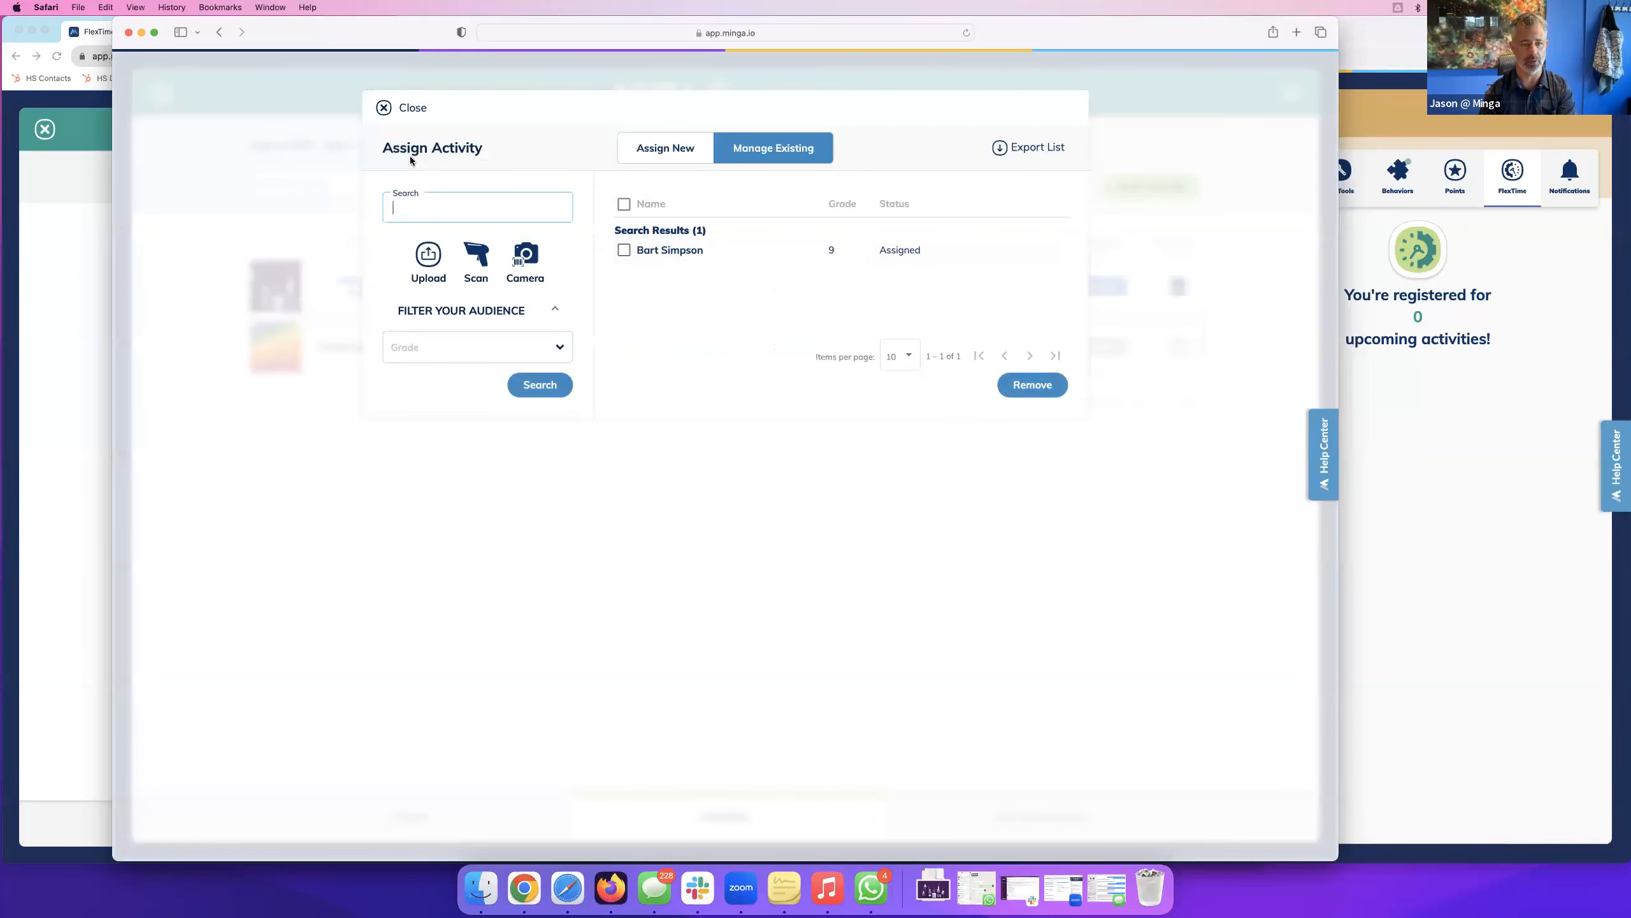
click(385, 107)
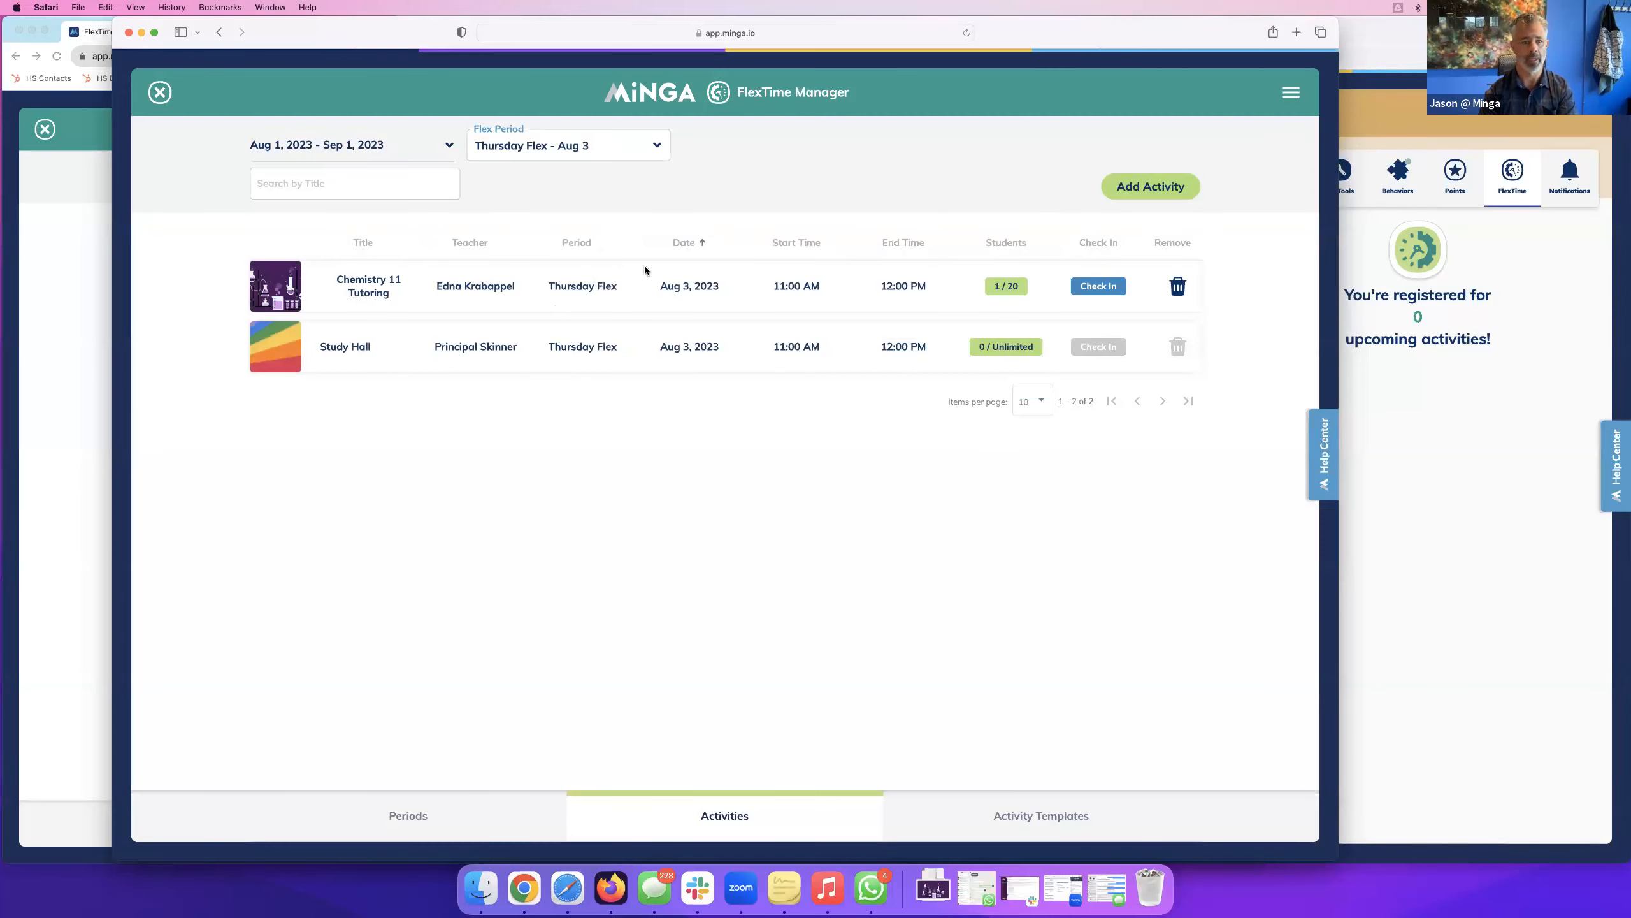
Switch to the student's Firefox window, reopen Student Tools, and examine the Aug 3 assigned activity's teacher and location in FlexTime.
drag(360, 31, 301, 28)
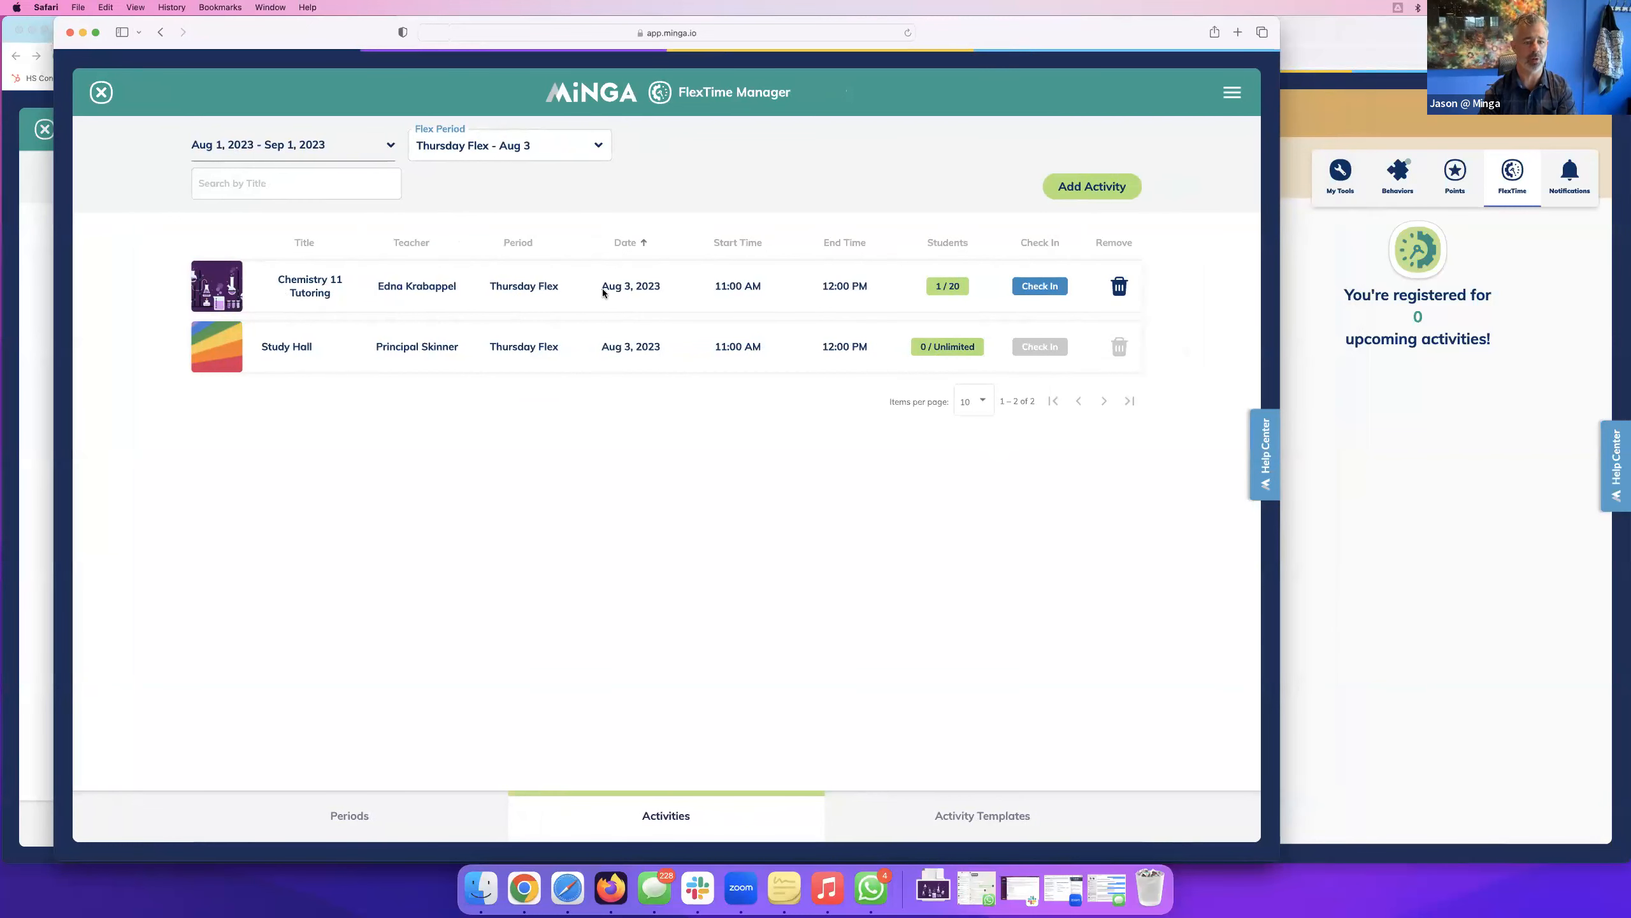
click(1425, 524)
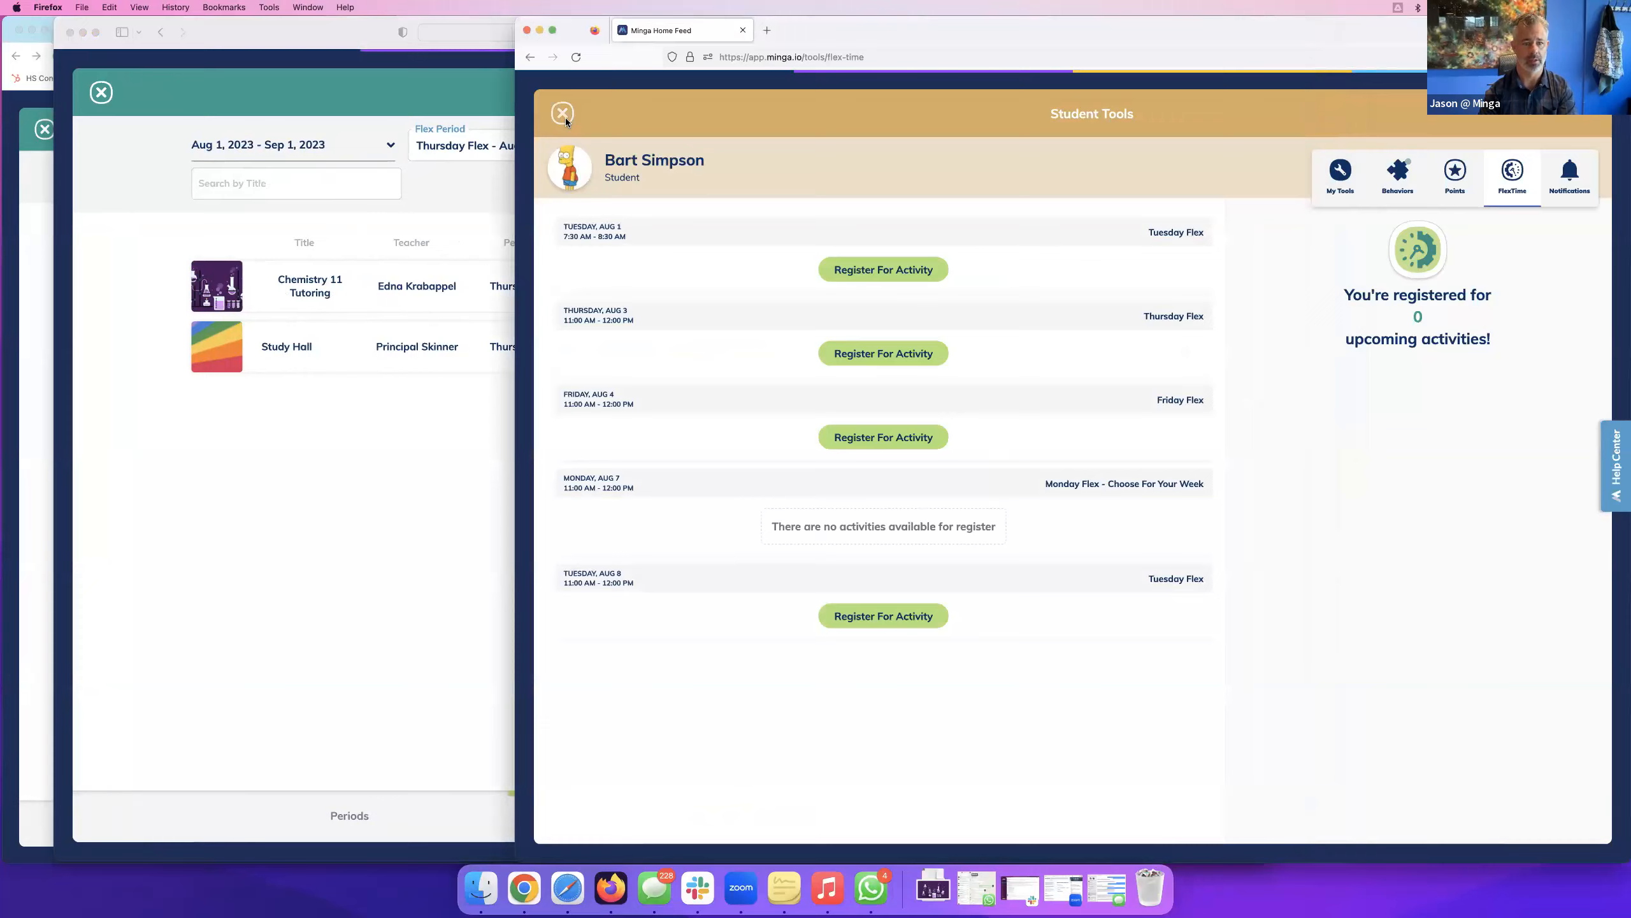
click(564, 116)
click(797, 253)
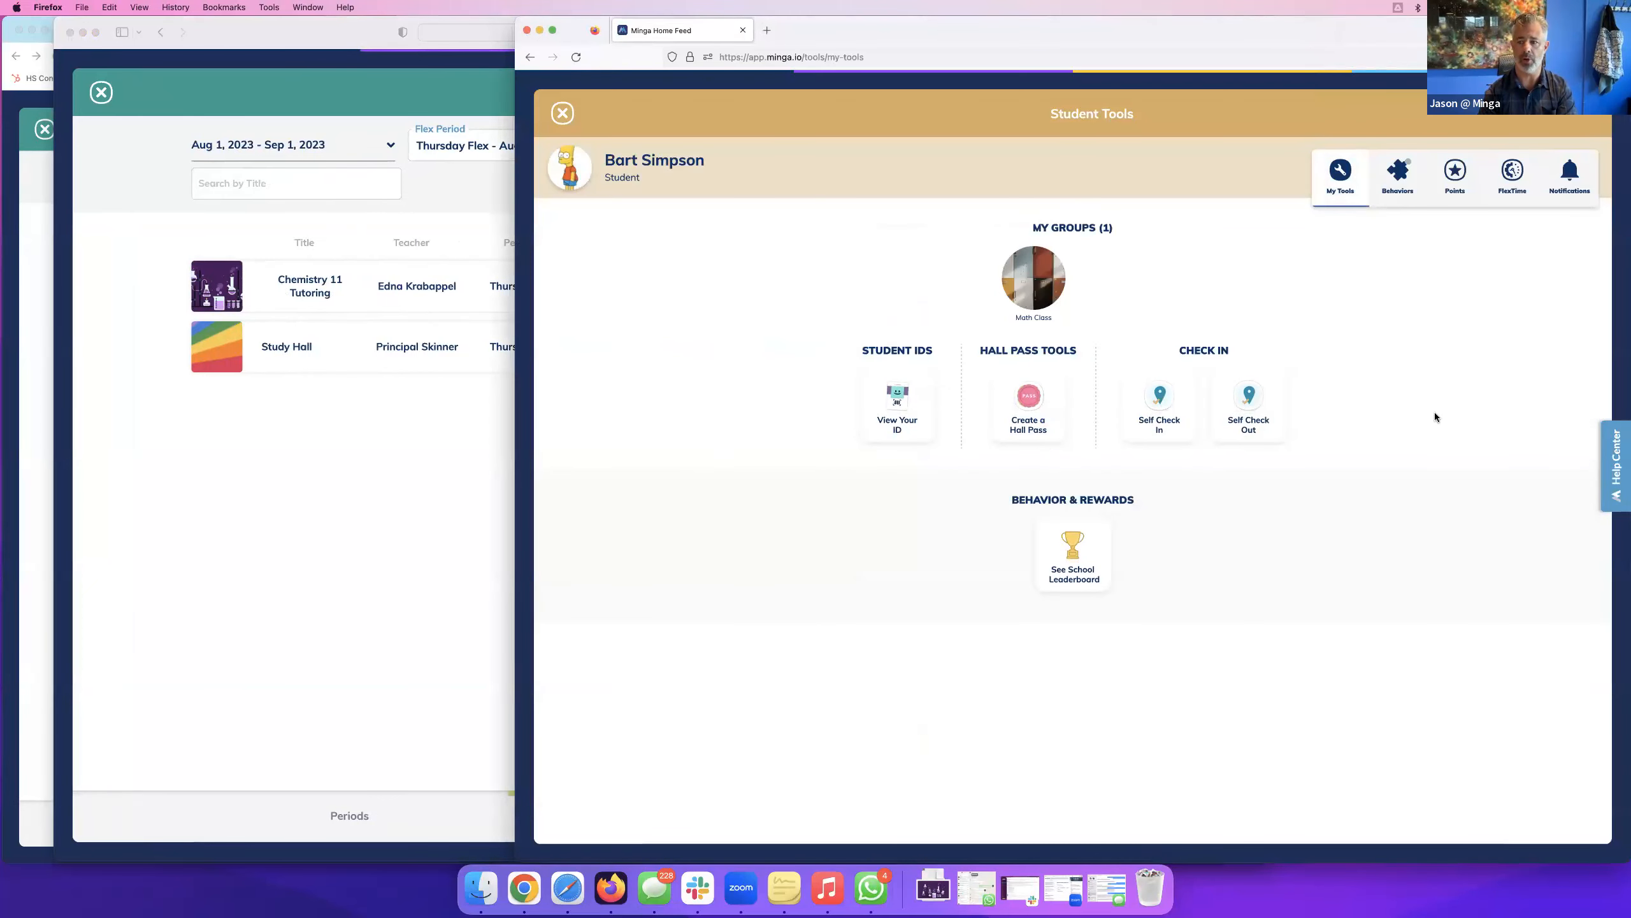
click(1515, 198)
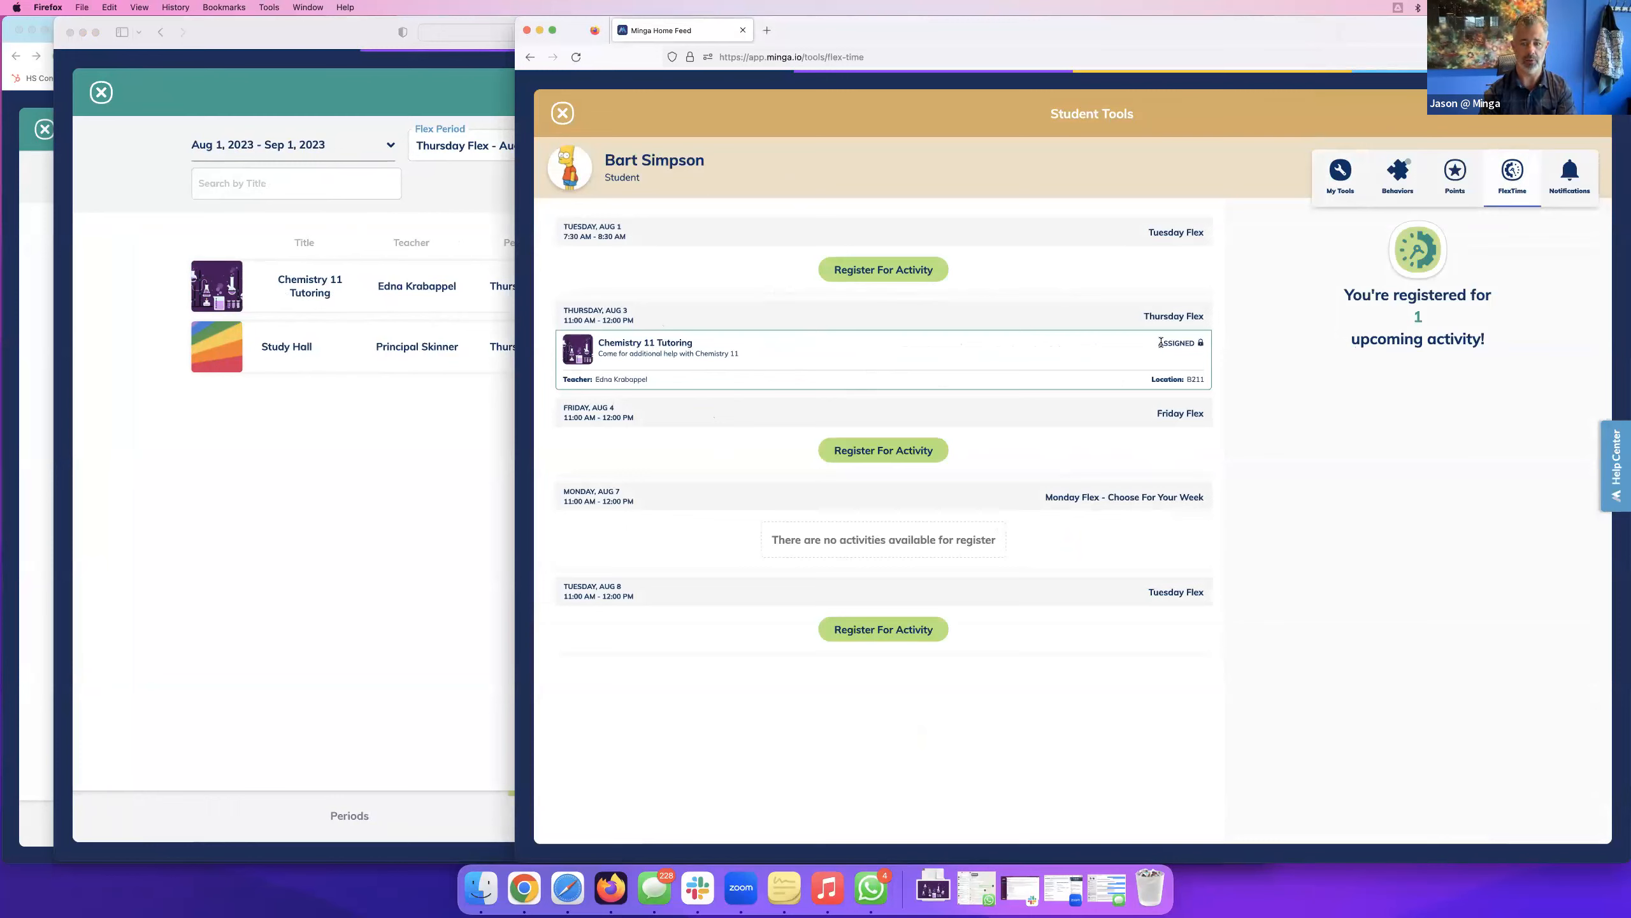
drag(1170, 379, 1207, 382)
click(849, 362)
drag(567, 380, 651, 381)
click(662, 382)
Register the student for Chemistry 11 Tutoring in the Aug 1 Tuesday Flex and Chemistry 11 Test RETAKE in the Aug 4 Friday Flex.
click(875, 272)
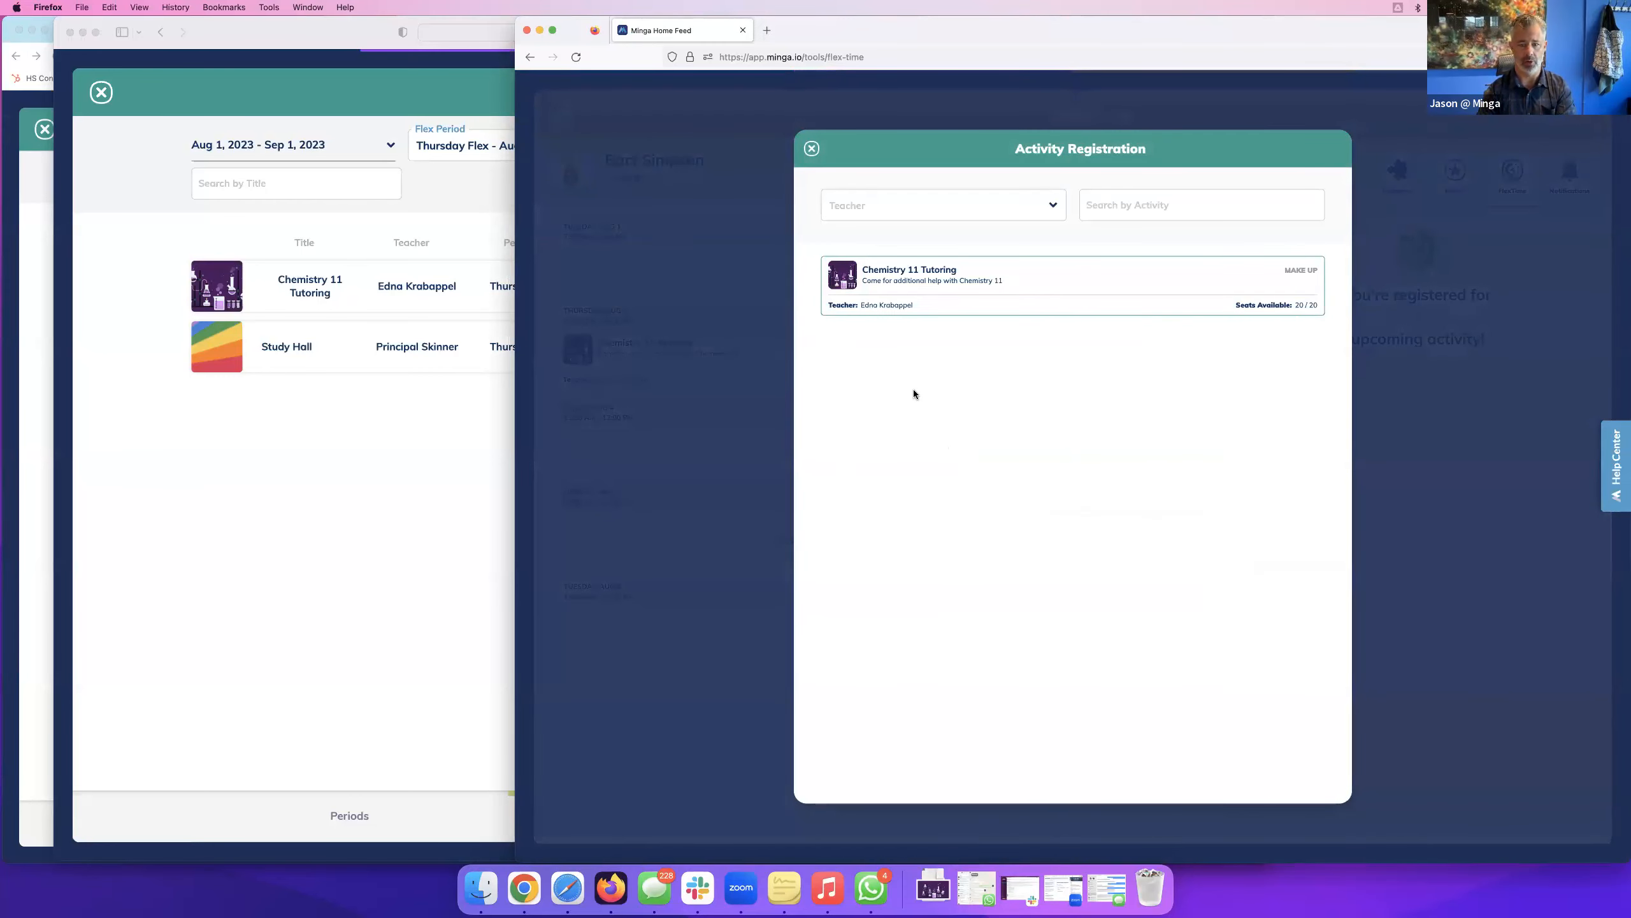
click(987, 288)
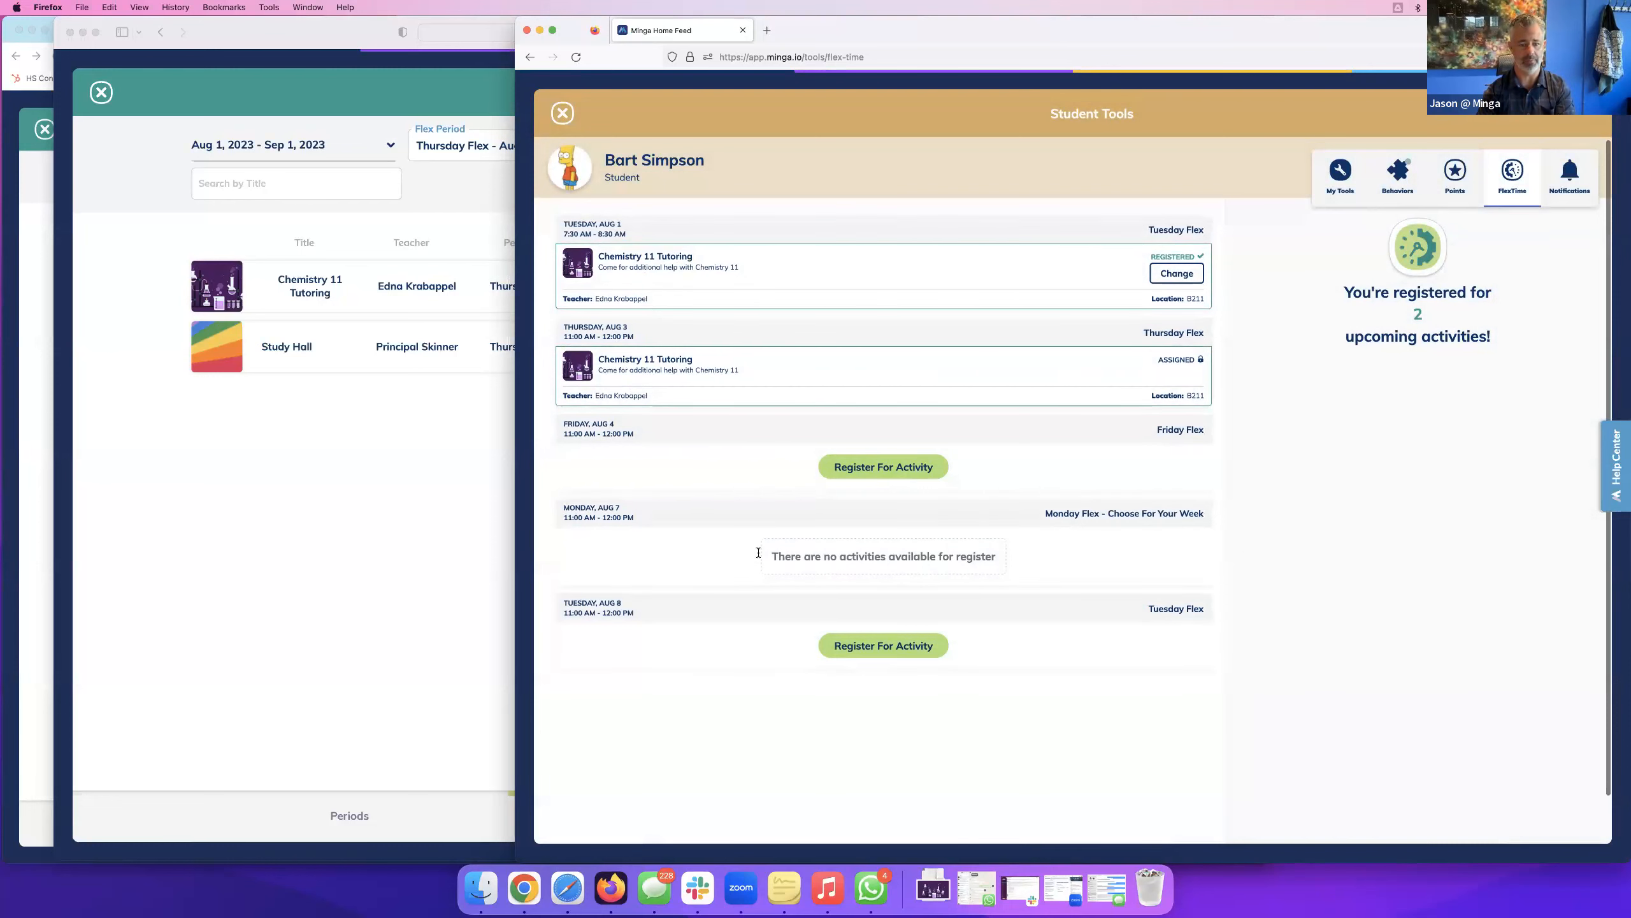
click(896, 474)
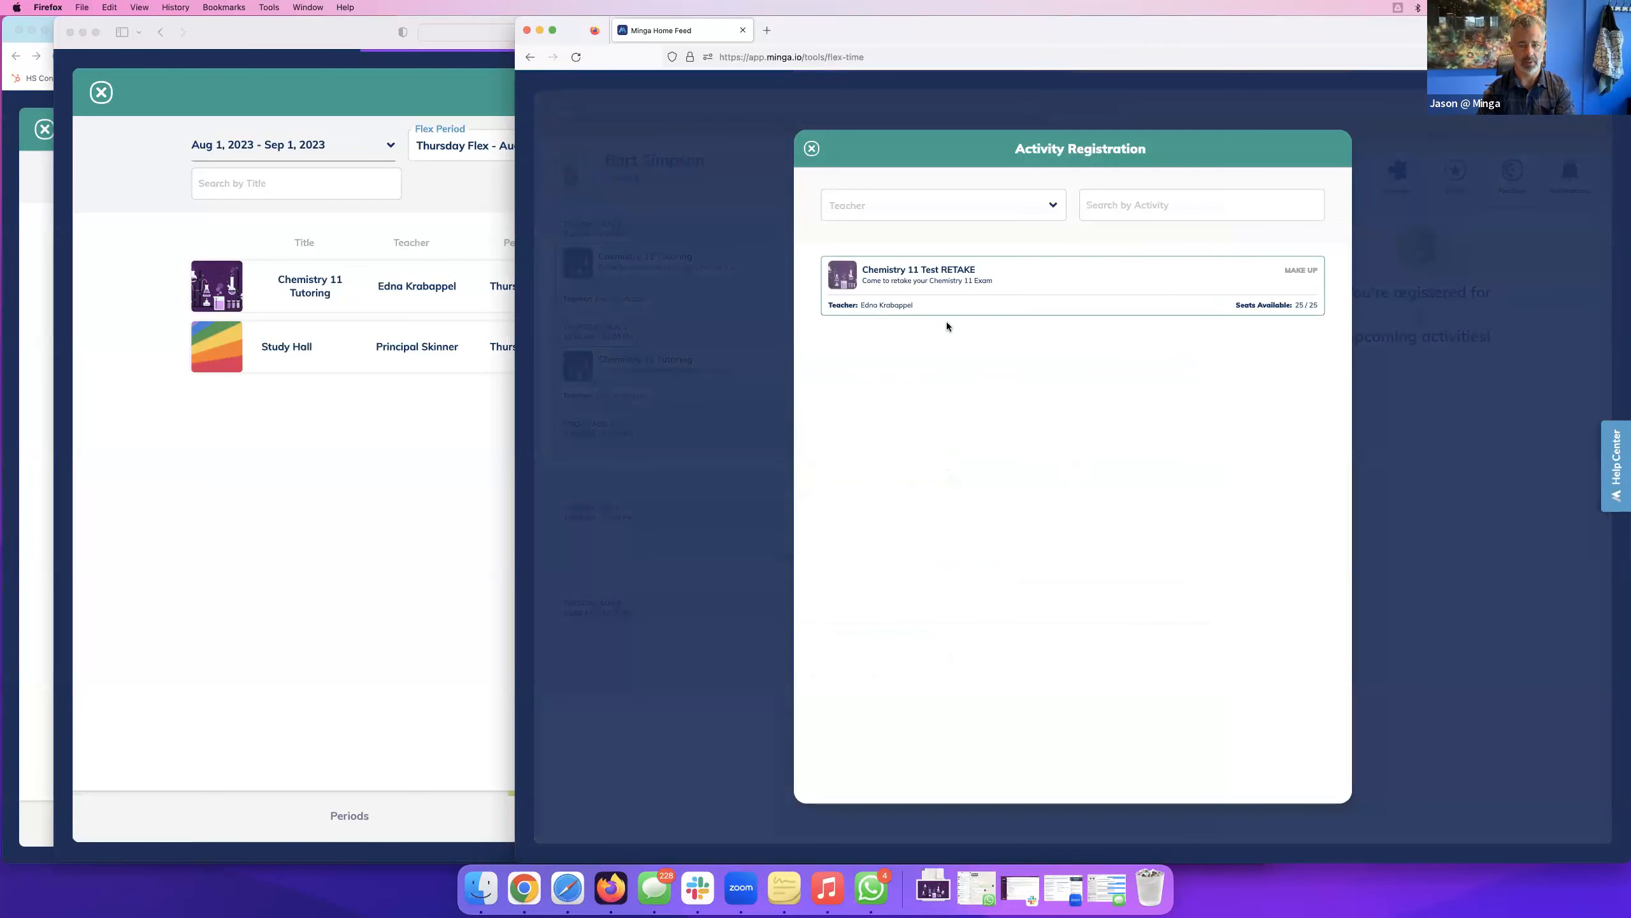
click(1055, 208)
click(1055, 207)
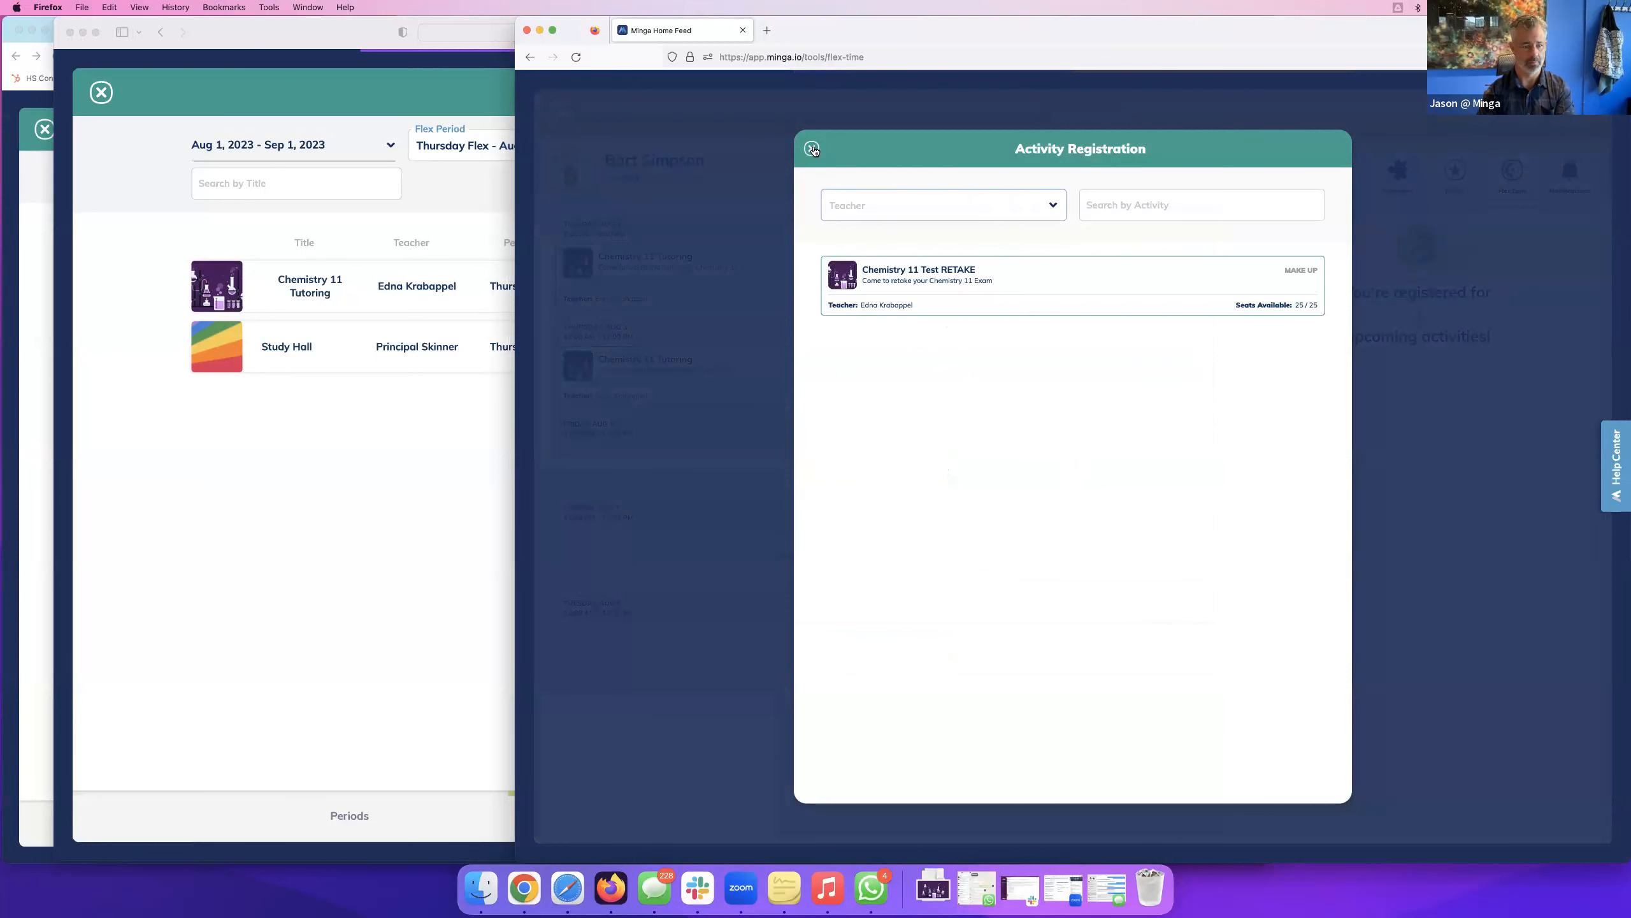
click(380, 477)
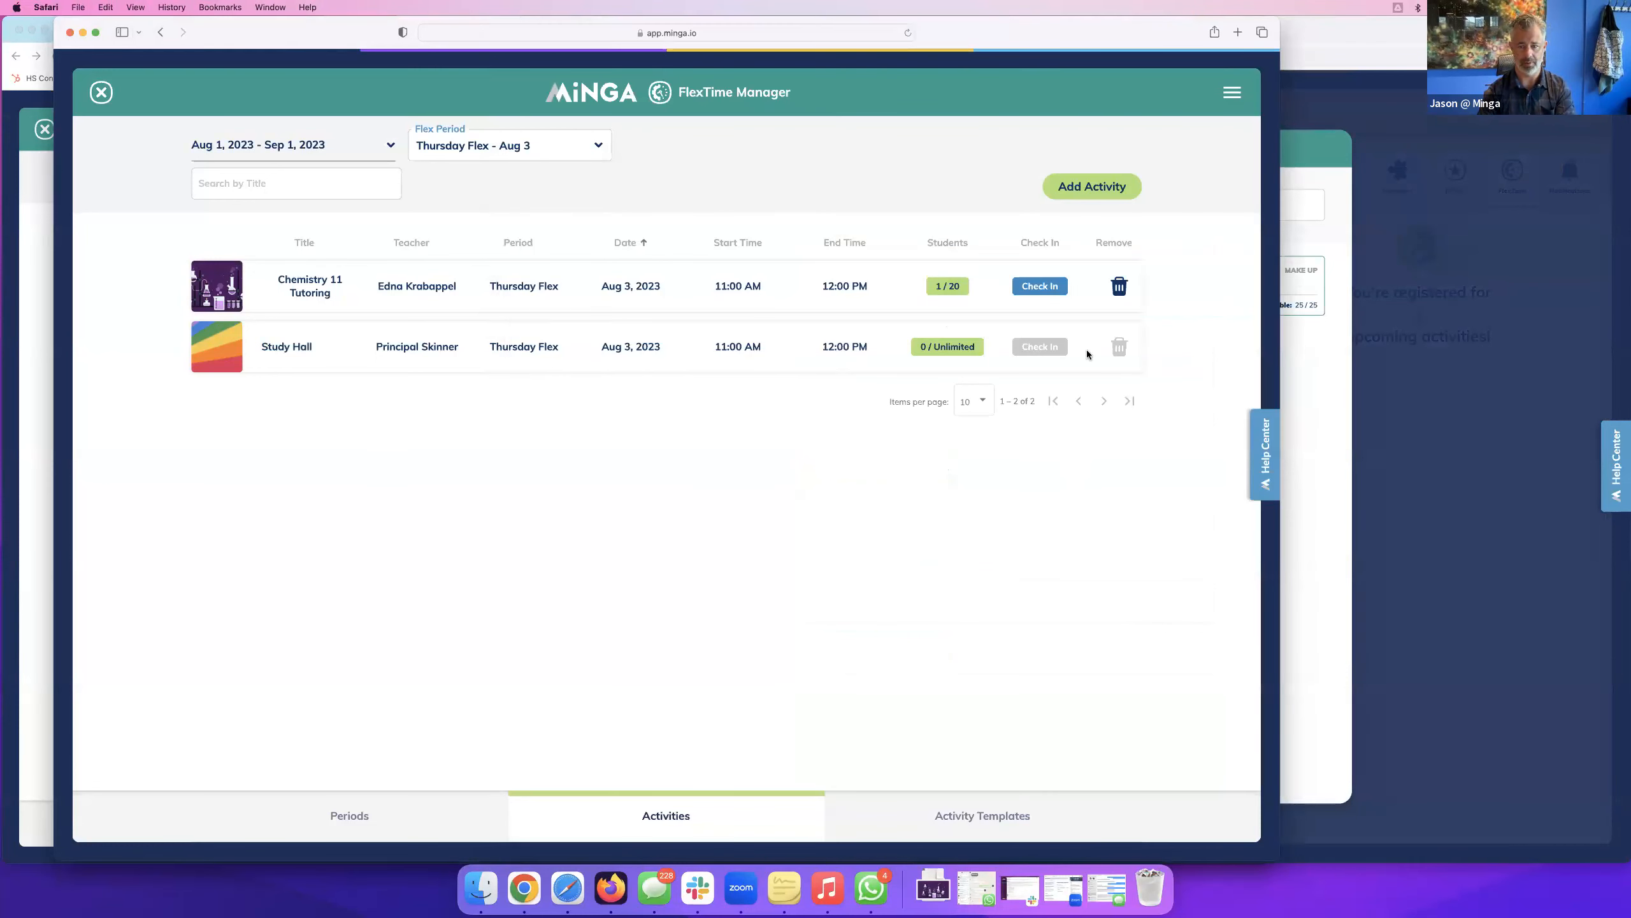
click(1281, 487)
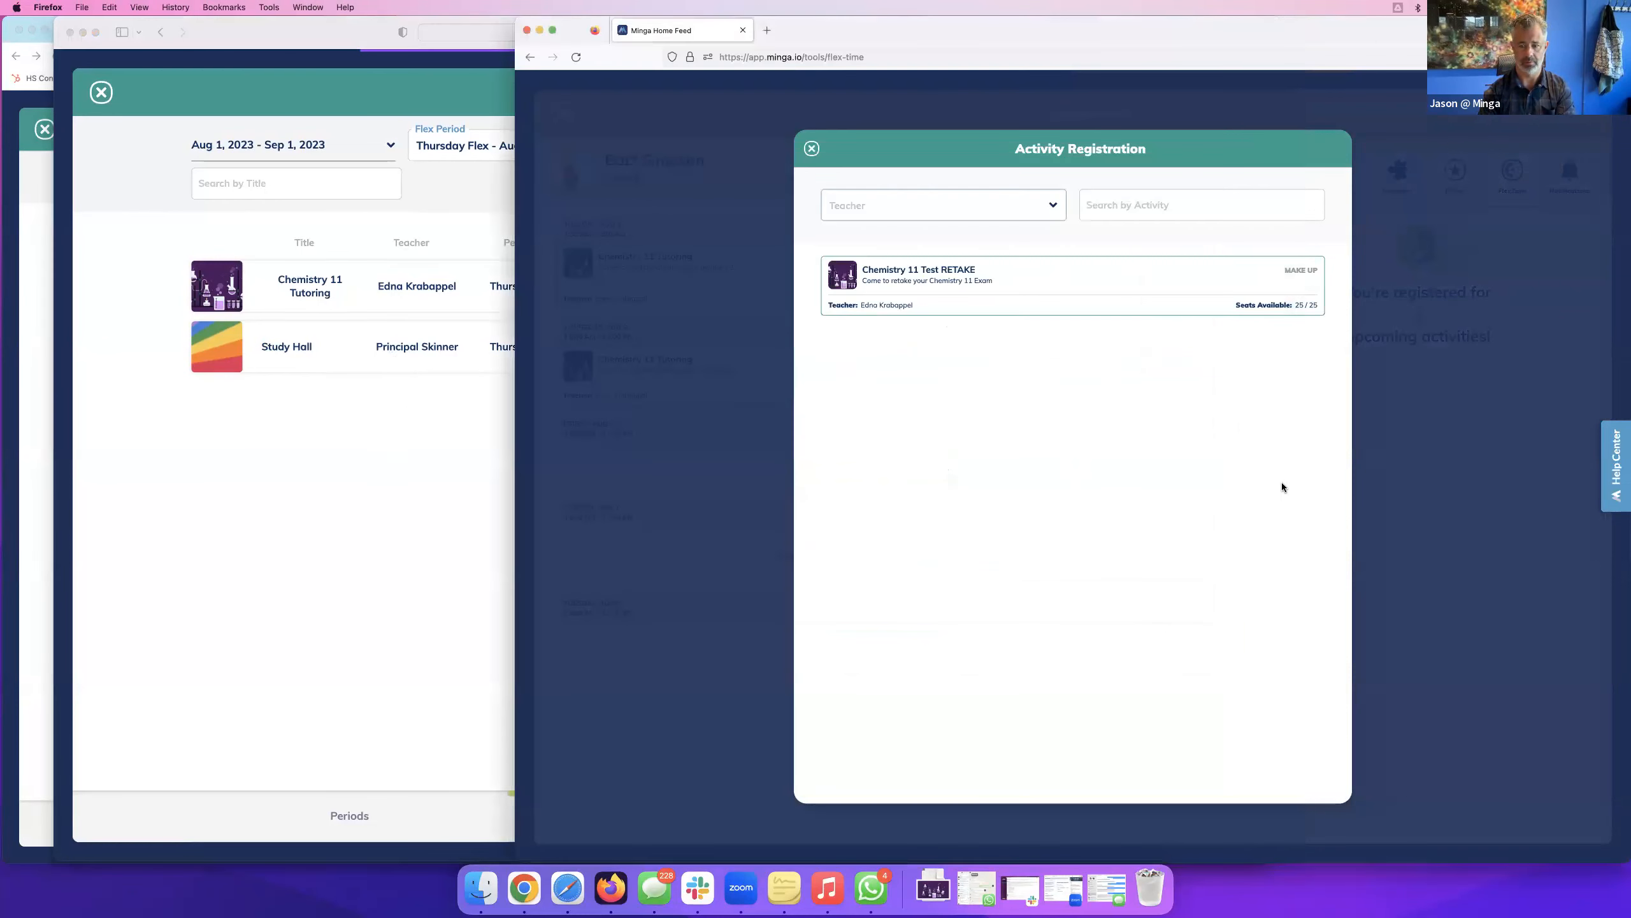
click(906, 289)
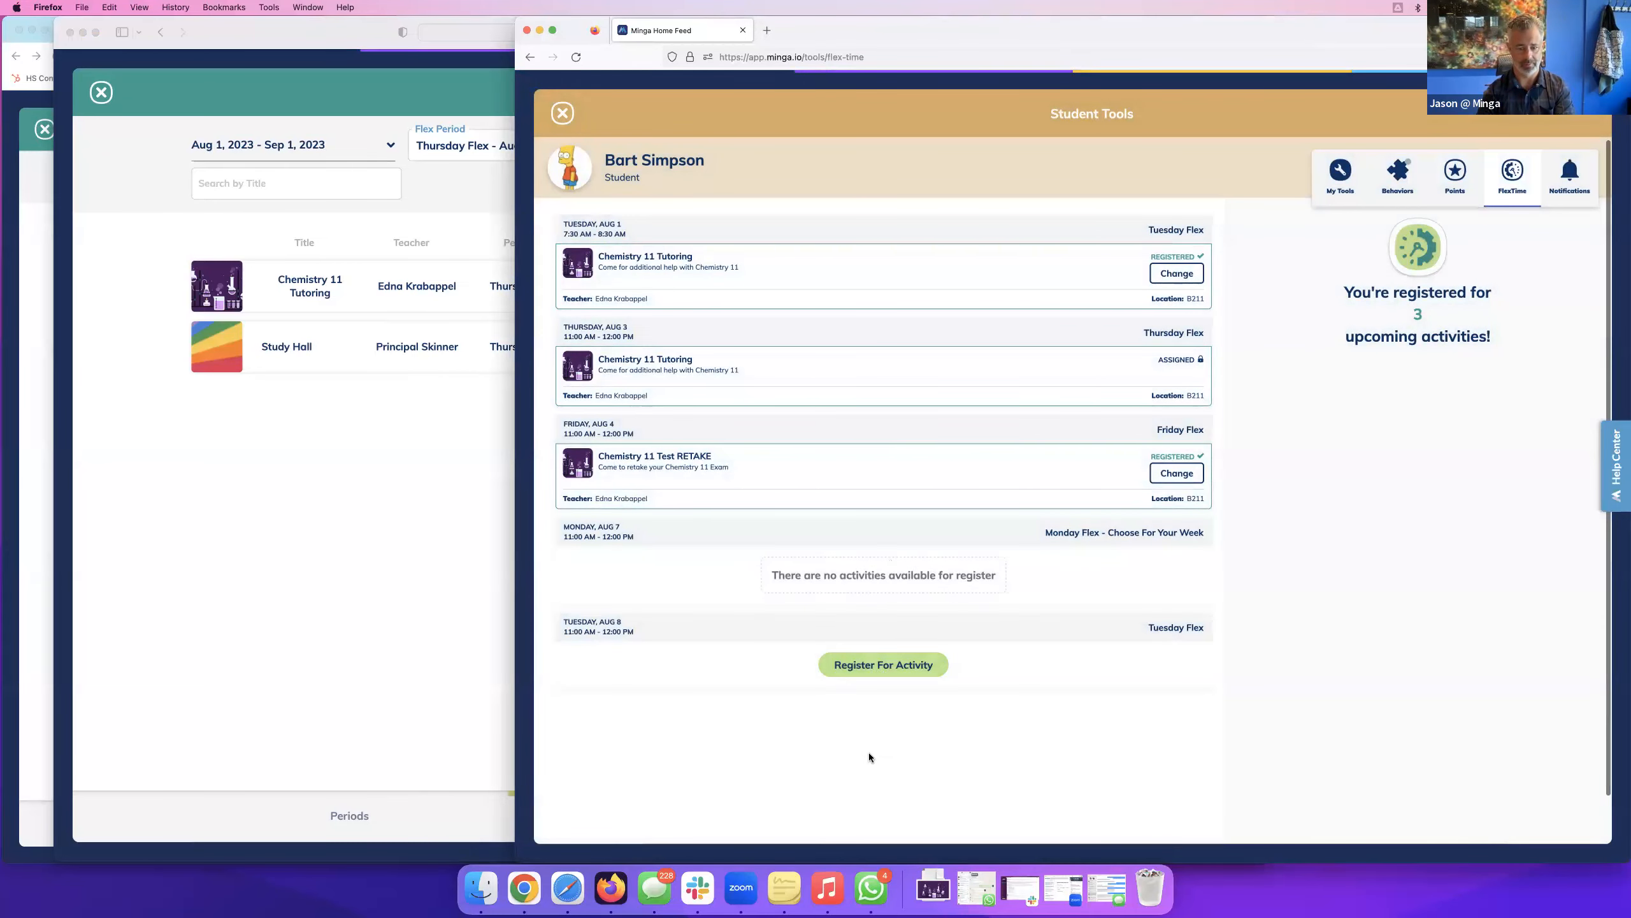
Register the student for Nature Hike in the Aug 8 Tuesday Flex and review the student's full list of registrations.
click(891, 666)
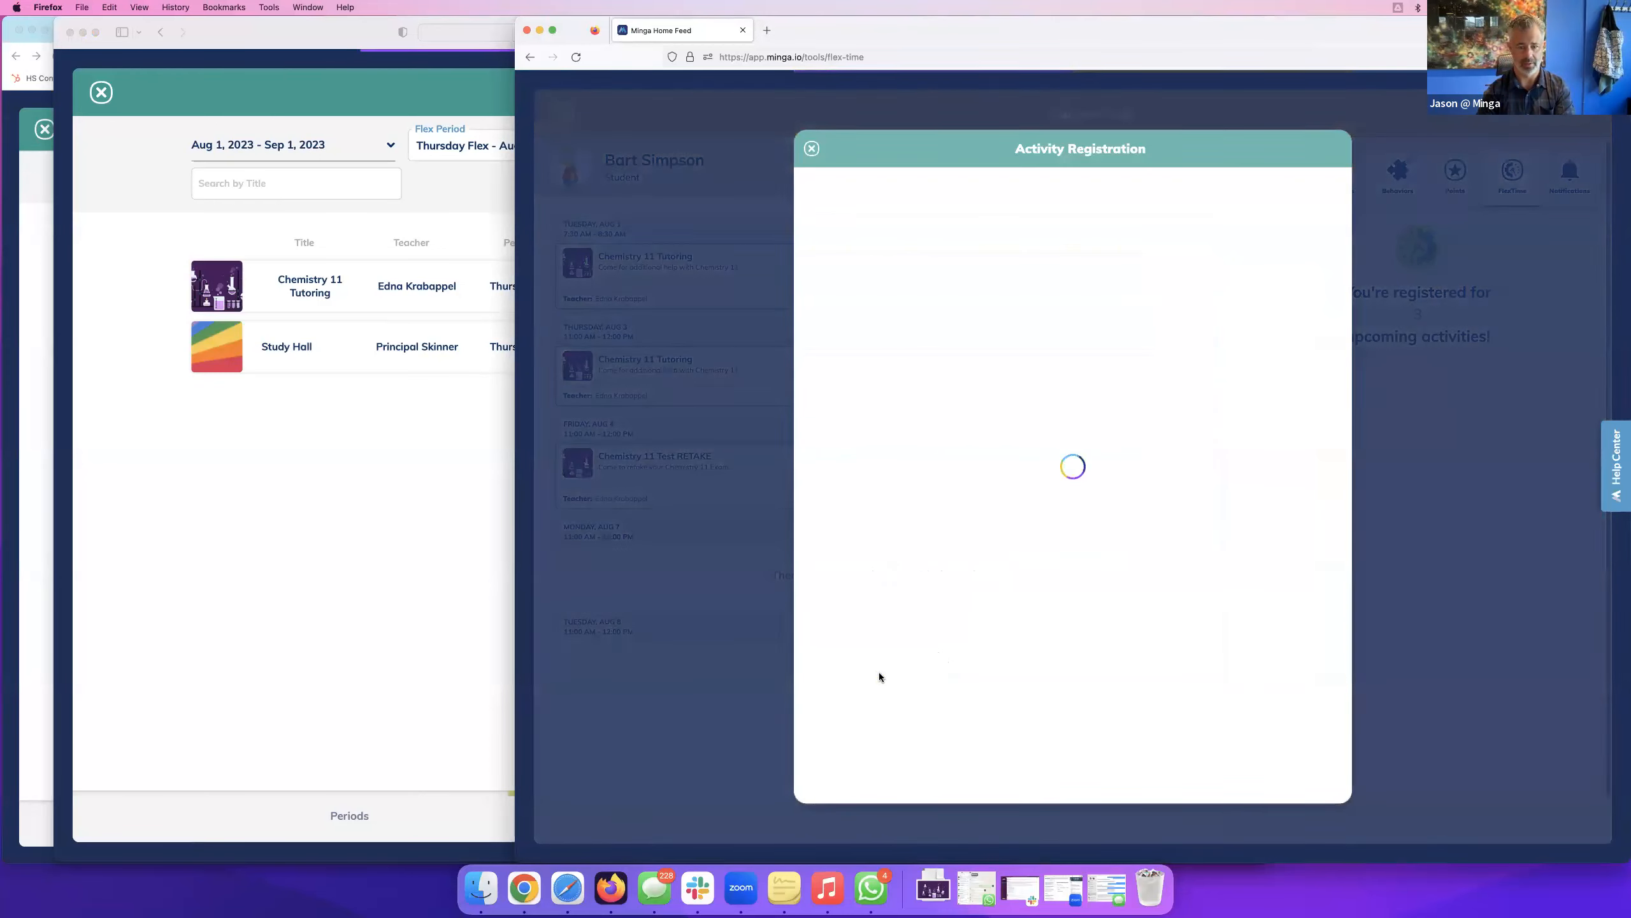
click(938, 285)
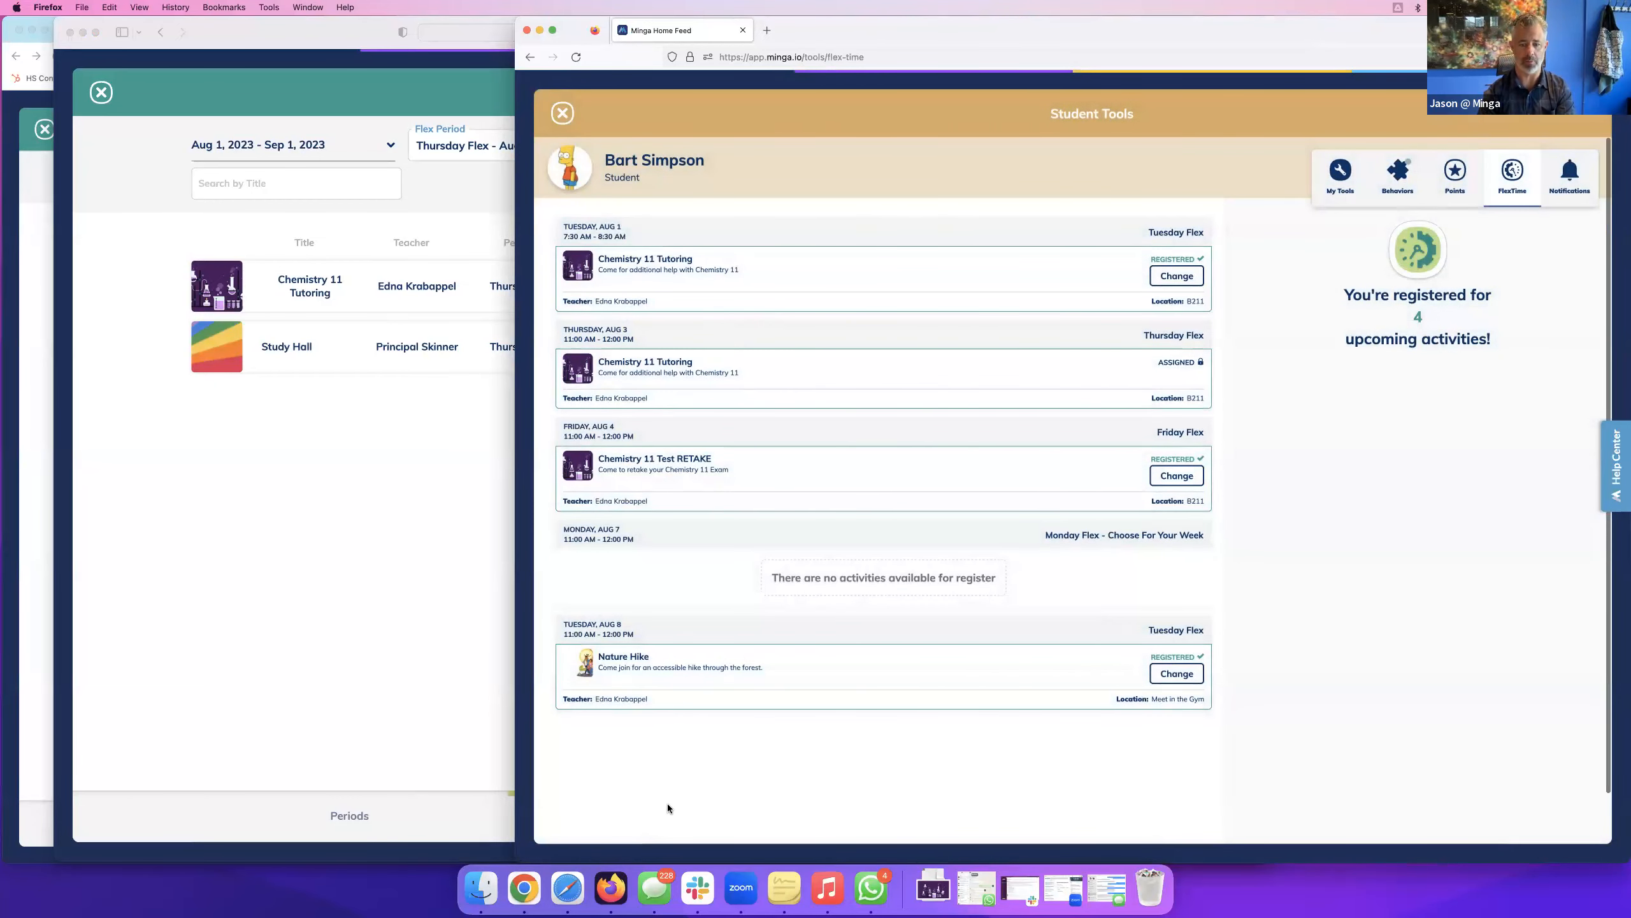
drag(940, 30, 595, 11)
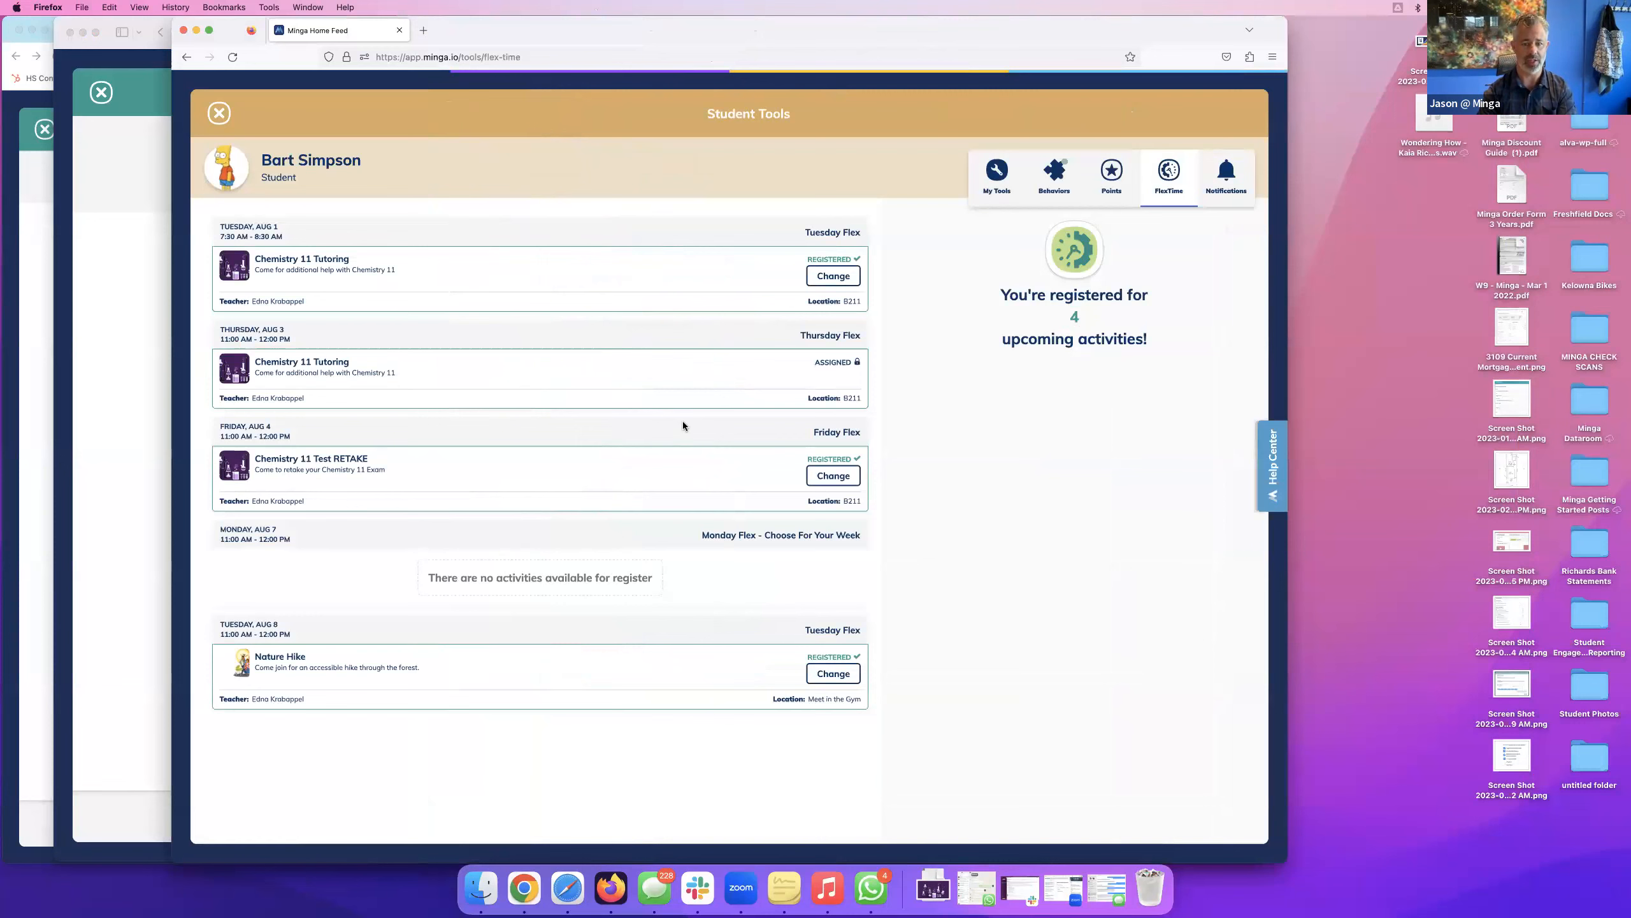
scroll(770, 508, down, 1)
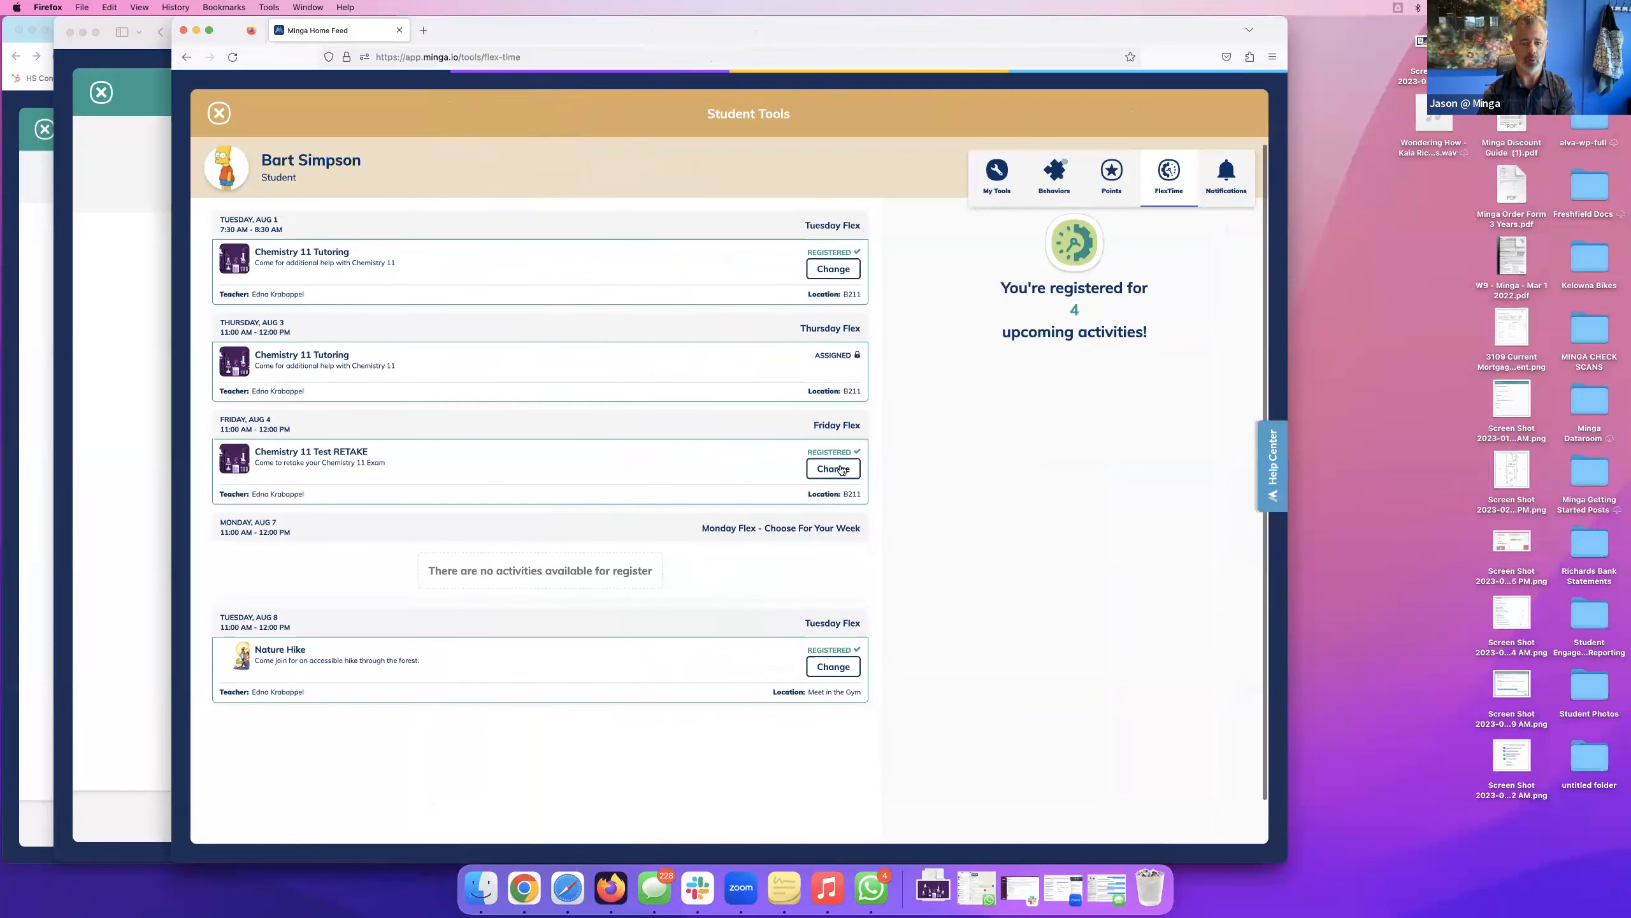
scroll(811, 321, up, 1)
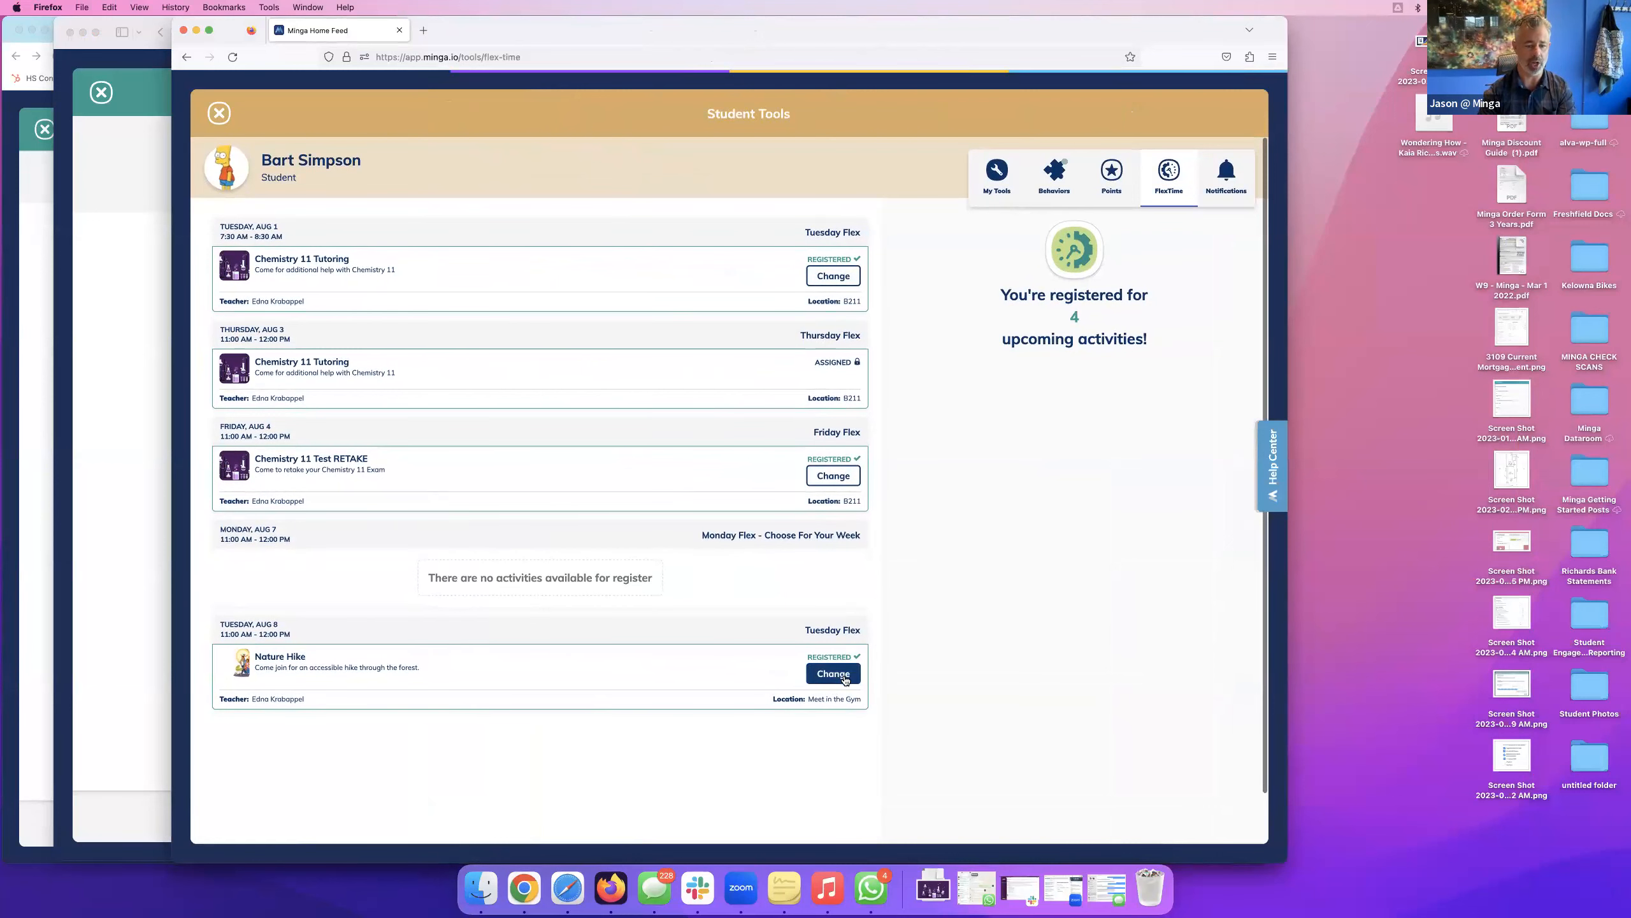
drag(644, 36, 894, 29)
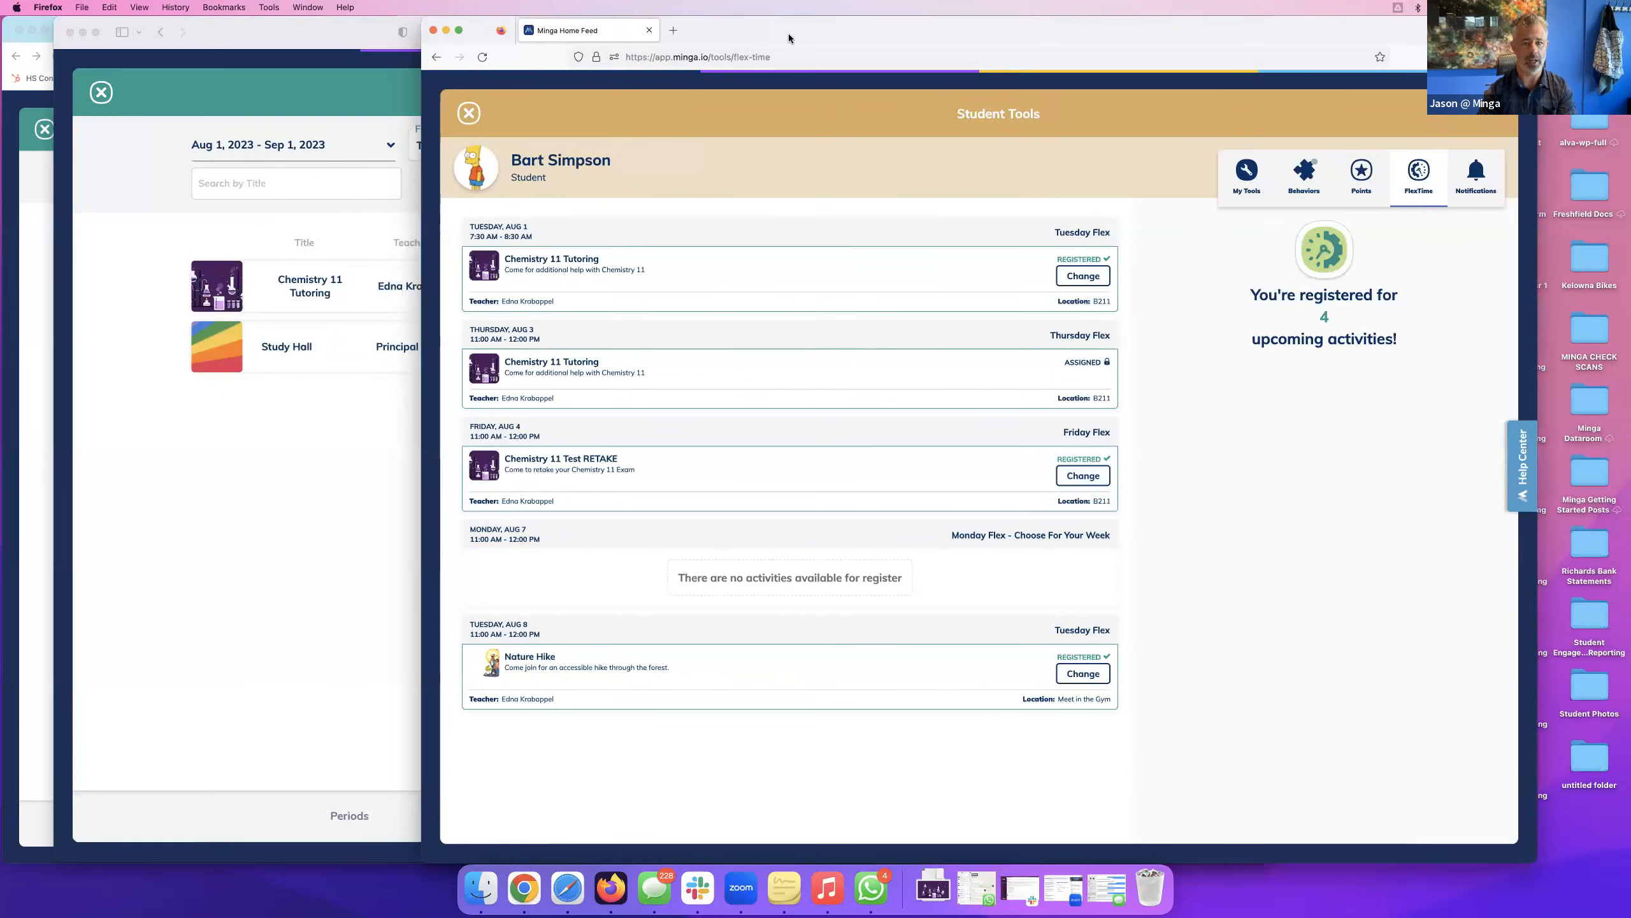
drag(788, 33, 905, 33)
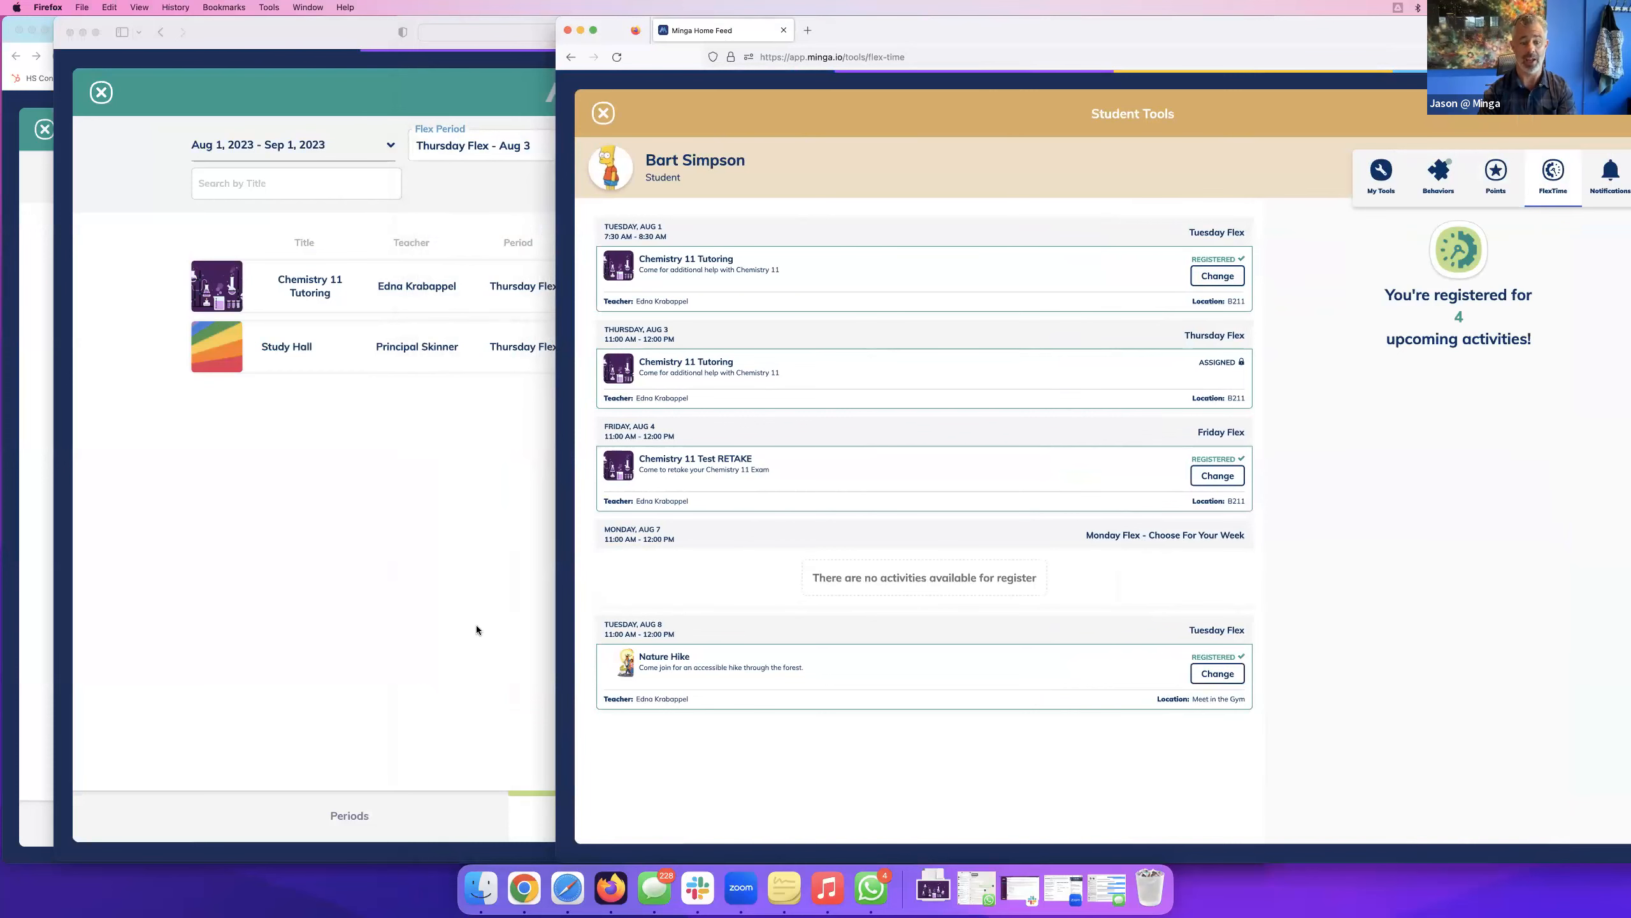
In the administrator's Chrome window, disable Students Can Register / Make Changes for the Aug 1 Tuesday Flex and Aug 3 Thursday Flex periods.
click(42, 621)
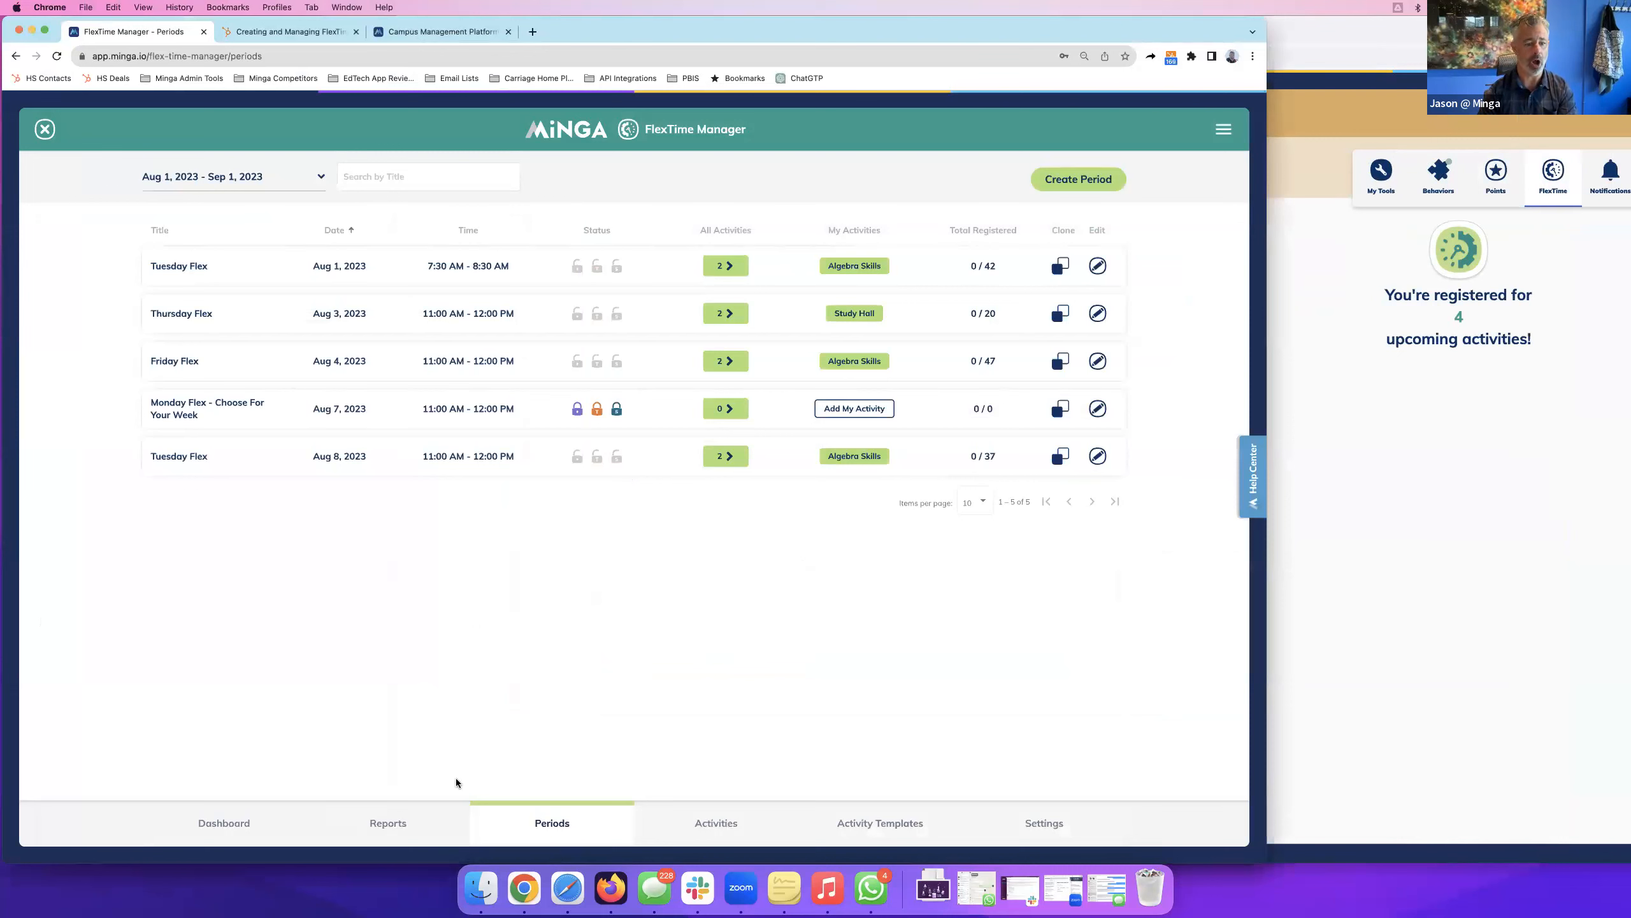
mouse_move(578, 269)
click(1098, 267)
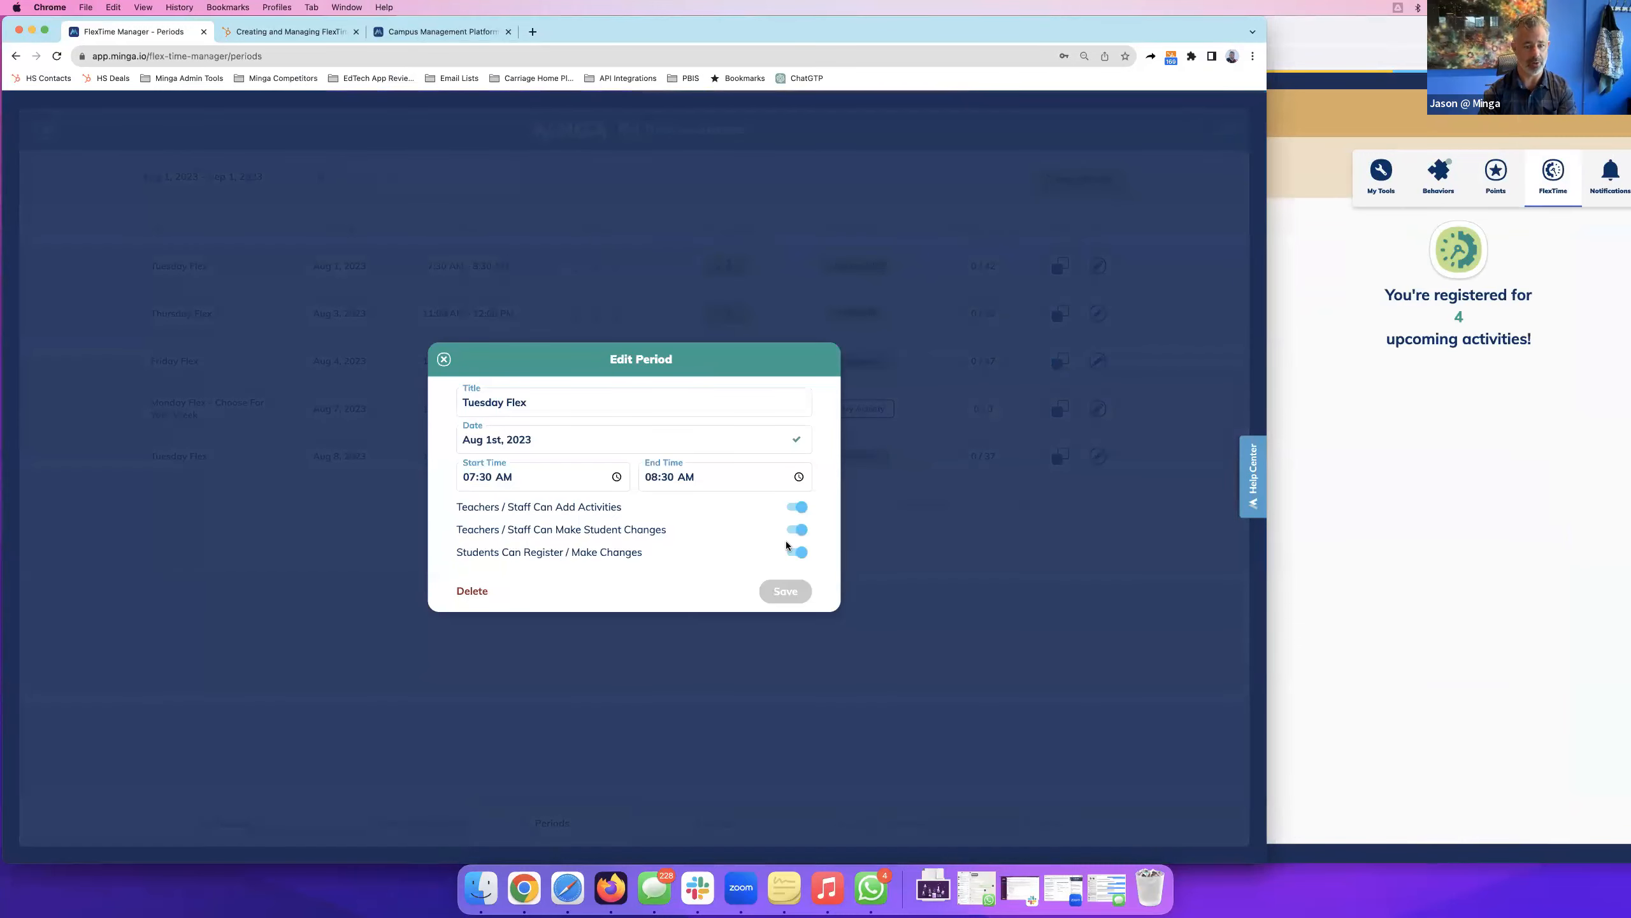
click(796, 552)
click(786, 590)
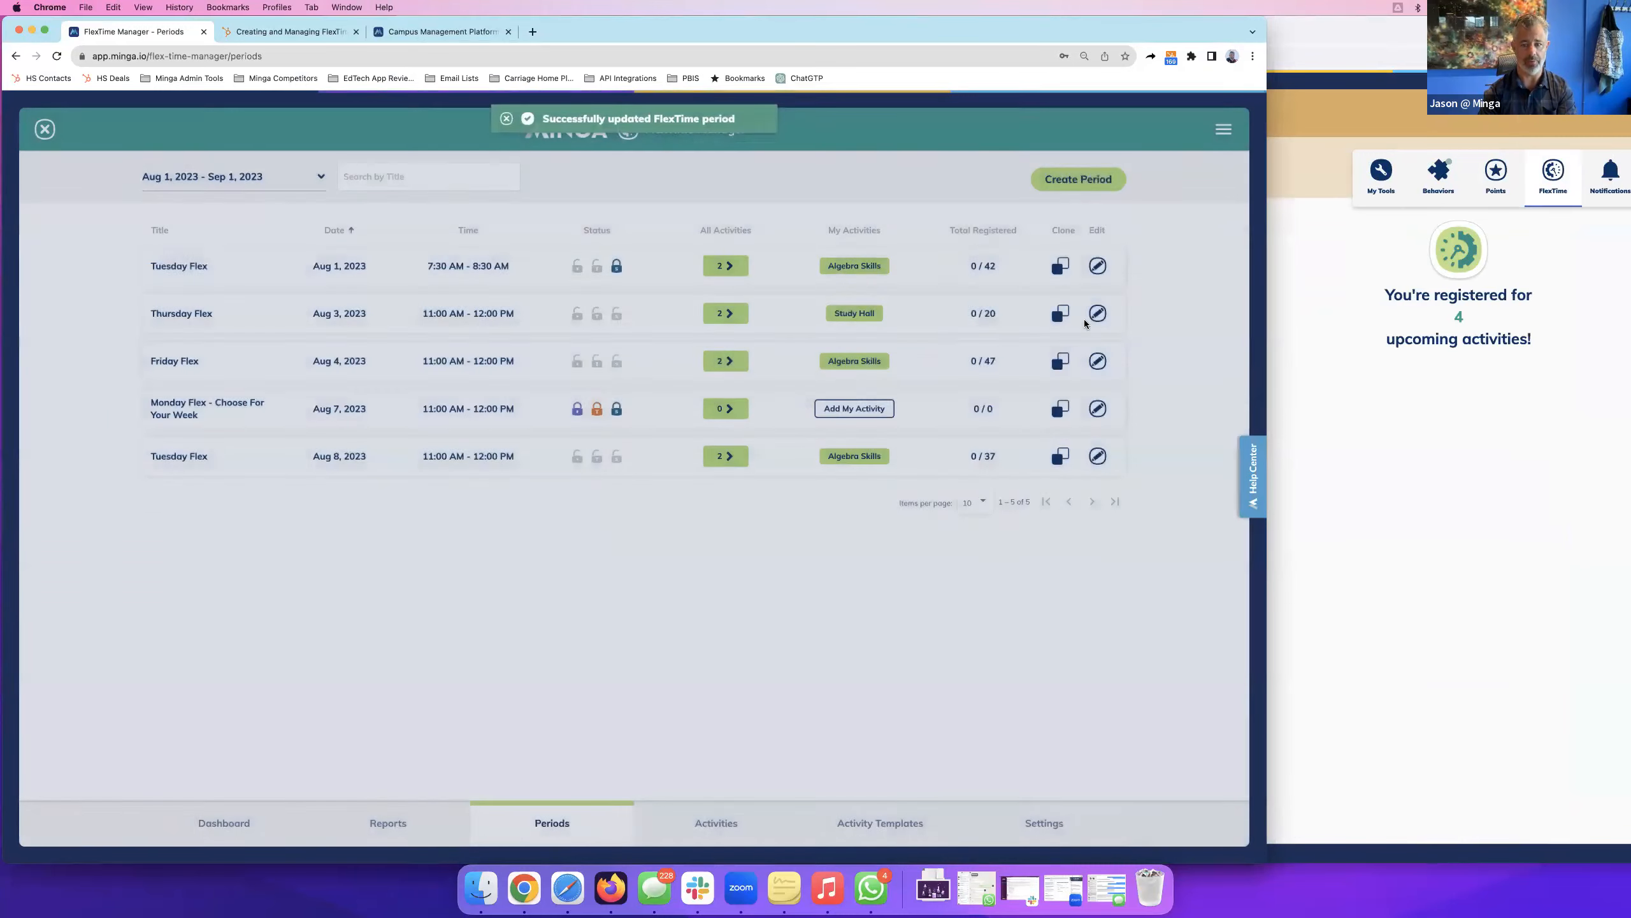
click(1099, 314)
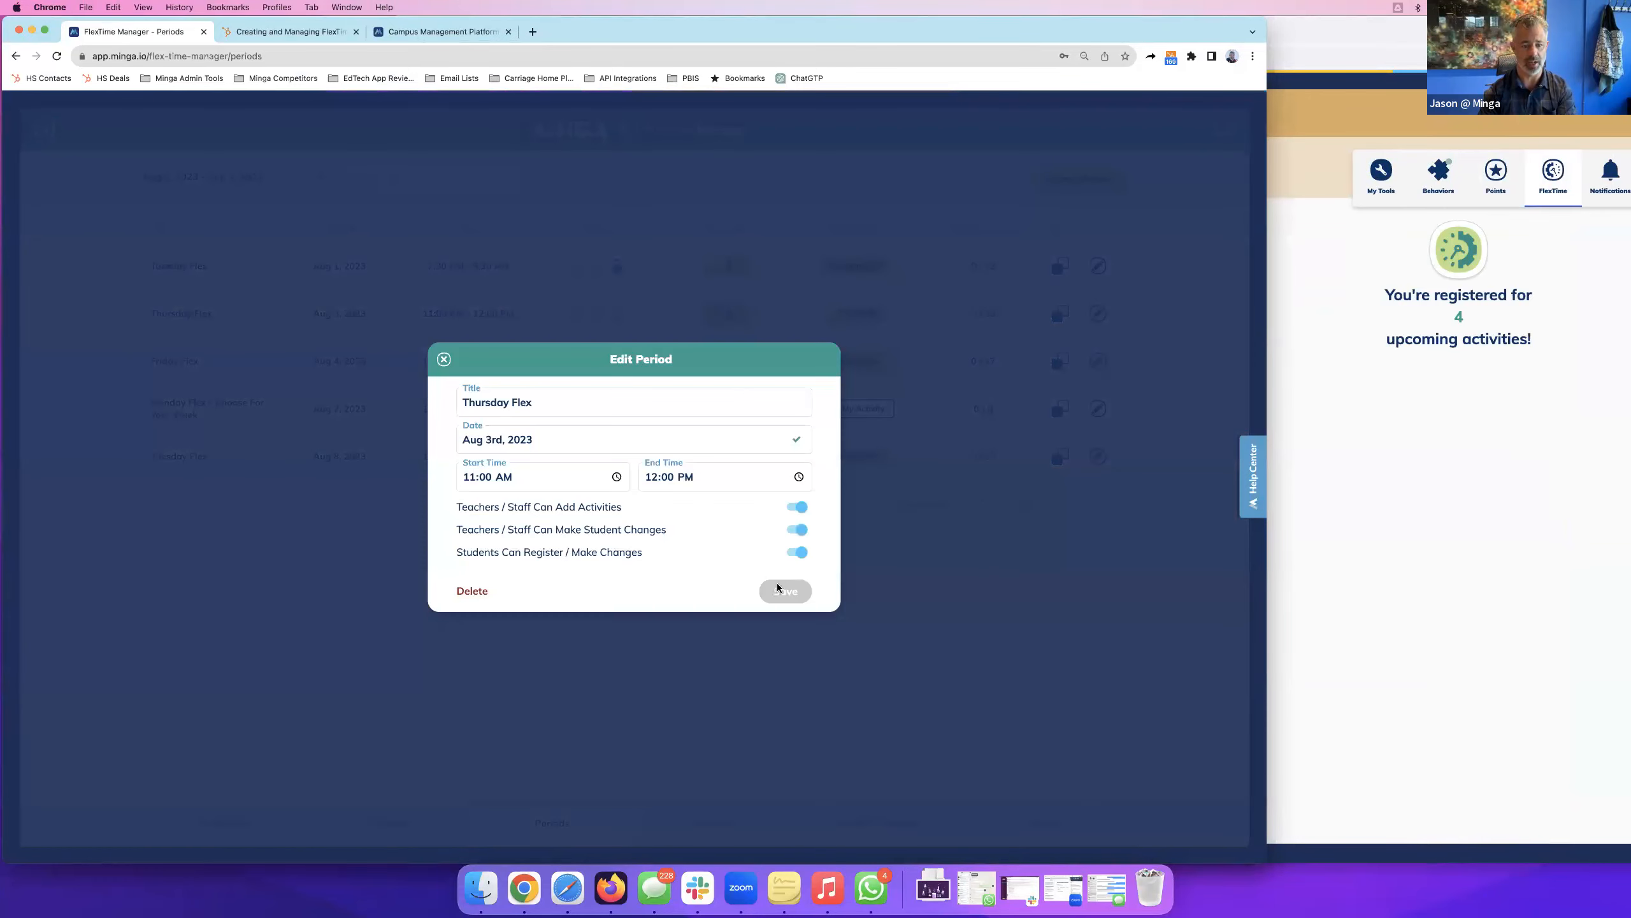
click(797, 552)
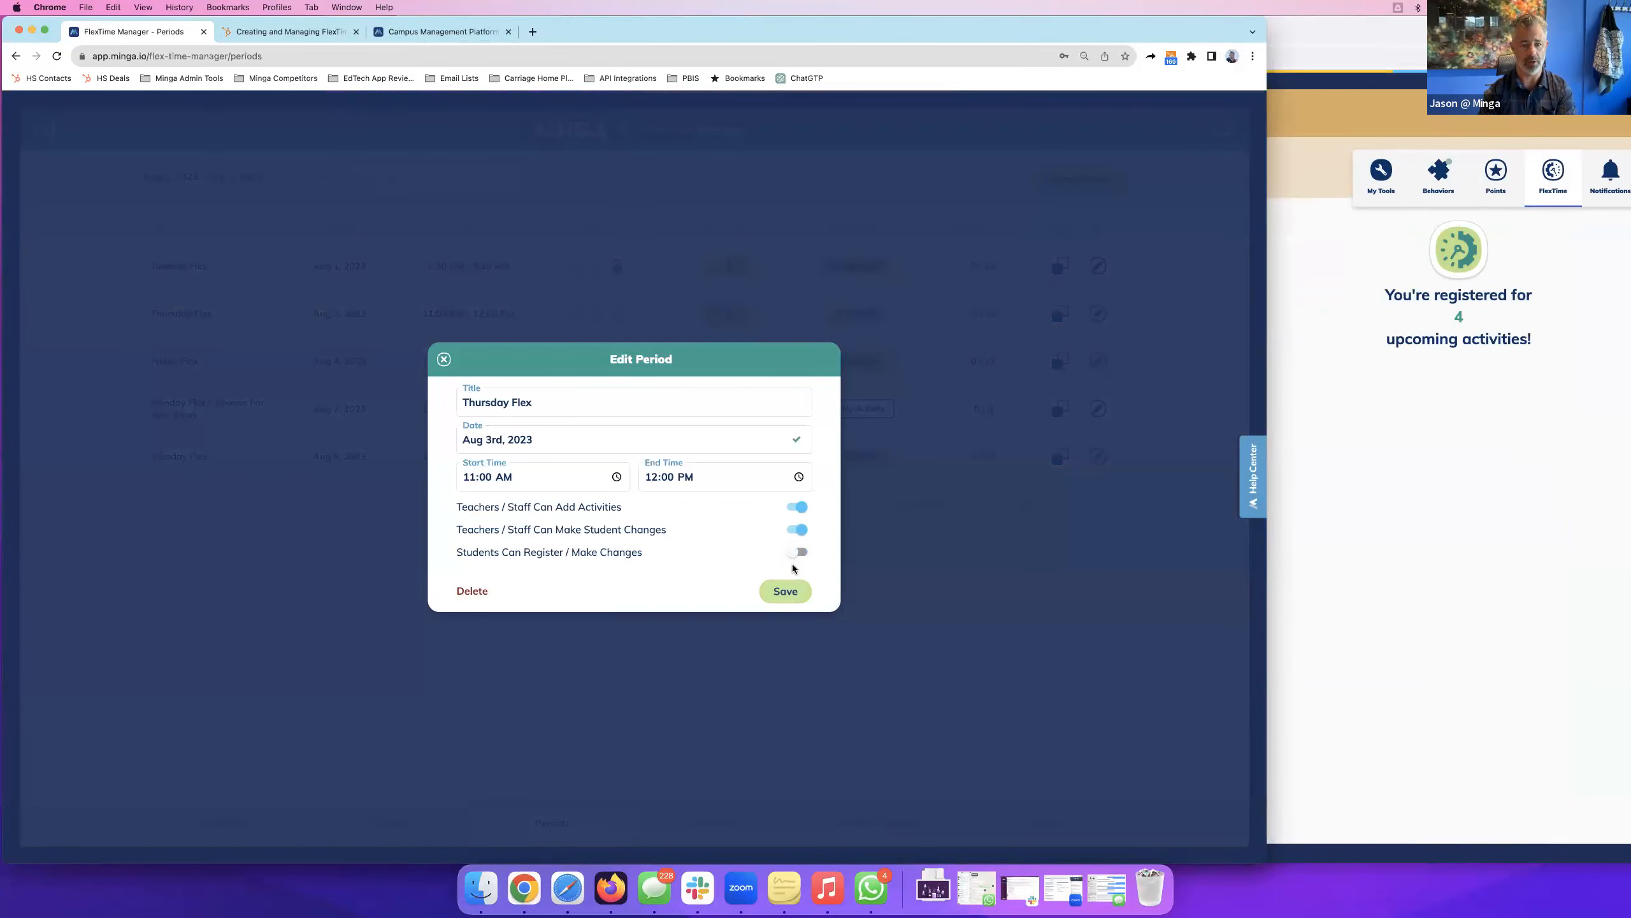
click(786, 591)
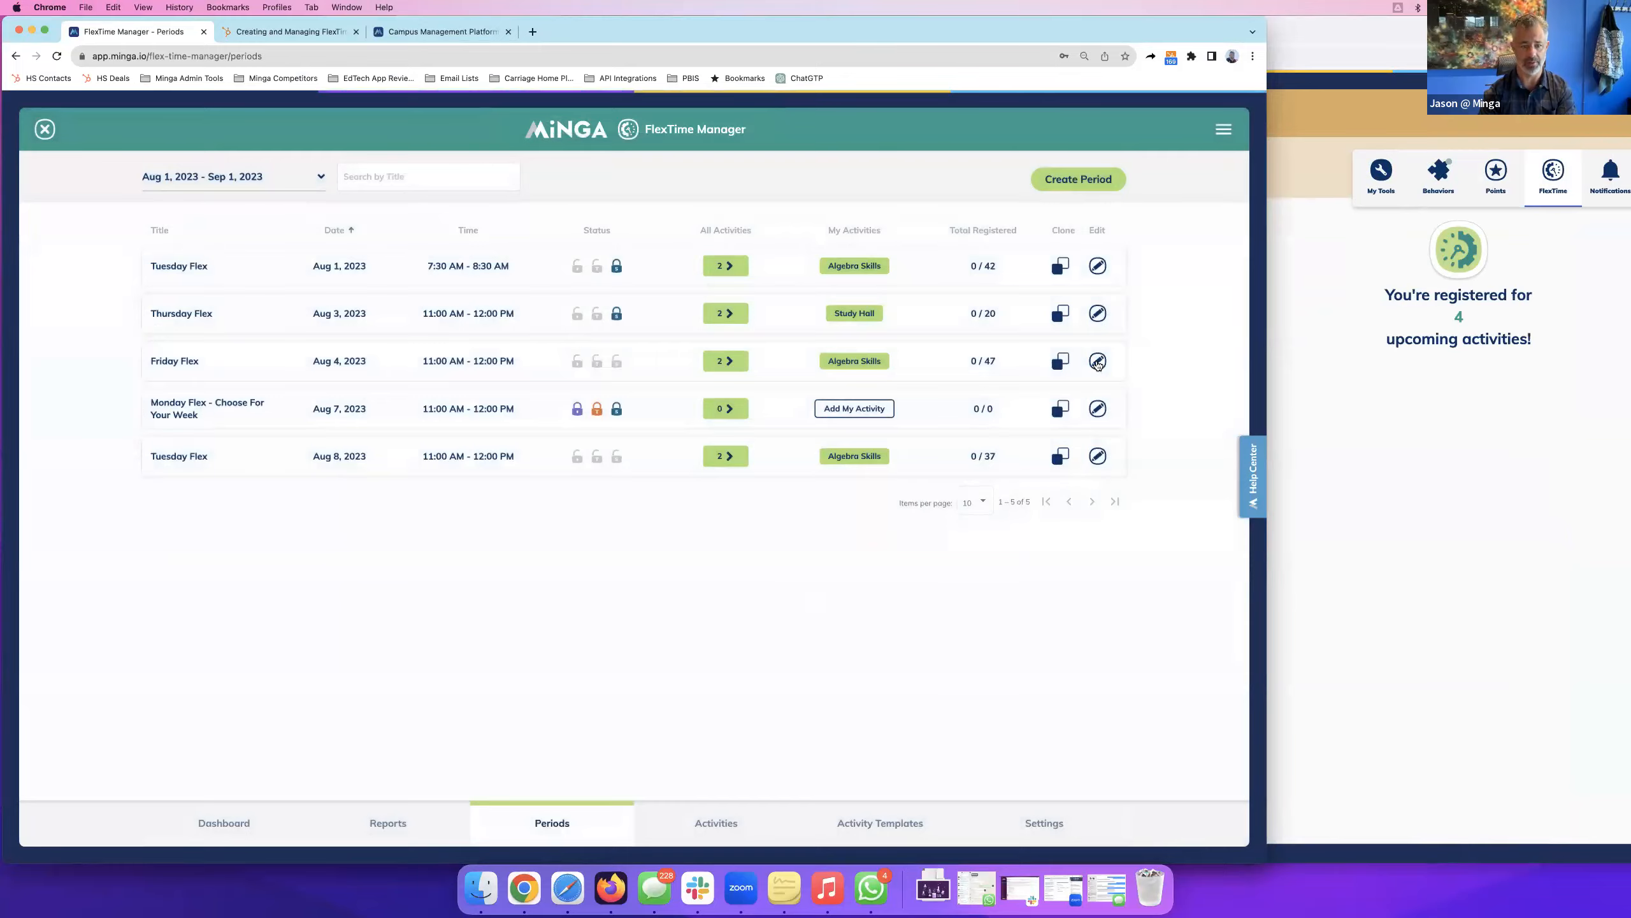
Disable Students Can Register / Make Changes for the Aug 4 Friday Flex and Aug 8 Tuesday Flex periods.
click(1098, 362)
click(796, 552)
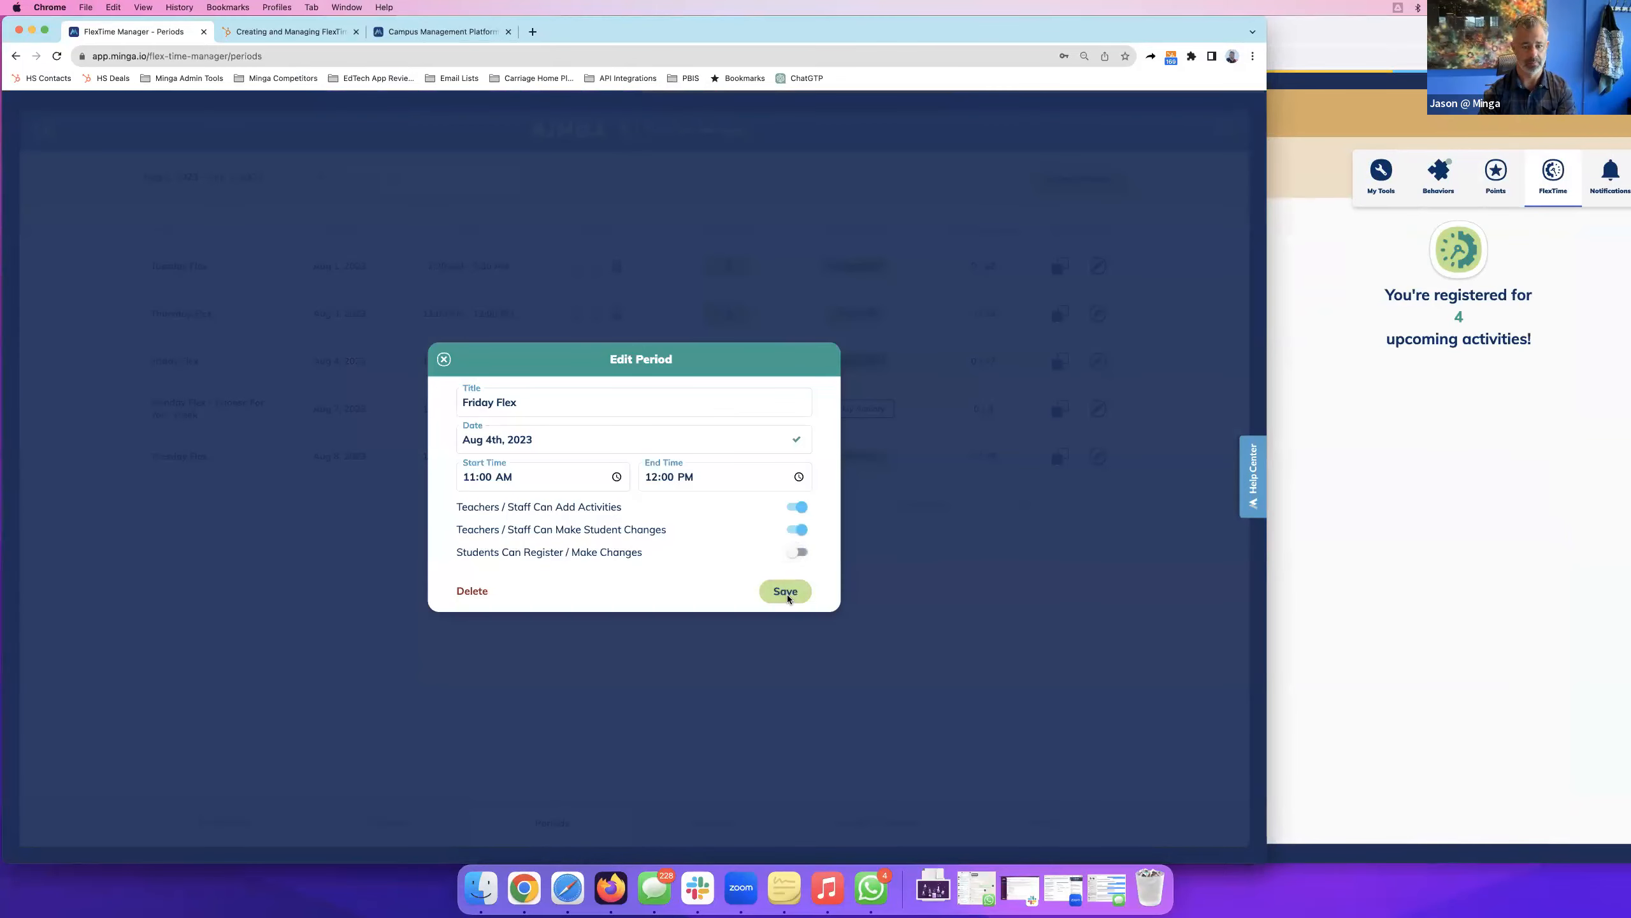
click(786, 591)
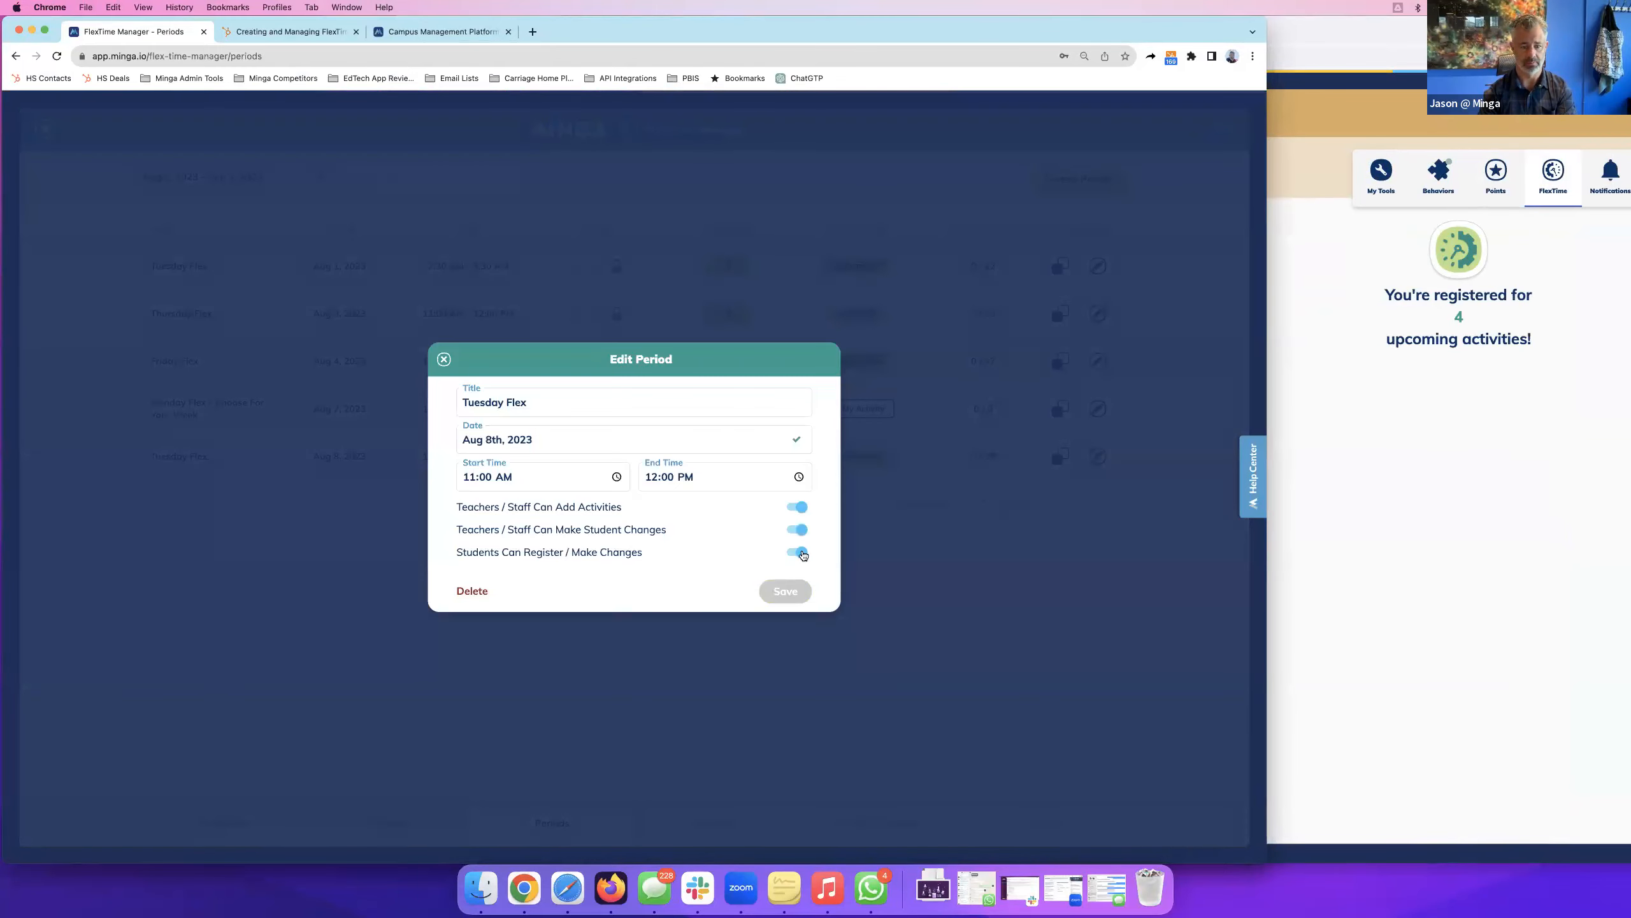
click(799, 553)
click(784, 592)
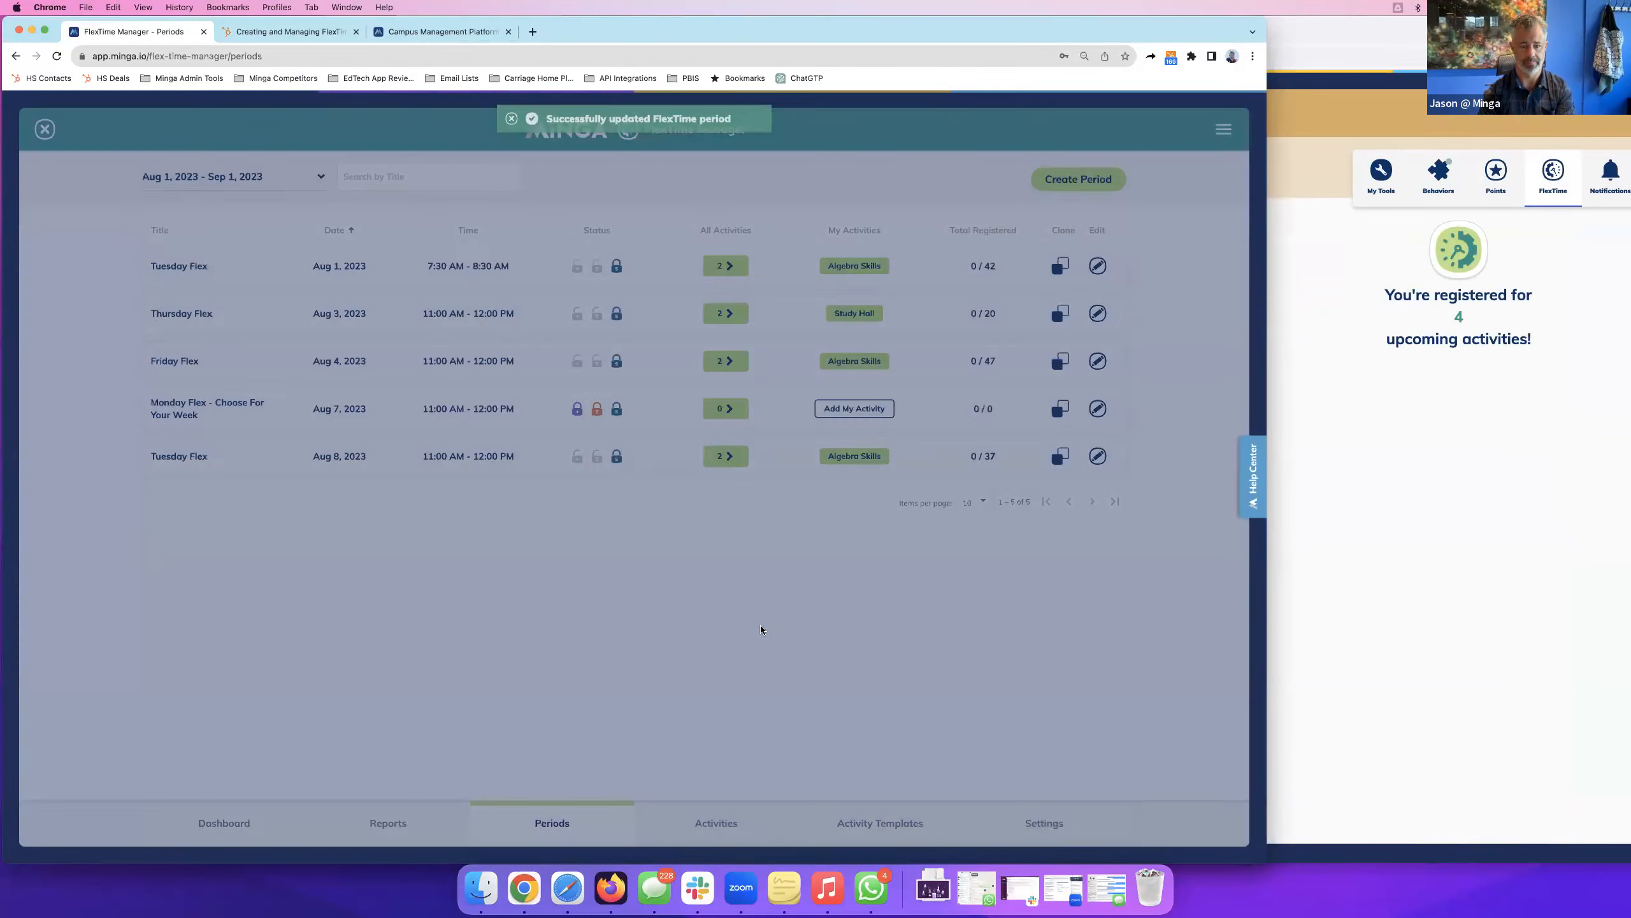
In the student's Firefox window, reload the FlexTime registrations from Student Tools and check whether each activity can still be changed.
click(1448, 496)
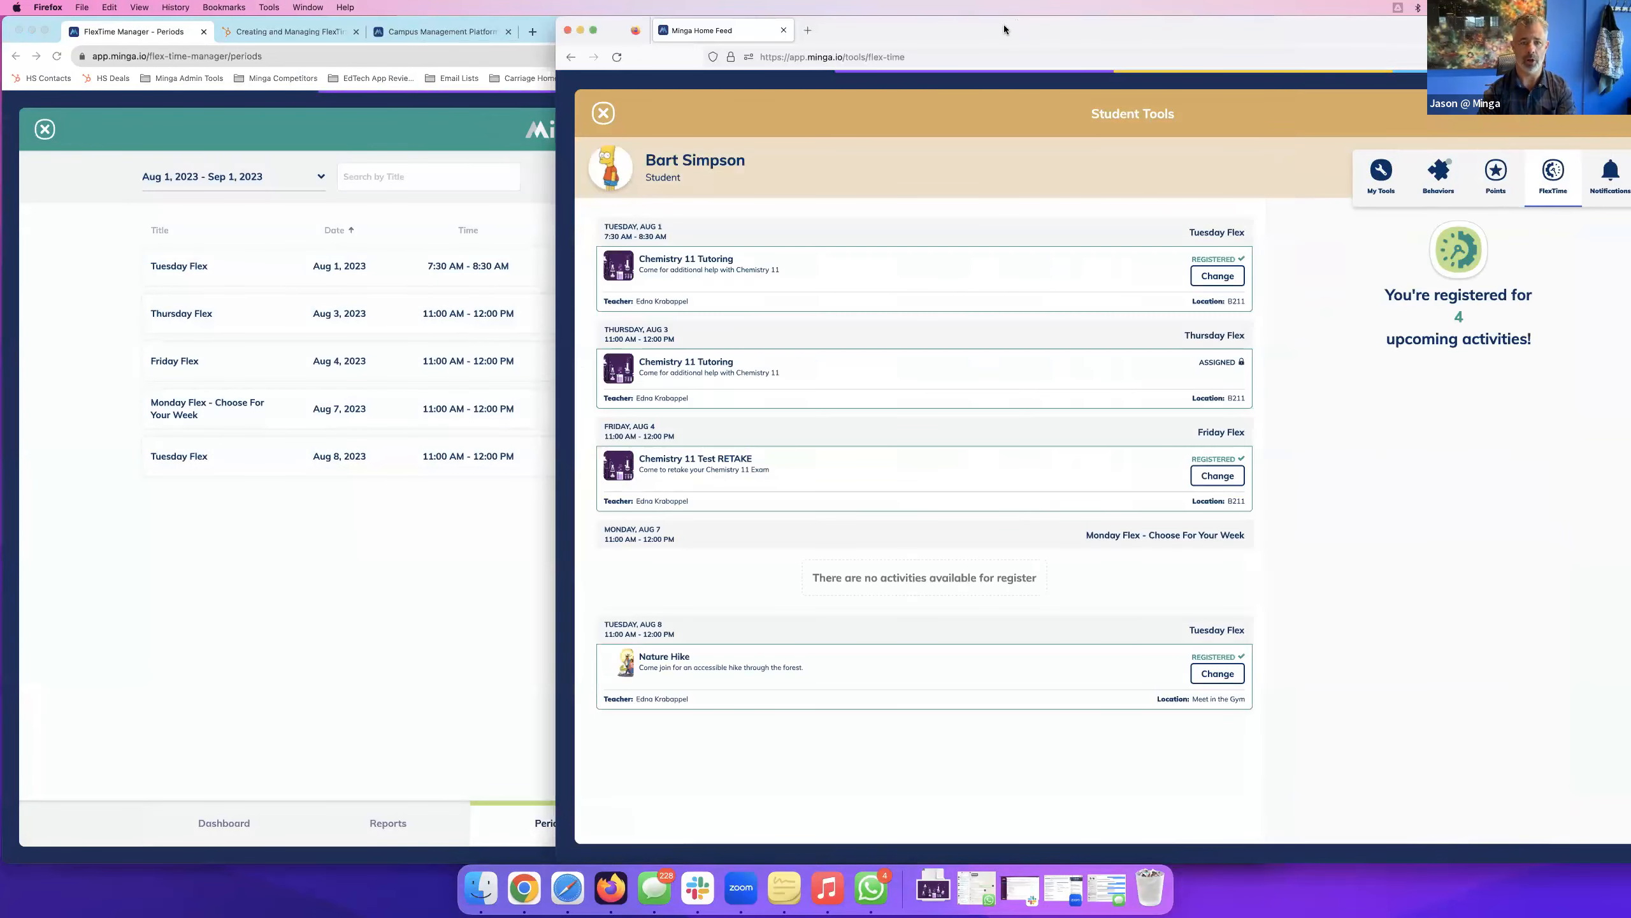
drag(1005, 30, 850, 29)
click(449, 113)
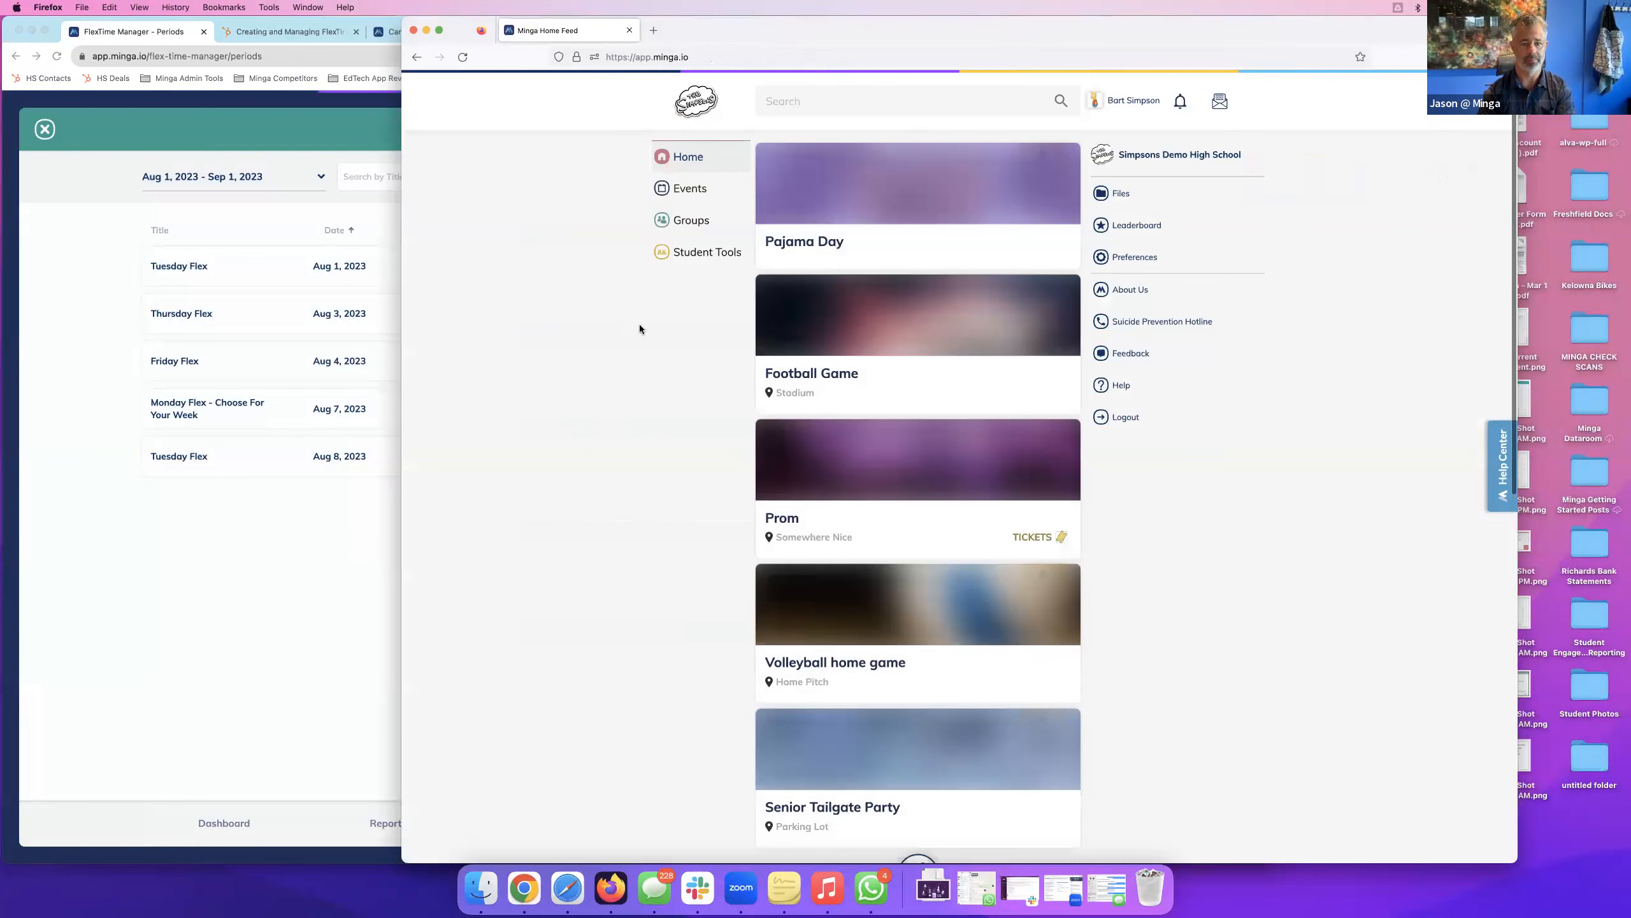
click(685, 256)
click(1398, 175)
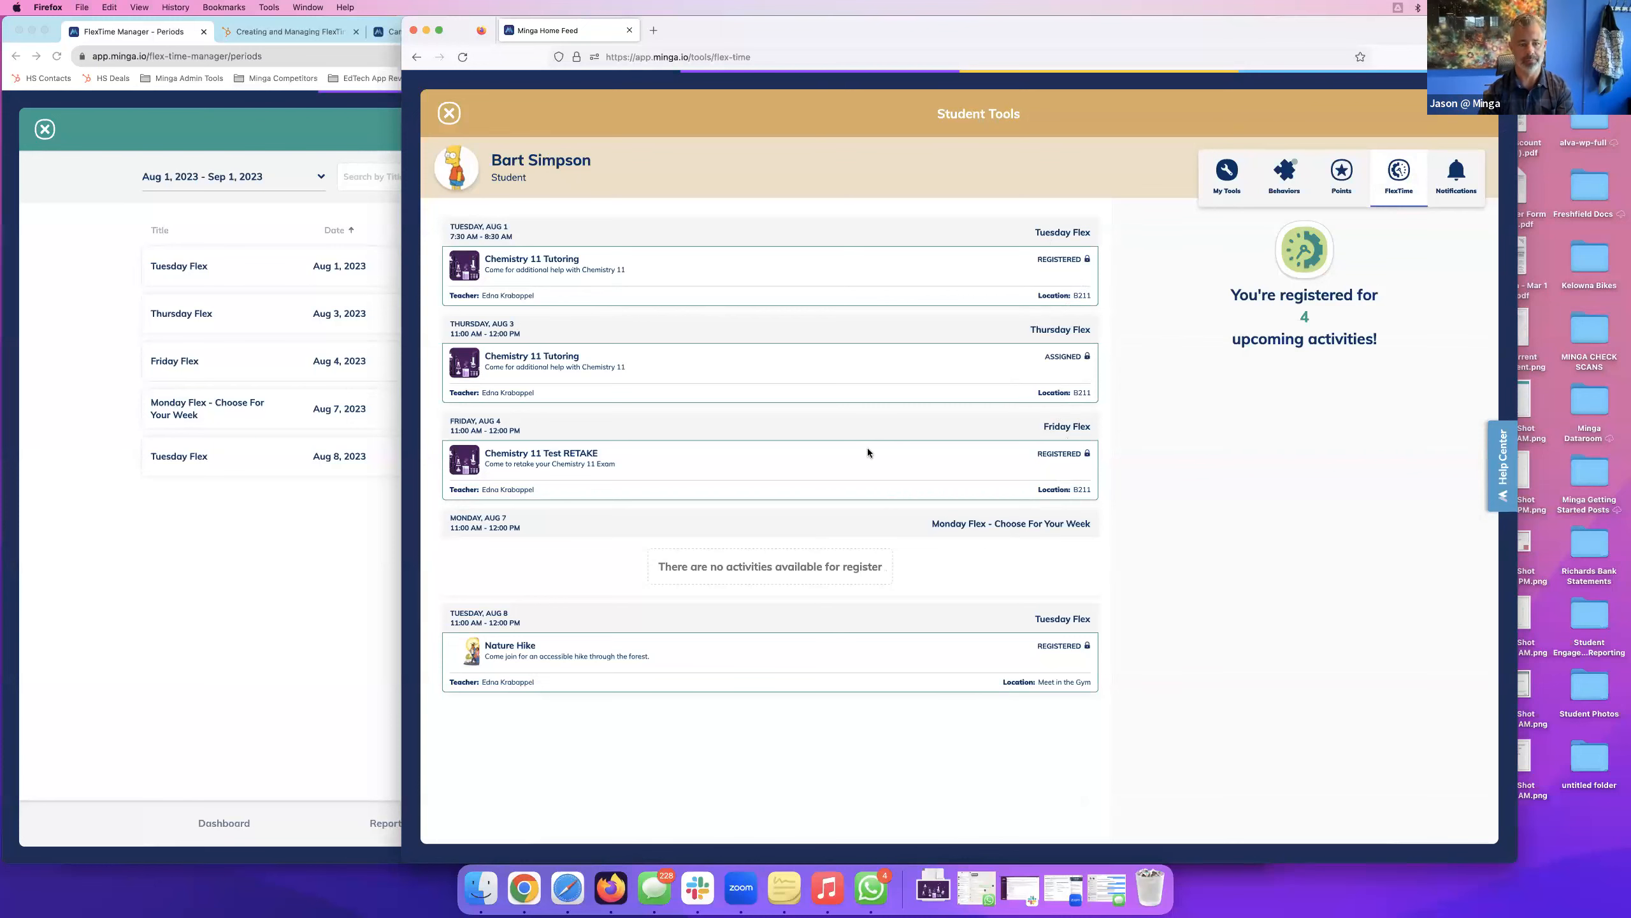
drag(926, 25, 1008, 20)
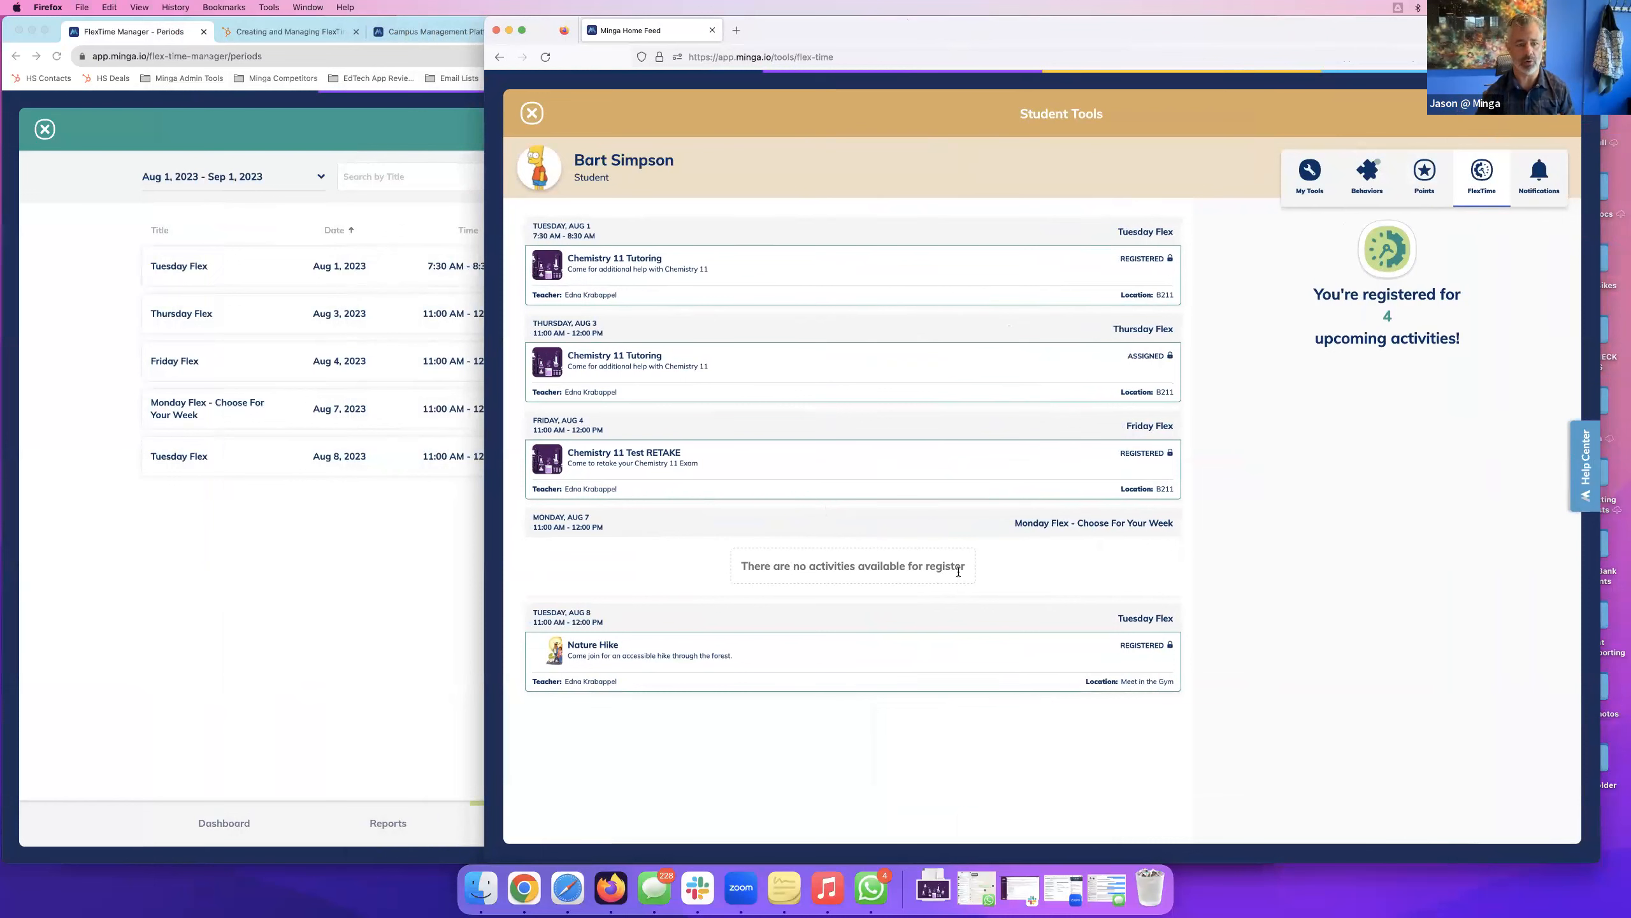
drag(865, 26, 937, 26)
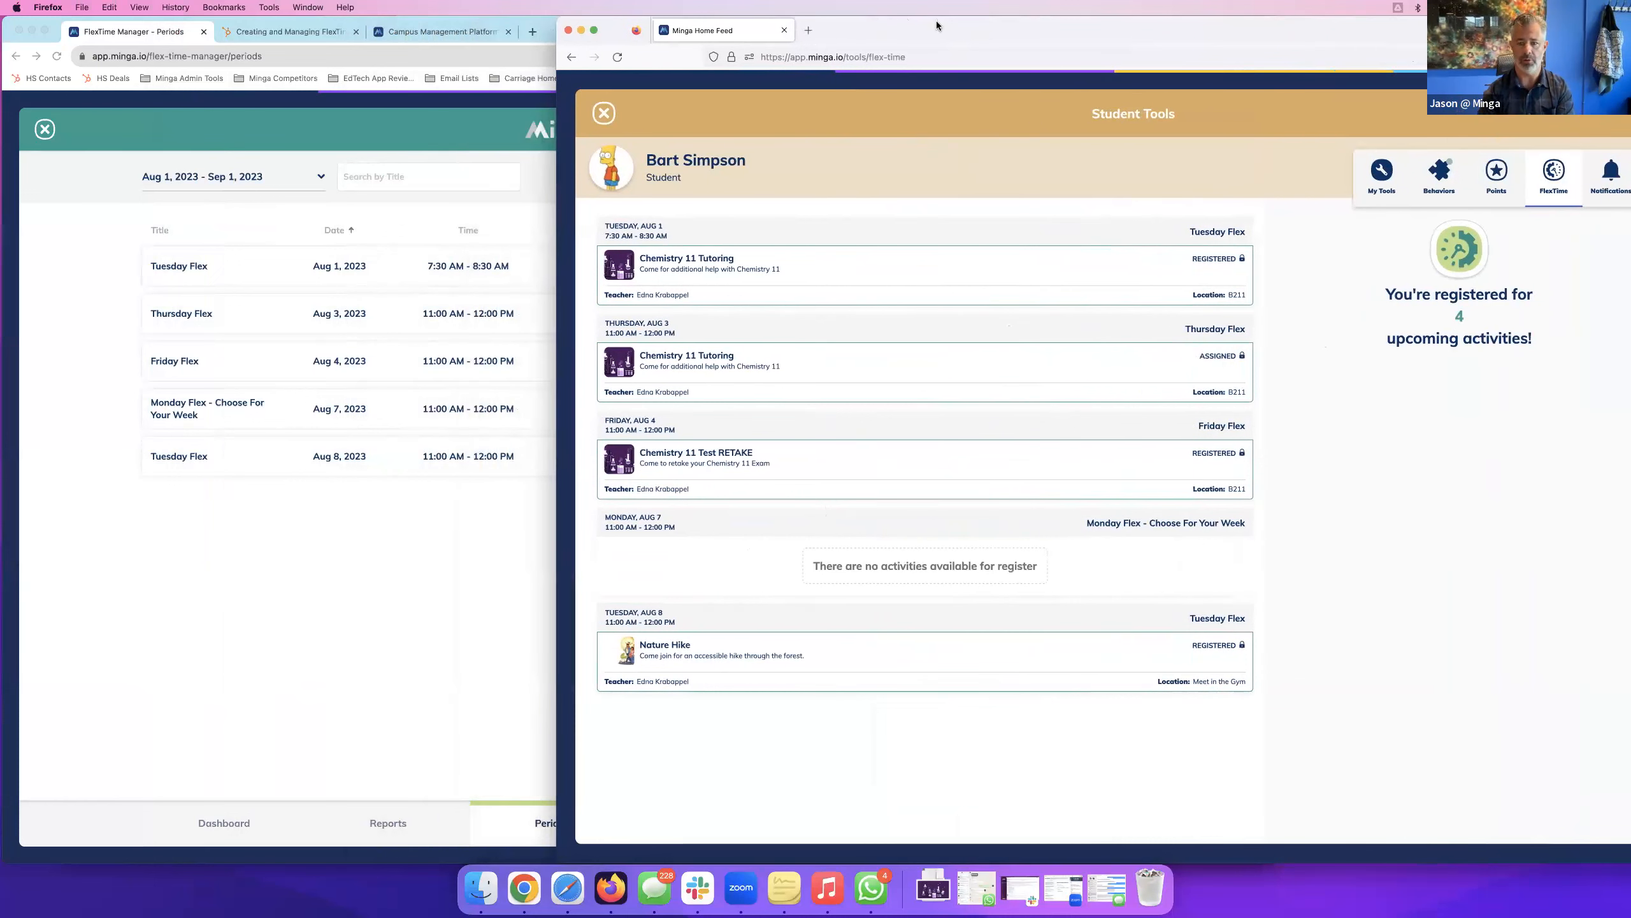
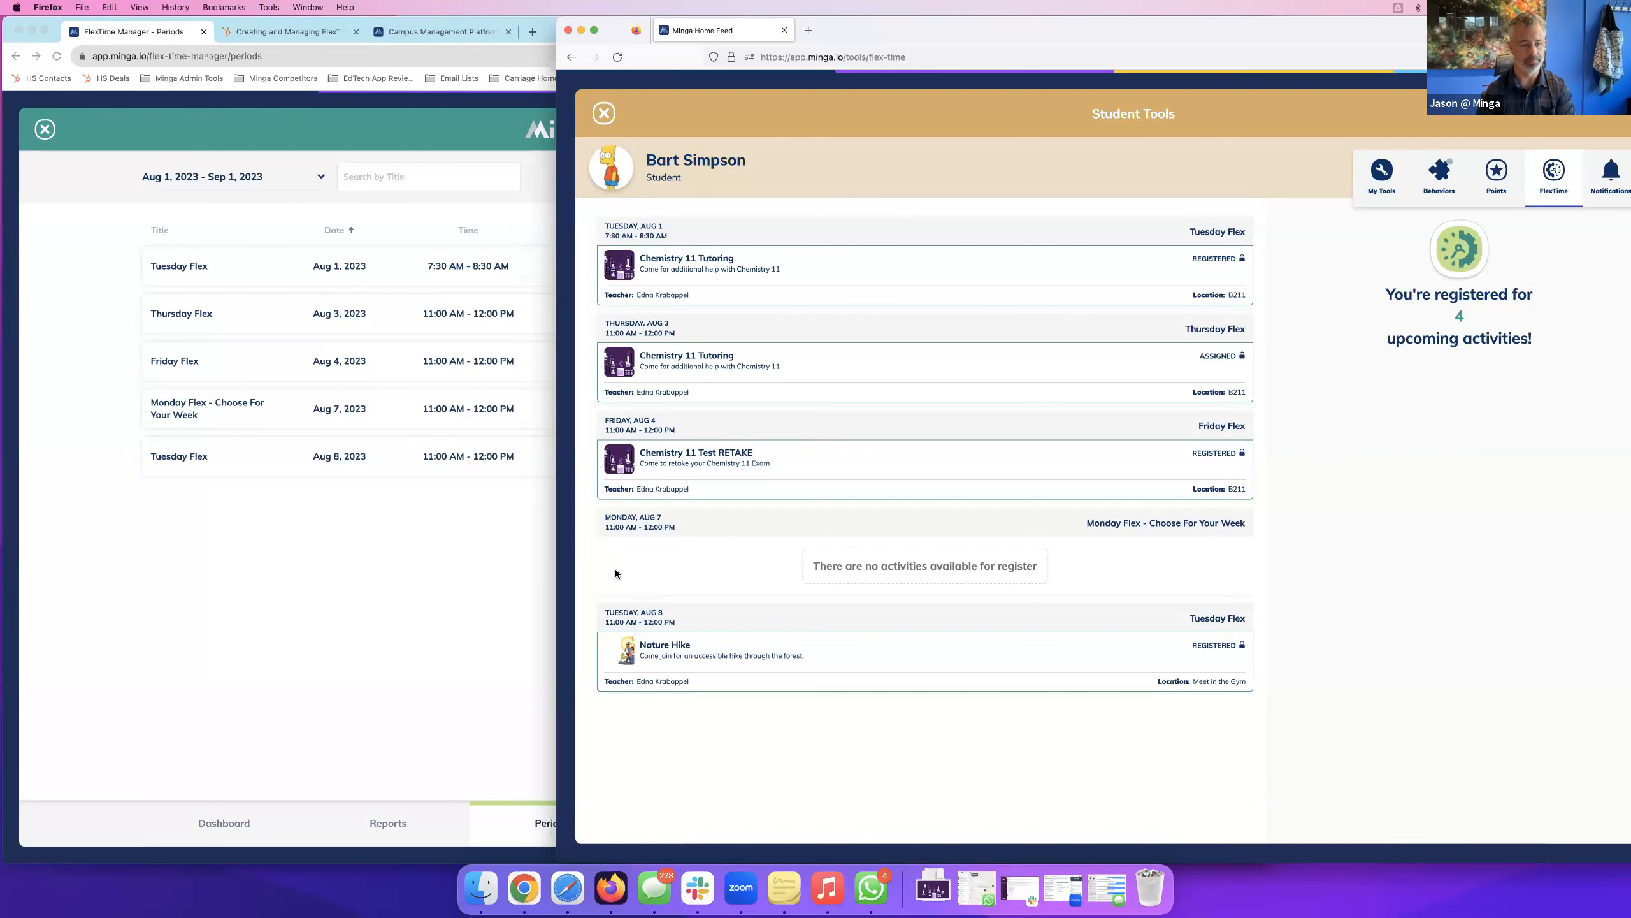
Close FlexTime Manager in the administrator's Chrome window and in the teacher's Safari window, returning both to the home feed.
click(350, 637)
click(45, 129)
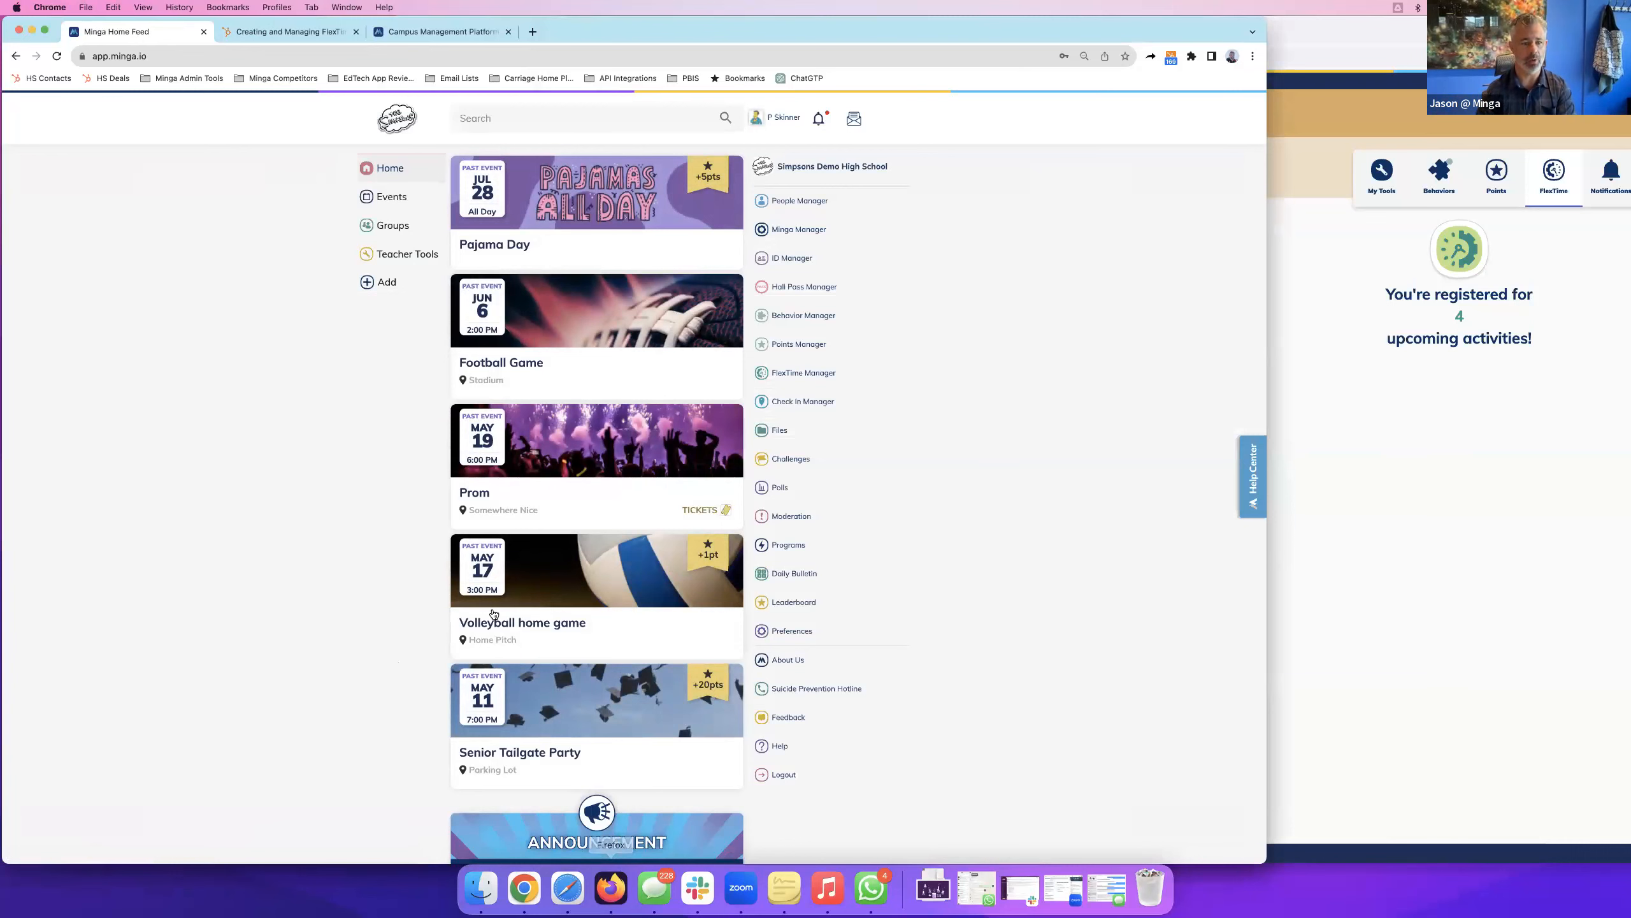
click(567, 888)
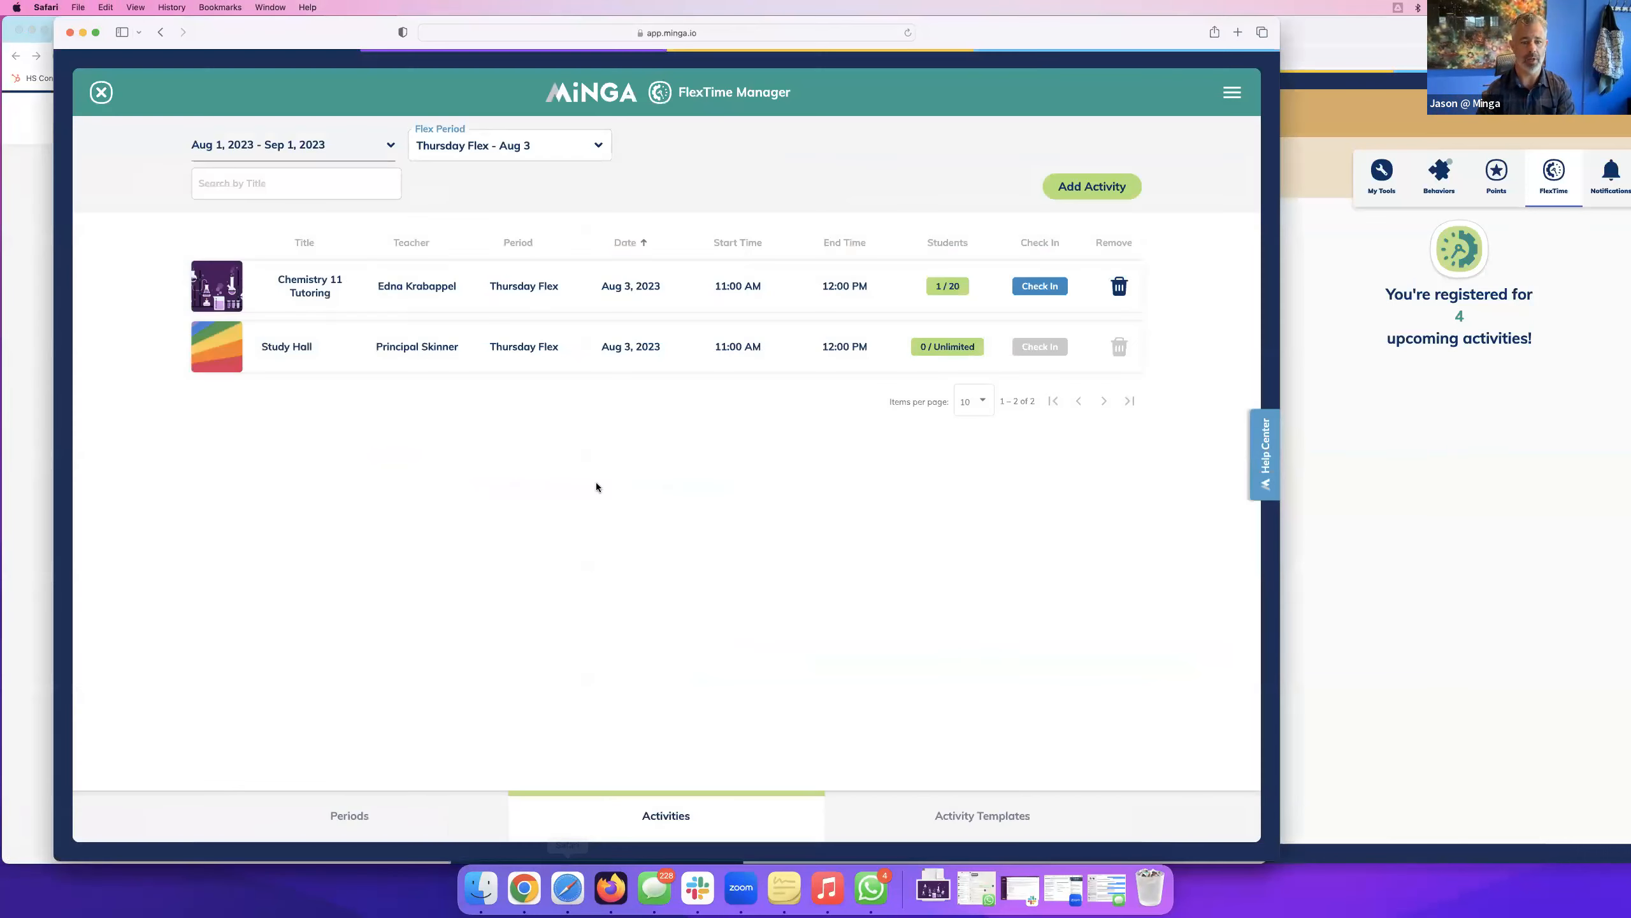
click(100, 93)
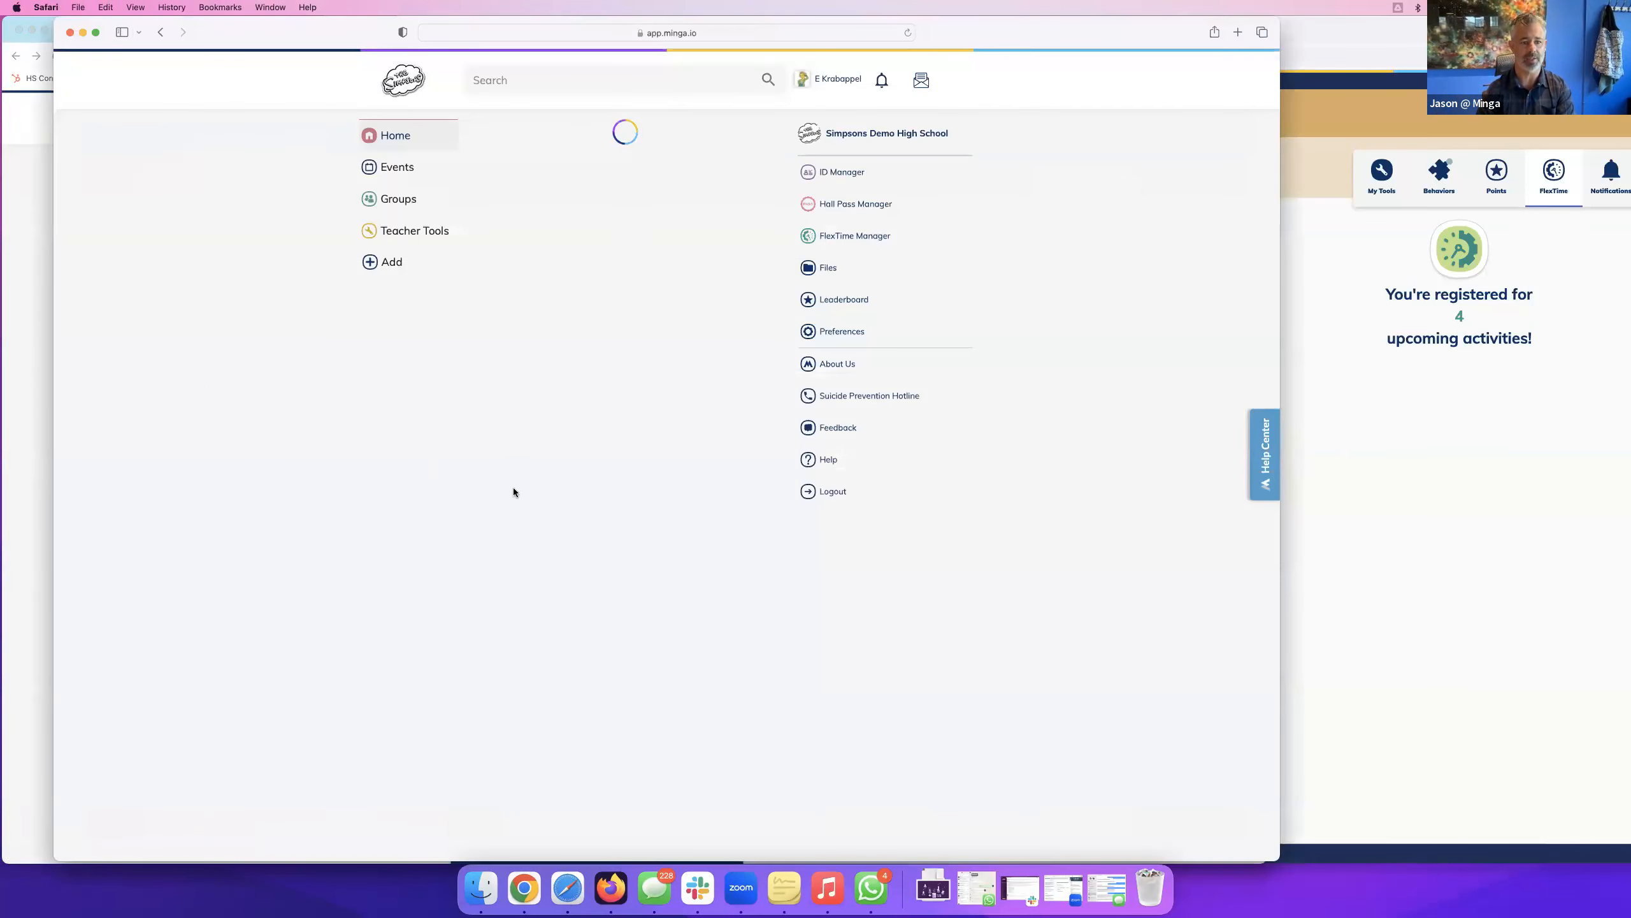
drag(318, 30, 332, 30)
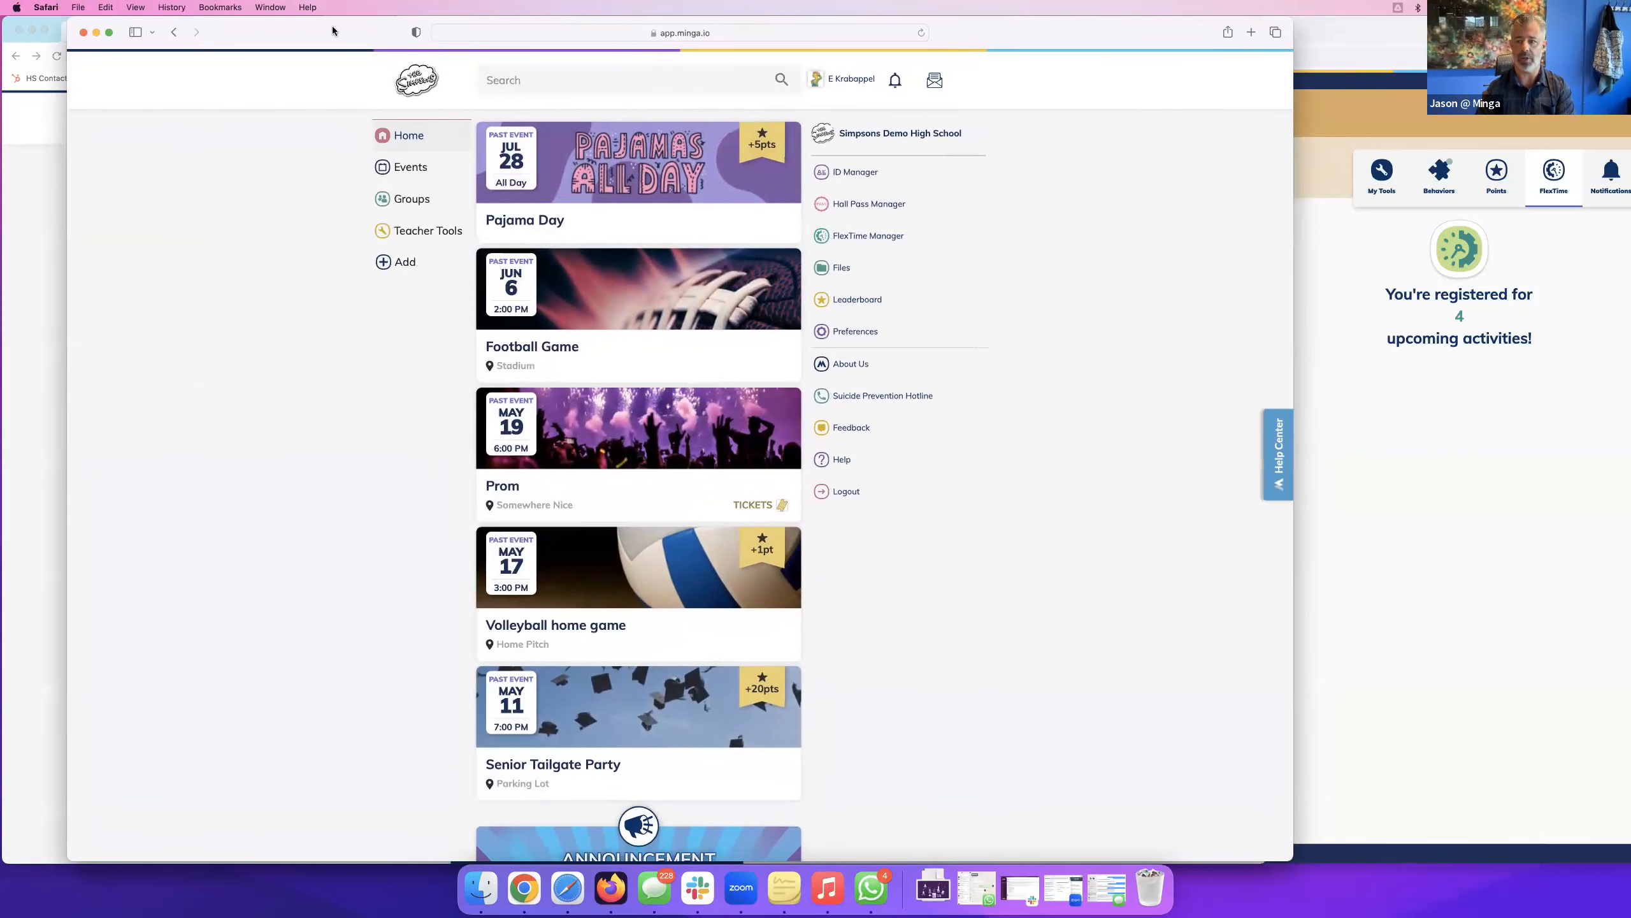
In the administrator's Chrome window, review the FlexTime Manager periods list and return to the home feed.
click(51, 327)
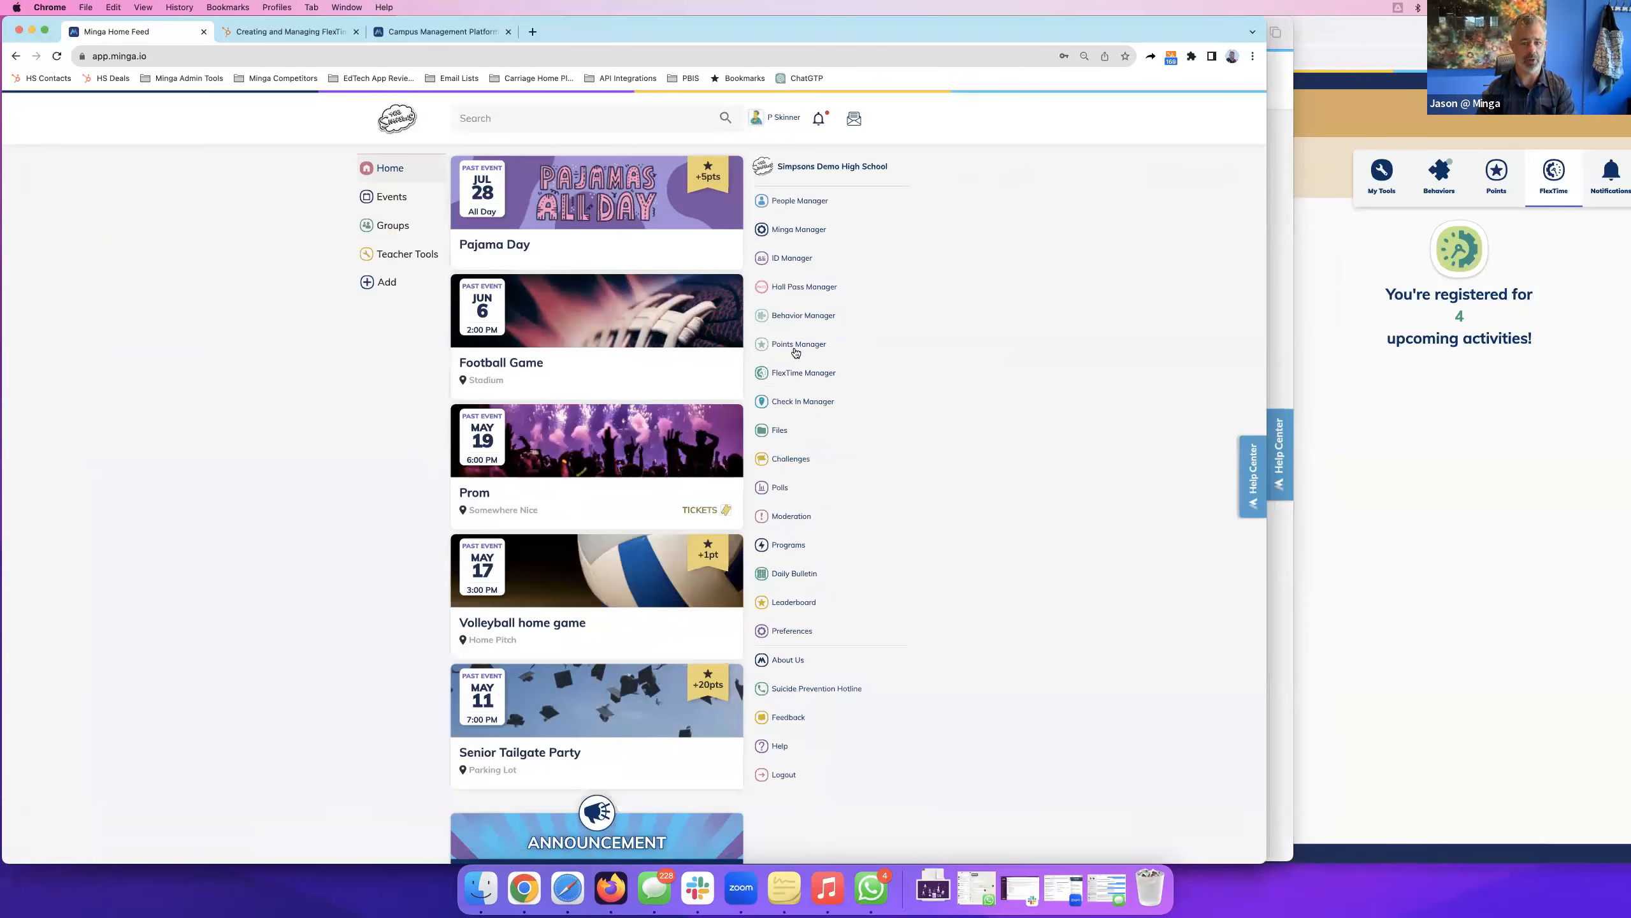
click(793, 375)
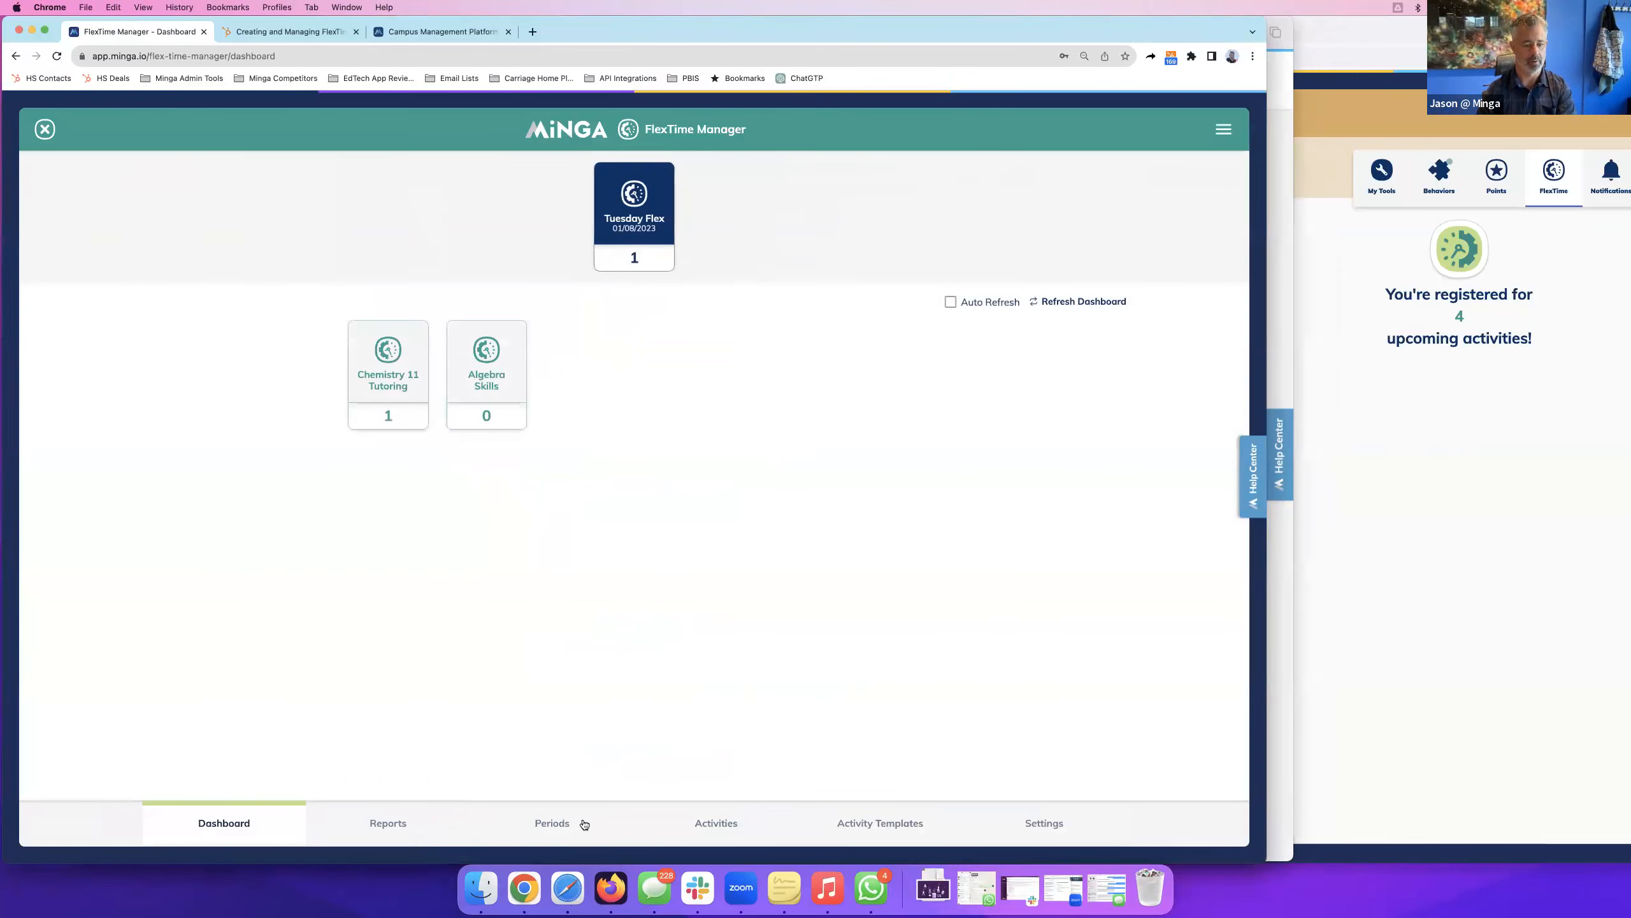
click(557, 824)
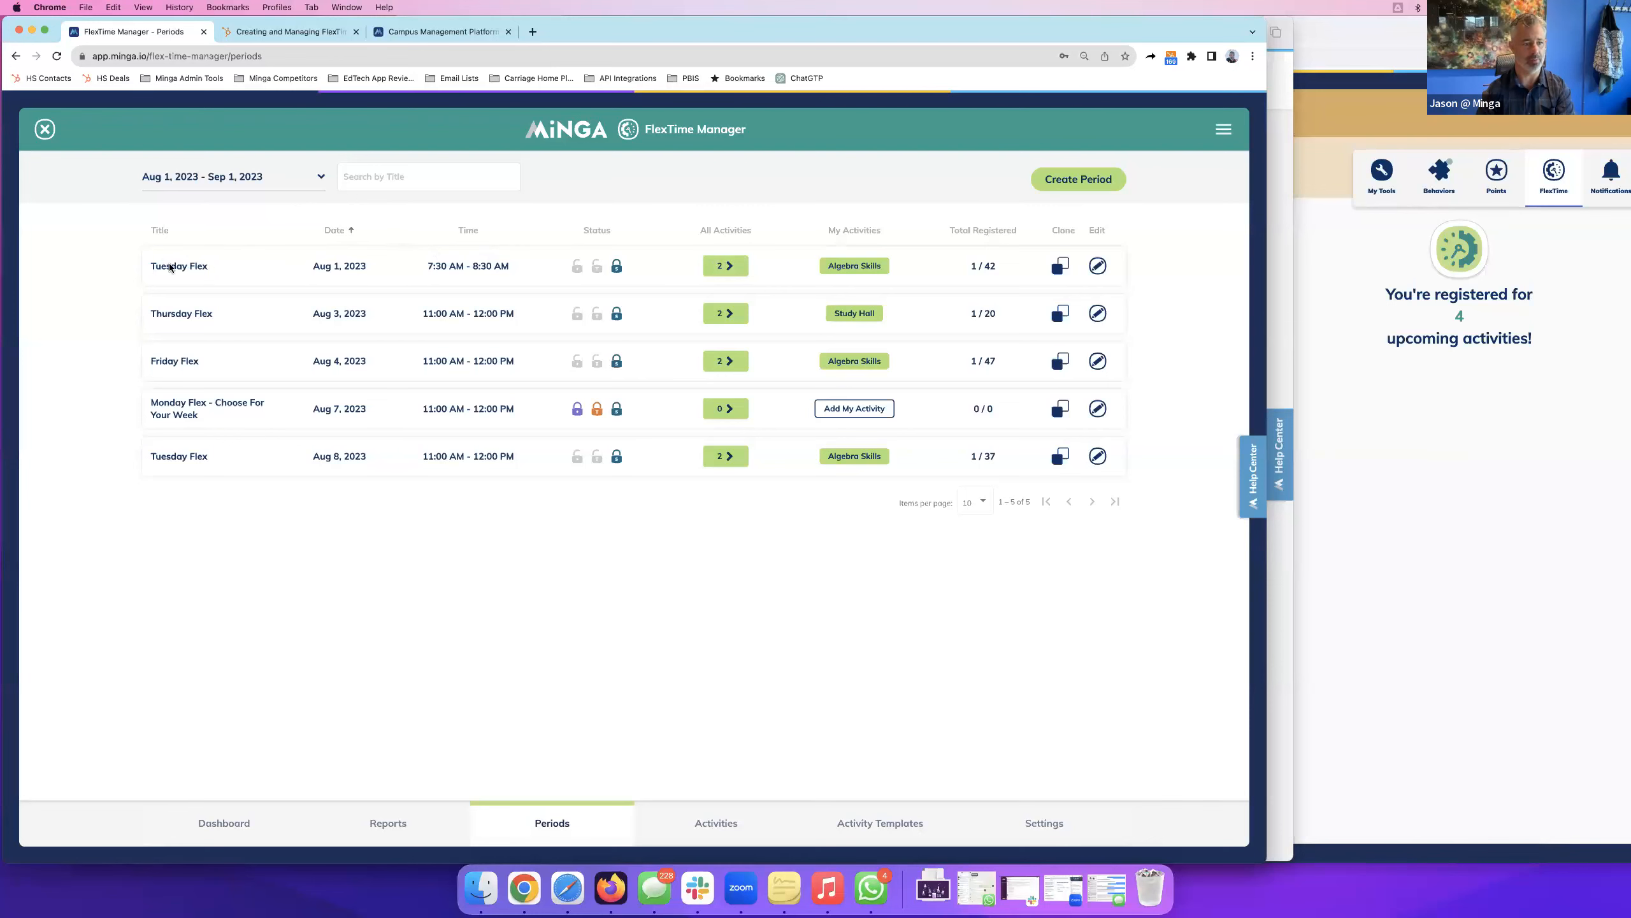
click(45, 130)
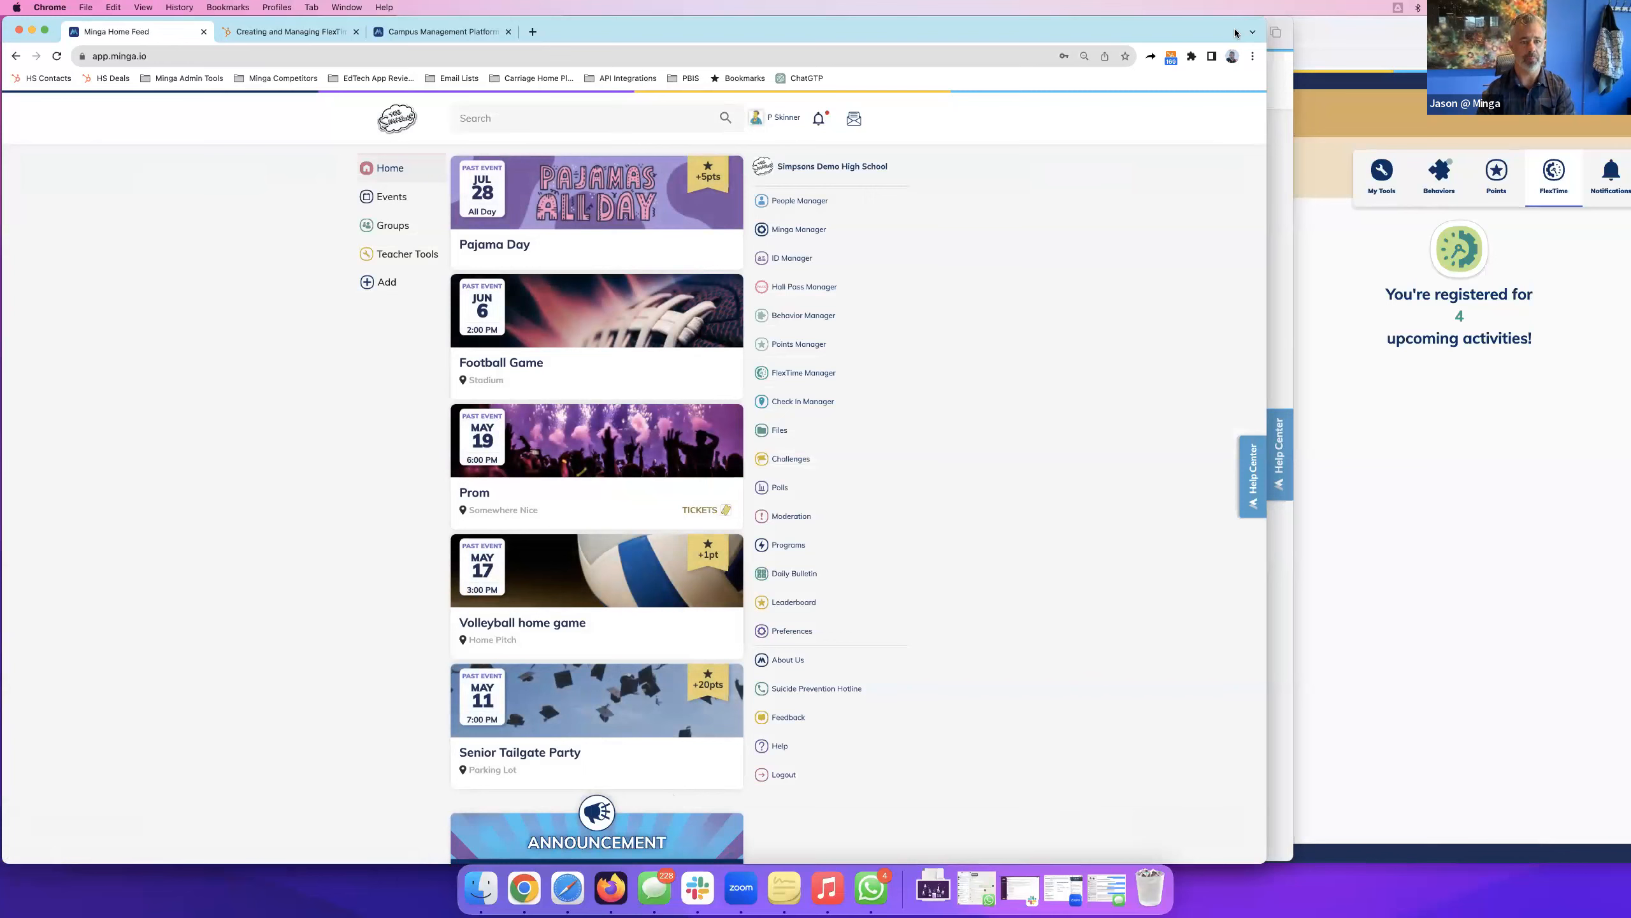
Switch to the teacher's Safari window and open Teacher Tools.
click(1277, 96)
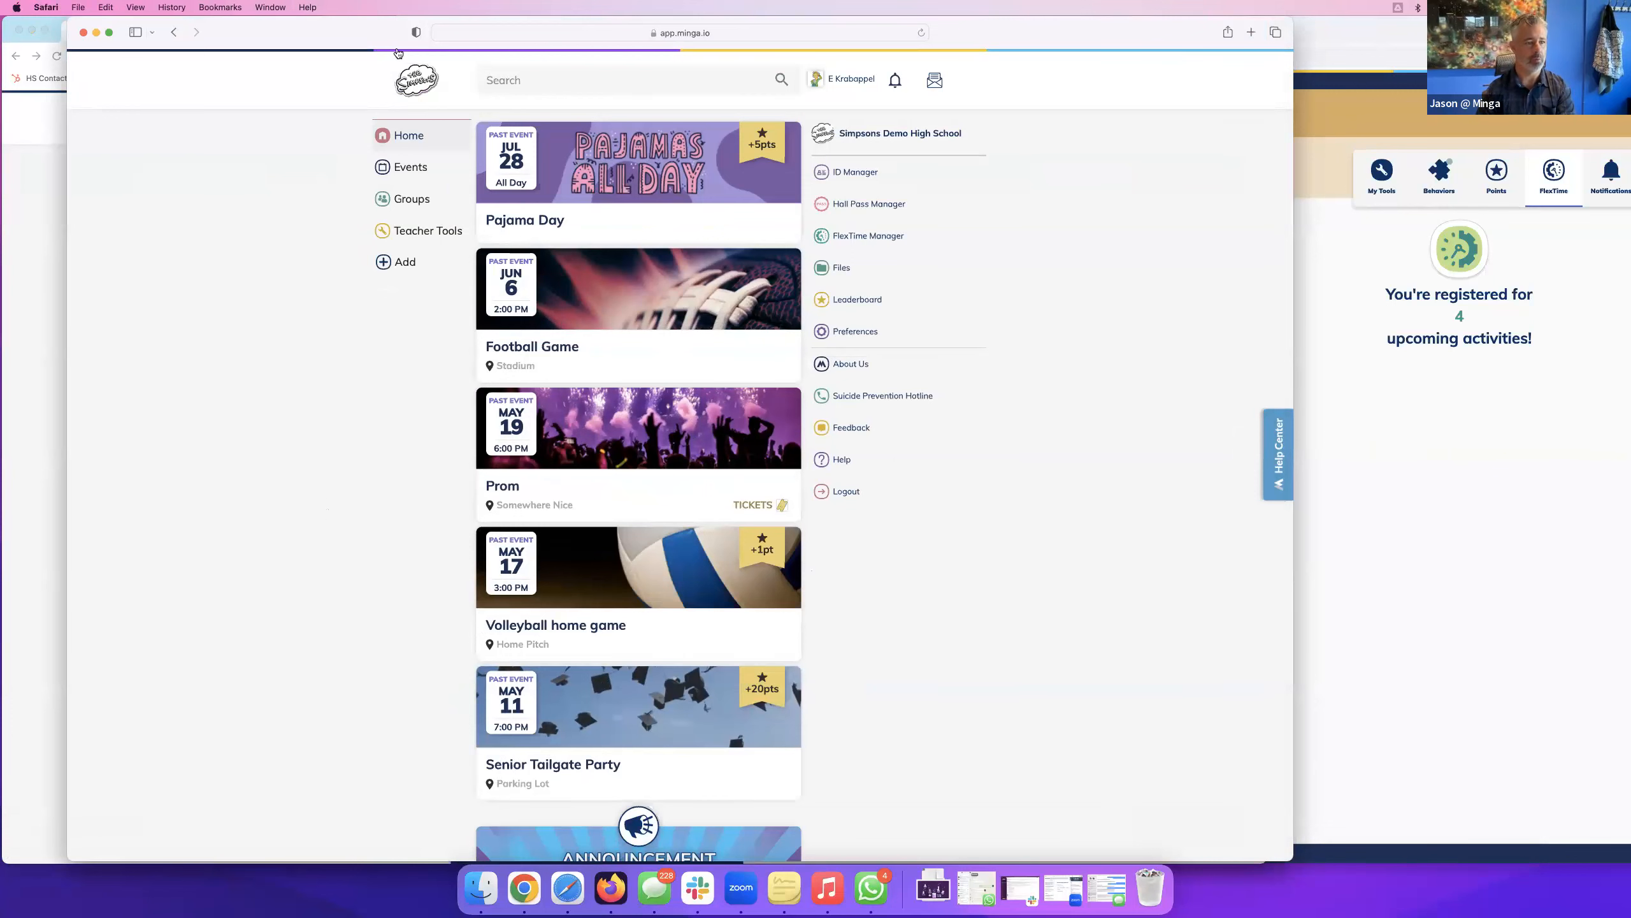
drag(327, 43, 286, 50)
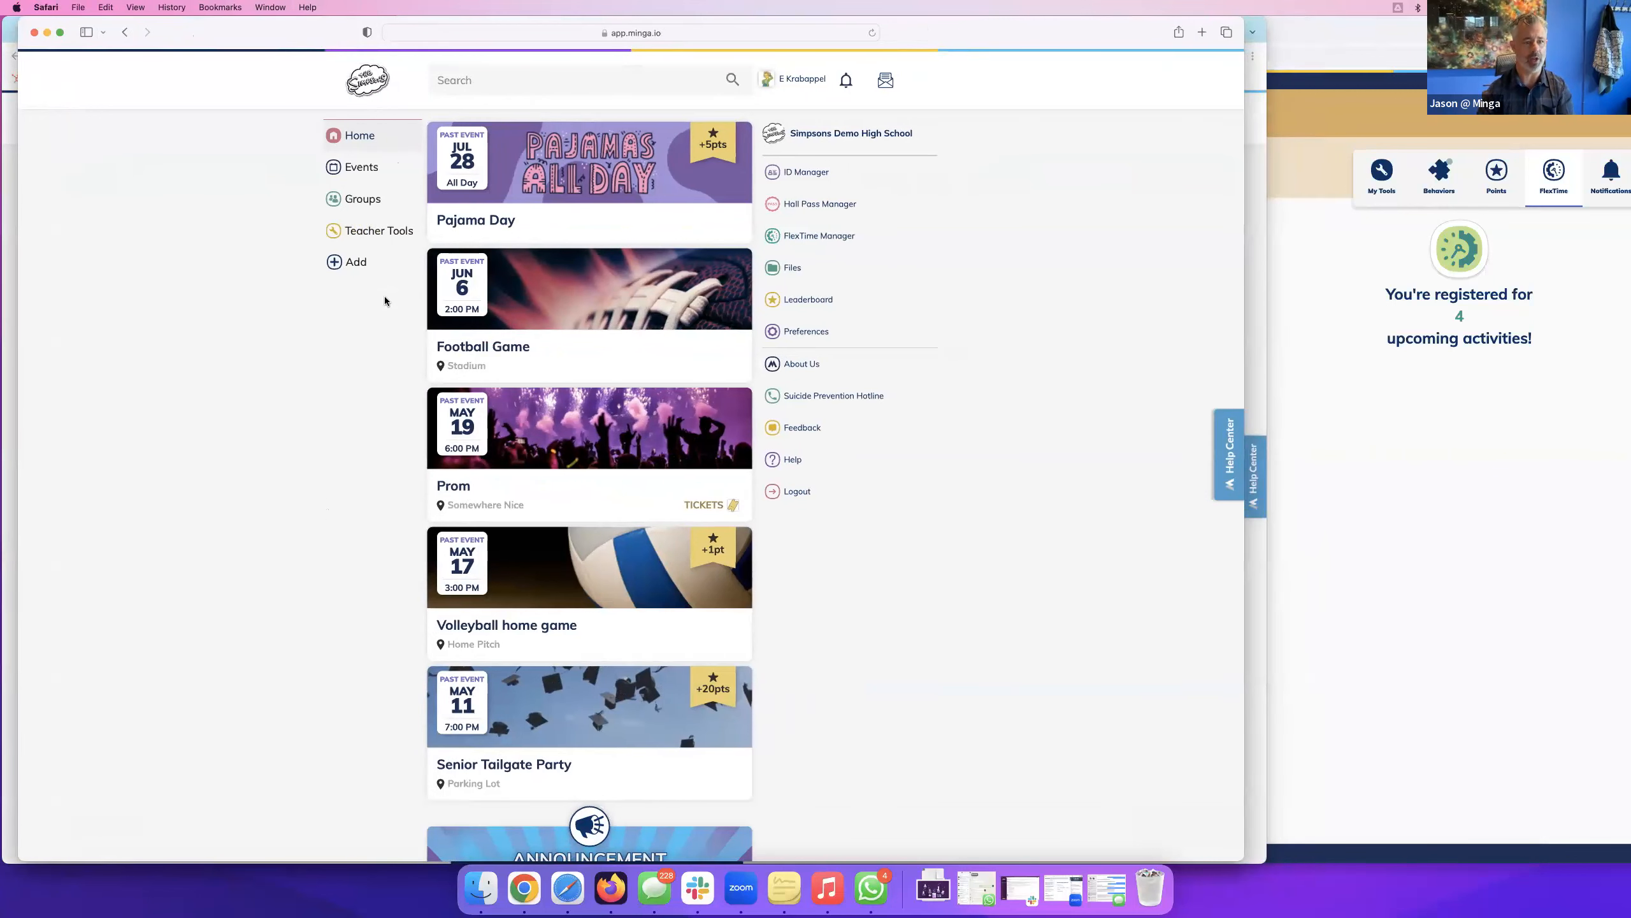
click(363, 232)
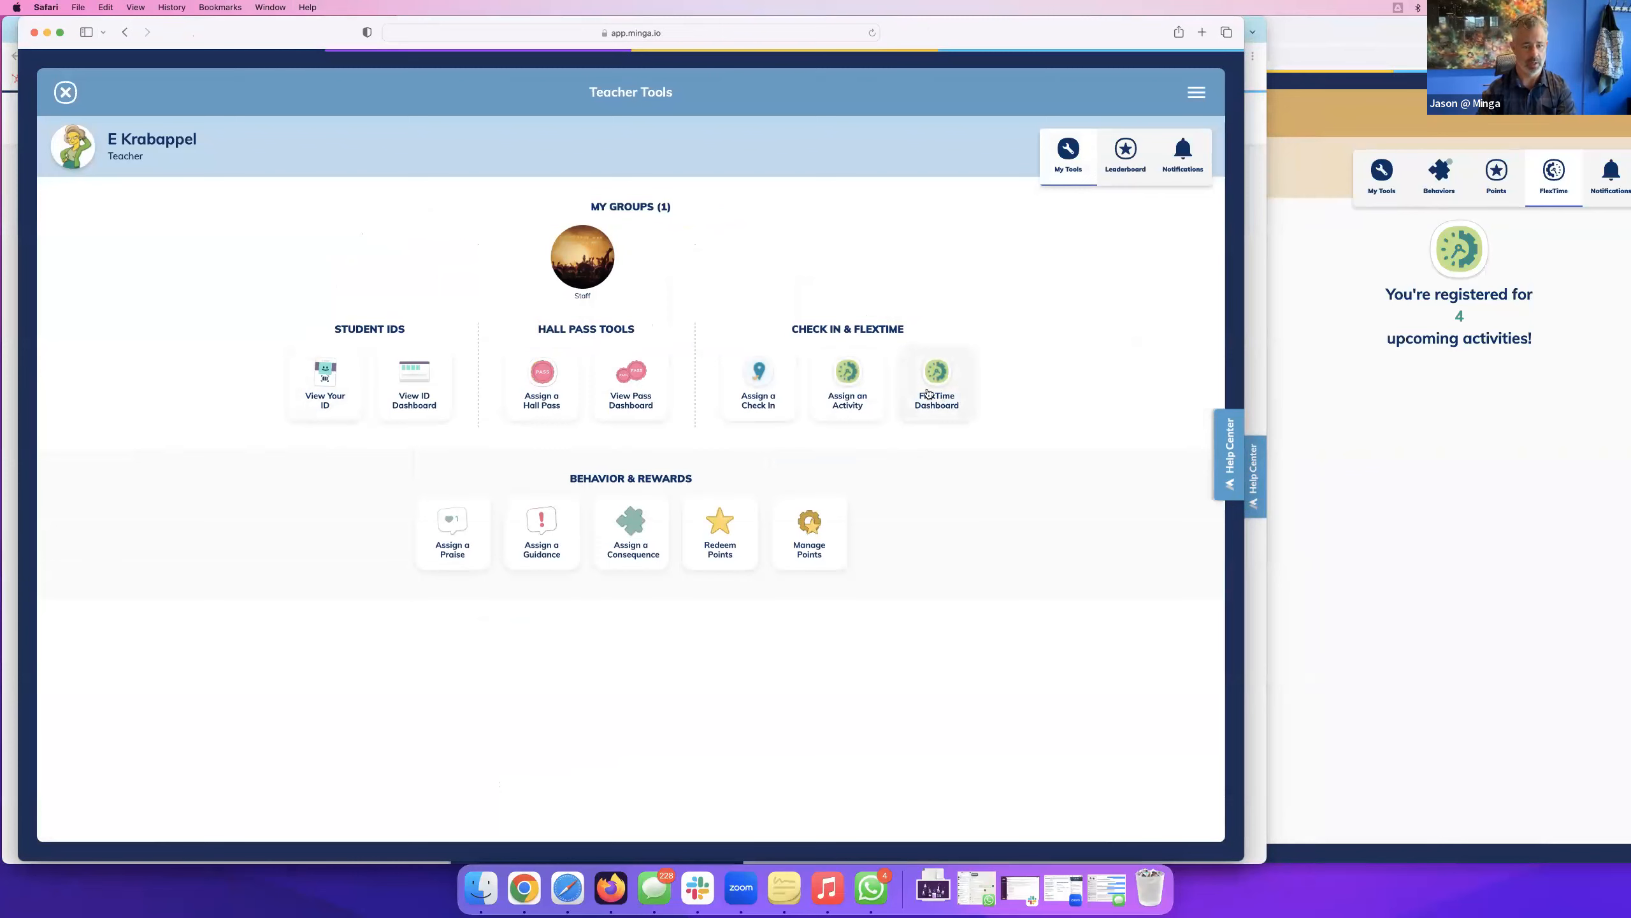
click(758, 386)
click(700, 337)
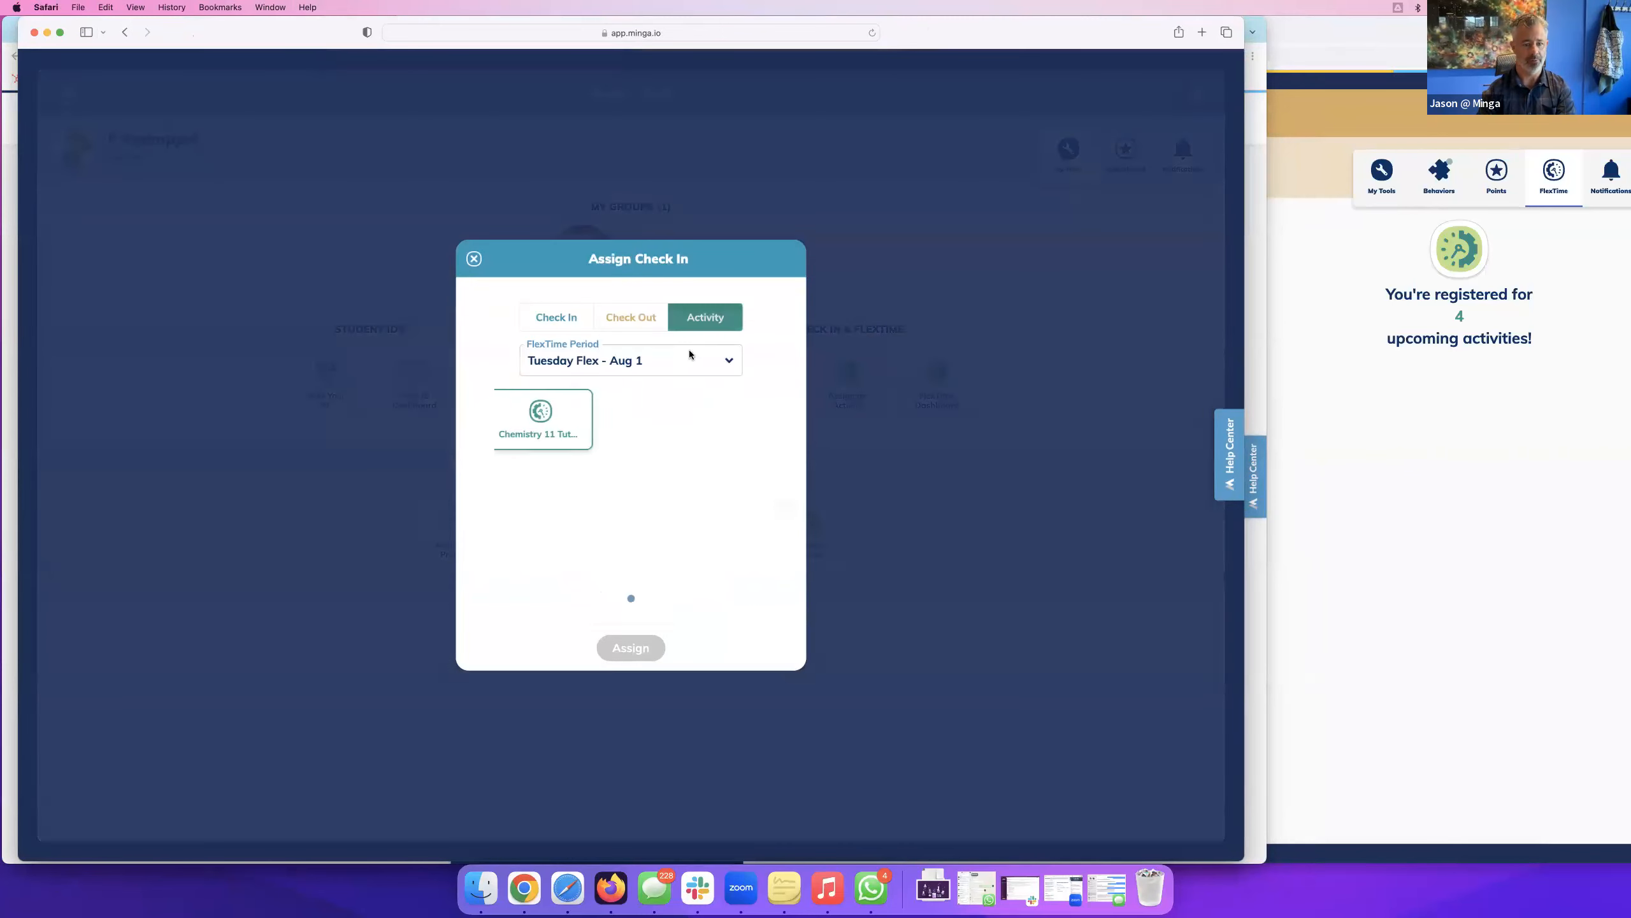
click(474, 258)
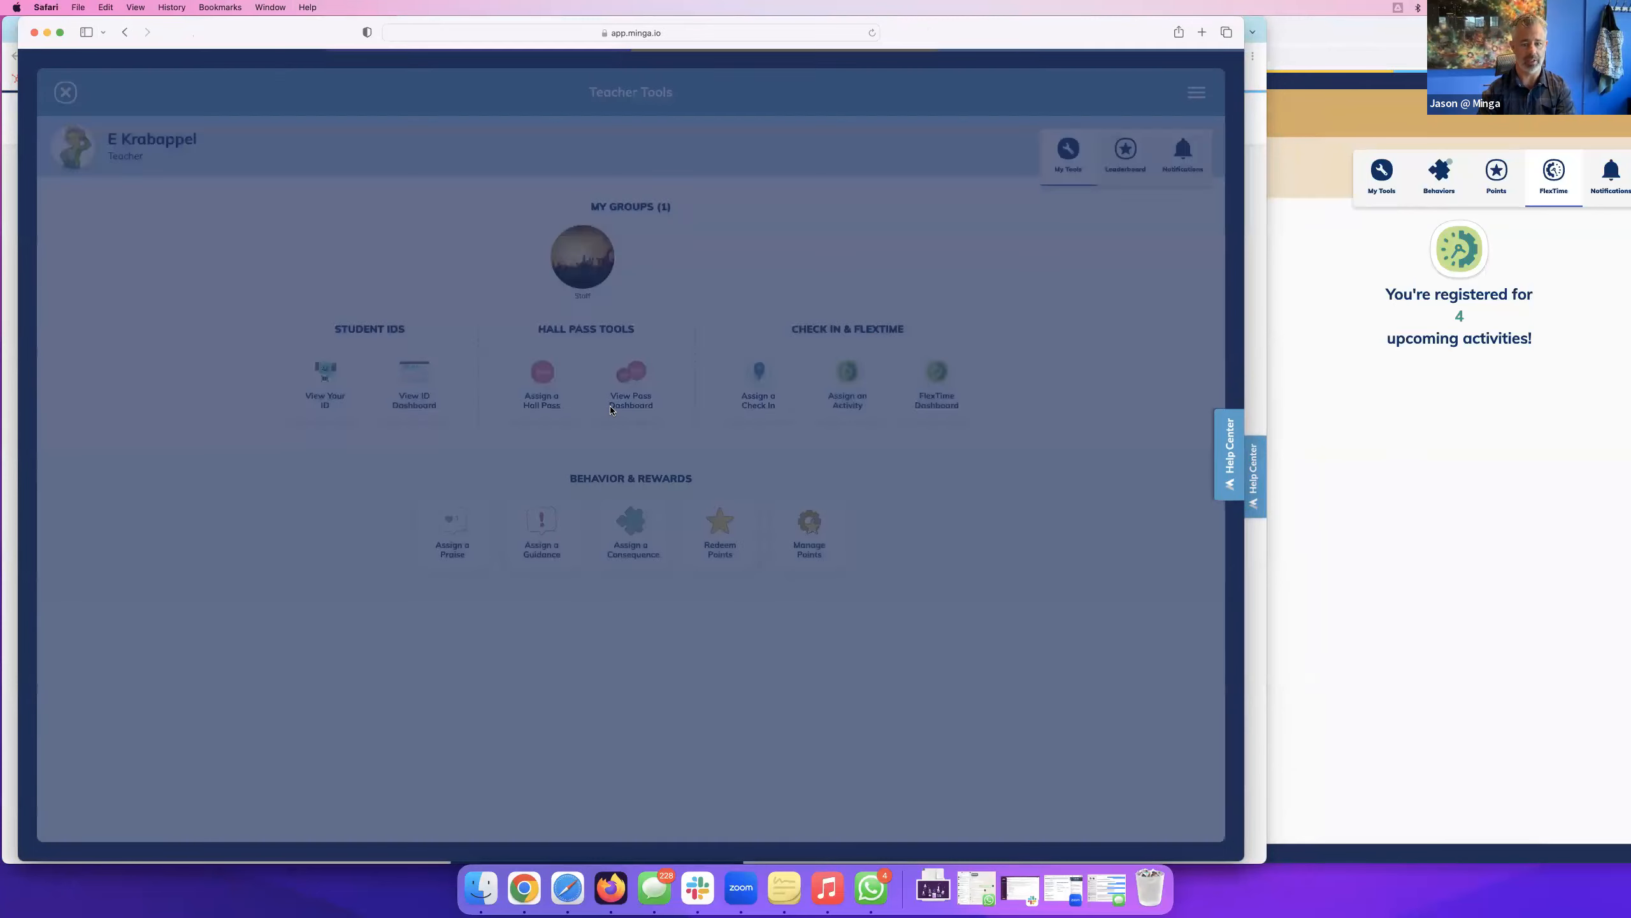
Start assigning an activity check-in for Chemistry 11 Tutoring in the Tuesday Flex - Aug 1 period.
click(760, 389)
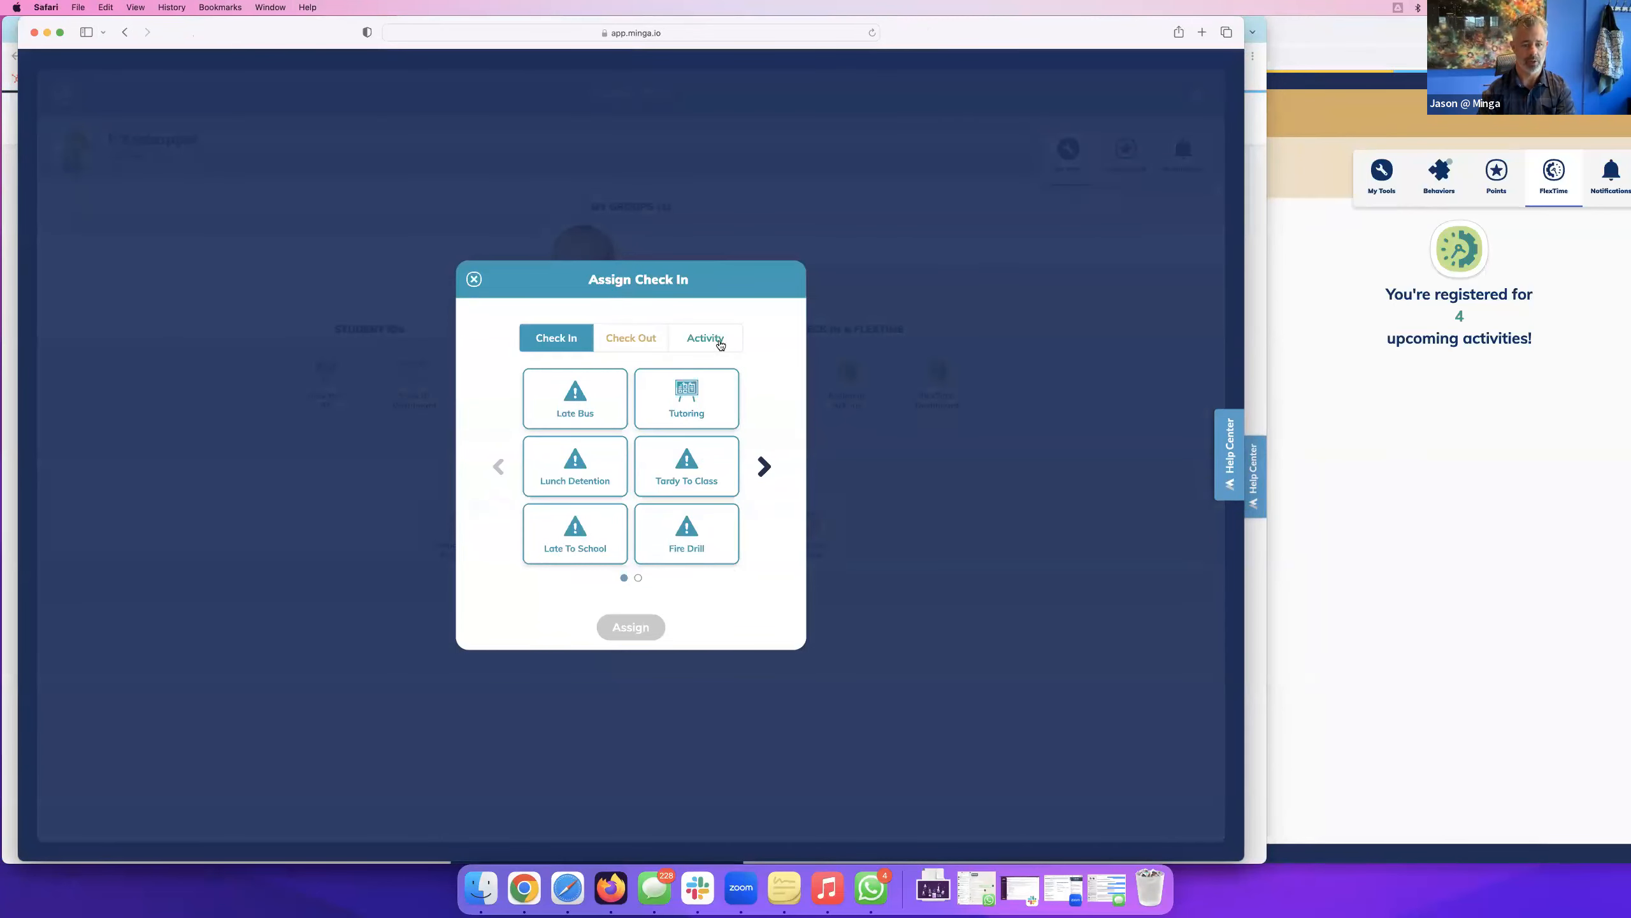
click(710, 337)
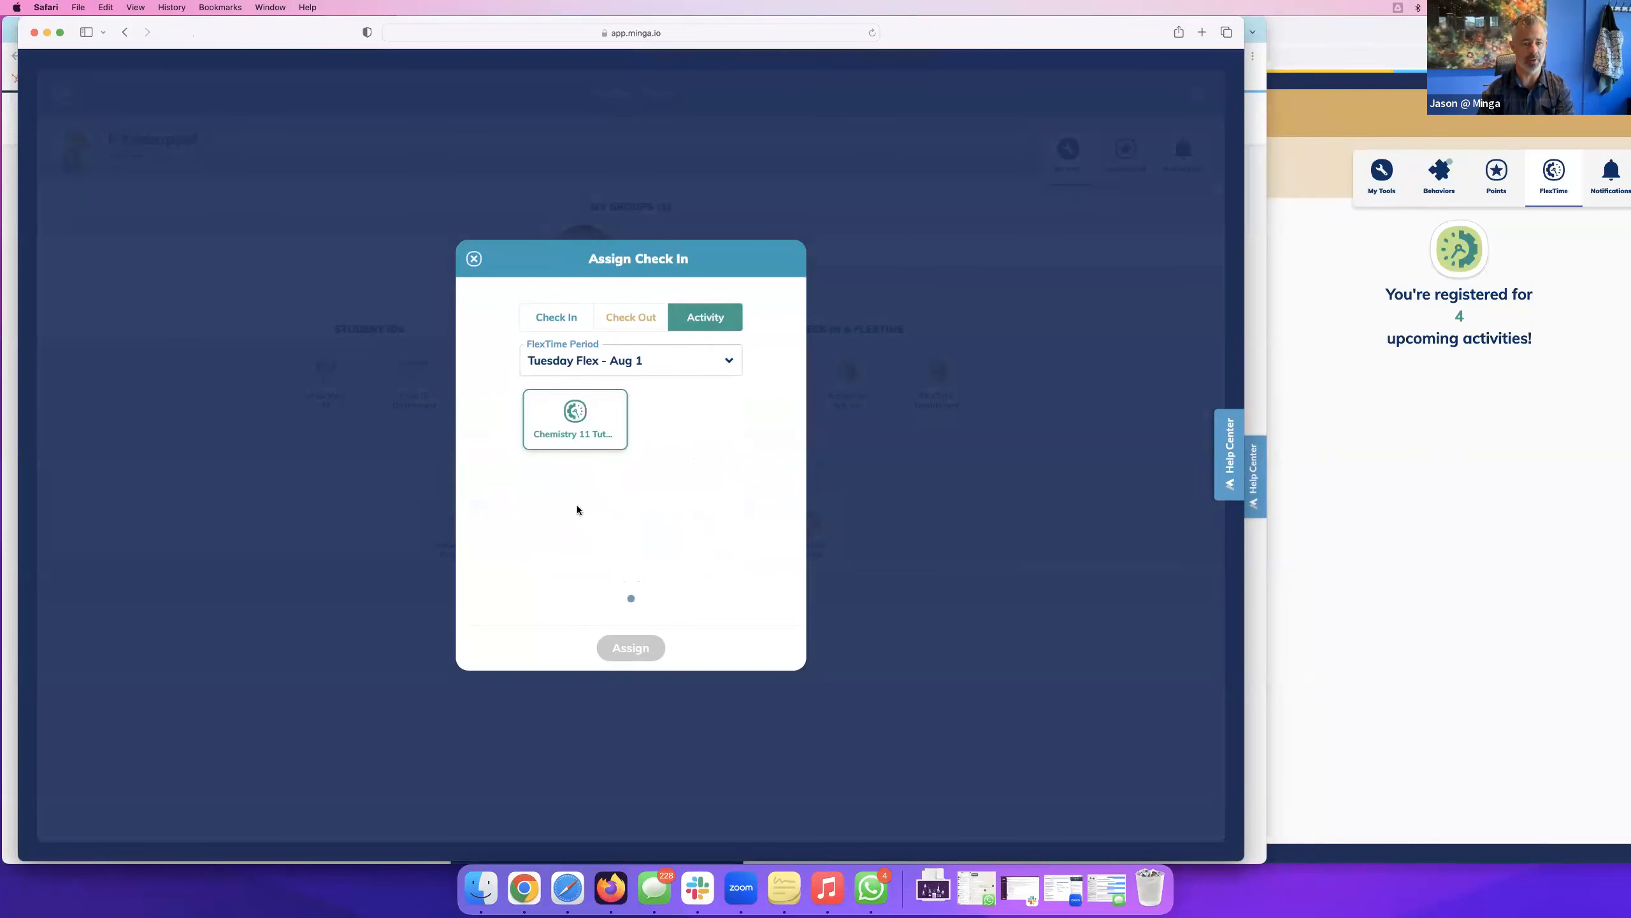
click(586, 424)
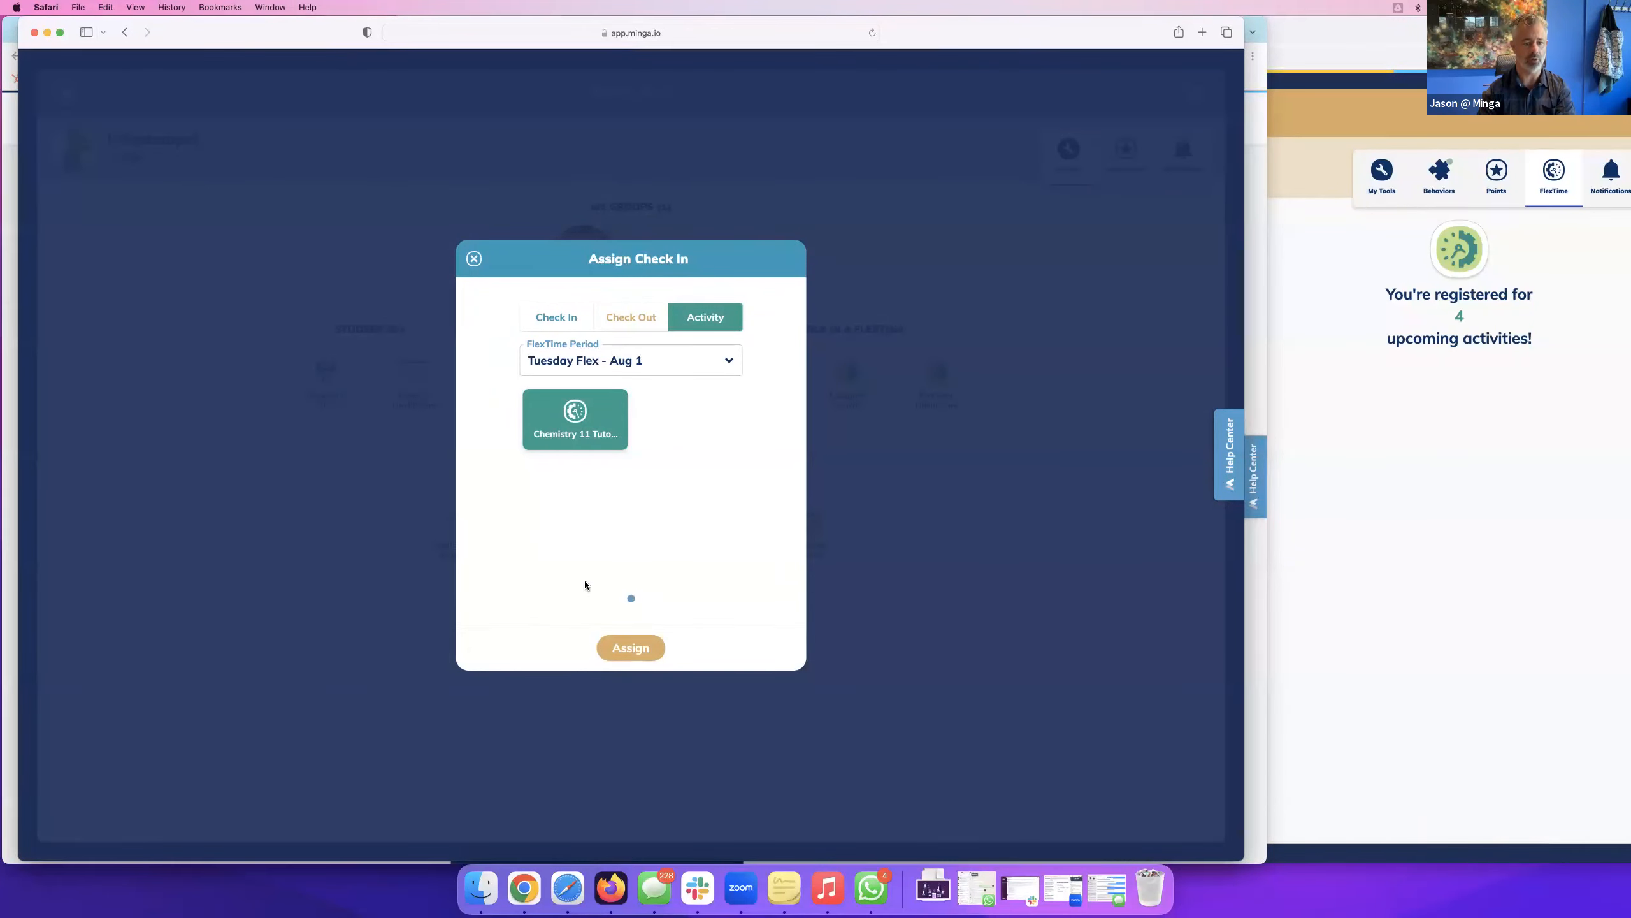
click(636, 653)
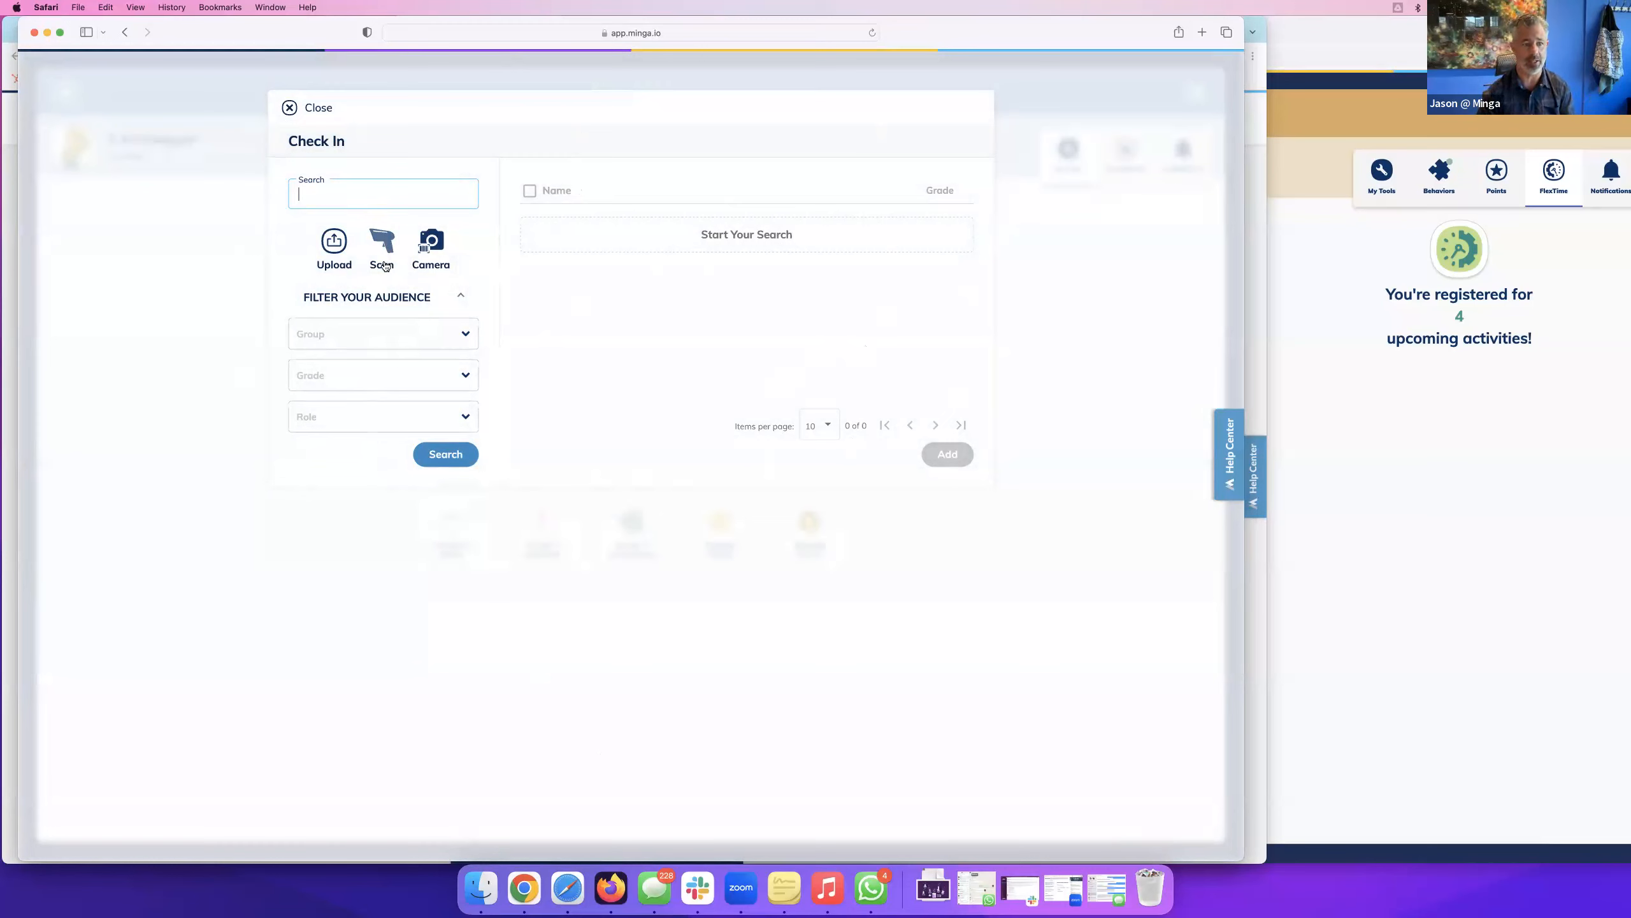
Search for the student by first name and select them, then clear the search and the selection.
text(bart)
click(441, 456)
click(529, 242)
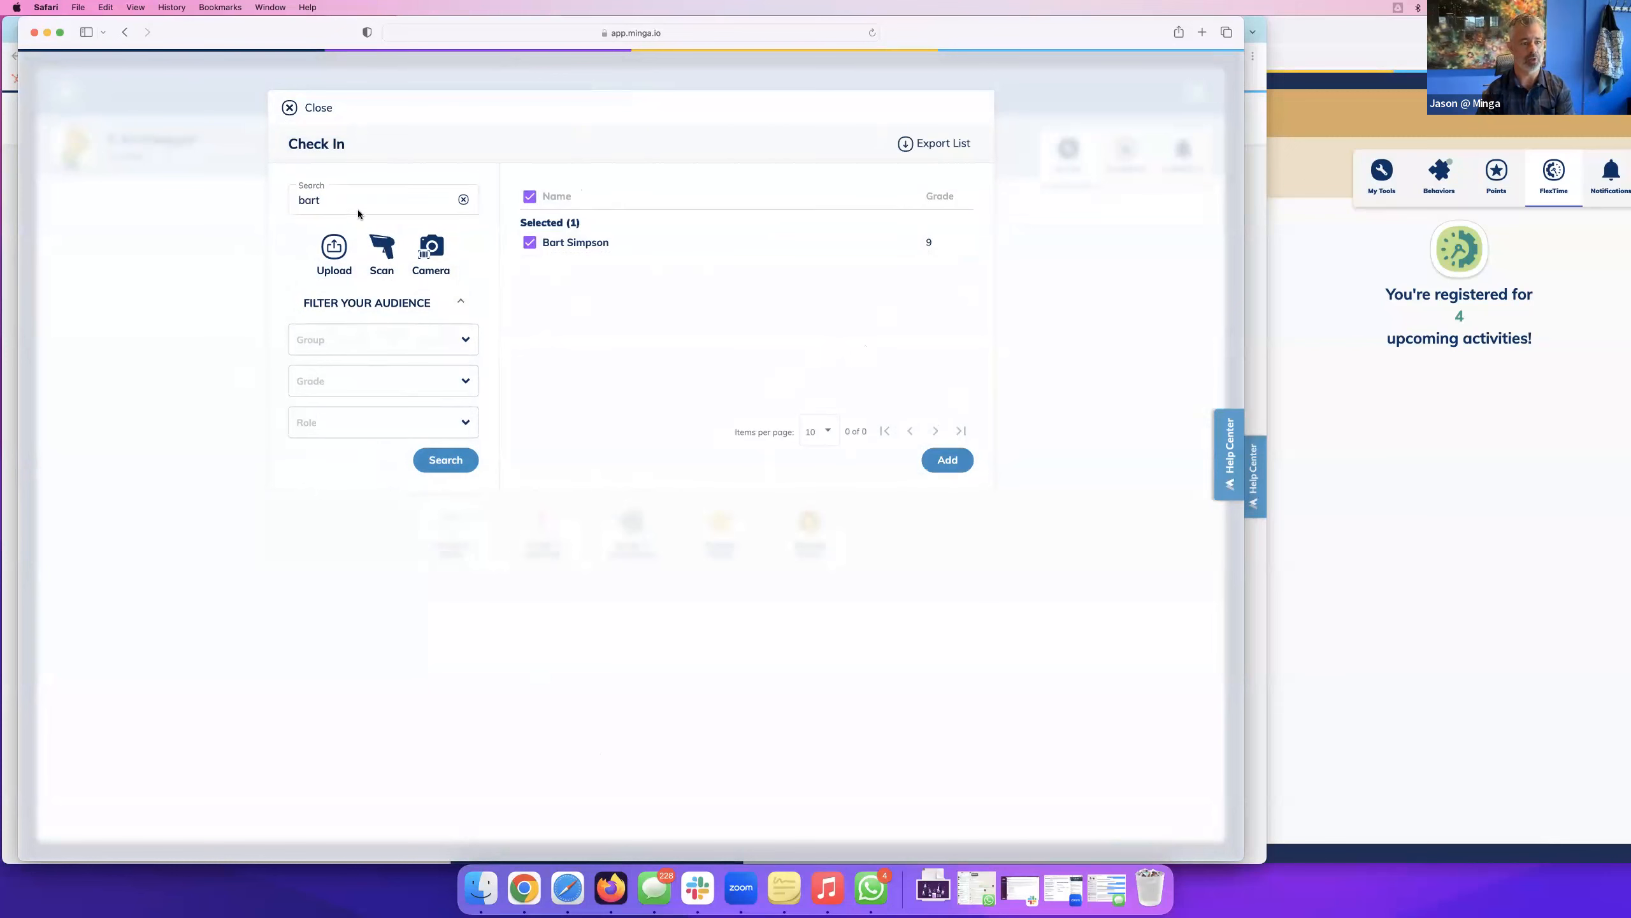
click(464, 201)
click(529, 197)
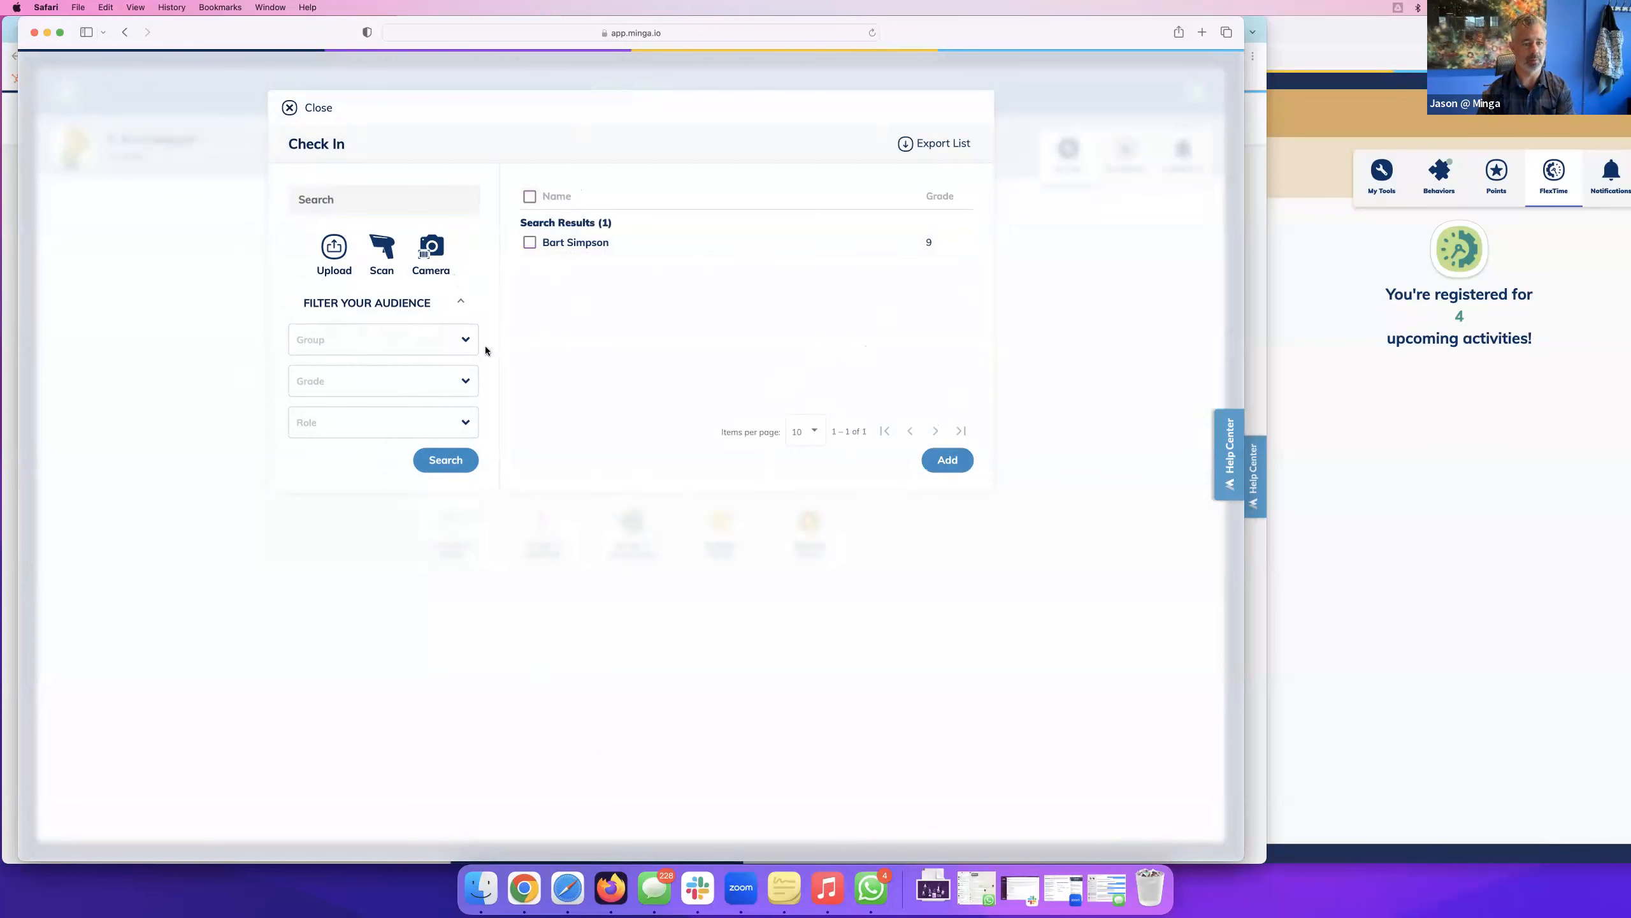
Filter the check-in audience by the Math Class group and check in the grade 9 student.
click(461, 341)
click(364, 400)
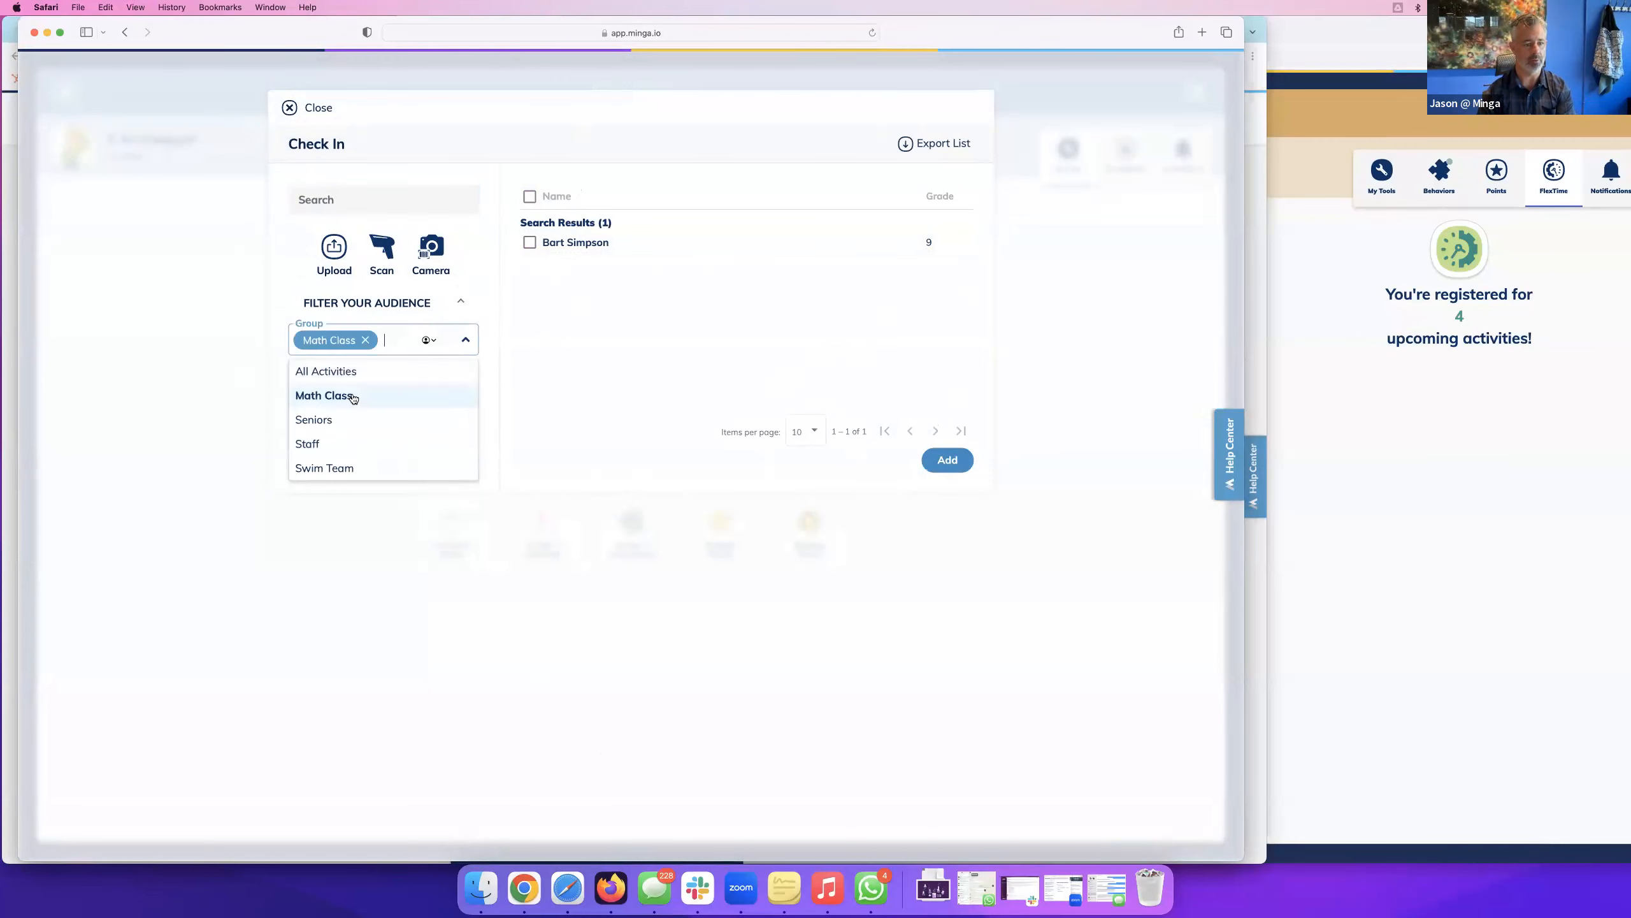
click(496, 399)
click(457, 459)
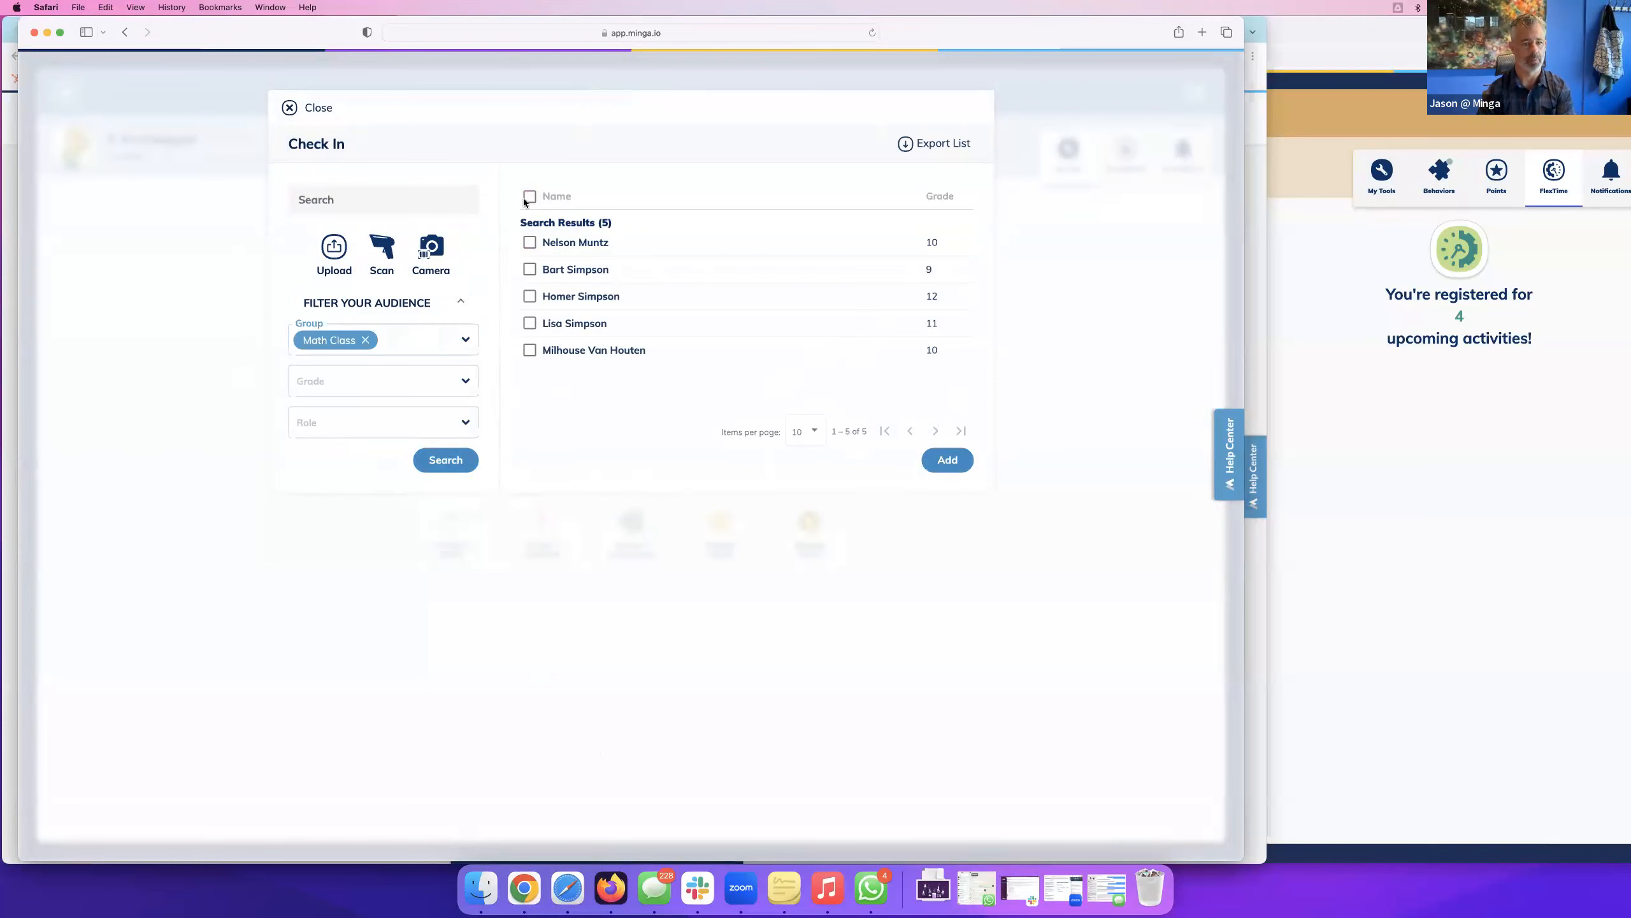
click(529, 269)
click(953, 460)
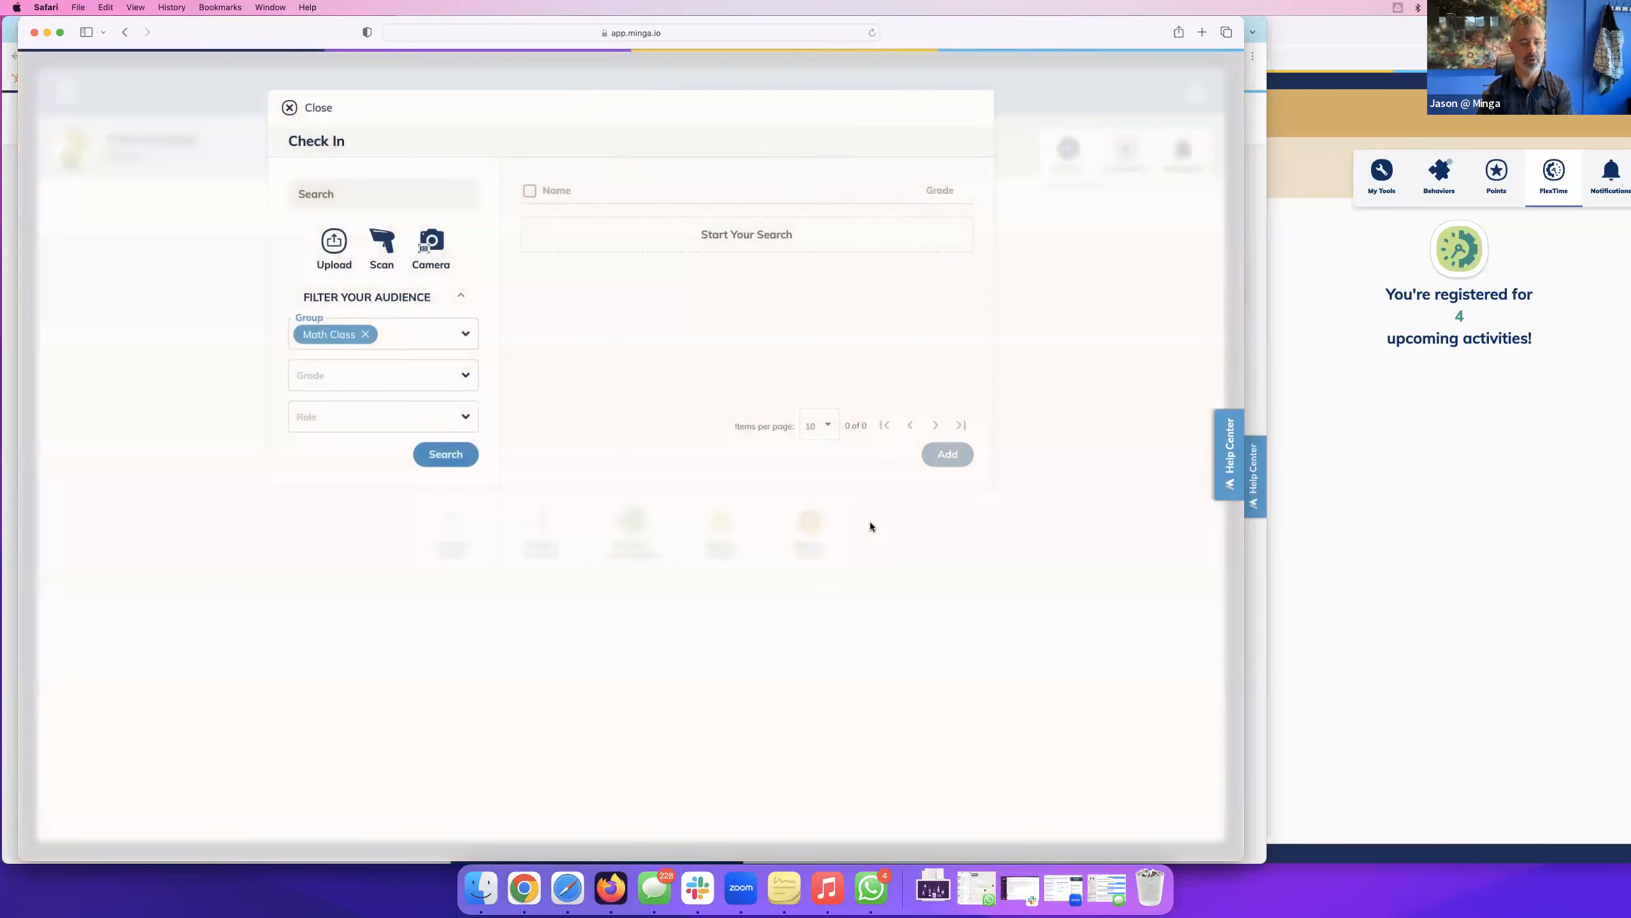
Switch to the administrator's Chrome window and review the Tuesday Flex activities on the FlexTime Manager dashboard.
drag(403, 24, 863, 27)
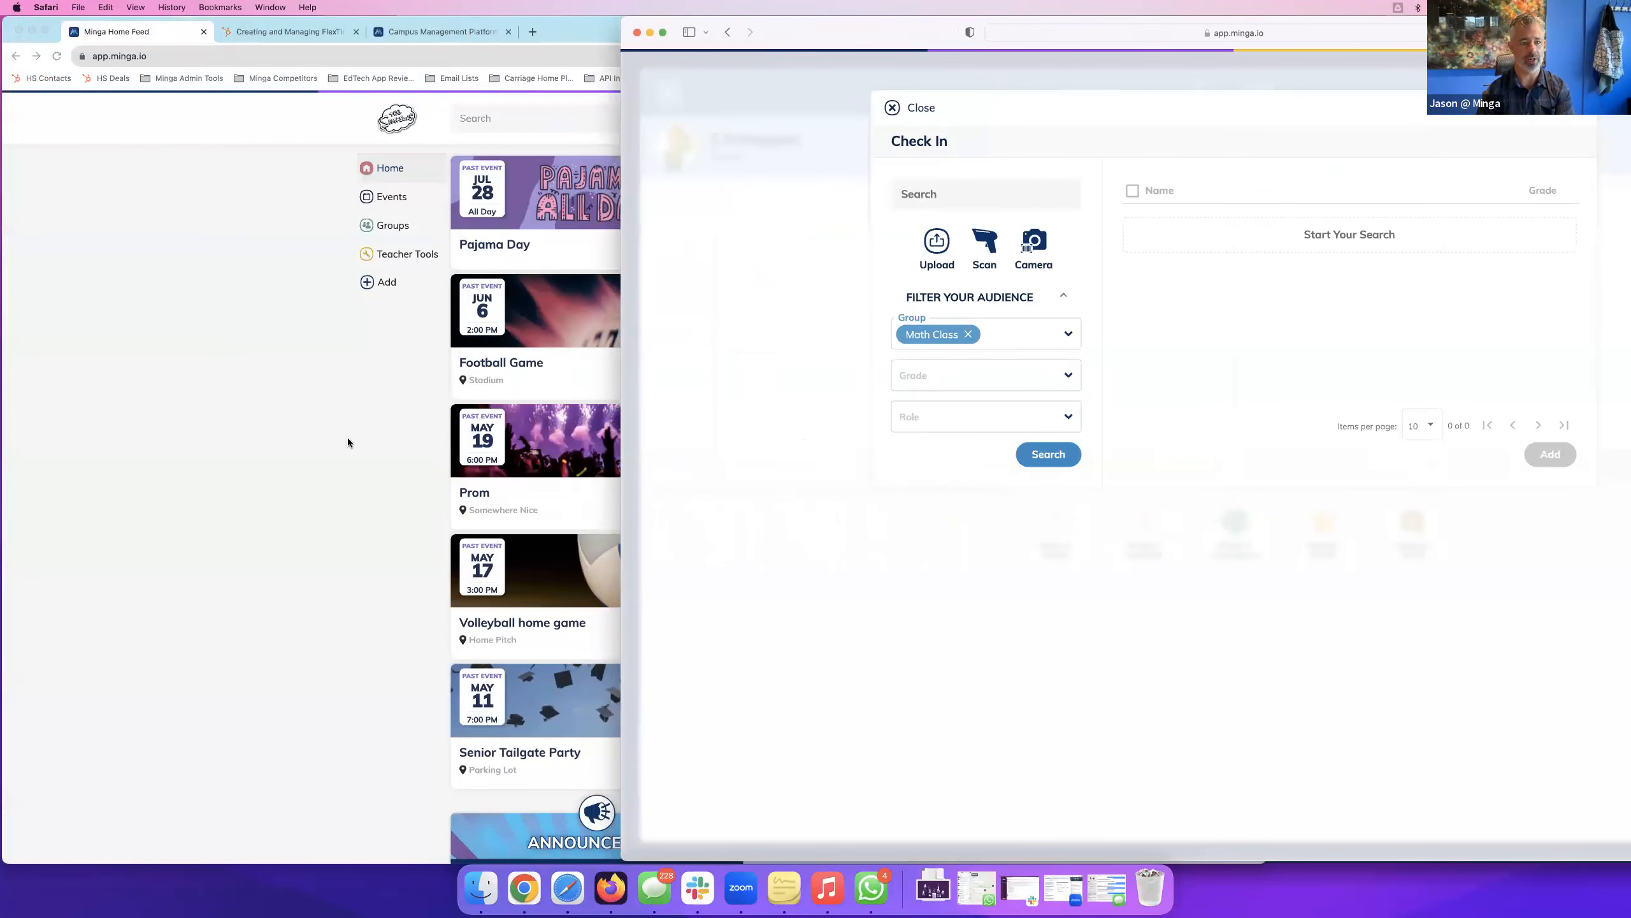
click(276, 476)
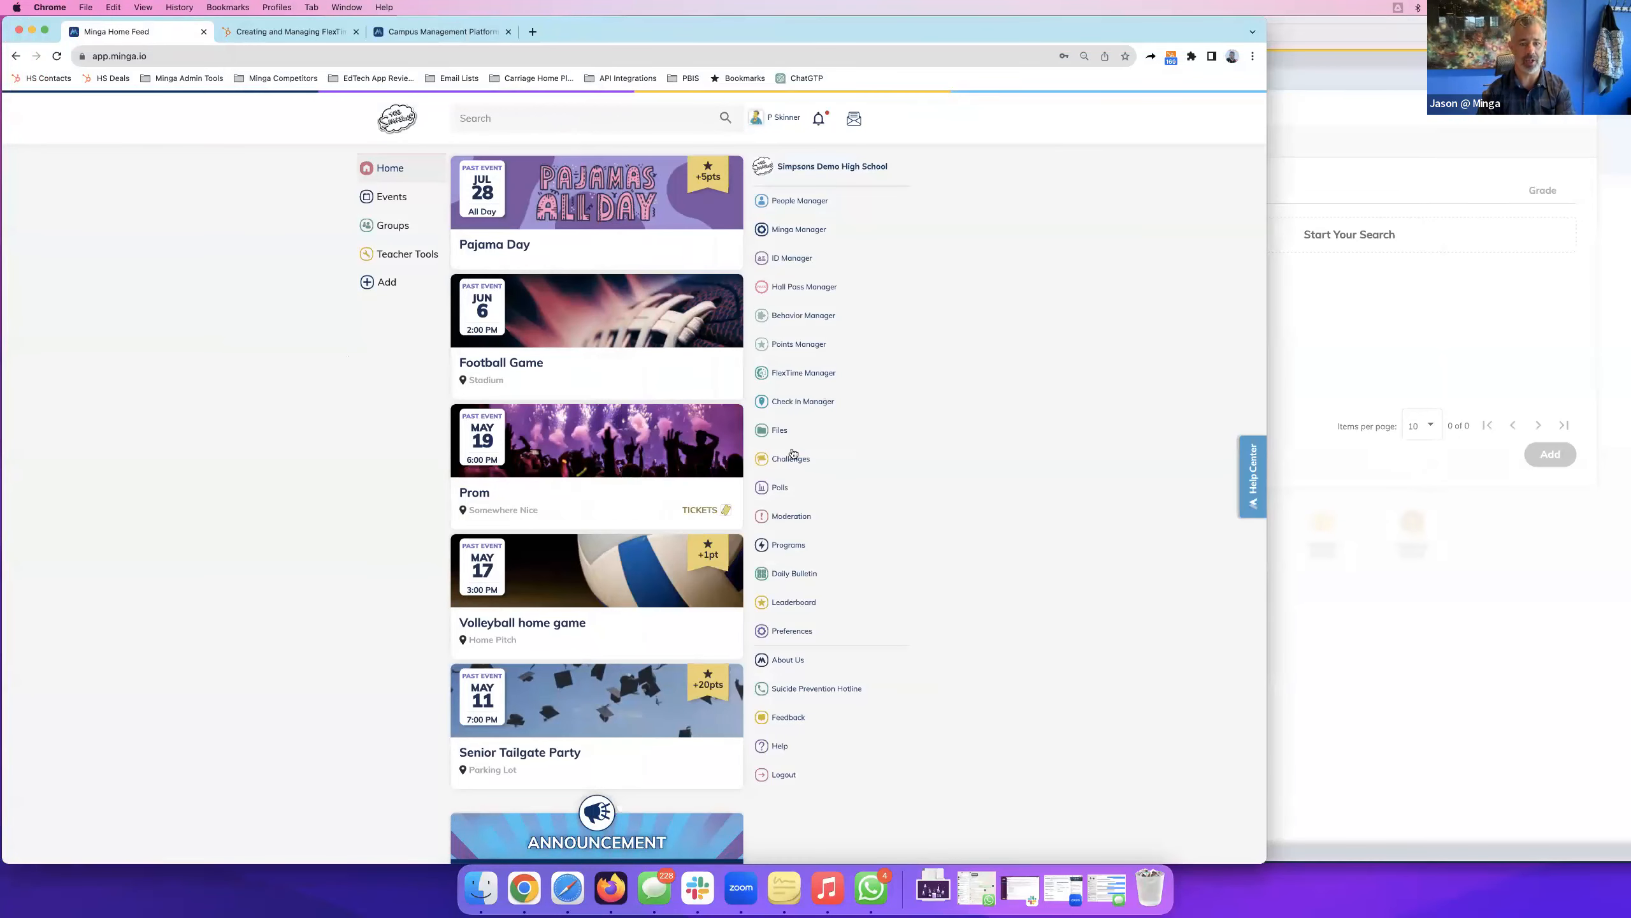
click(795, 374)
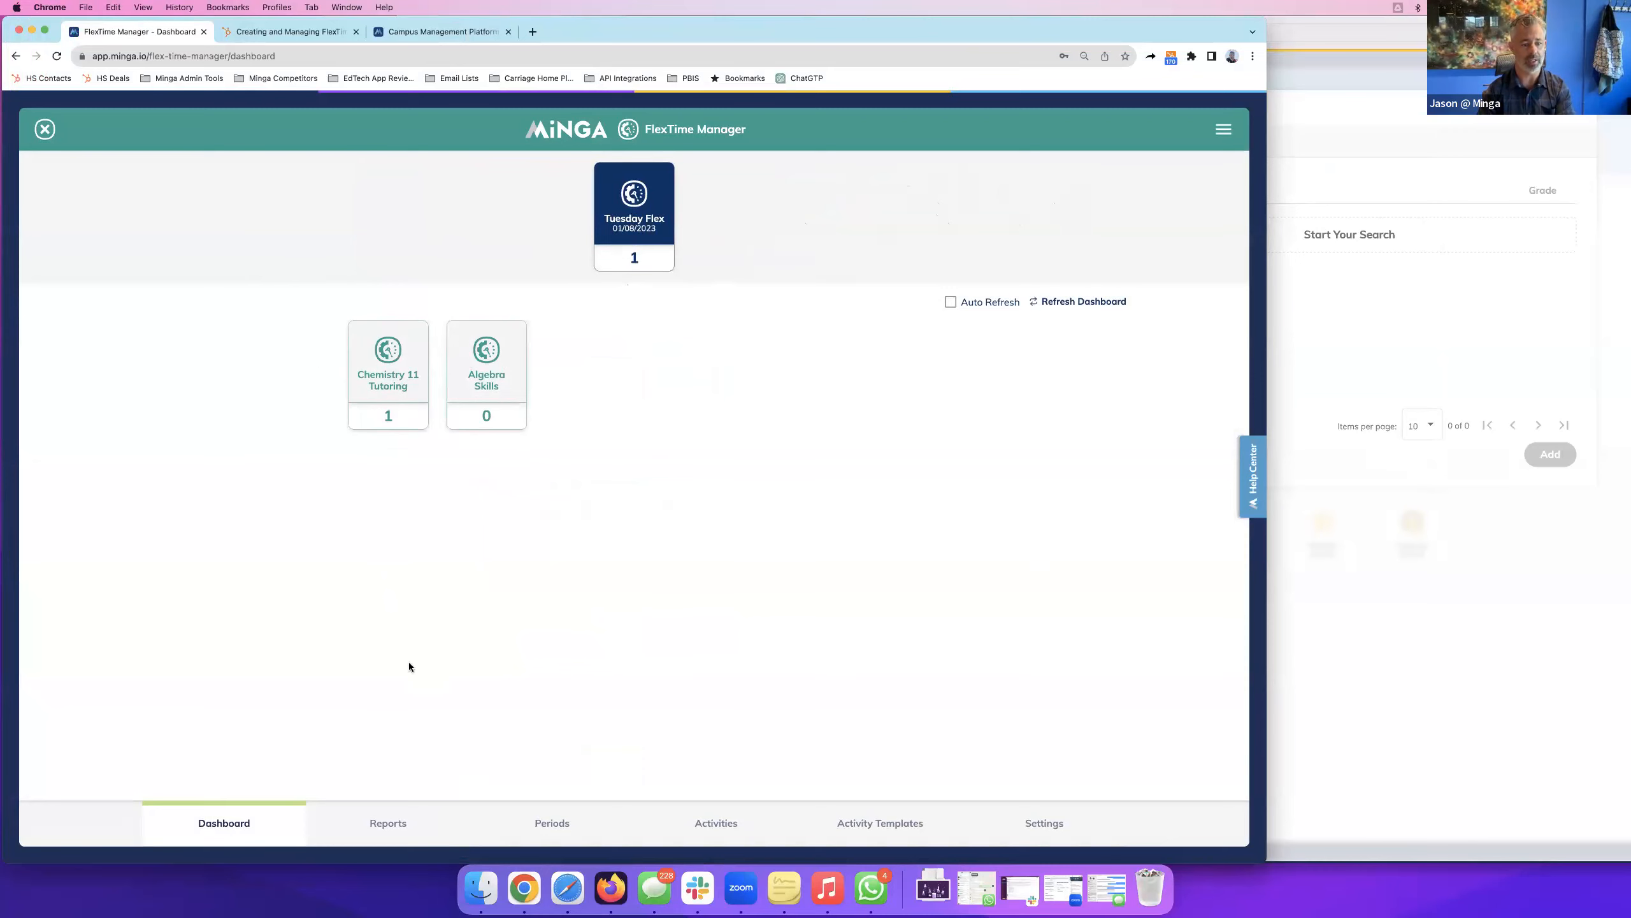
mouse_move(712, 32)
mouse_down()
mouse_move(771, 29)
mouse_move(721, 29)
mouse_up()
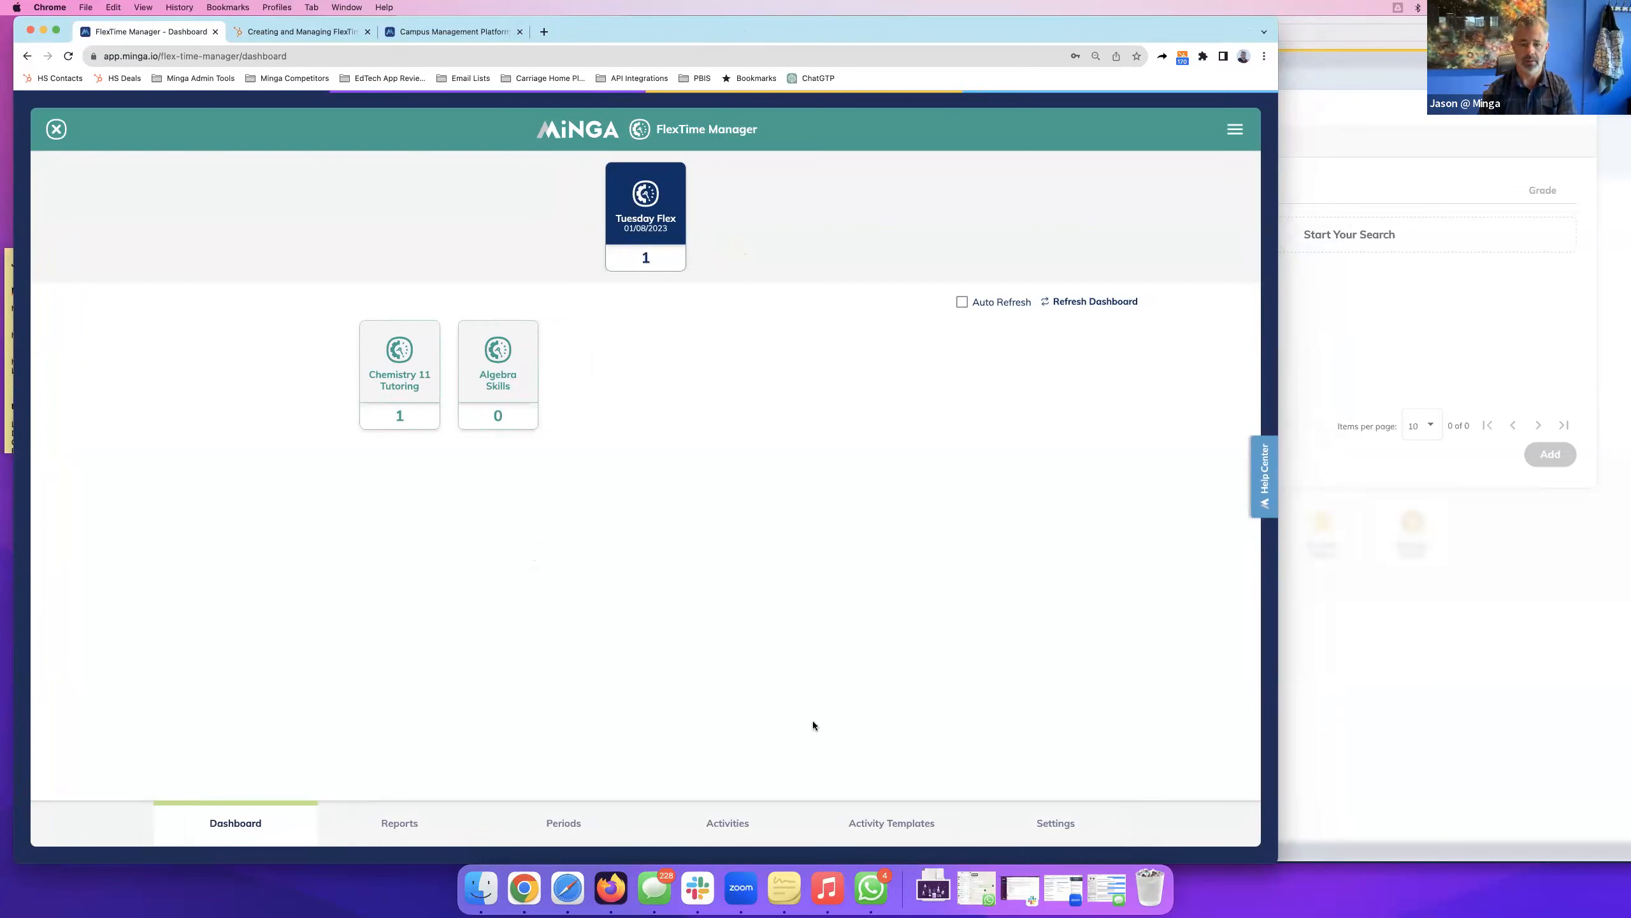
Open the FlexTime Registration report and examine the student's activities and check-in times.
click(400, 823)
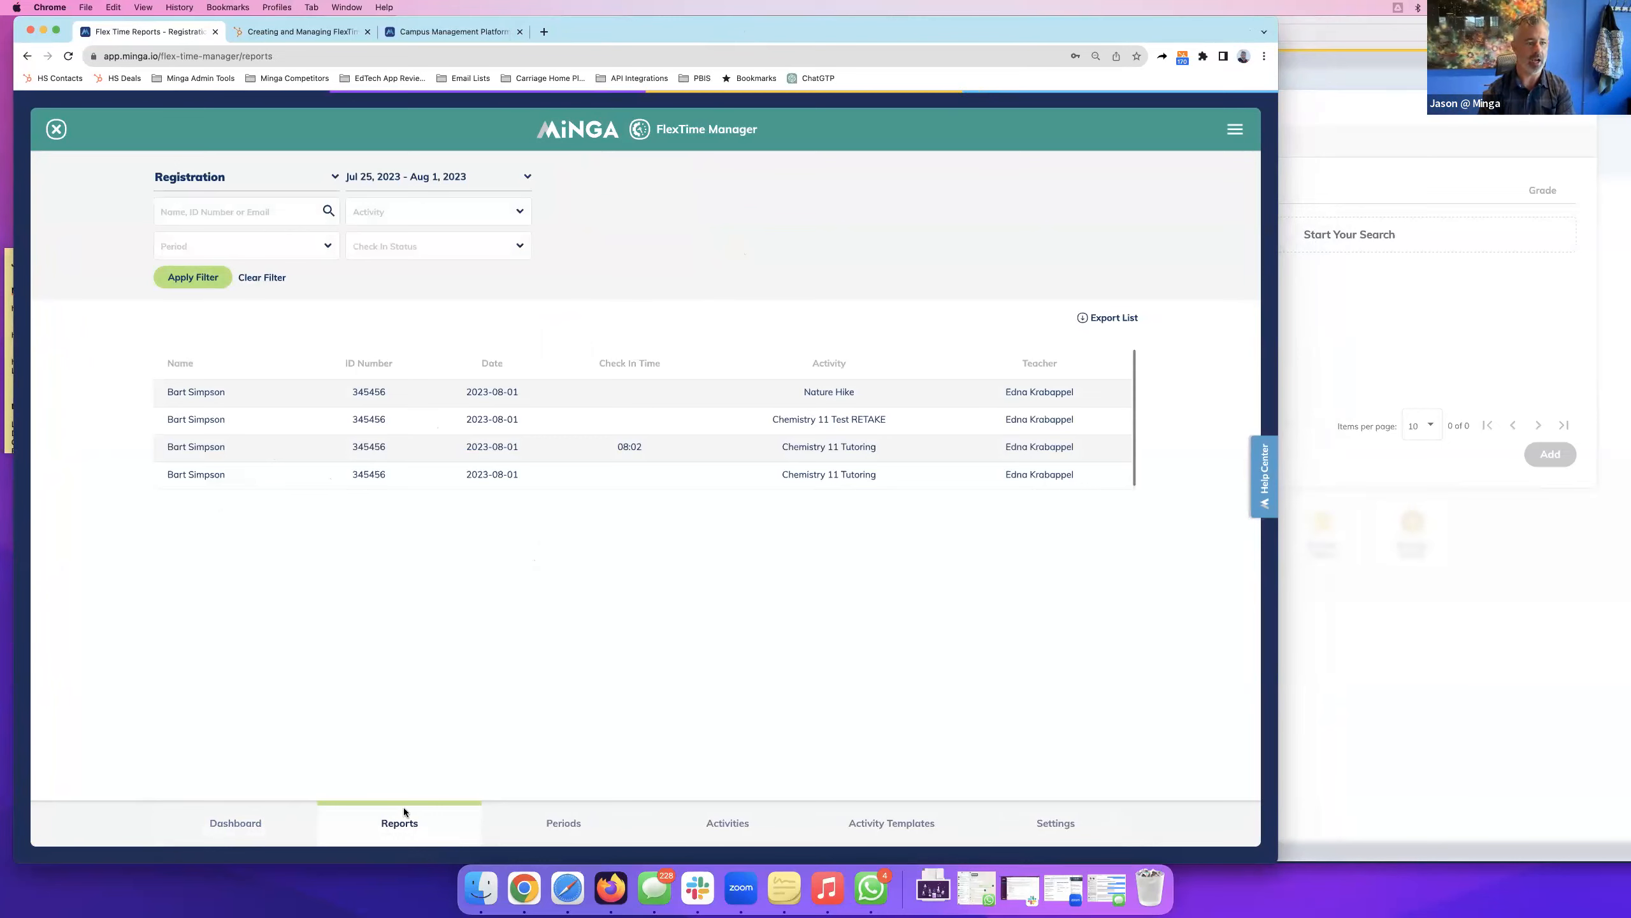
click(325, 181)
click(325, 181)
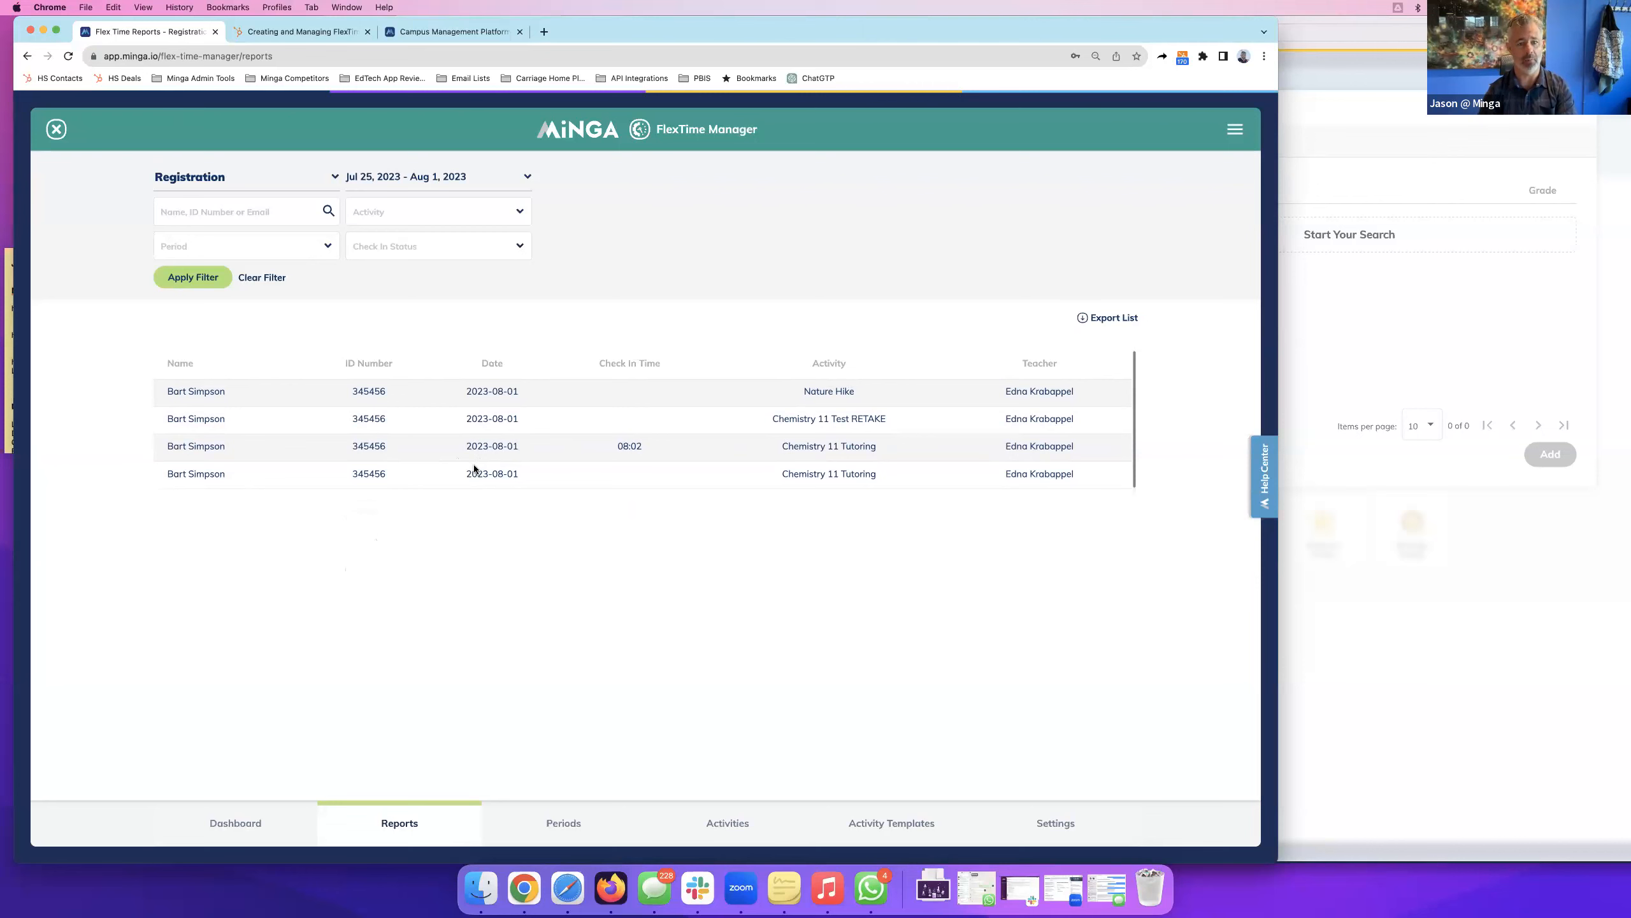
scroll(604, 461, down, 1)
scroll(559, 531, up, 1)
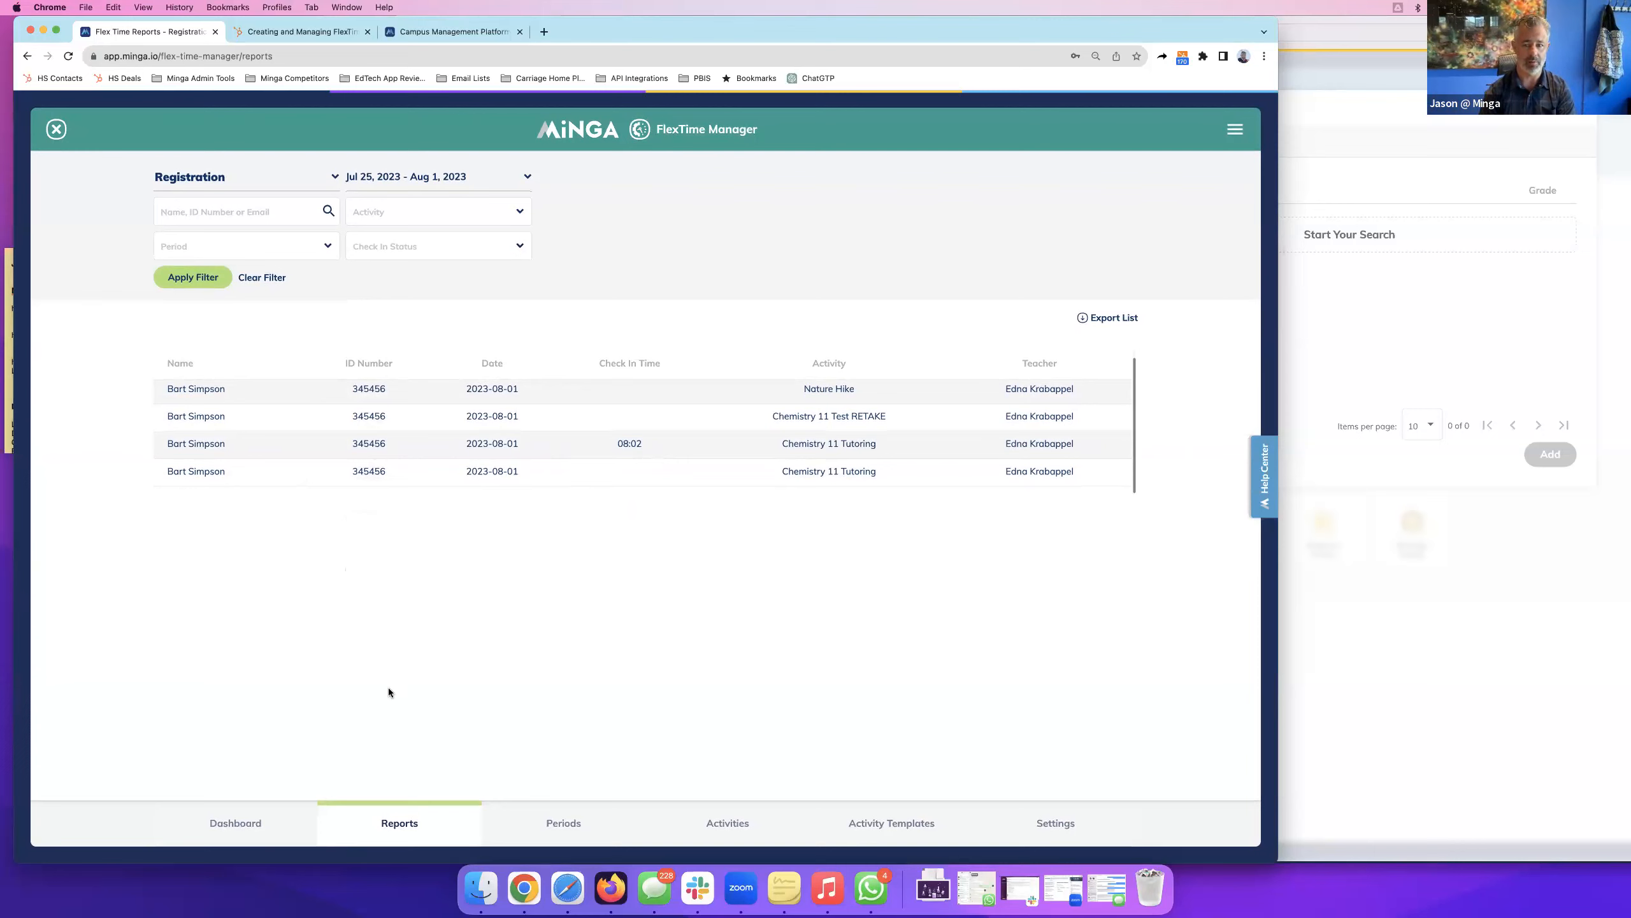
Switch the FlexTime report to Summary for Jul 25 to Aug 1, 2023 and apply the filter.
click(233, 166)
click(225, 207)
click(195, 279)
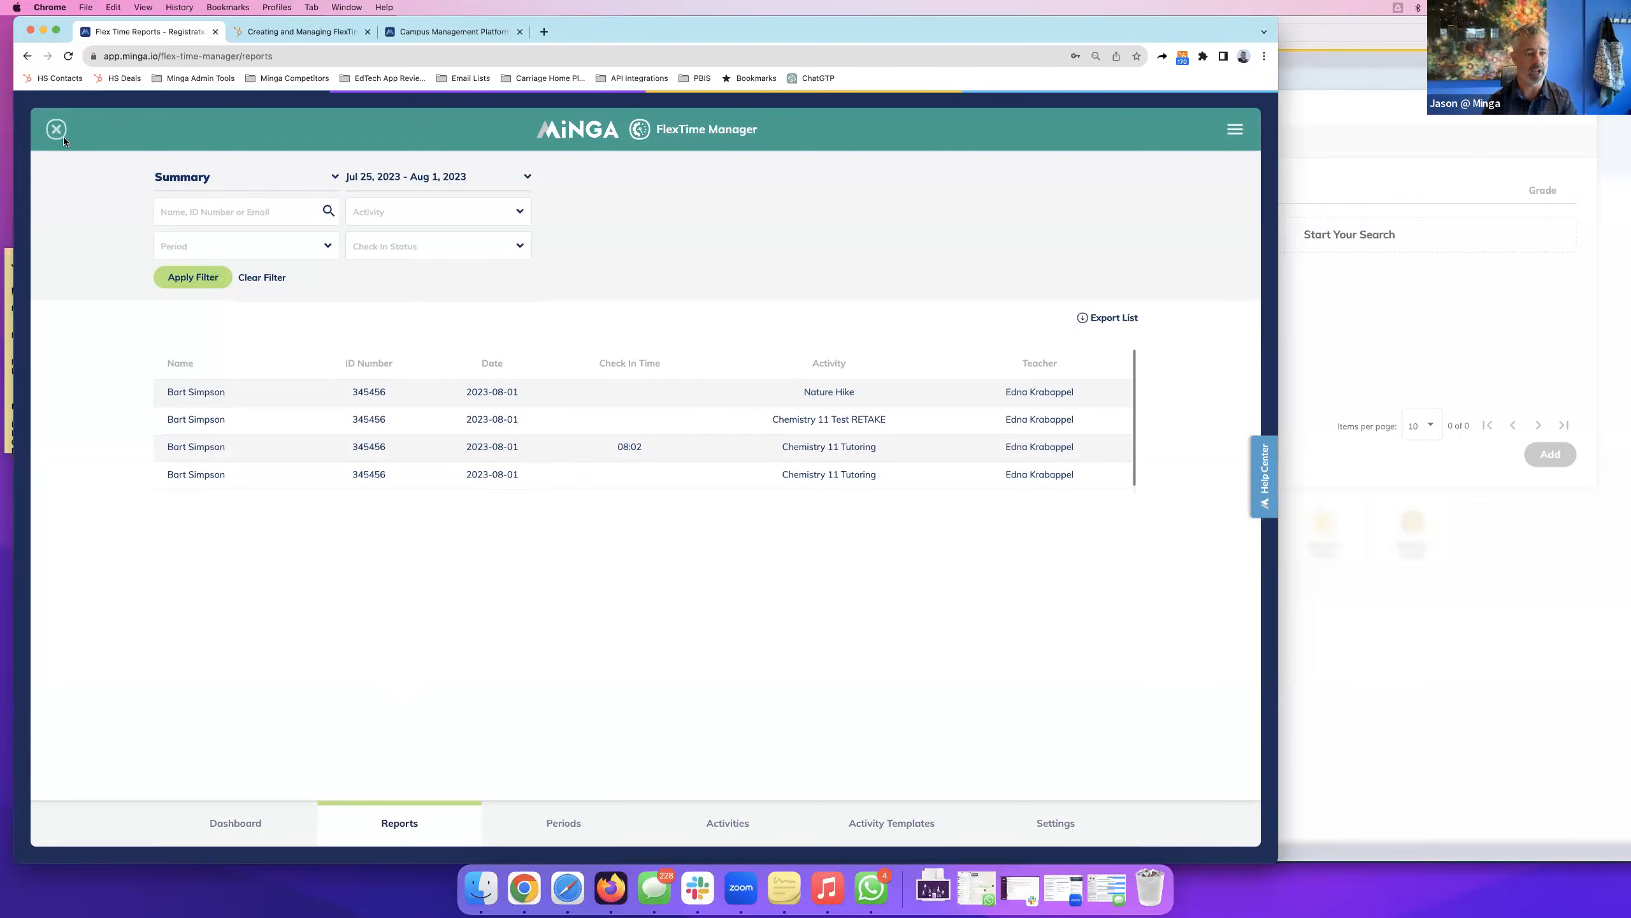
View the FlexTime Manager dashboard, then return to the Registration report and look over its entries.
click(237, 823)
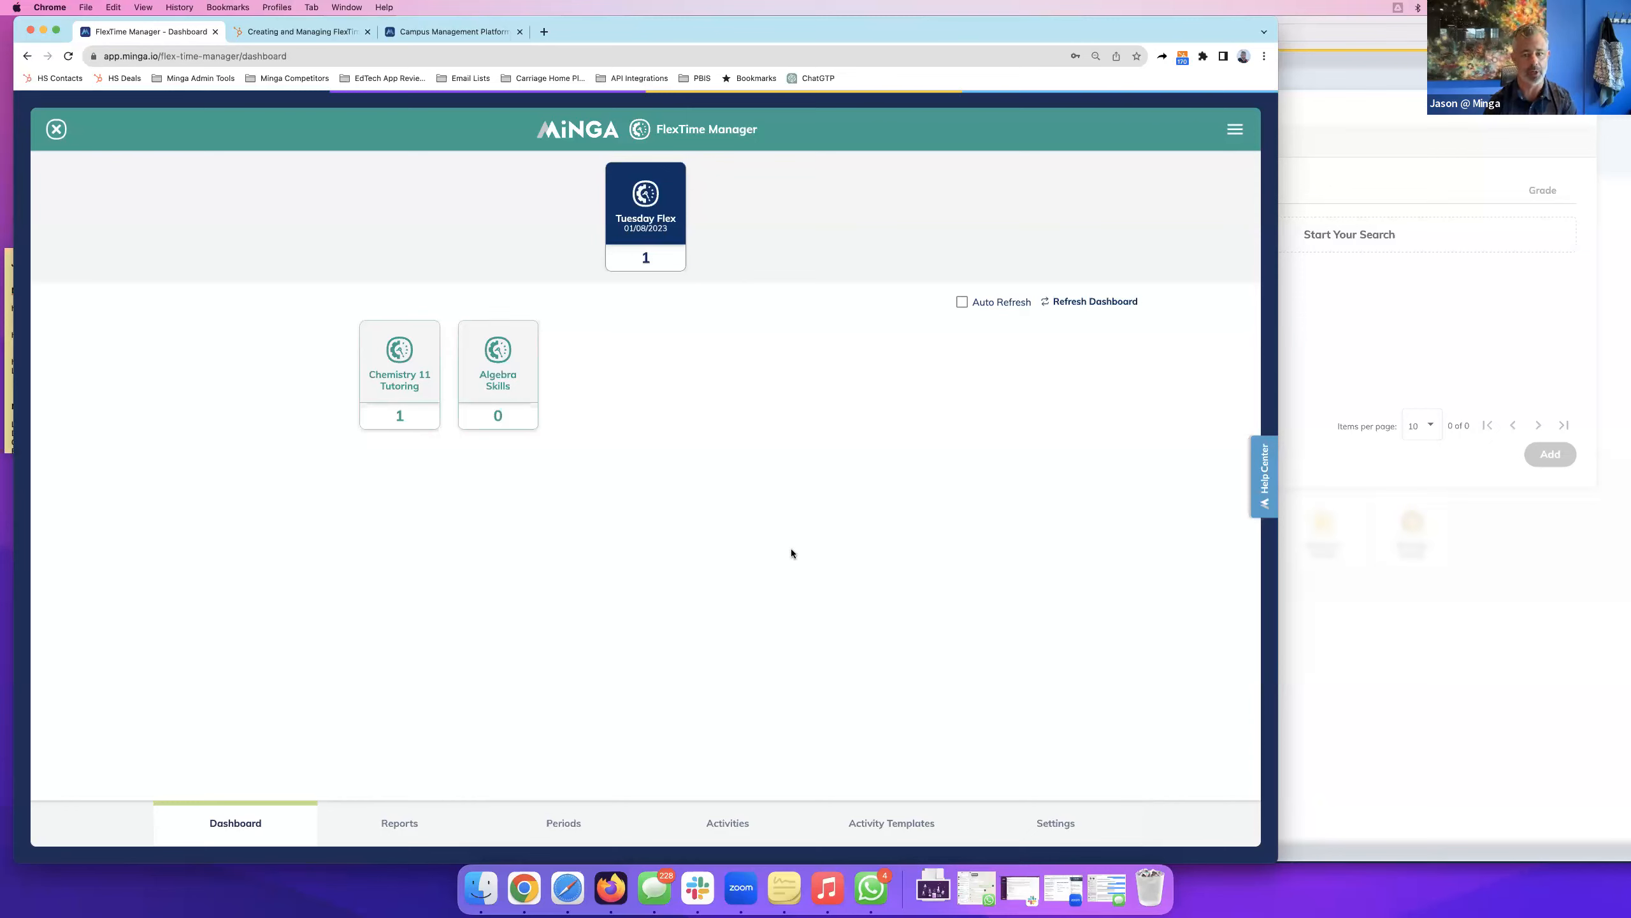
click(393, 823)
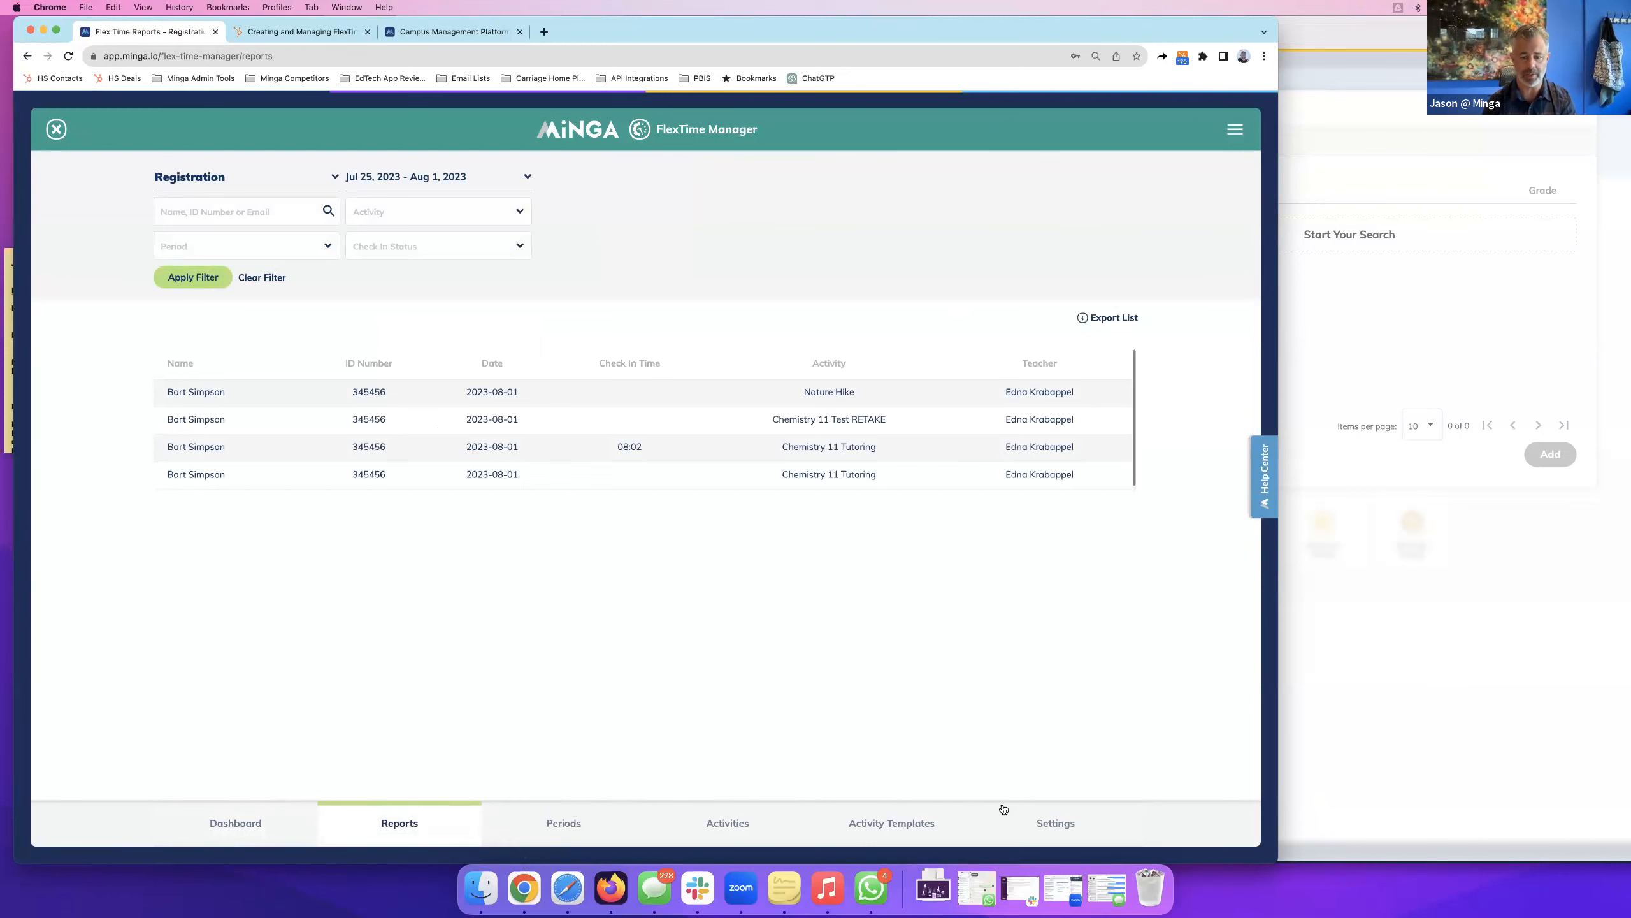
scroll(910, 759, down, 1)
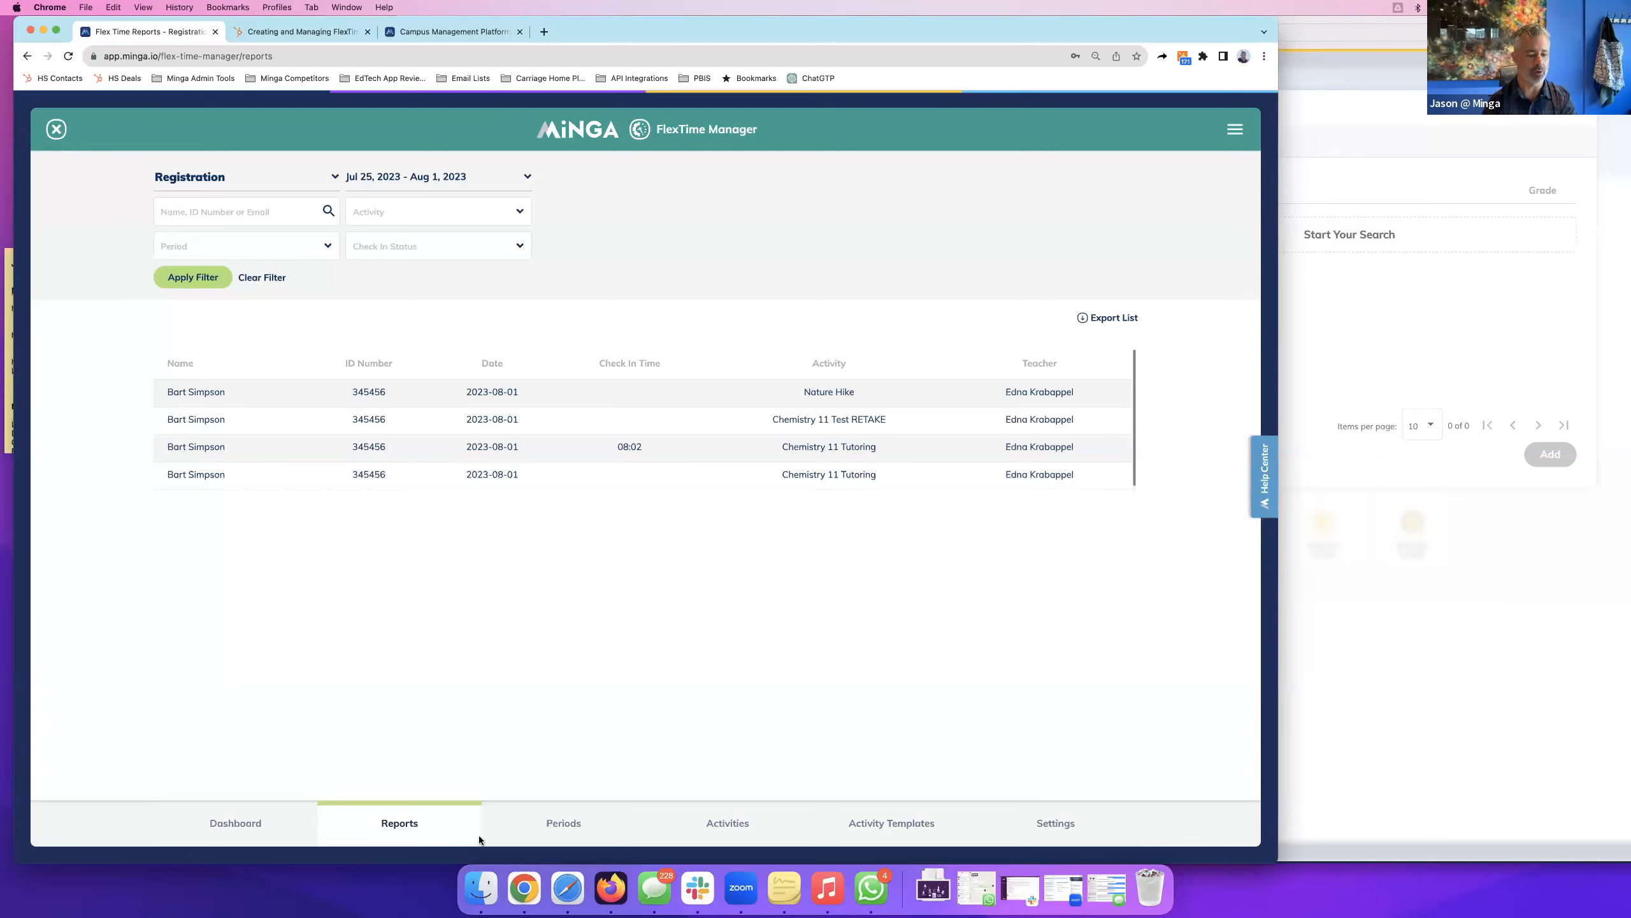
Review the scheduled flex periods, then view the Tuesday Flex activities and the choices in the flex period filter.
click(564, 827)
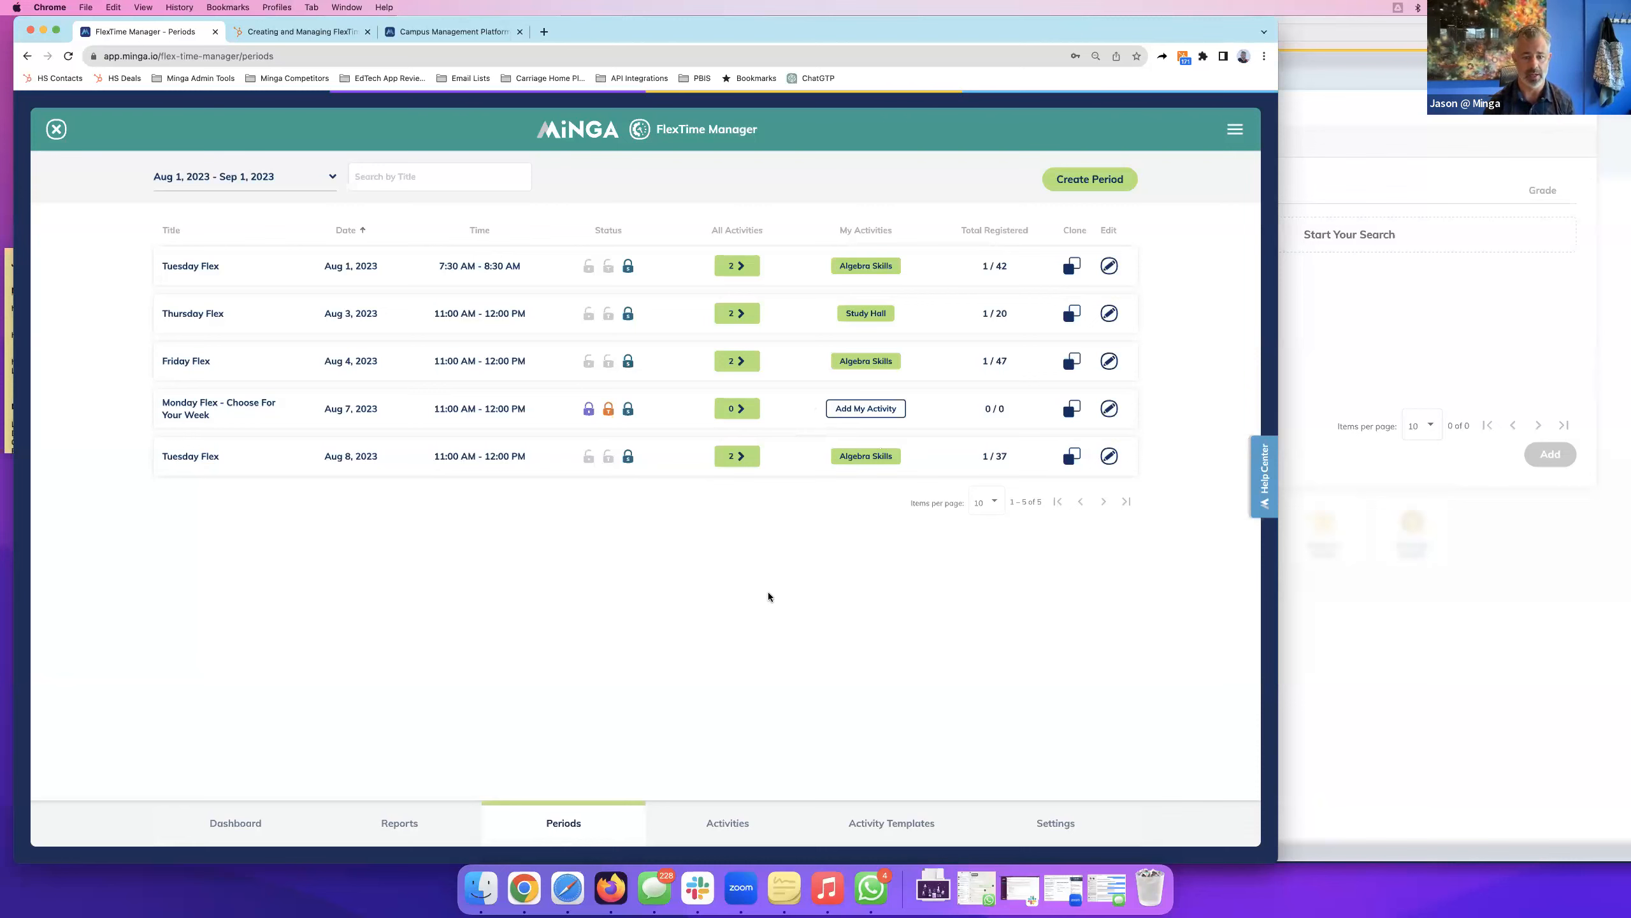
click(739, 829)
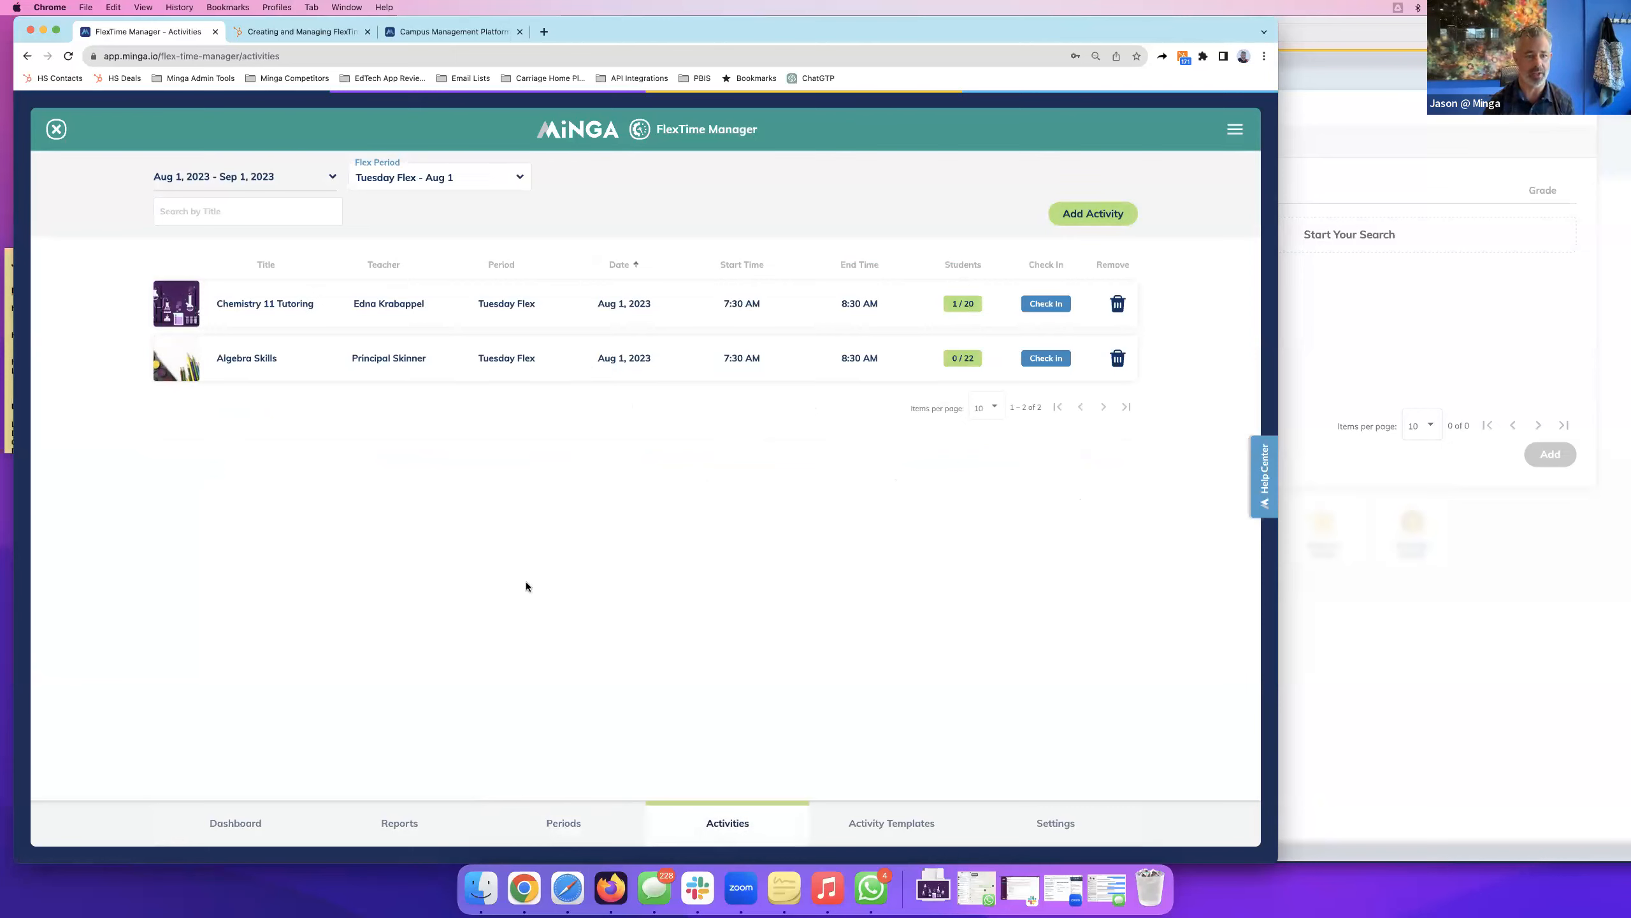
click(523, 186)
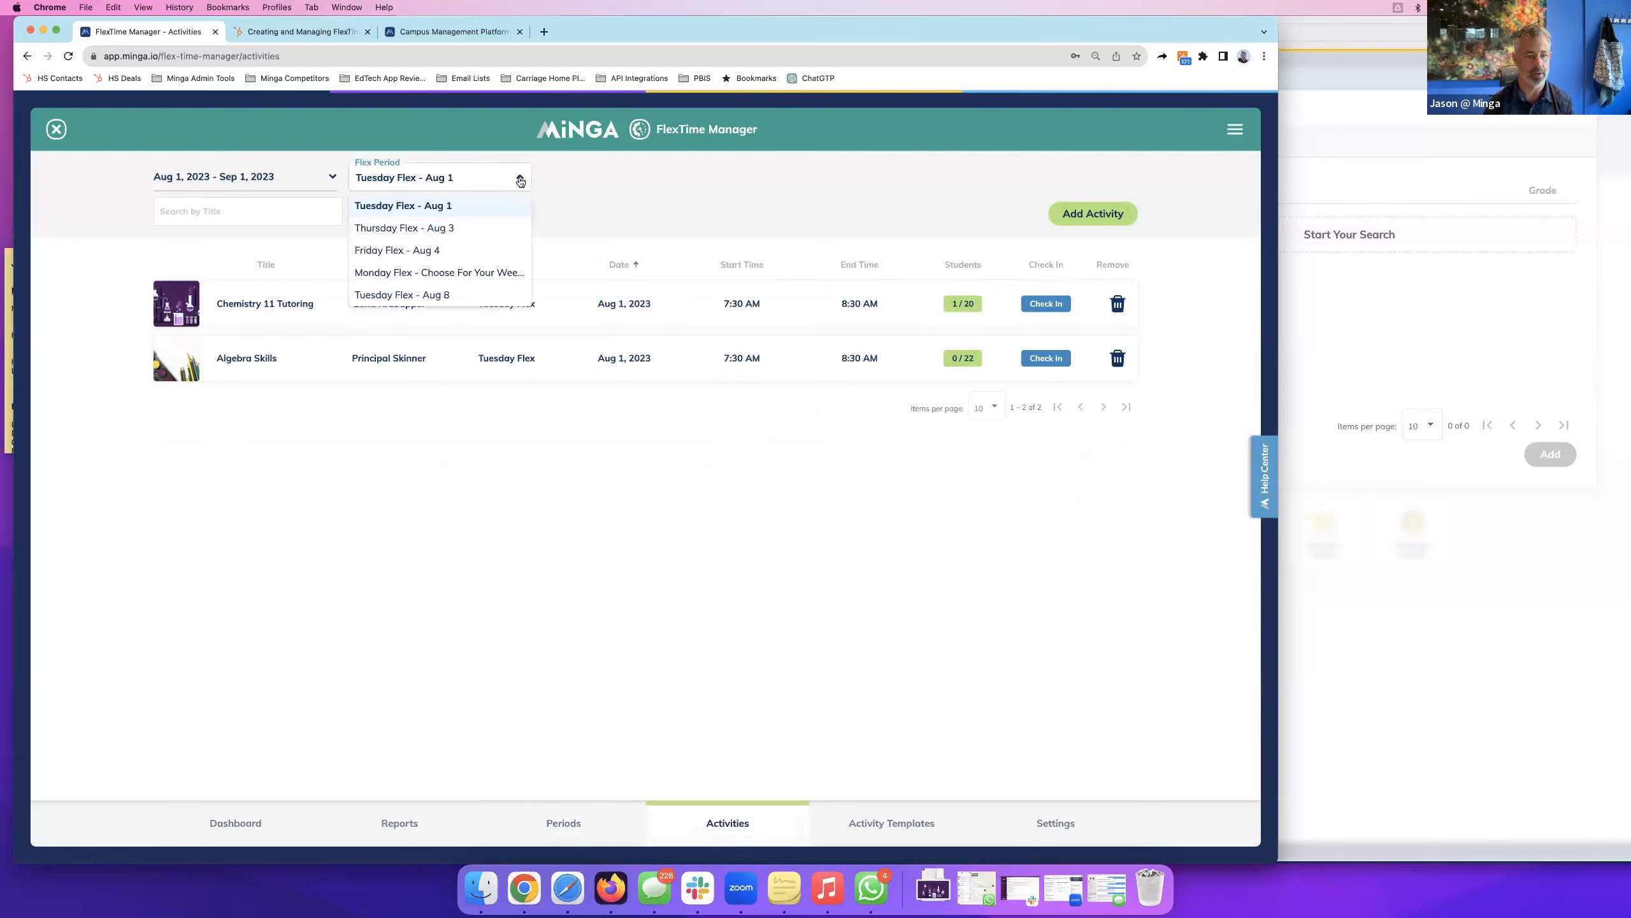
click(588, 175)
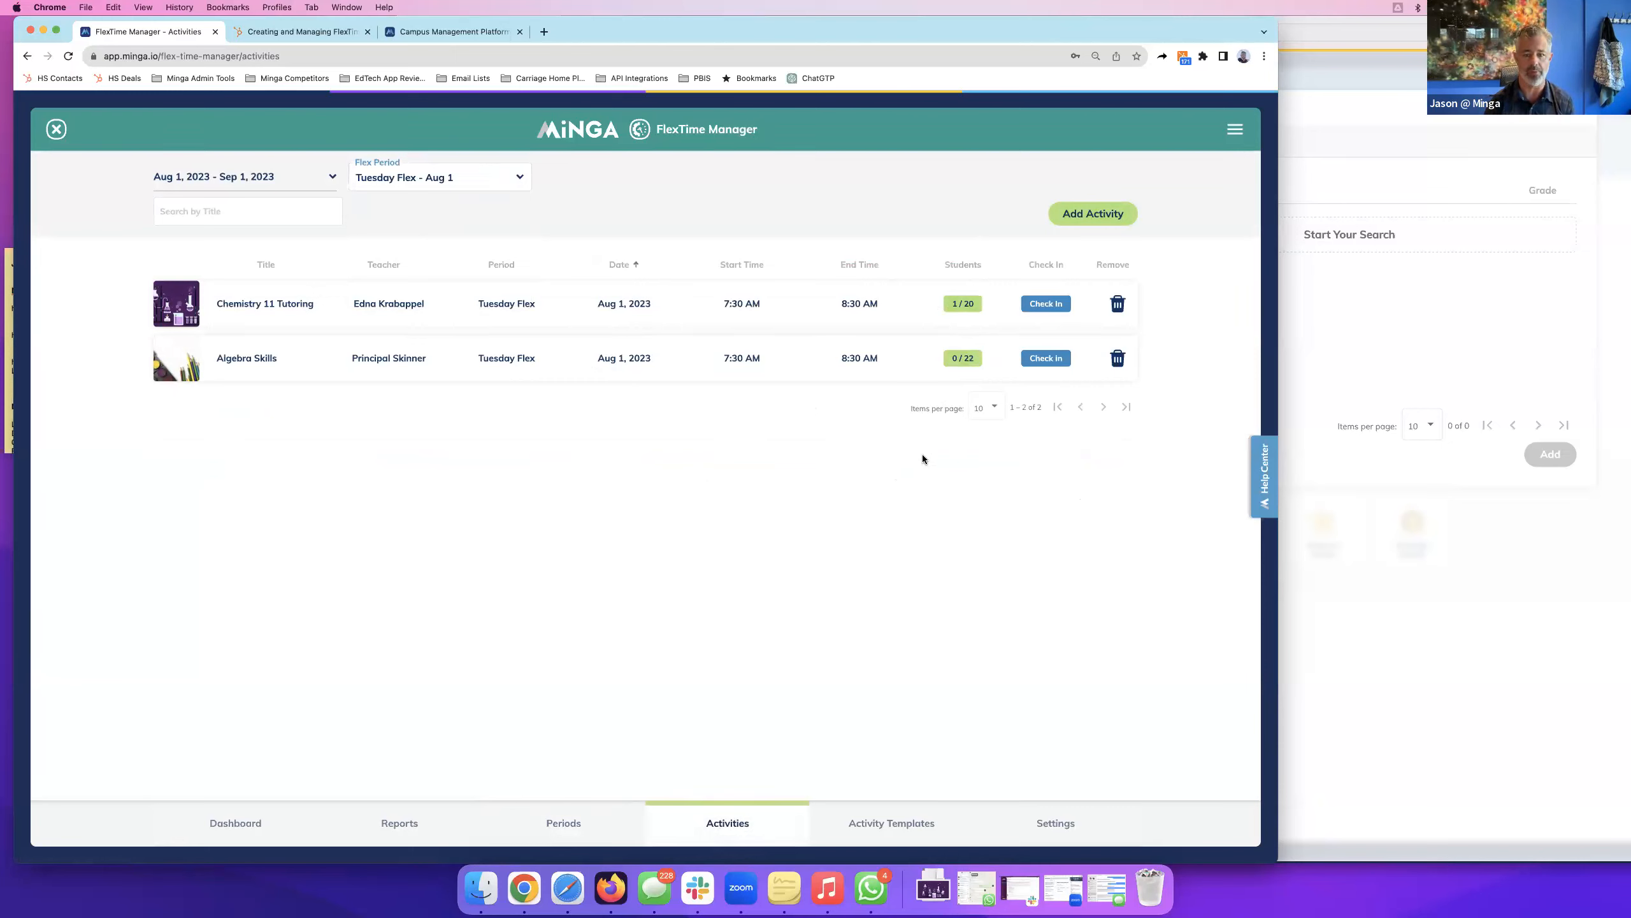
Open student assignment for the Algebra Skills activity, inspect the grade filter and the options for assigning new students, and close it.
click(964, 359)
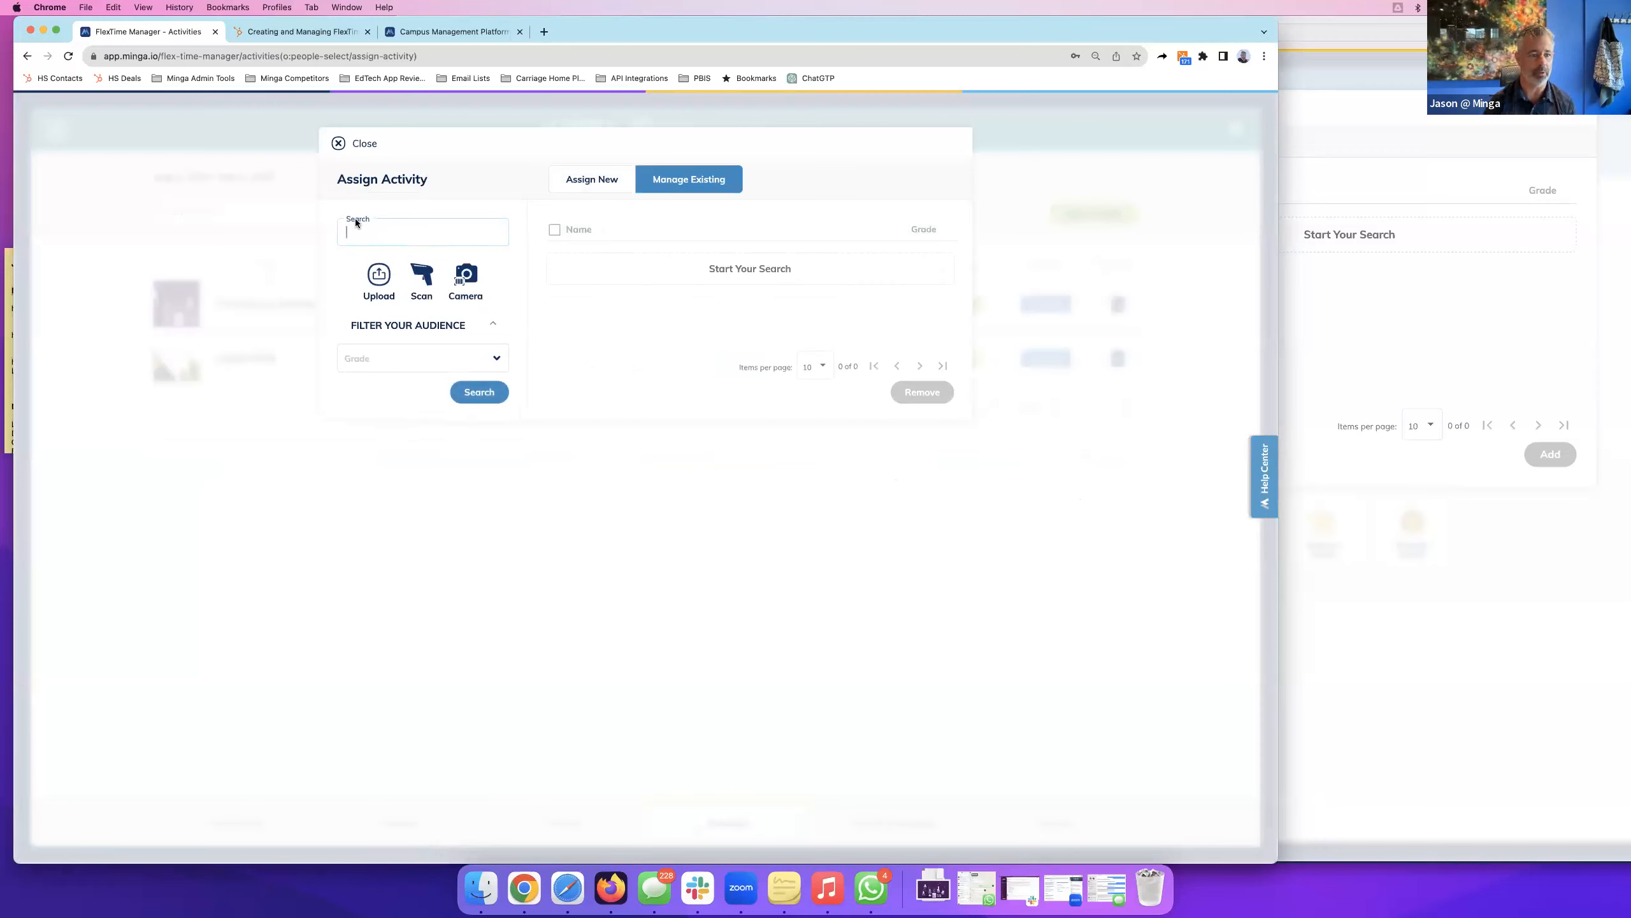
click(418, 364)
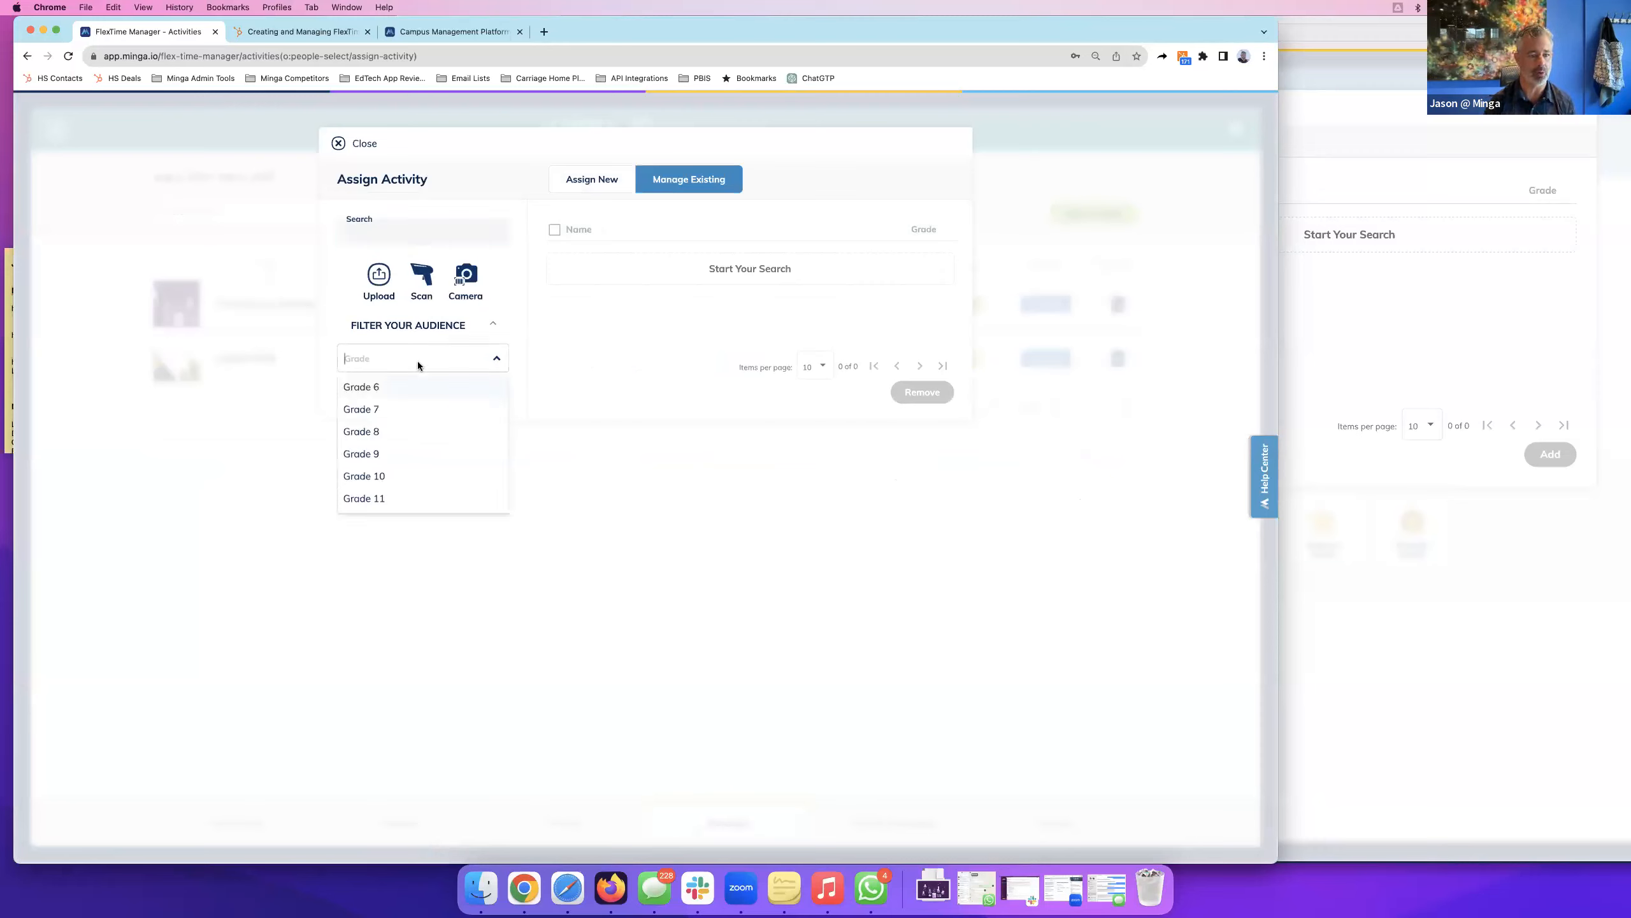
click(516, 320)
click(611, 184)
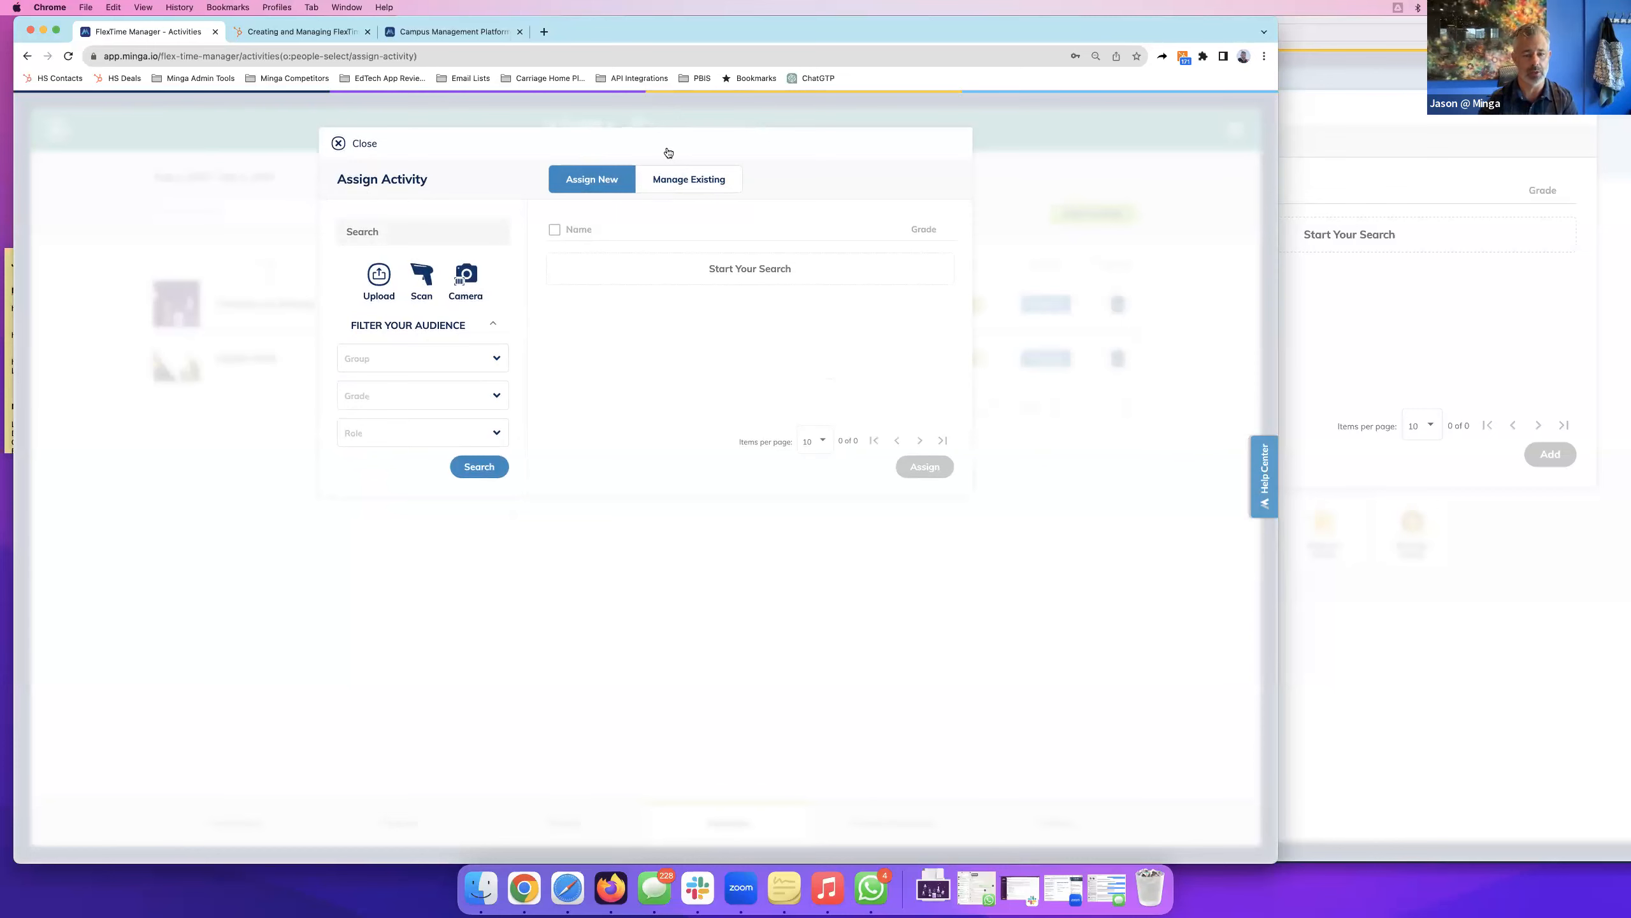
click(337, 144)
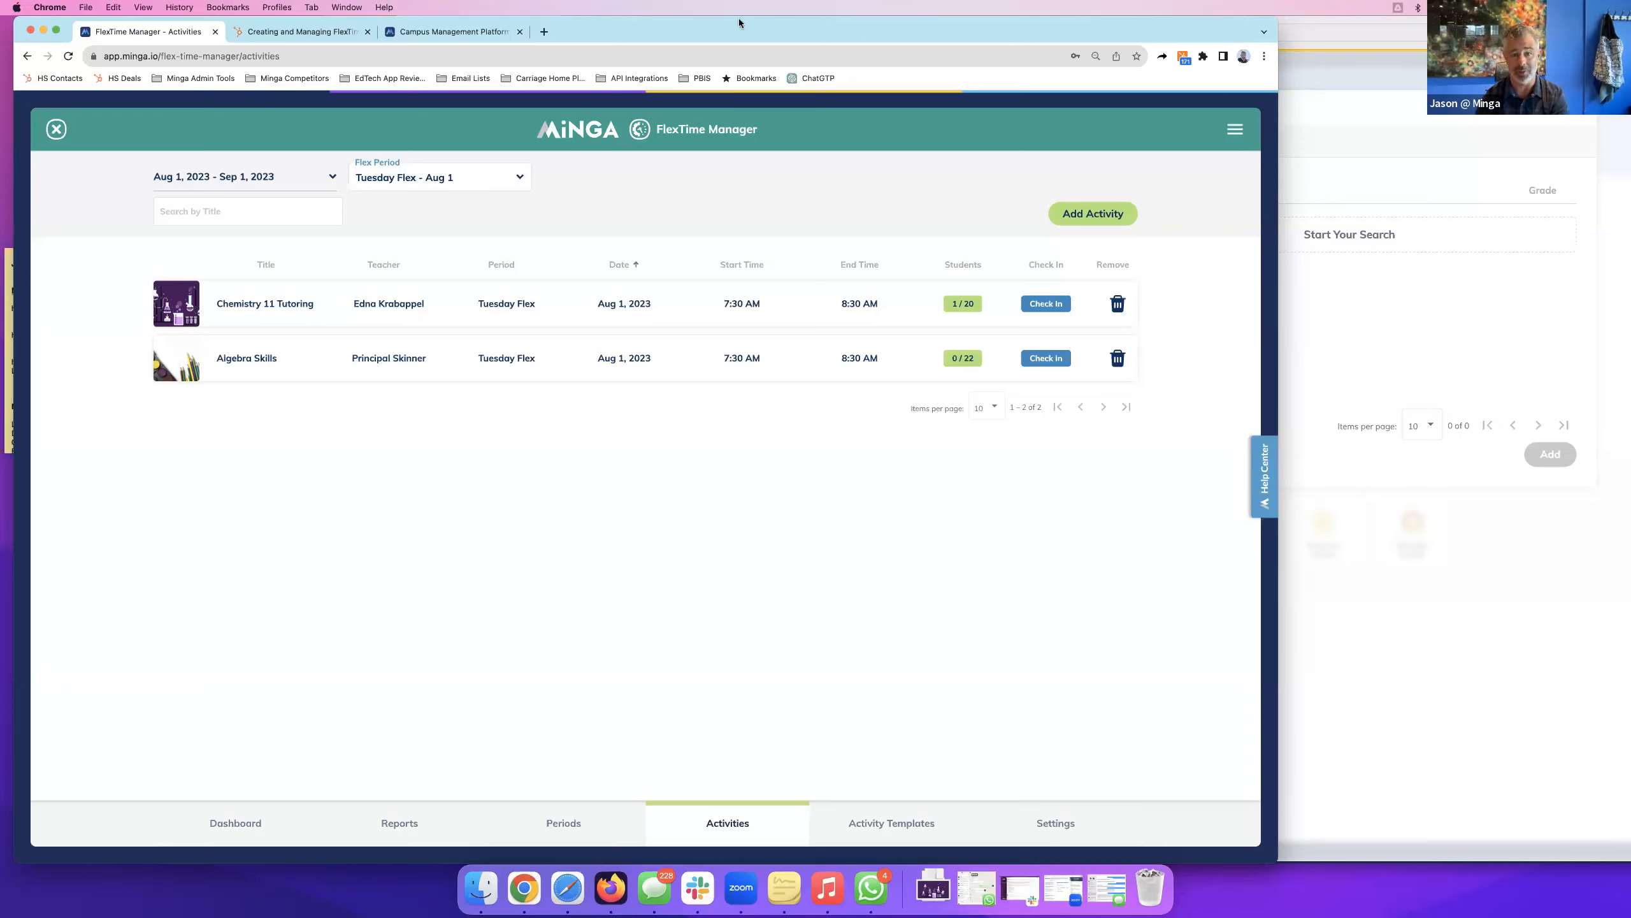
mouse_move(719, 28)
mouse_down()
mouse_move(785, 28)
mouse_move(688, 28)
mouse_up()
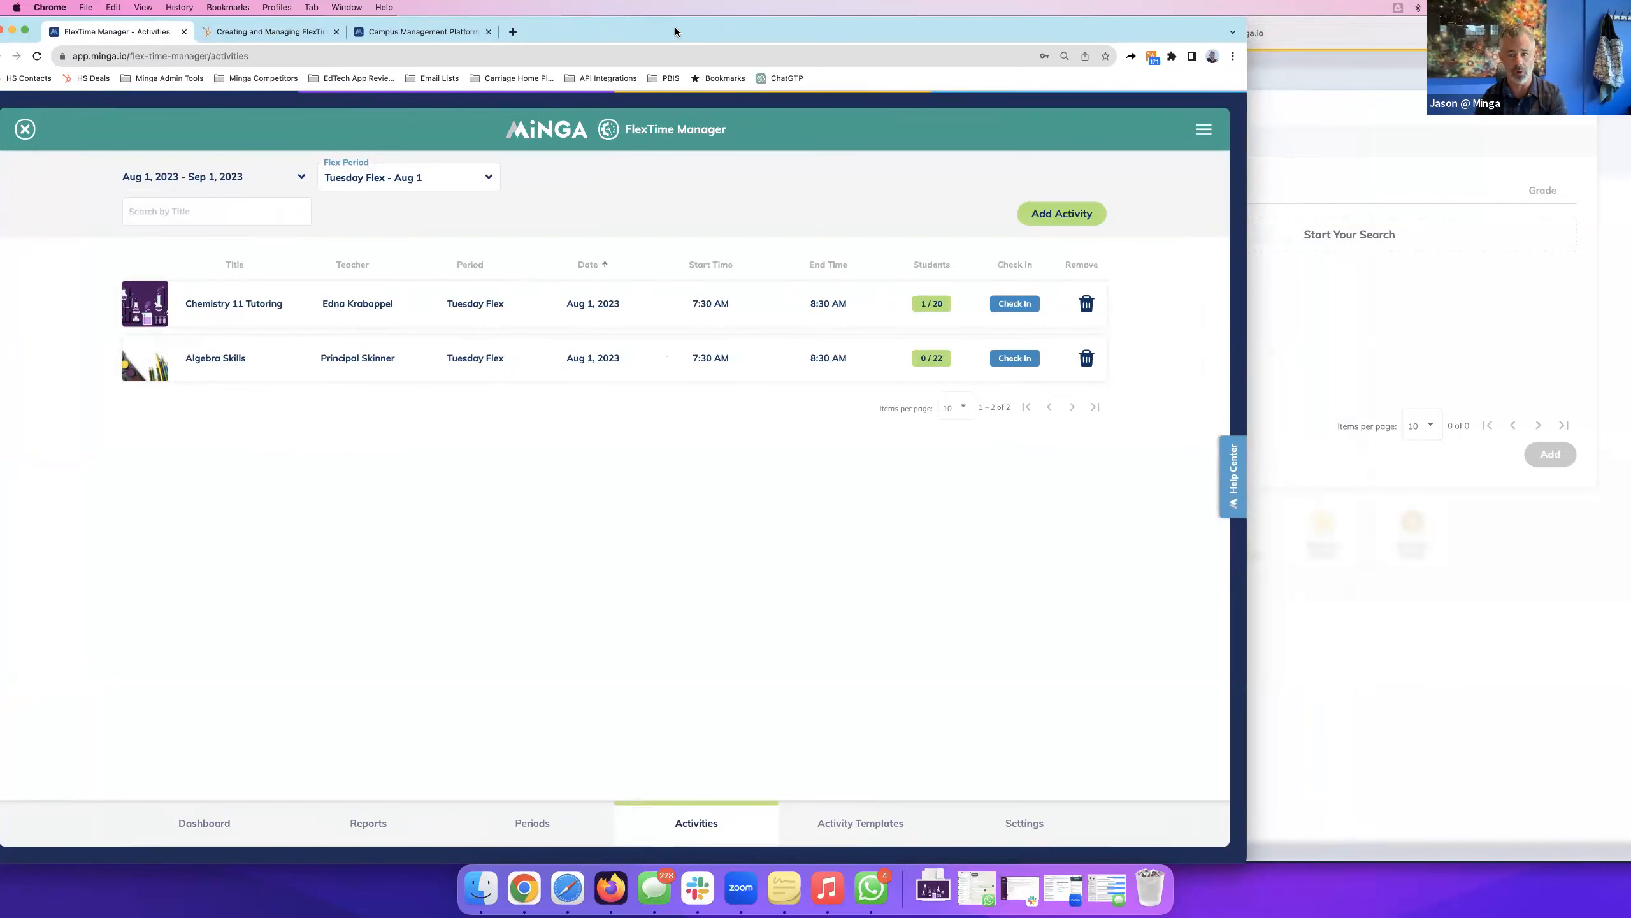
drag(676, 27, 721, 32)
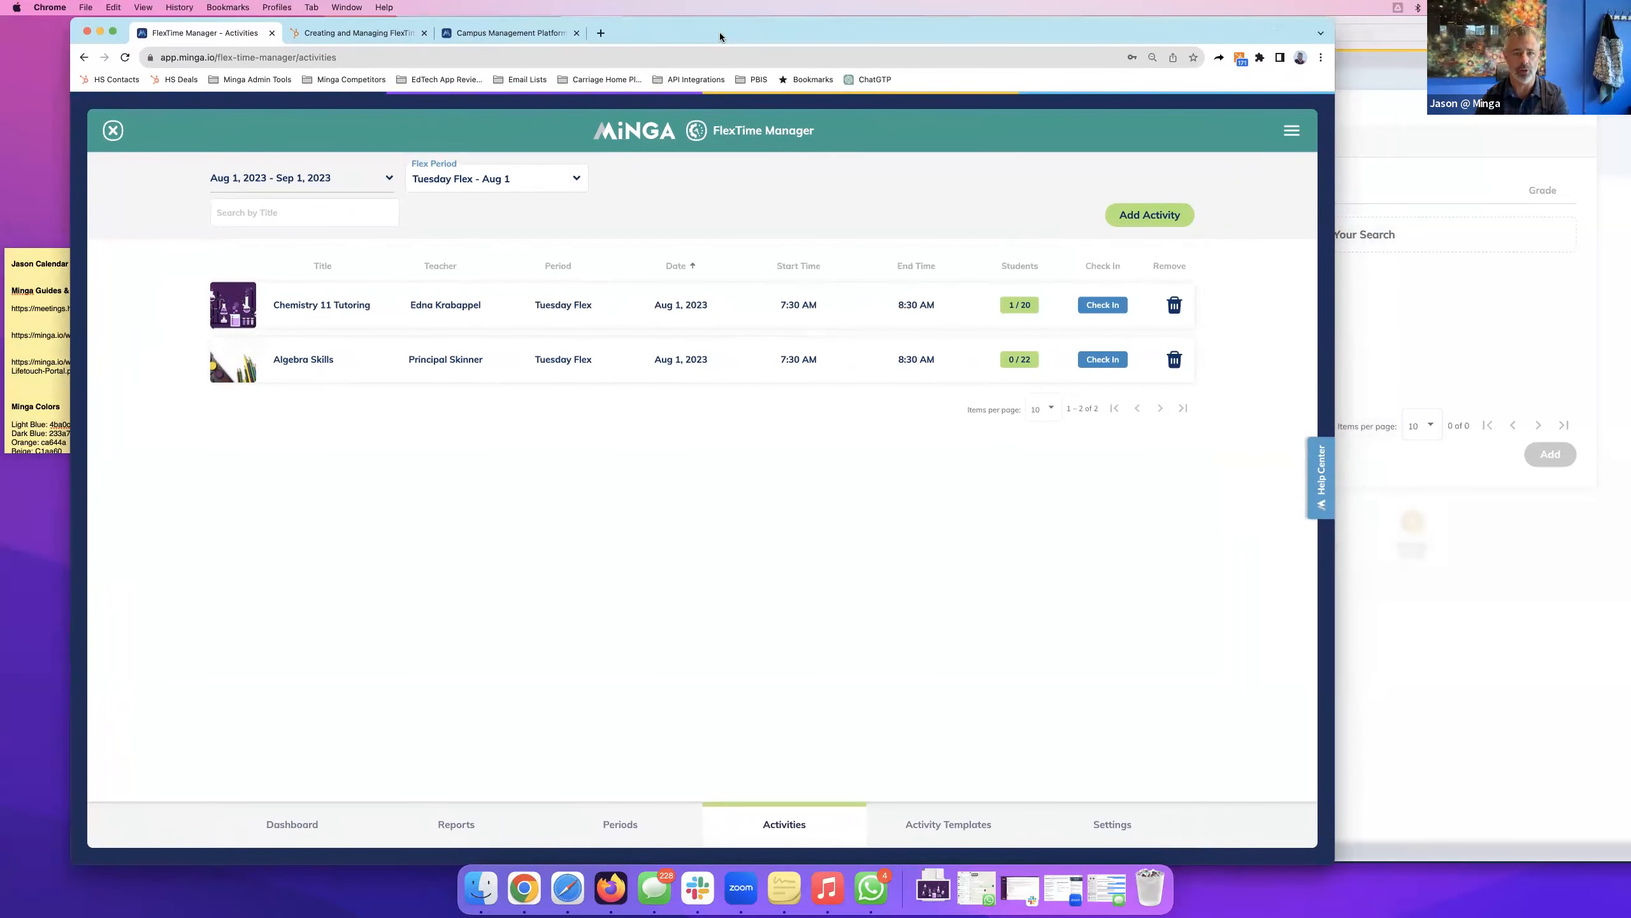